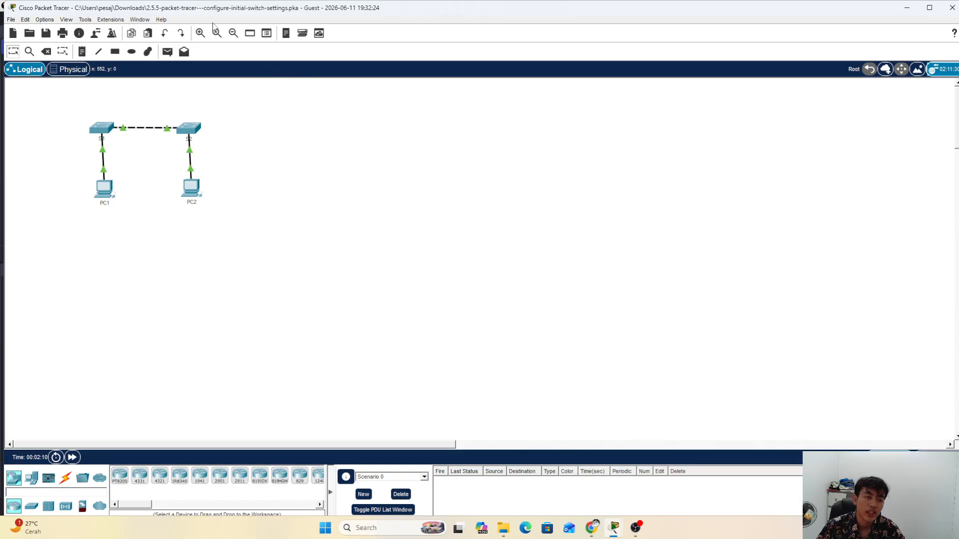
Step: Re-maximize the Packet Tracer window and bring up the Configure Initial Switch Settings instructions
{"action": "left_click_drag", "start_coordinate": [205, 10], "coordinate": [181, 14]}
{"action": "left_click", "coordinate": [910, 14]}
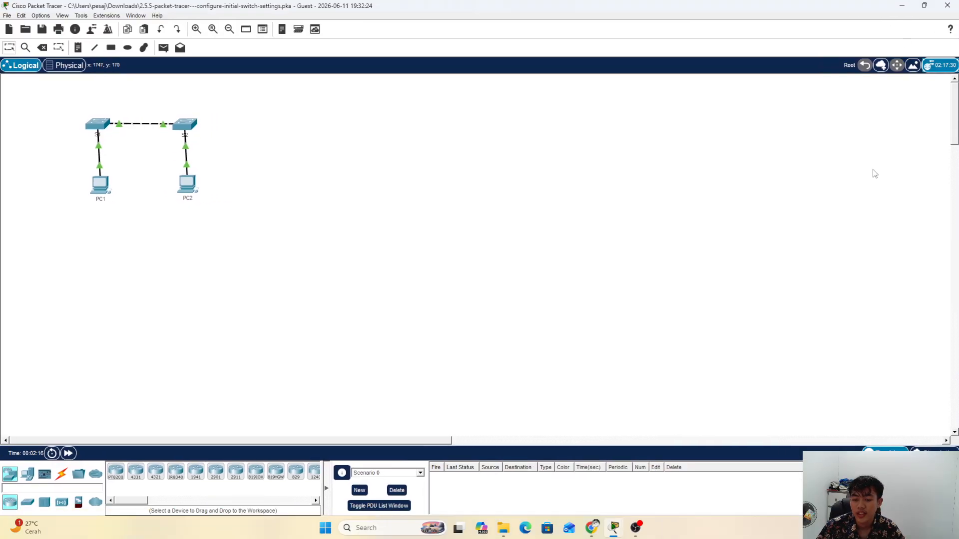
{"action": "left_click", "coordinate": [661, 469]}
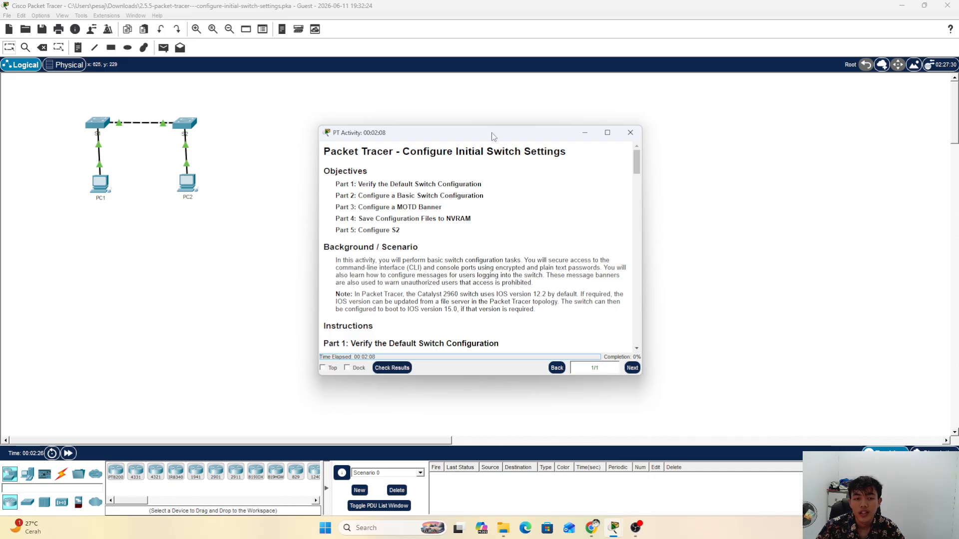
{"action": "left_click_drag", "start_coordinate": [491, 133], "coordinate": [647, 104]}
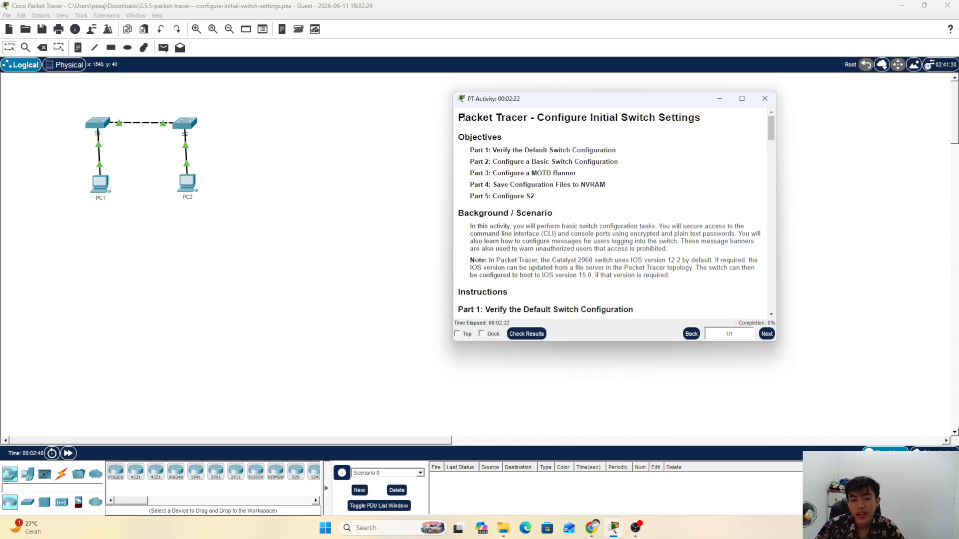
{"action": "left_click_drag", "start_coordinate": [463, 116], "coordinate": [713, 123]}
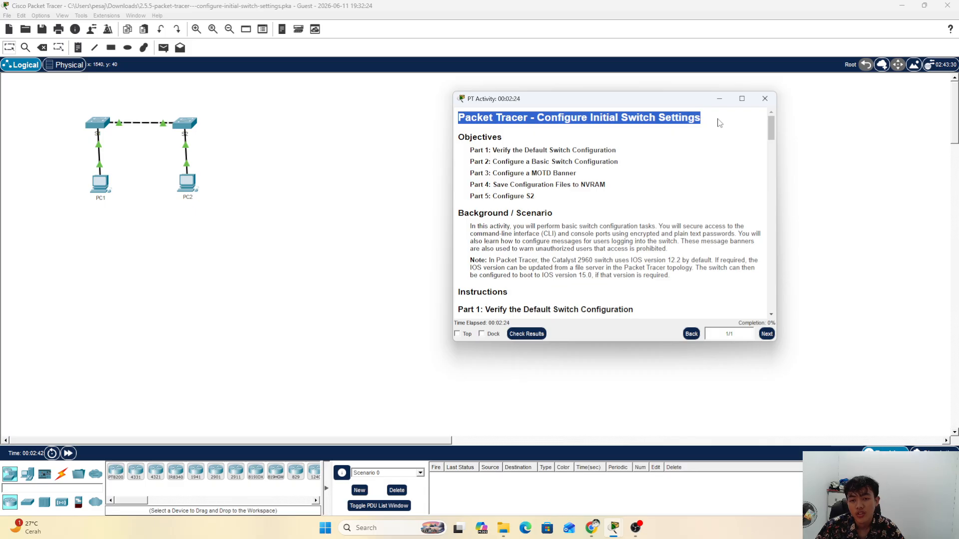
{"action": "left_click", "coordinate": [718, 124]}
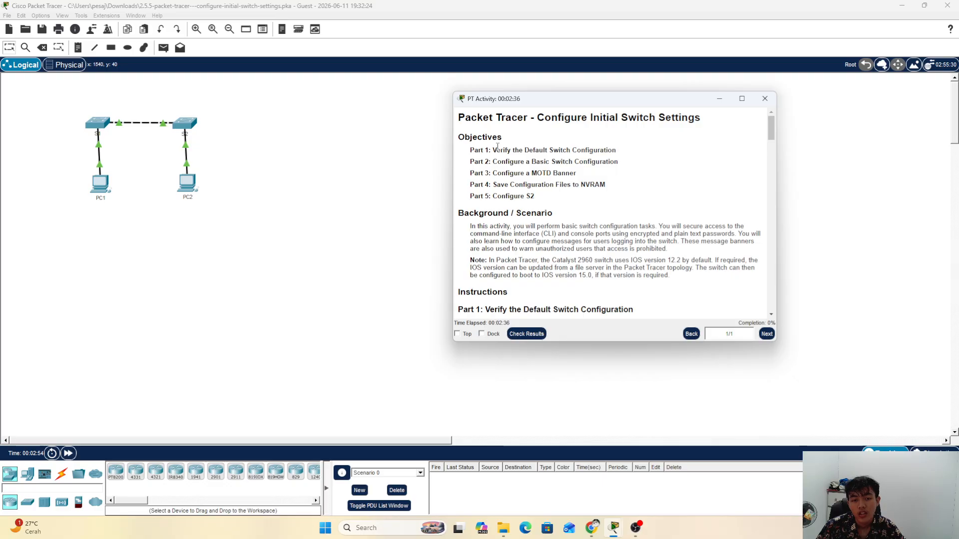
{"action": "scroll", "coordinate": [509, 150], "scroll_direction": "down", "scroll_amount": 1}
{"action": "scroll", "coordinate": [492, 147], "scroll_direction": "up", "scroll_amount": 1}
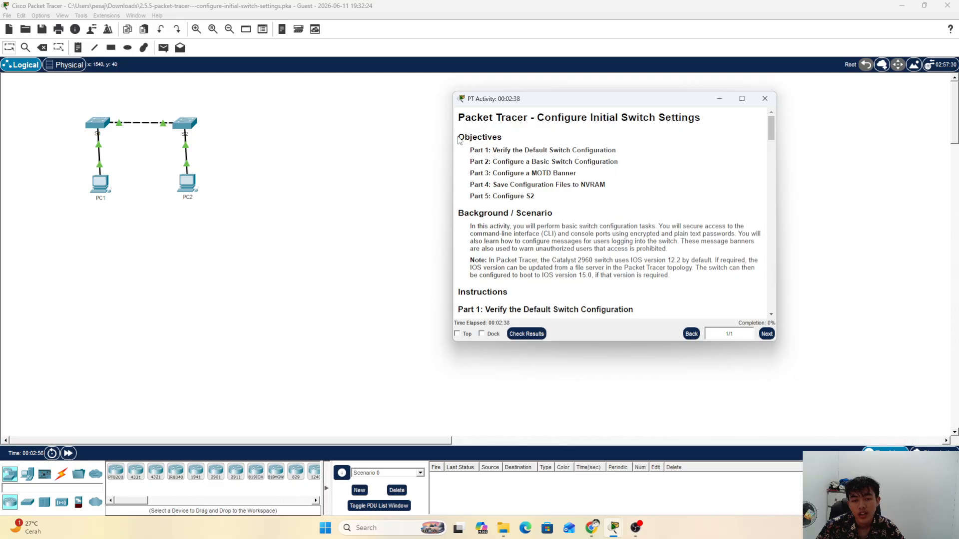
{"action": "left_click_drag", "start_coordinate": [464, 137], "coordinate": [505, 137]}
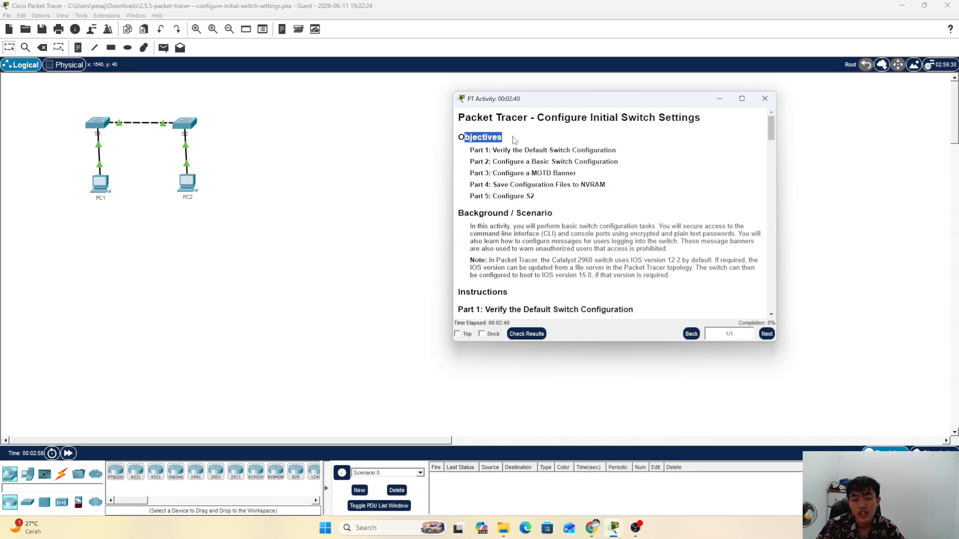
{"action": "left_click", "coordinate": [502, 150]}
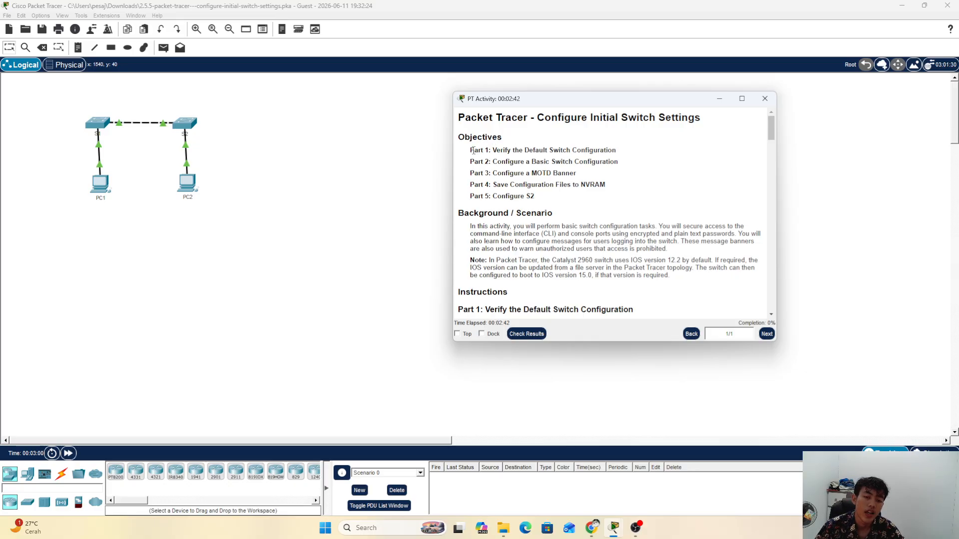
{"action": "left_click_drag", "start_coordinate": [482, 149], "coordinate": [616, 150]}
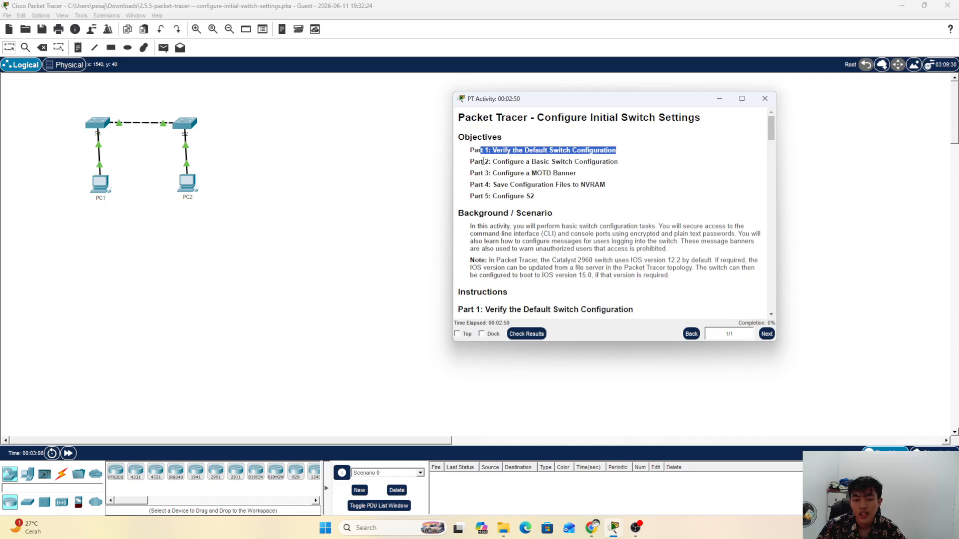
{"action": "left_click_drag", "start_coordinate": [483, 162], "coordinate": [617, 162]}
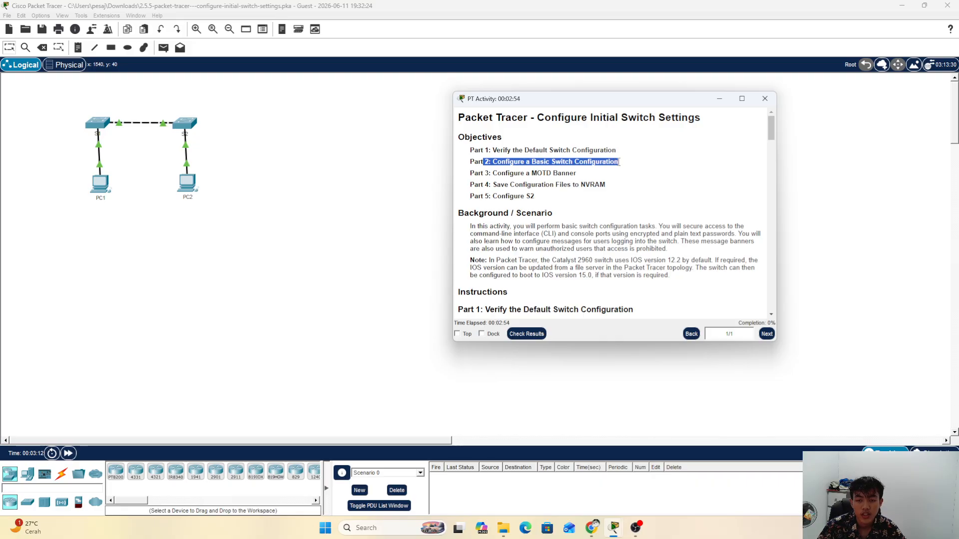
{"action": "left_click_drag", "start_coordinate": [493, 173], "coordinate": [587, 172]}
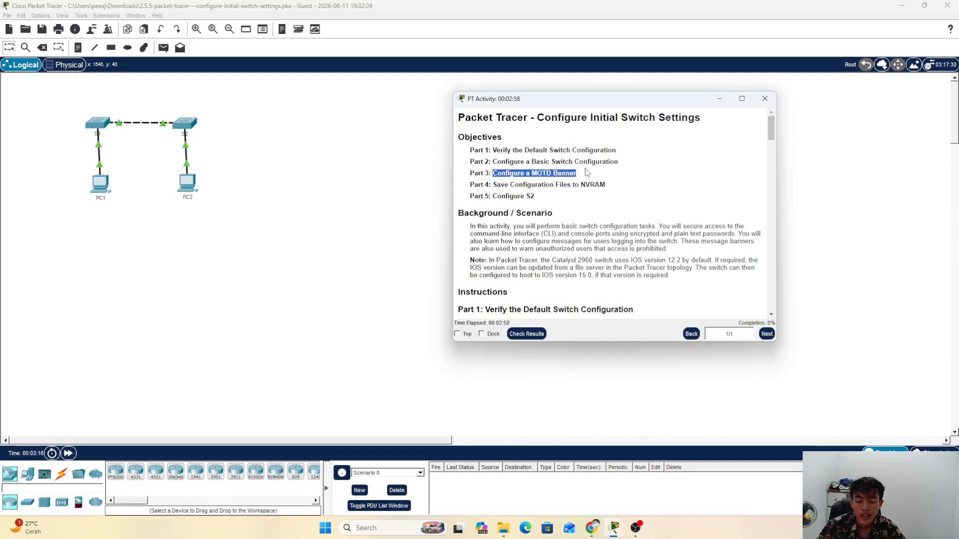
{"action": "left_click", "coordinate": [545, 180]}
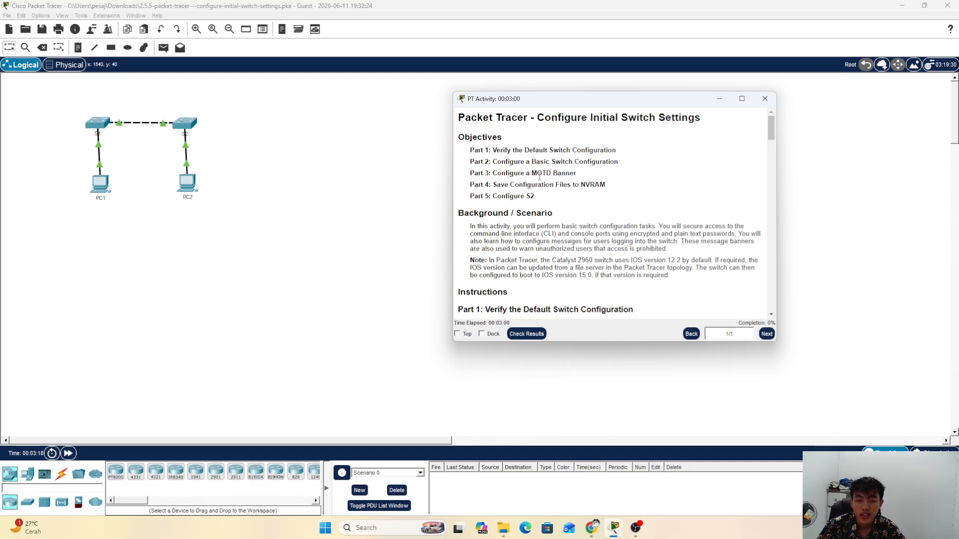
{"action": "left_click_drag", "start_coordinate": [541, 176], "coordinate": [537, 176]}
{"action": "left_click_drag", "start_coordinate": [493, 185], "coordinate": [595, 189]}
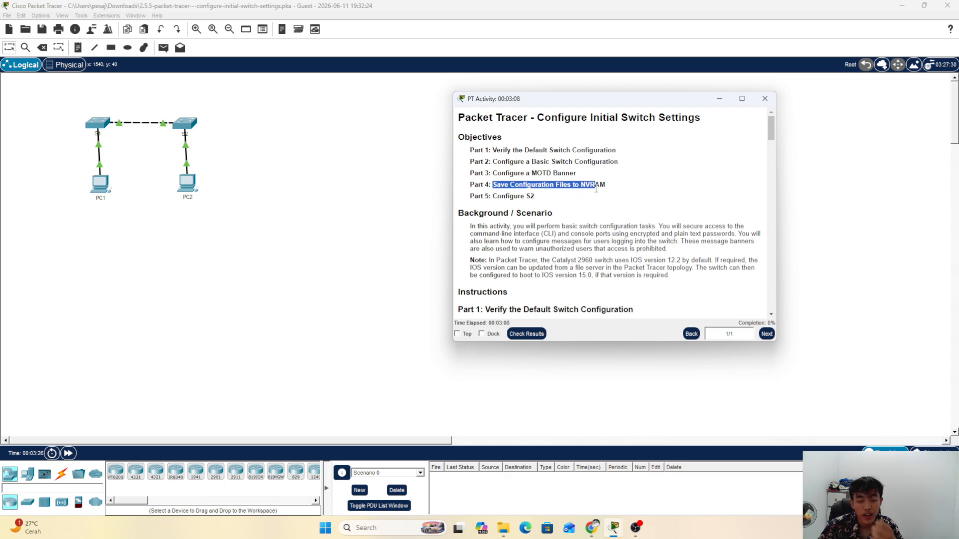
{"action": "left_click_drag", "start_coordinate": [478, 196], "coordinate": [548, 199]}
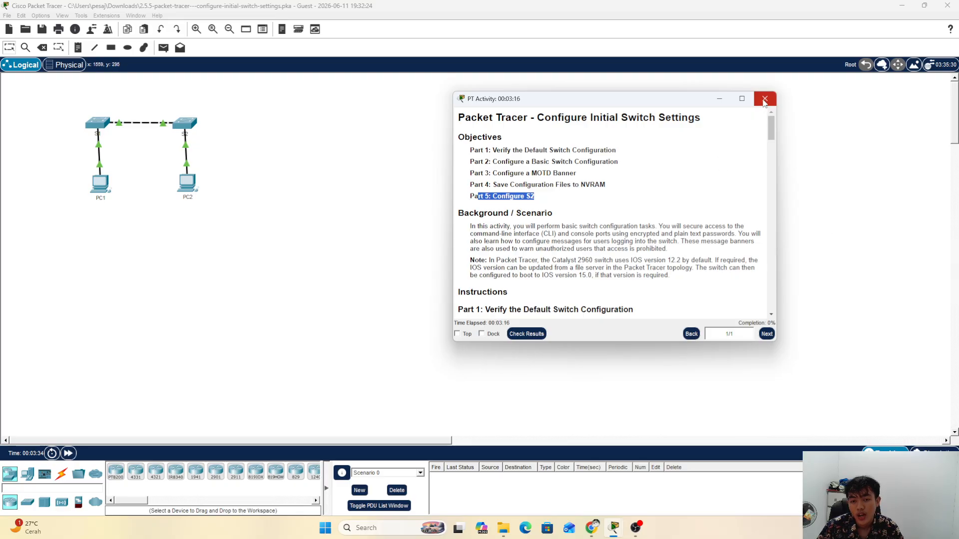
Step: Scroll the instructions to Part 1 Step 1 and highlight the line about opening S1's CLI
{"action": "scroll", "coordinate": [527, 227], "scroll_direction": "down", "scroll_amount": 1}
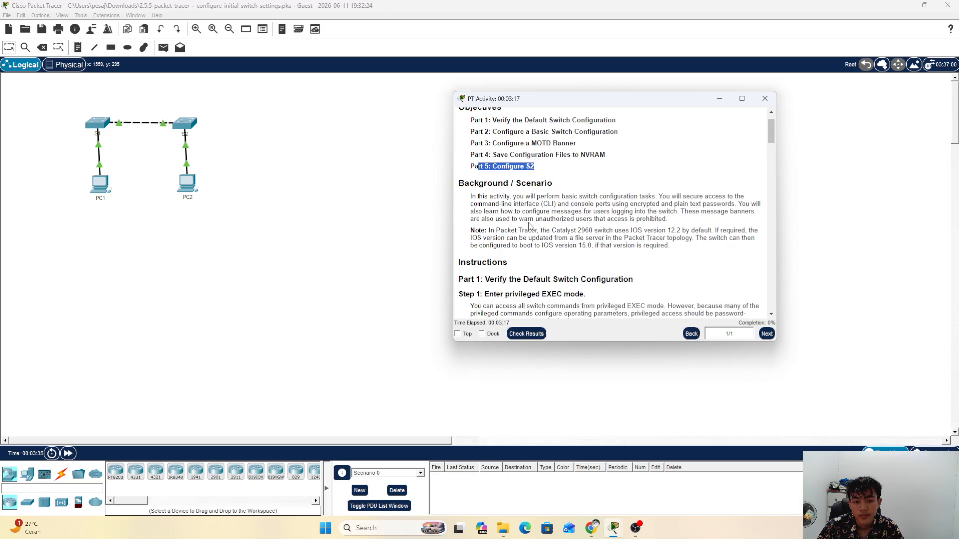
{"action": "left_click", "coordinate": [531, 196]}
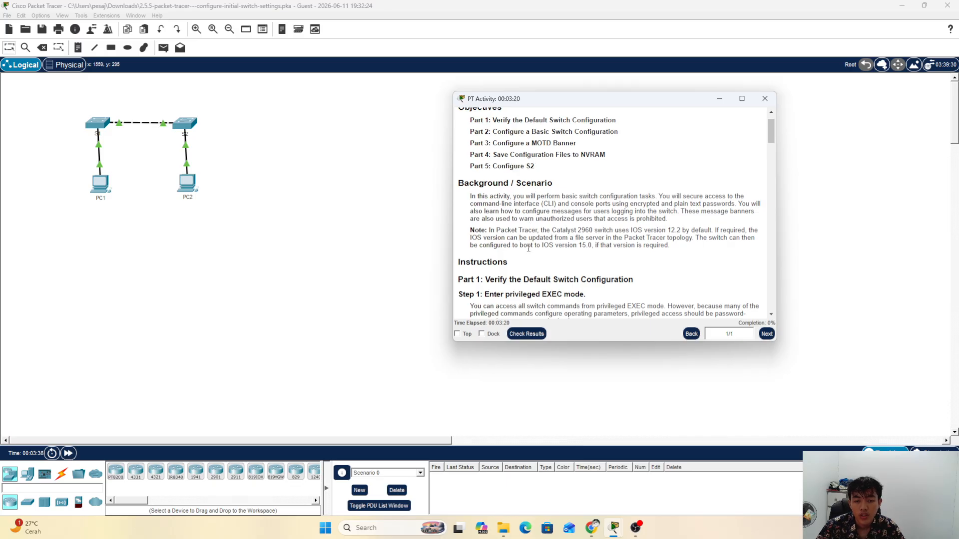
{"action": "scroll", "coordinate": [528, 248], "scroll_direction": "down", "scroll_amount": 2}
{"action": "scroll", "coordinate": [503, 197], "scroll_direction": "down", "scroll_amount": 1}
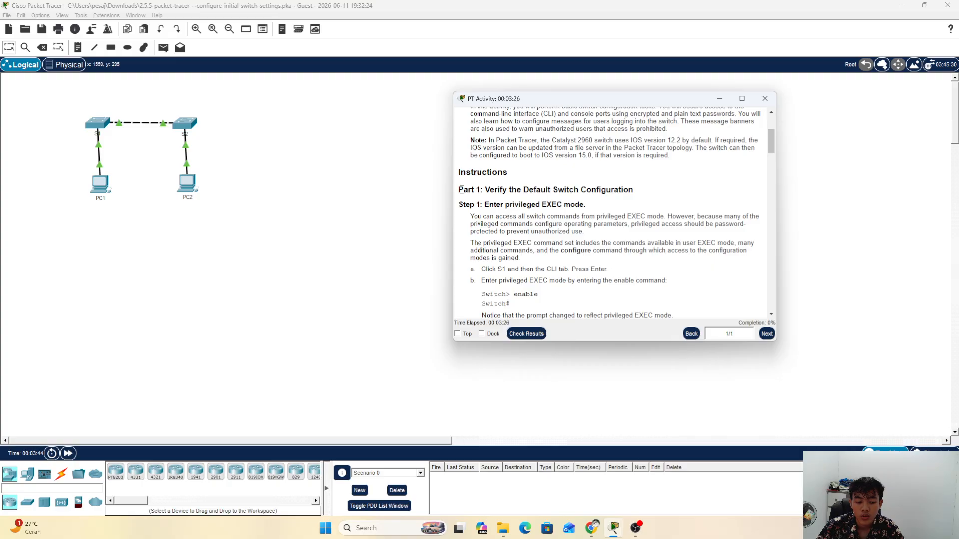
{"action": "left_click_drag", "start_coordinate": [457, 189], "coordinate": [634, 190]}
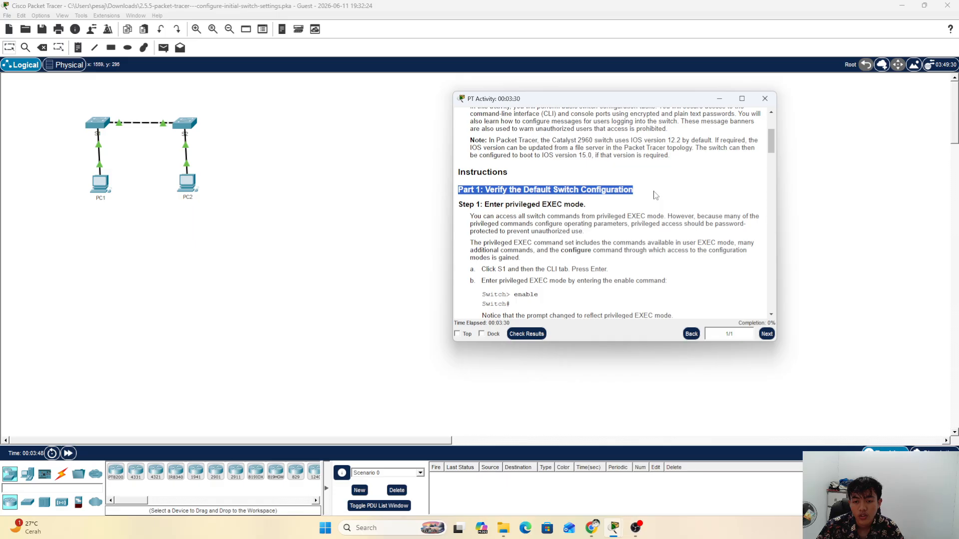
{"action": "left_click", "coordinate": [555, 206]}
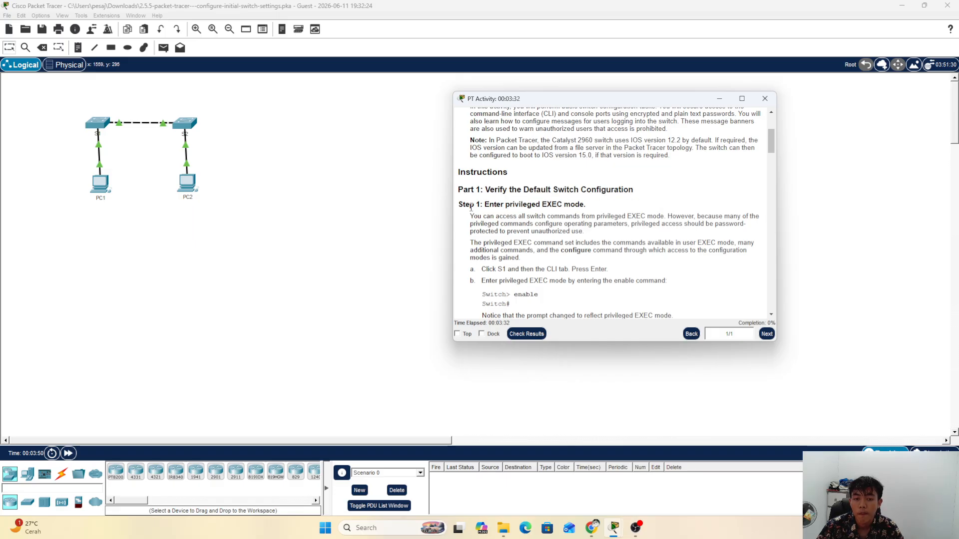
{"action": "left_click_drag", "start_coordinate": [460, 205], "coordinate": [588, 208]}
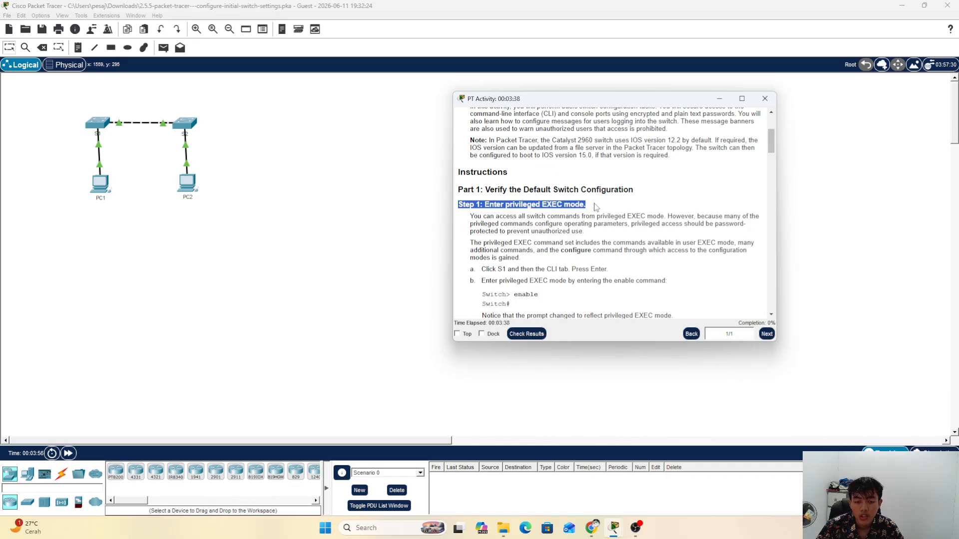
{"action": "scroll", "coordinate": [594, 207], "scroll_direction": "down", "scroll_amount": 3}
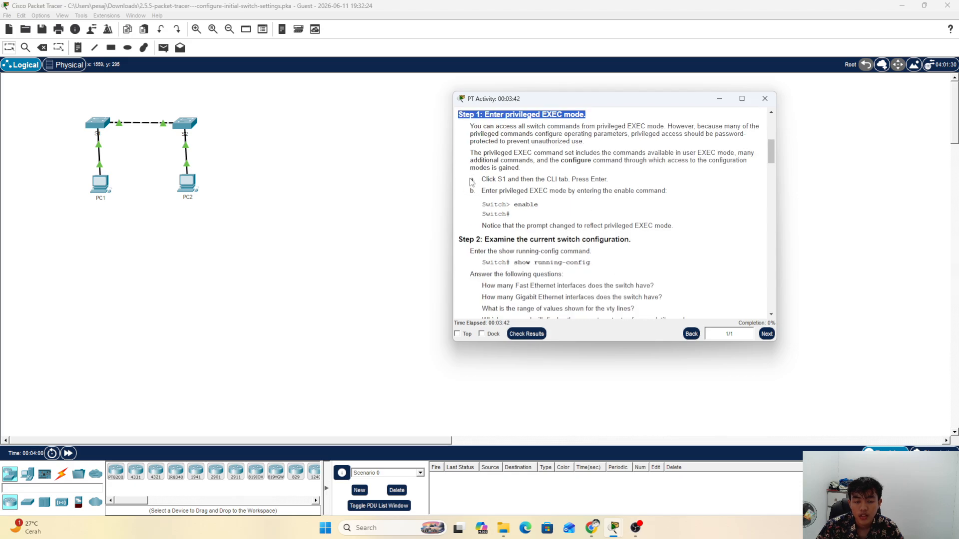
{"action": "left_click_drag", "start_coordinate": [472, 180], "coordinate": [615, 182]}
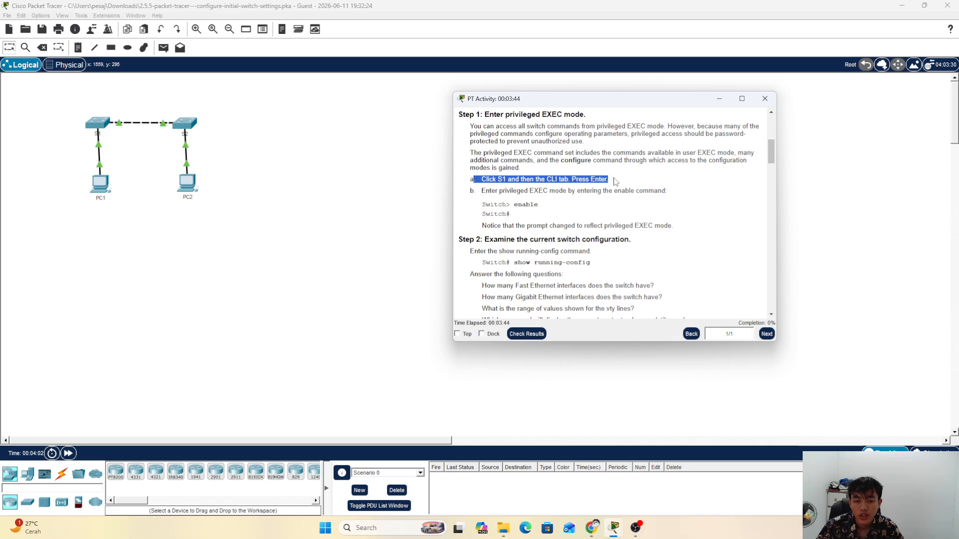
Step: Open S1's device window, place the instructions beside it, and mark step b
{"action": "double_click", "coordinate": [98, 131]}
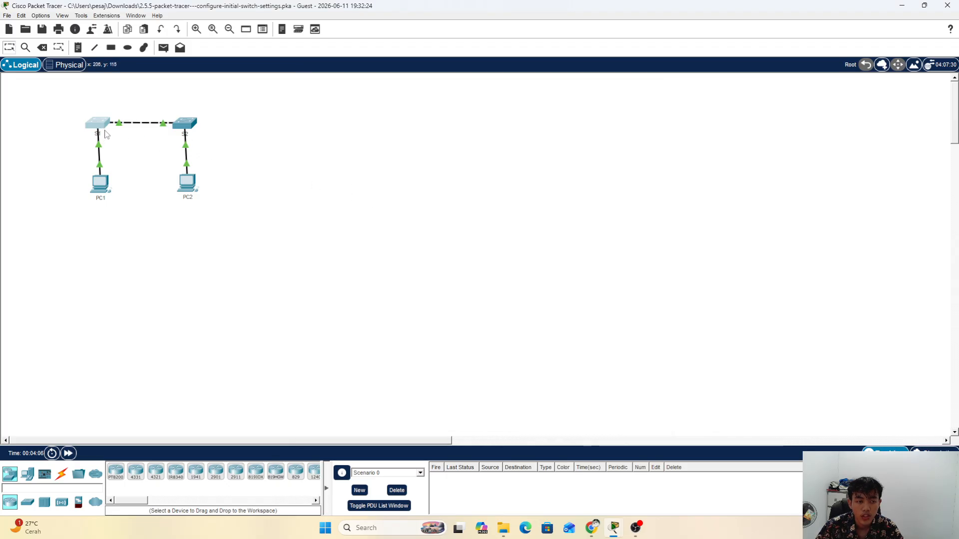
{"action": "left_click", "coordinate": [98, 128]}
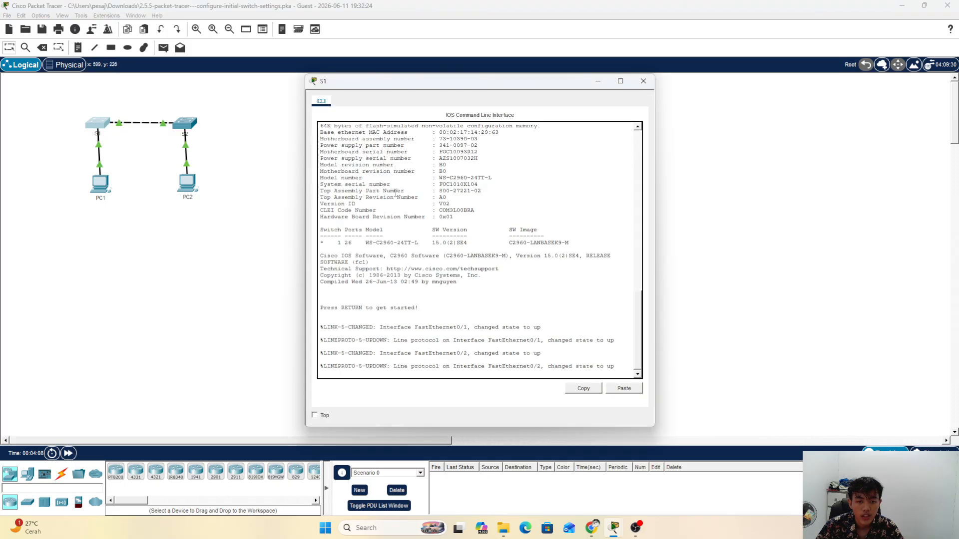
{"action": "left_click_drag", "start_coordinate": [532, 82], "coordinate": [352, 71]}
{"action": "mouse_move", "coordinate": [613, 527]}
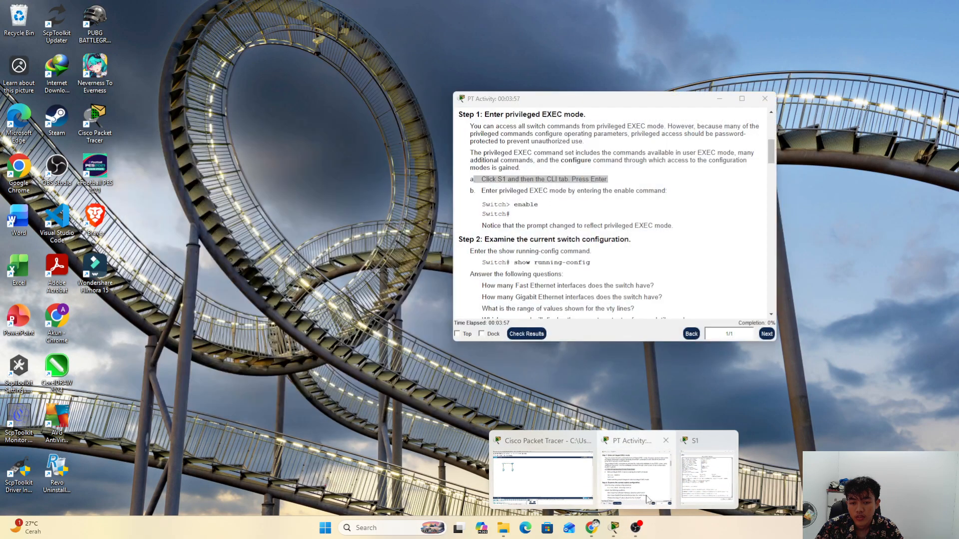
{"action": "left_click", "coordinate": [648, 499]}
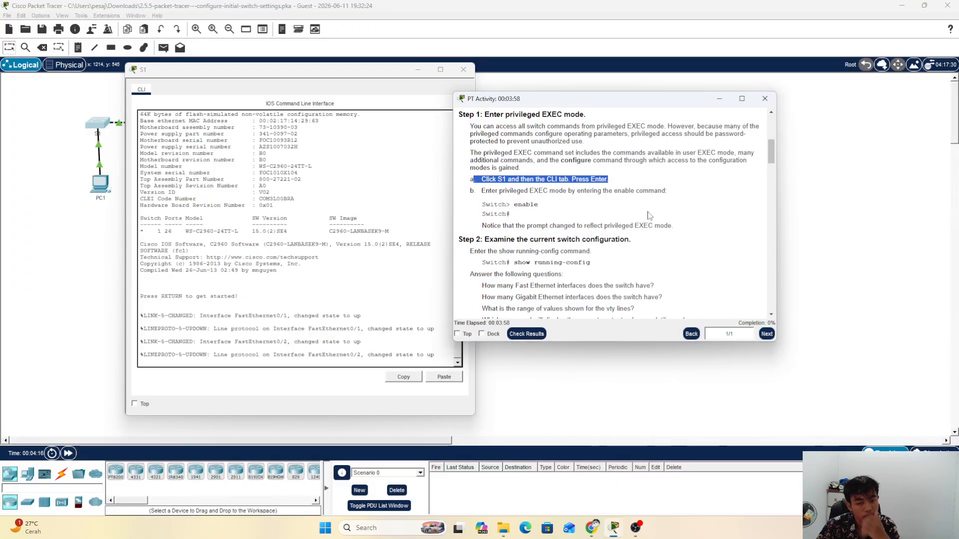
{"action": "left_click_drag", "start_coordinate": [621, 105], "coordinate": [755, 101]}
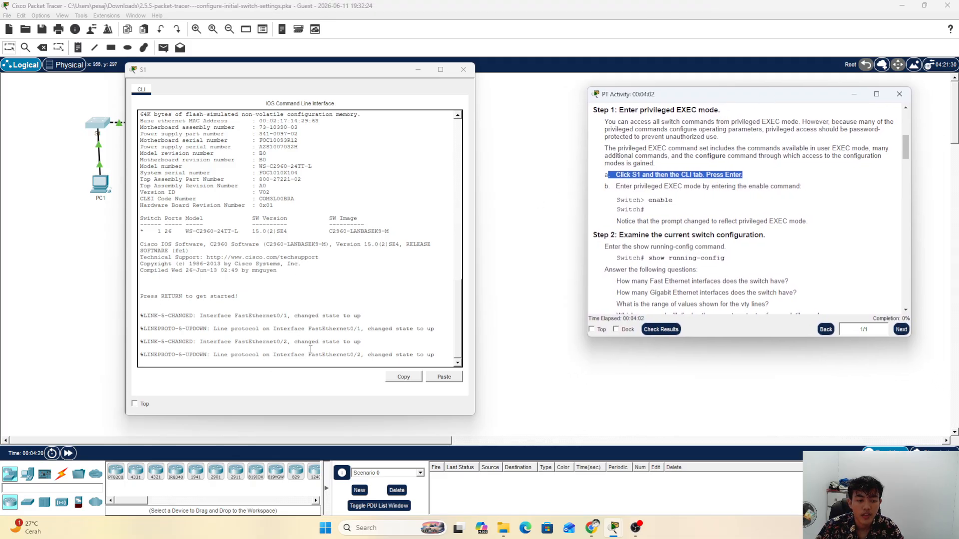
{"action": "left_click", "coordinate": [618, 186]}
{"action": "left_click_drag", "start_coordinate": [615, 185], "coordinate": [813, 188]}
Step: Run enable at the Switch> prompt to reach Switch#, then mark the Step 2 heading
{"action": "left_click", "coordinate": [452, 352]}
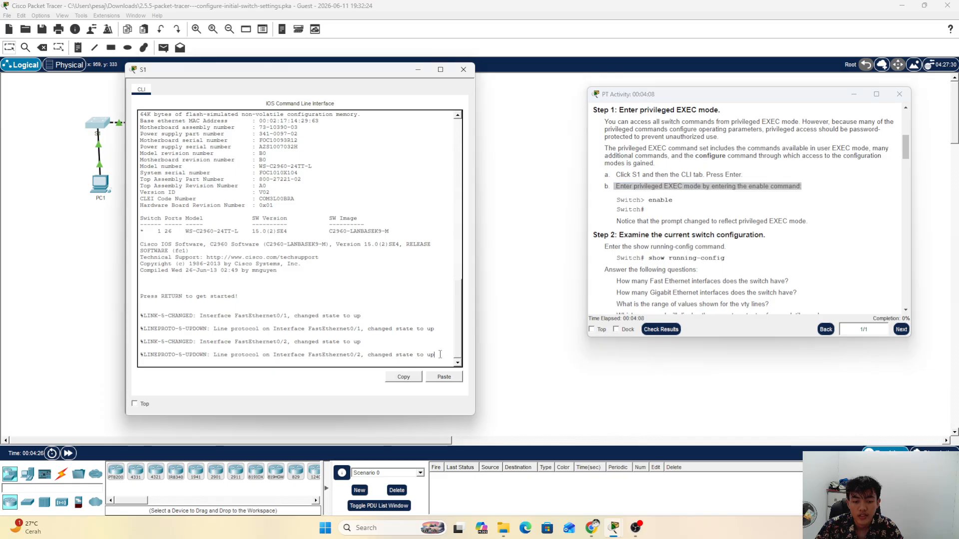
{"action": "key", "text": "Return"}
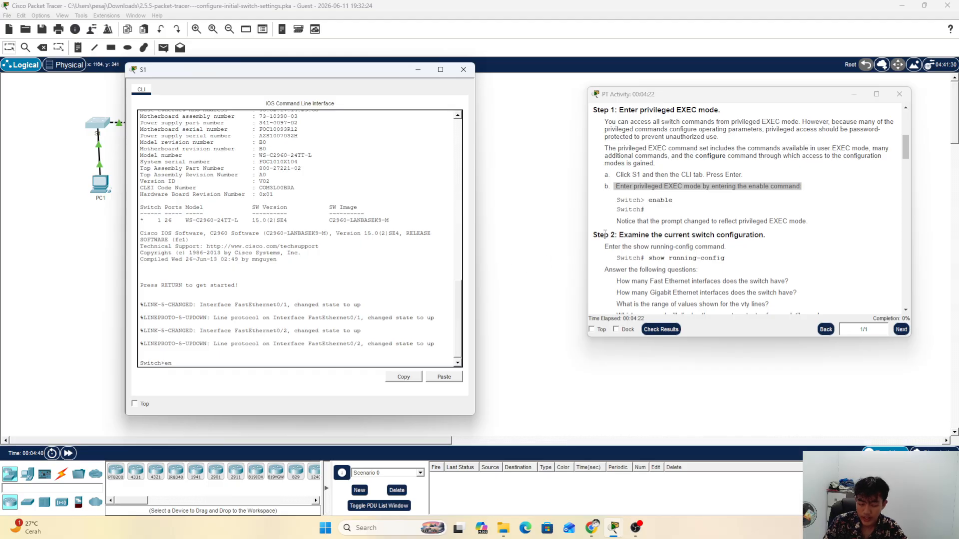
{"action": "type", "text": "en"}
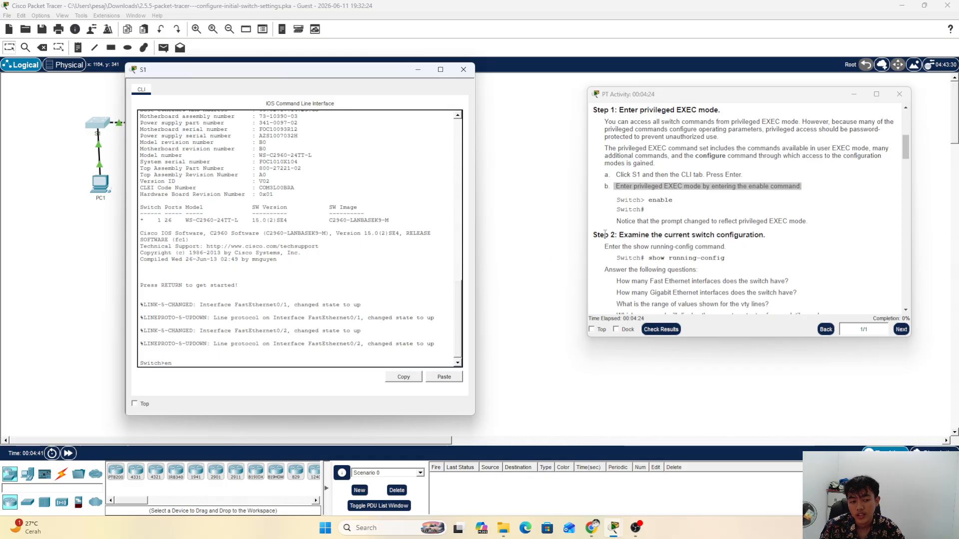
{"action": "key", "text": "Return"}
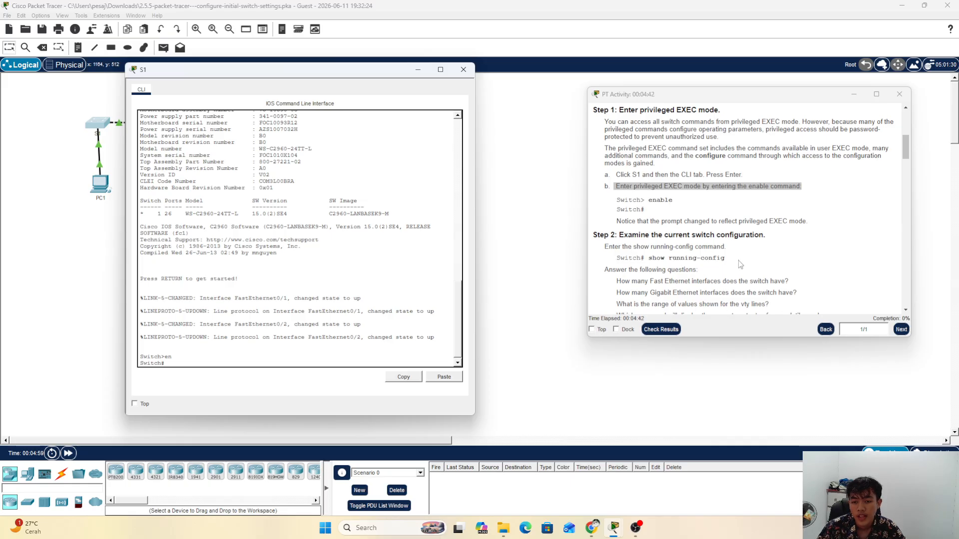
{"action": "left_click_drag", "start_coordinate": [593, 235], "coordinate": [770, 242]}
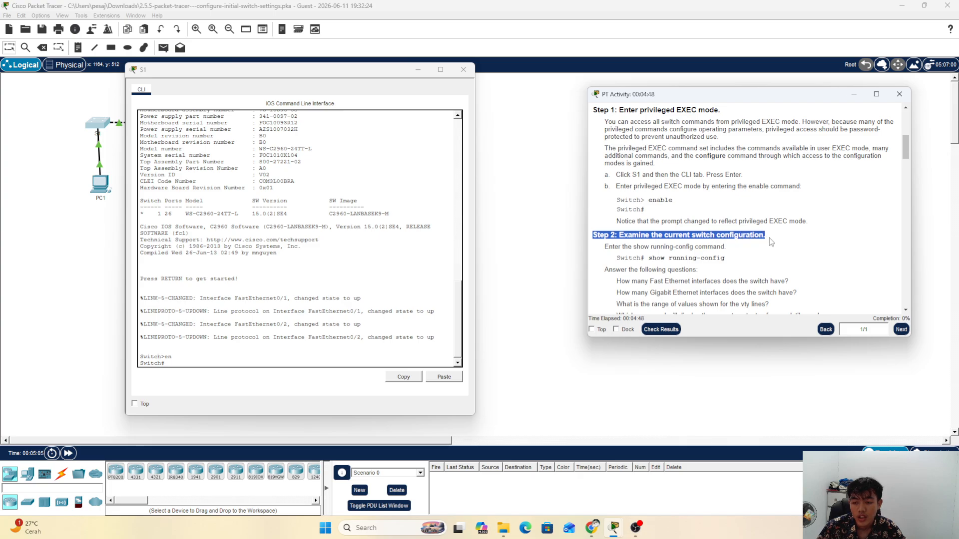
{"action": "left_click", "coordinate": [771, 241]}
{"action": "scroll", "coordinate": [689, 261], "scroll_direction": "down", "scroll_amount": 1}
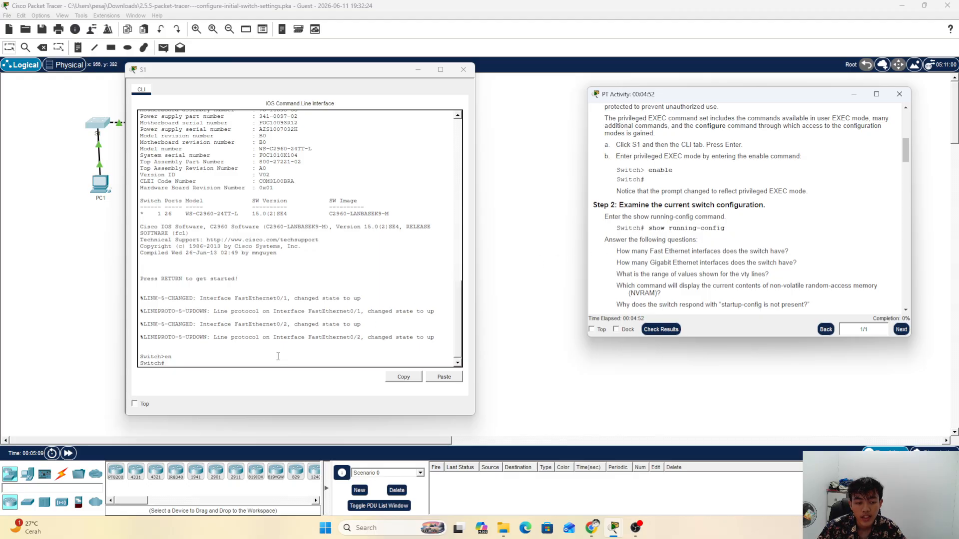
Step: Run show running-config on S1 and point out the version 15.0 and 1086-byte size lines
{"action": "left_click", "coordinate": [250, 362]}
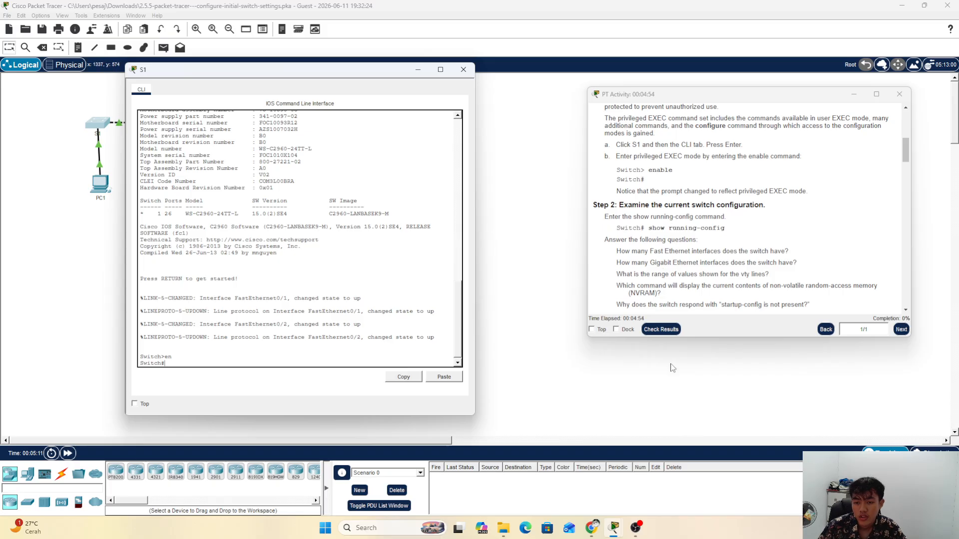
{"action": "type", "text": "show"}
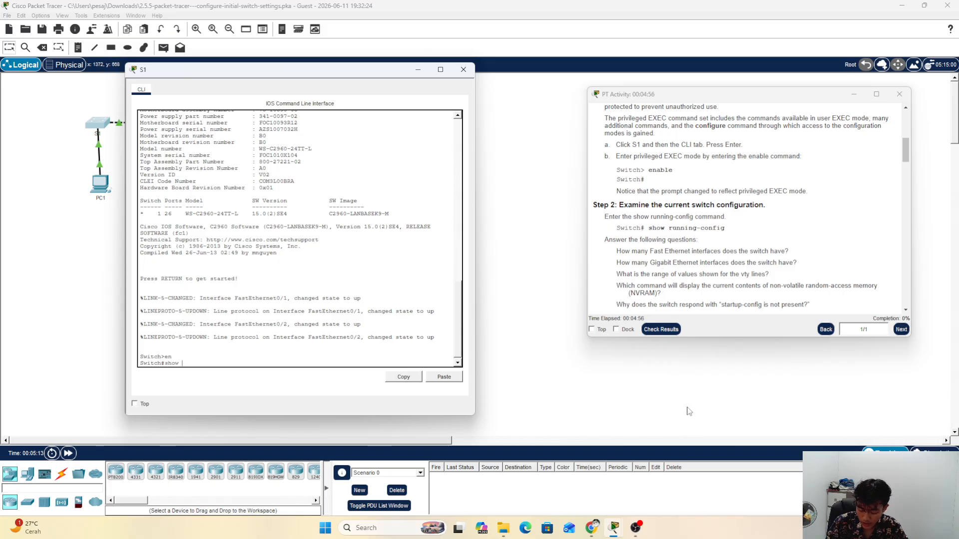
{"action": "type", "text": "g"}
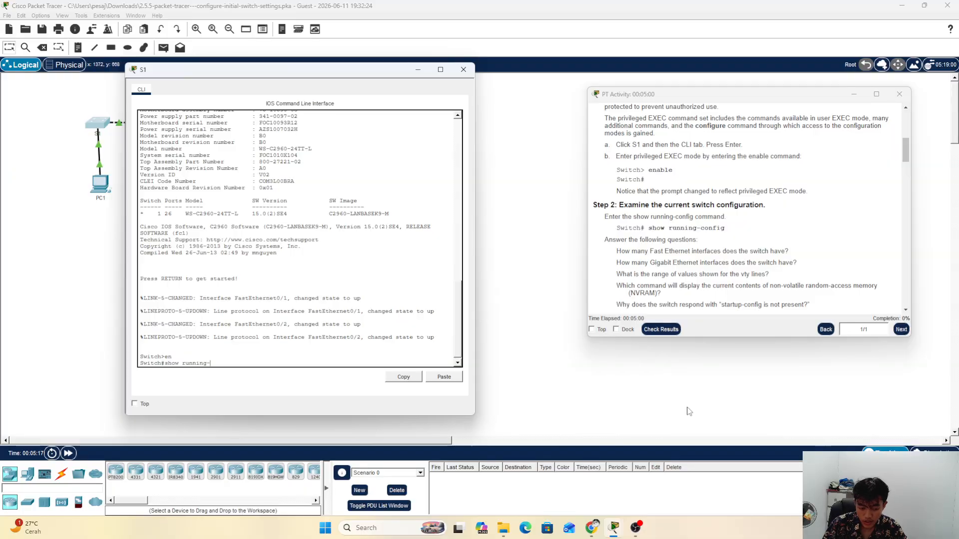
{"action": "type", "text": "-config"}
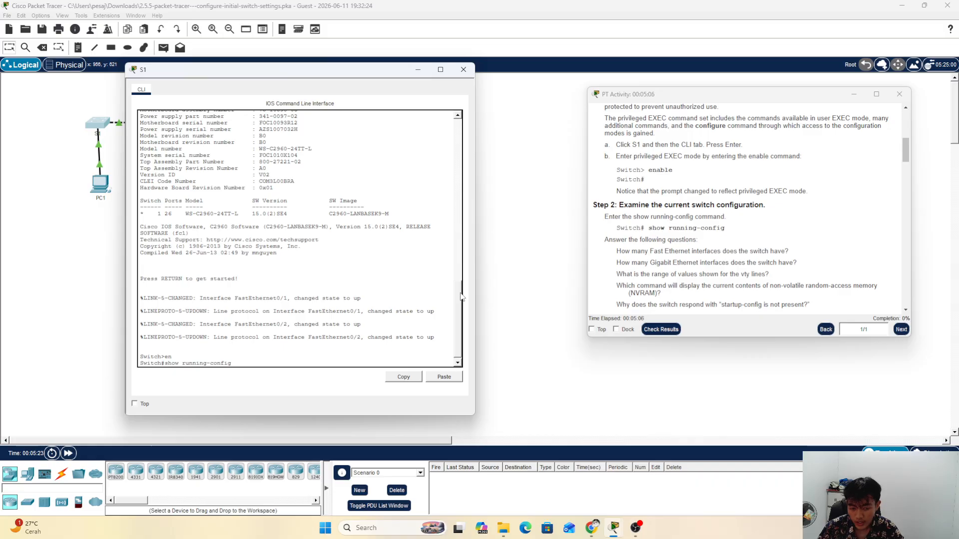
{"action": "key", "text": "Return"}
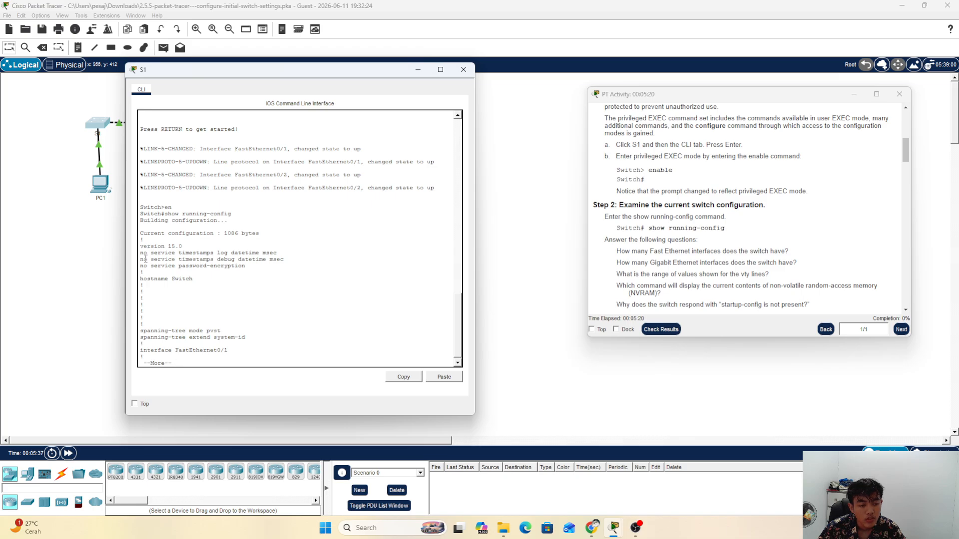
{"action": "left_click_drag", "start_coordinate": [140, 248], "coordinate": [198, 248]}
{"action": "left_click", "coordinate": [243, 233]}
{"action": "left_click_drag", "start_coordinate": [140, 233], "coordinate": [259, 234]}
{"action": "left_click", "coordinate": [260, 235]}
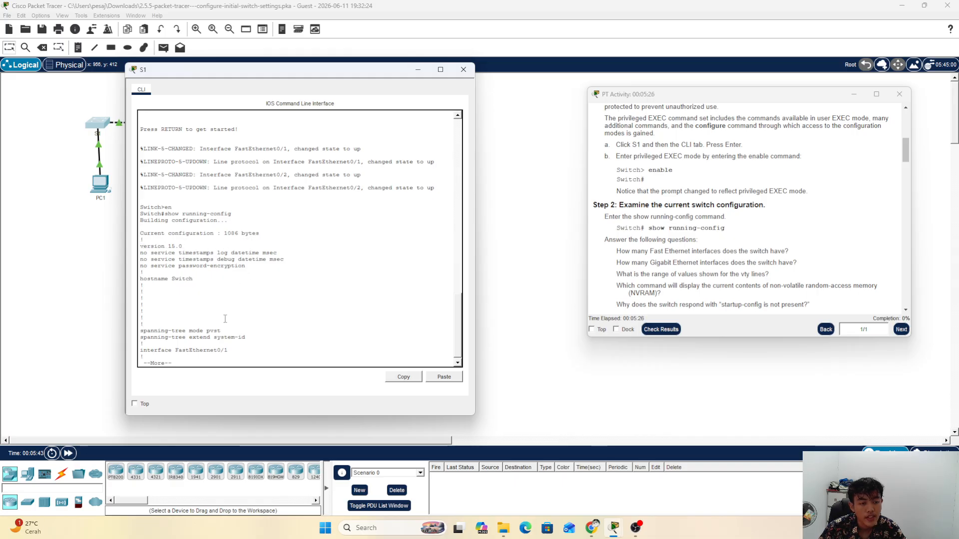
Step: Page through the FastEthernet interface lines of the running configuration
{"action": "scroll", "coordinate": [235, 356], "scroll_direction": "down", "scroll_amount": 1}
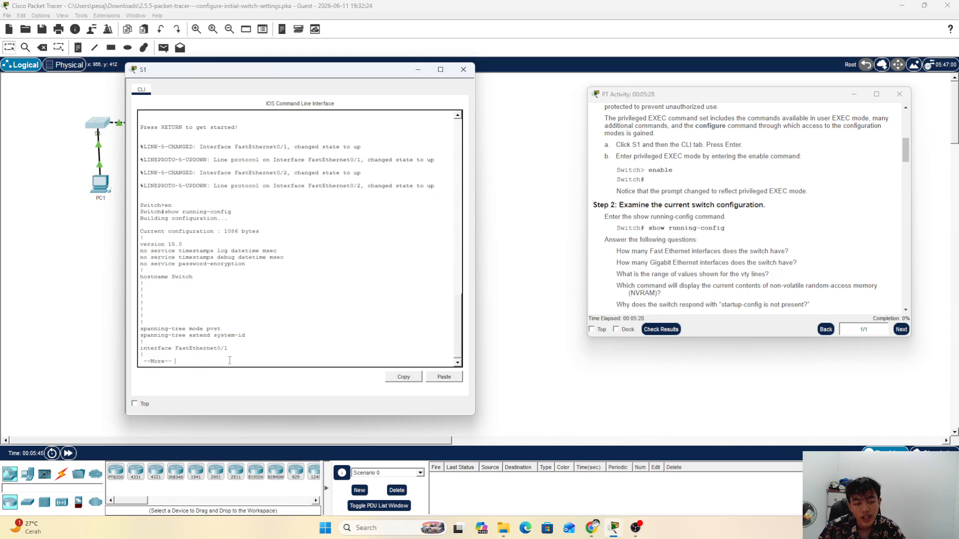
{"action": "key", "text": "Return"}
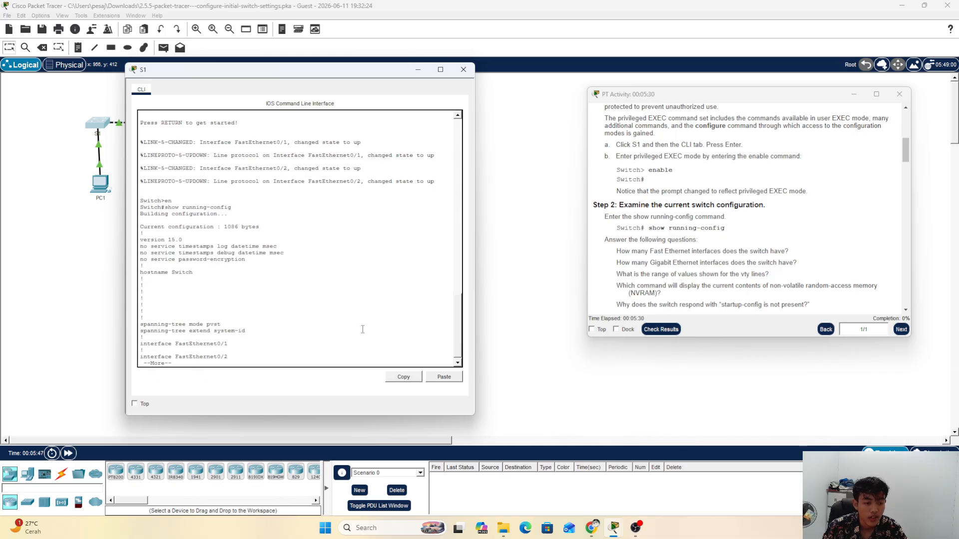
{"action": "key", "text": "Return"}
{"action": "key", "text": "Return"}
{"action": "key", "text": "Return"}
{"action": "key", "text": "Return"}
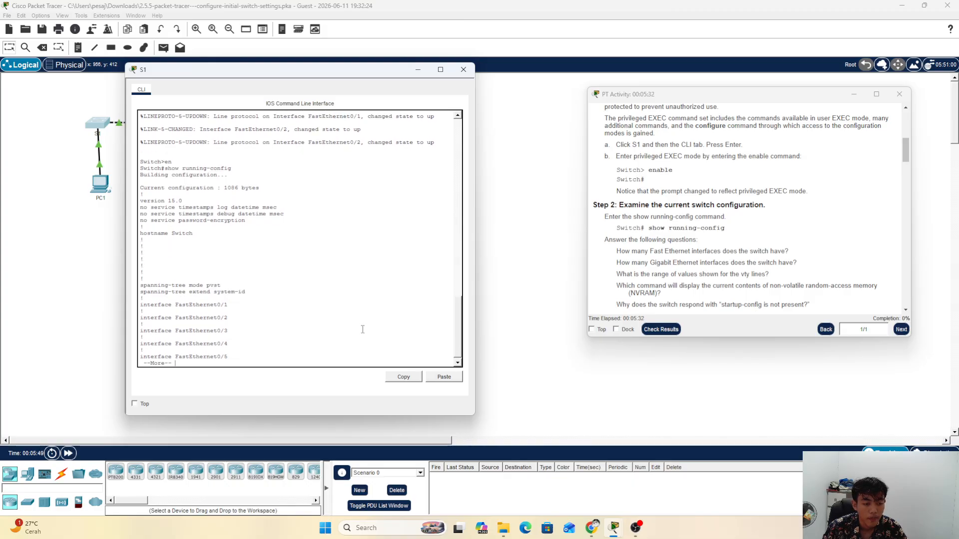
{"action": "key", "text": "Return"}
{"action": "key", "text": "Return"}
{"action": "key", "text": "Return"}
{"action": "key", "text": "Return"}
{"action": "key", "text": "Return"}
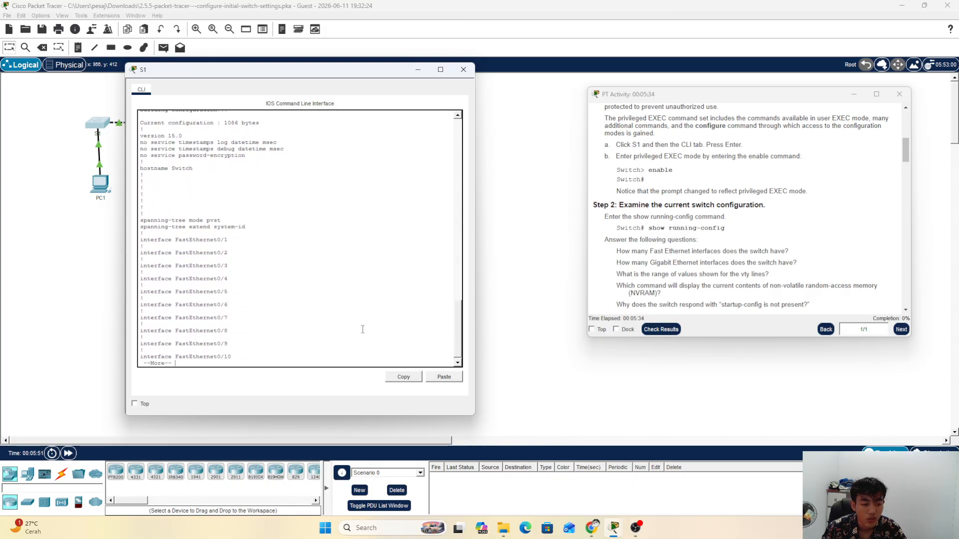
{"action": "key", "text": "Return"}
{"action": "key", "text": "Return"}
{"action": "key", "text": "Return"}
{"action": "key", "text": "Return"}
{"action": "key", "text": "Return"}
{"action": "key", "text": "Return"}
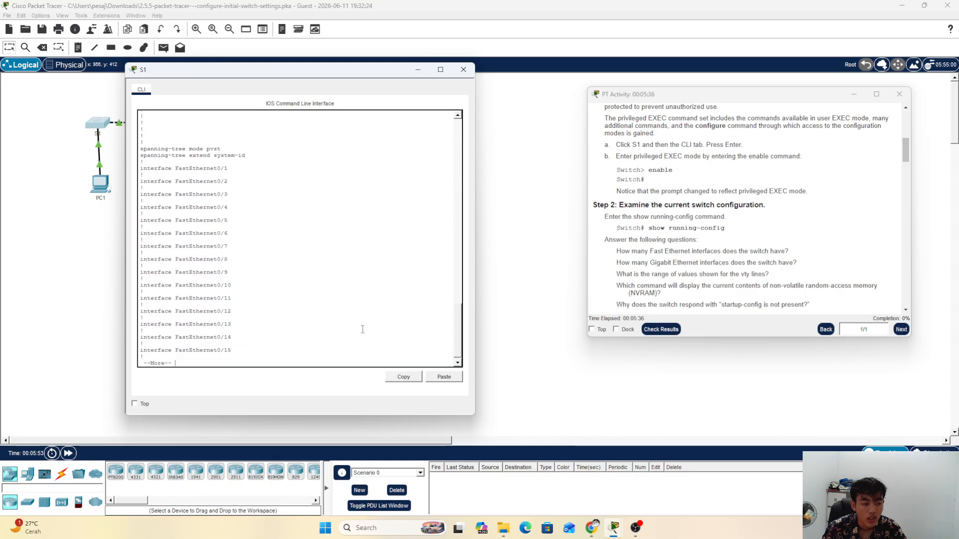
{"action": "key", "text": "Return"}
{"action": "key", "text": "Return"}
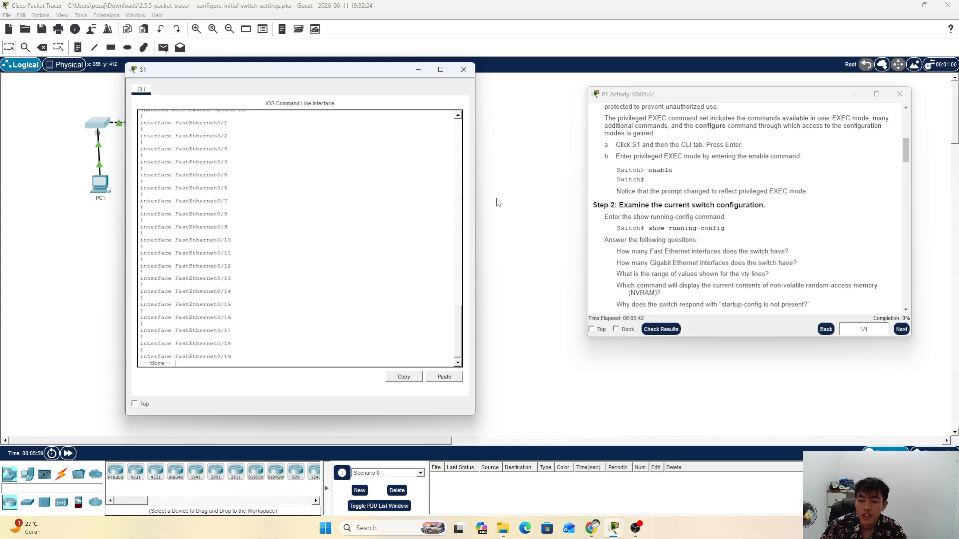
{"action": "scroll", "coordinate": [699, 225], "scroll_direction": "down", "scroll_amount": 1}
{"action": "left_click_drag", "start_coordinate": [624, 221], "coordinate": [794, 220]}
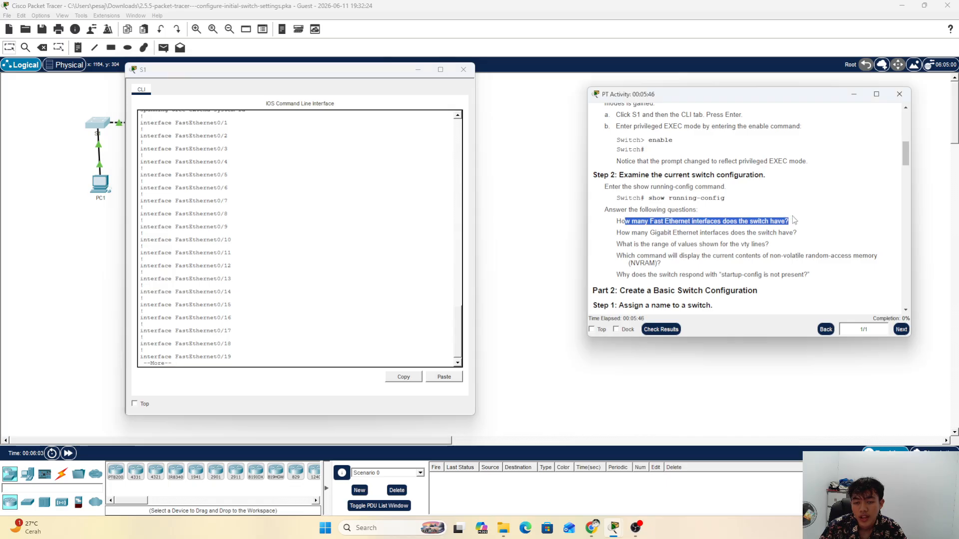
Step: Page on to GigabitEthernet0/1, marking FastEthernet0/24 as the last FastEthernet interface
{"action": "left_click", "coordinate": [262, 280]}
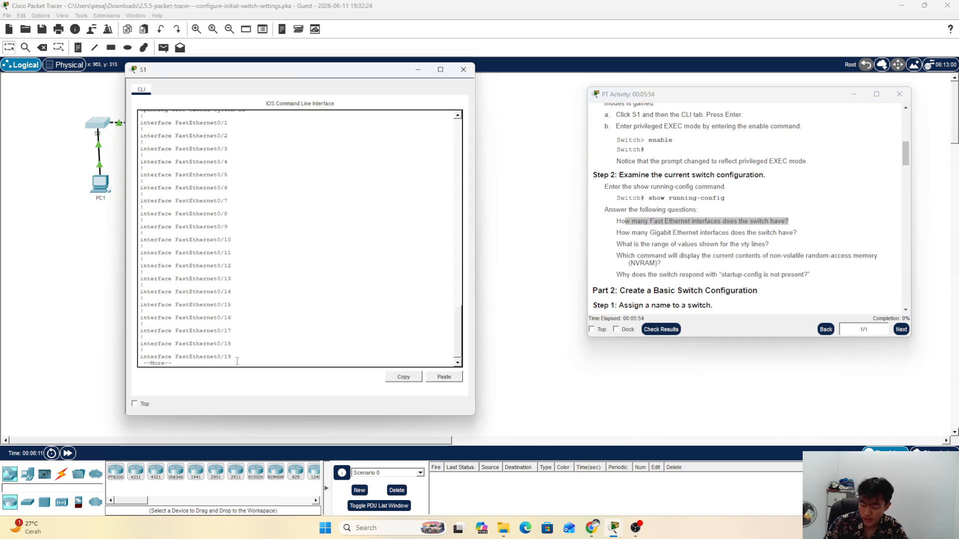
{"action": "key", "text": "Return"}
{"action": "key", "text": "Return"}
{"action": "key", "text": "Return"}
{"action": "key", "text": "Return"}
{"action": "key", "text": "Return"}
{"action": "key", "text": "Return"}
{"action": "key", "text": "Return"}
{"action": "key", "text": "Return"}
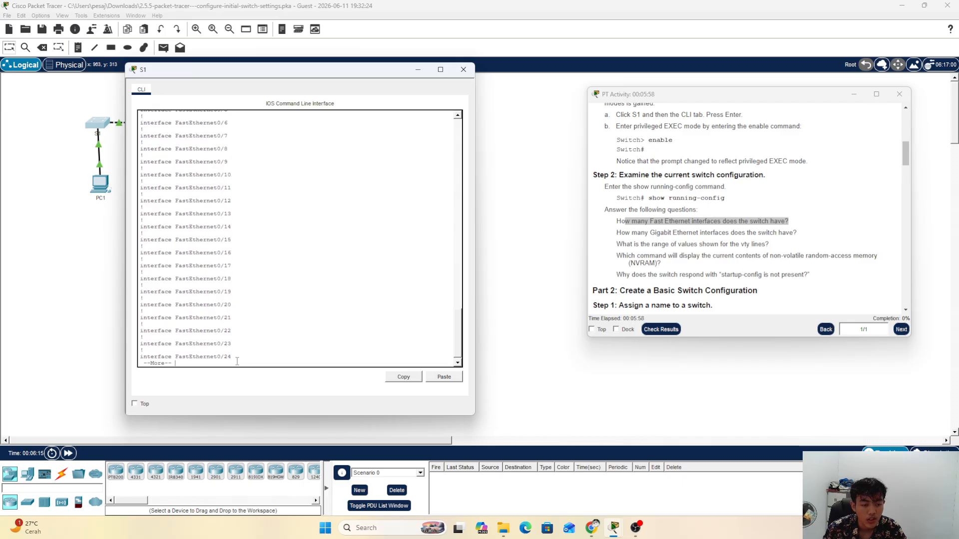
{"action": "key", "text": "Return"}
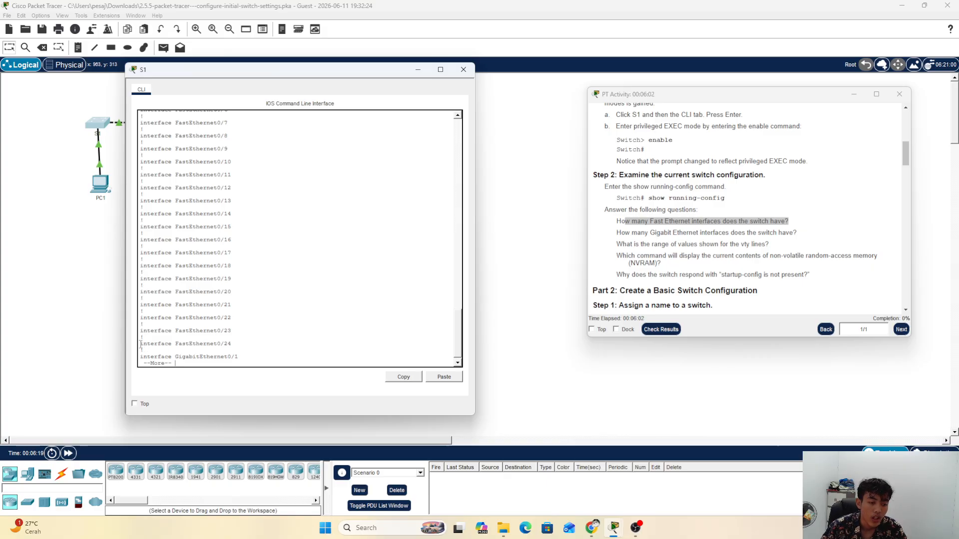
{"action": "left_click_drag", "start_coordinate": [140, 345], "coordinate": [249, 343]}
{"action": "left_click", "coordinate": [257, 337]}
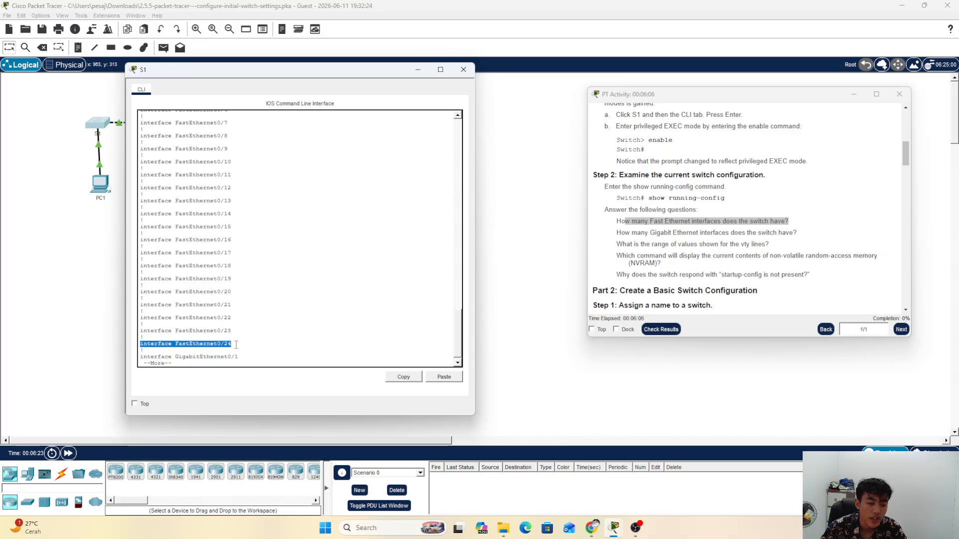
{"action": "left_click", "coordinate": [236, 345]}
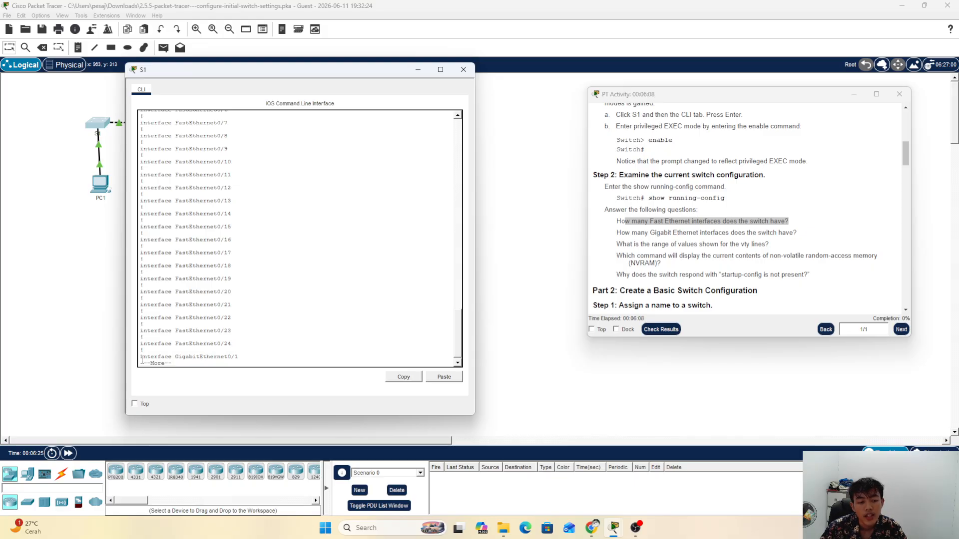
{"action": "left_click_drag", "start_coordinate": [143, 358], "coordinate": [232, 357]}
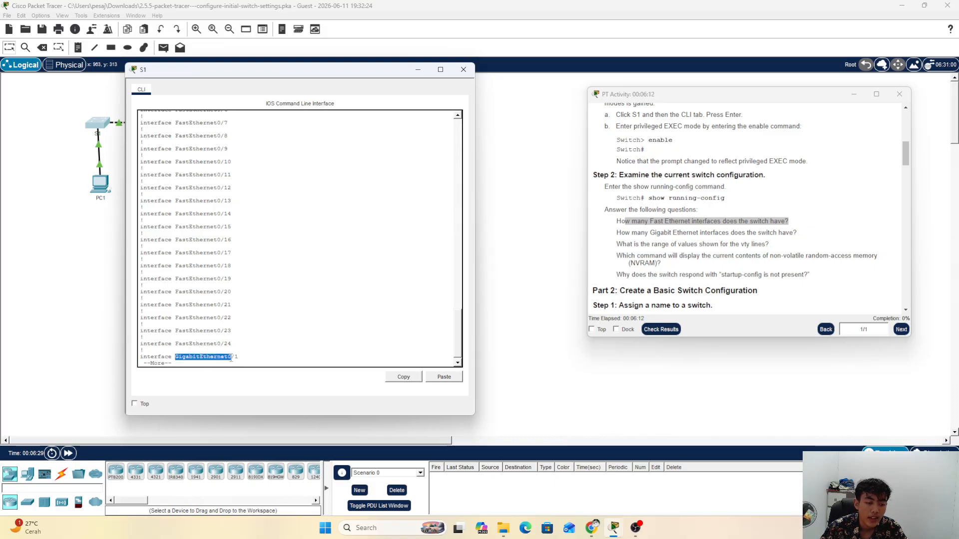
{"action": "left_click", "coordinate": [251, 356]}
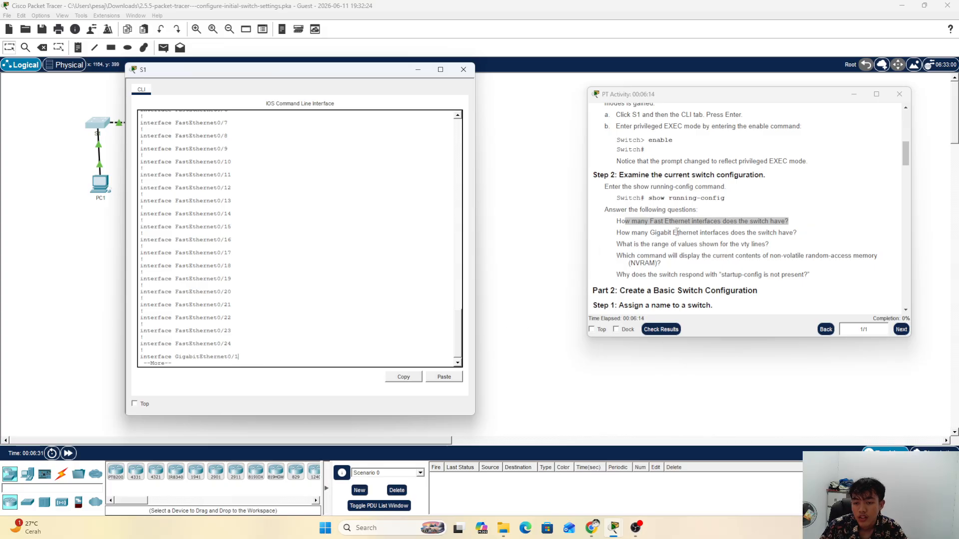
Step: Mark the Gigabit Ethernet question and reveal GigabitEthernet0/2, pointing out both Gigabit lines
{"action": "left_click_drag", "start_coordinate": [637, 232], "coordinate": [803, 235]}
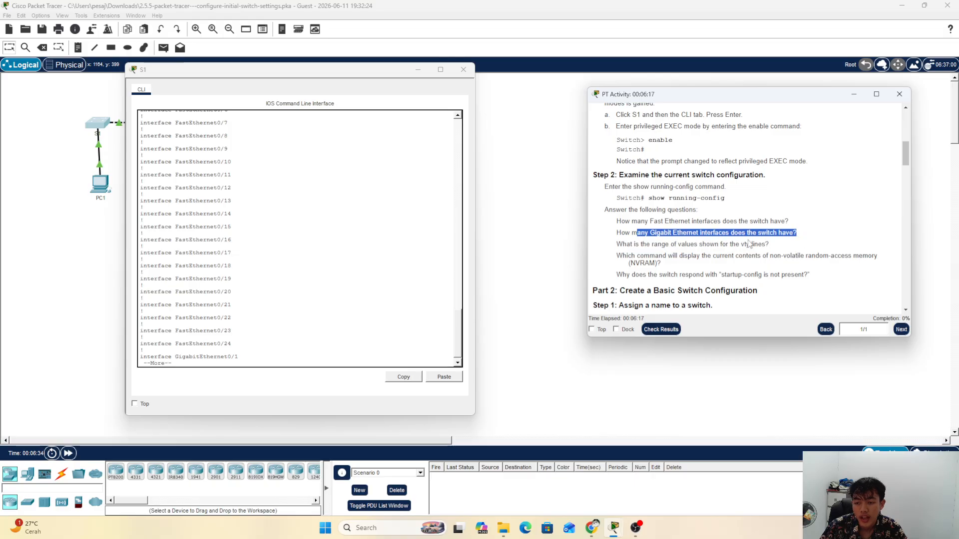
{"action": "left_click", "coordinate": [243, 365]}
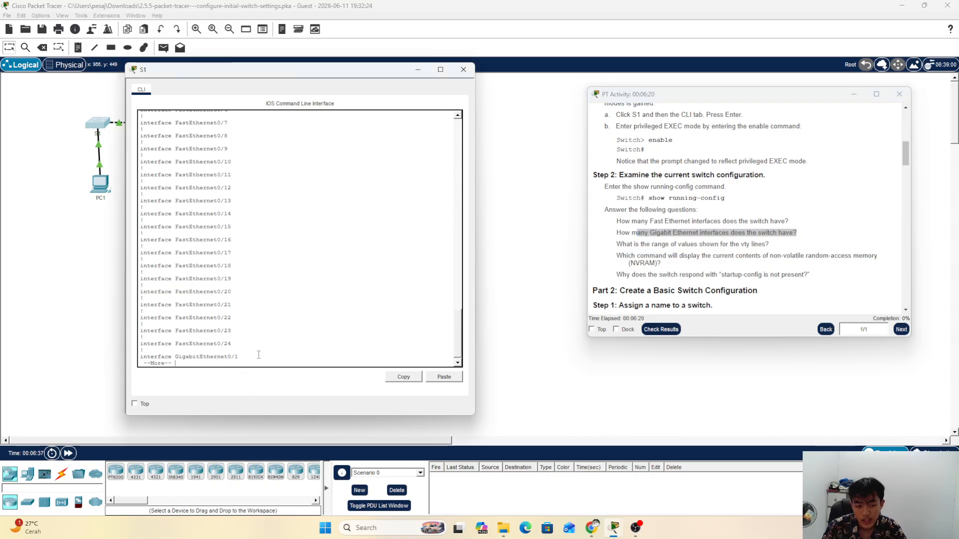
{"action": "key", "text": "Return"}
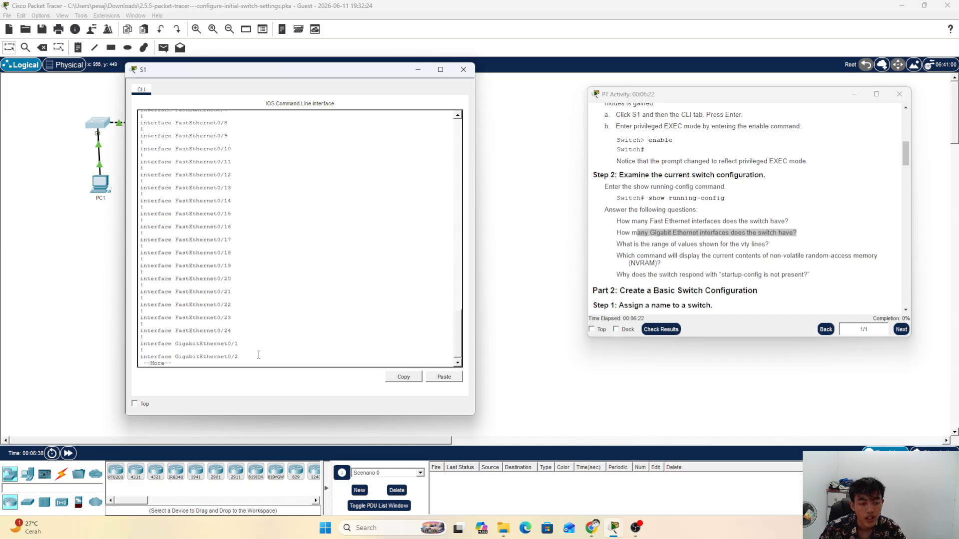
{"action": "key", "text": "Return"}
{"action": "key", "text": "Return"}
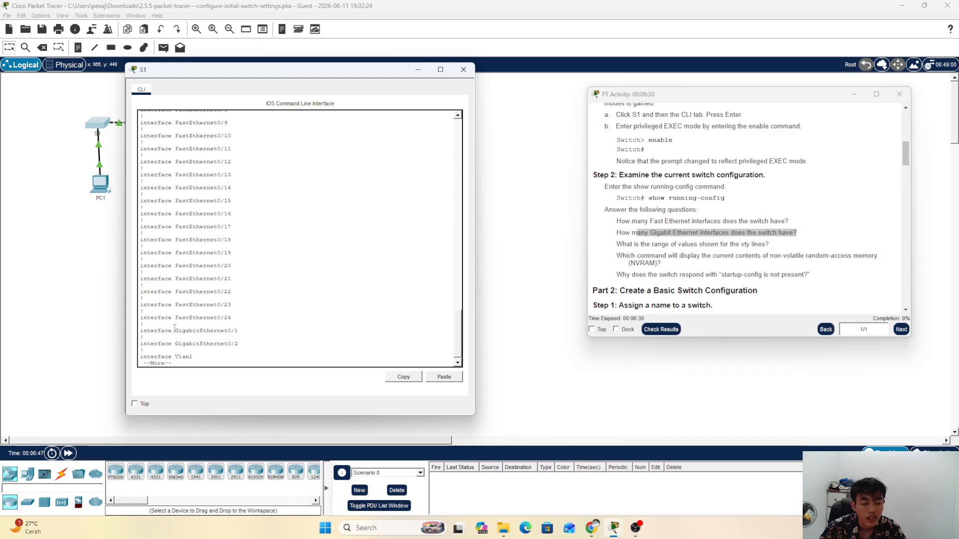
{"action": "left_click_drag", "start_coordinate": [174, 328], "coordinate": [212, 340]}
{"action": "left_click", "coordinate": [190, 342]}
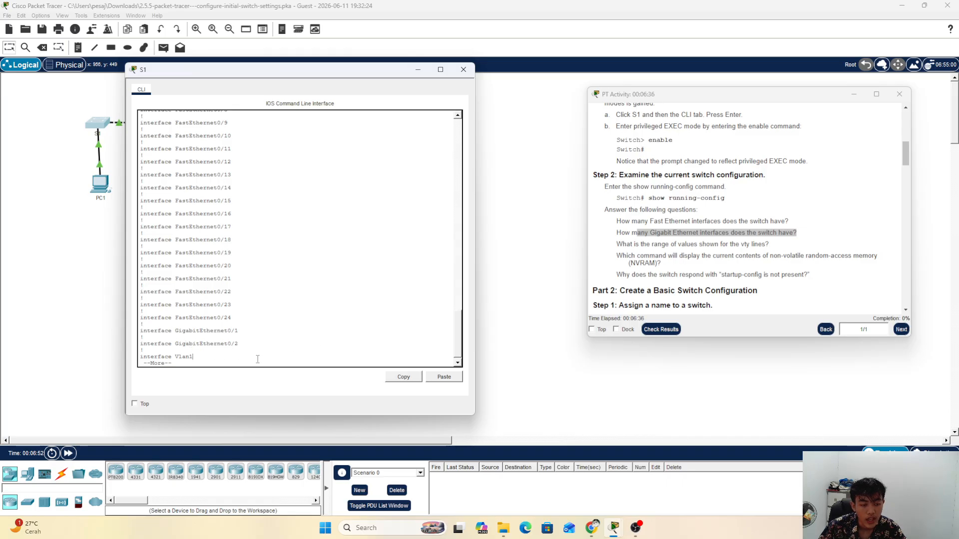
Step: Page past the vty 0–15 lines to the end of the configuration and the Switch# prompt
{"action": "key", "text": "Return"}
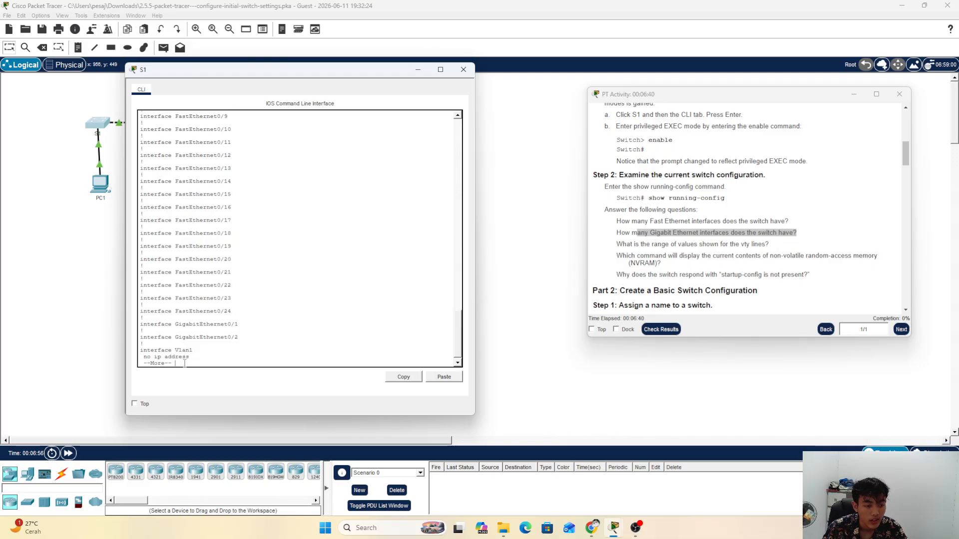
{"action": "key", "text": "Return"}
{"action": "key", "text": "Return"}
{"action": "key", "text": "Return"}
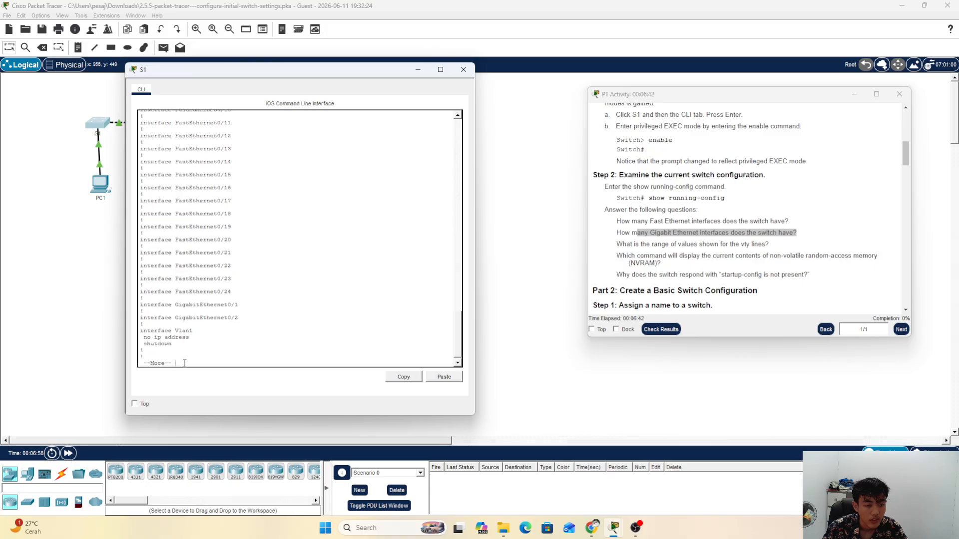
{"action": "key", "text": "Return"}
{"action": "key", "text": "Return"}
{"action": "key", "text": "Return"}
{"action": "key", "text": "Return"}
{"action": "key", "text": "Return"}
{"action": "key", "text": "Return"}
{"action": "key", "text": "Return"}
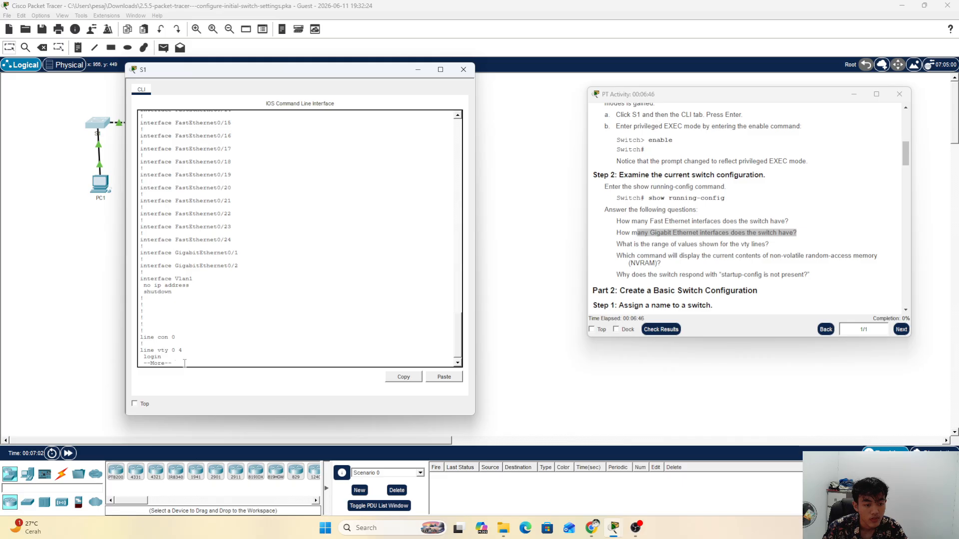
{"action": "key", "text": "Return"}
{"action": "key", "text": "Return"}
{"action": "key", "text": "Return"}
{"action": "key", "text": "Return"}
{"action": "key", "text": "Return"}
{"action": "key", "text": "Return"}
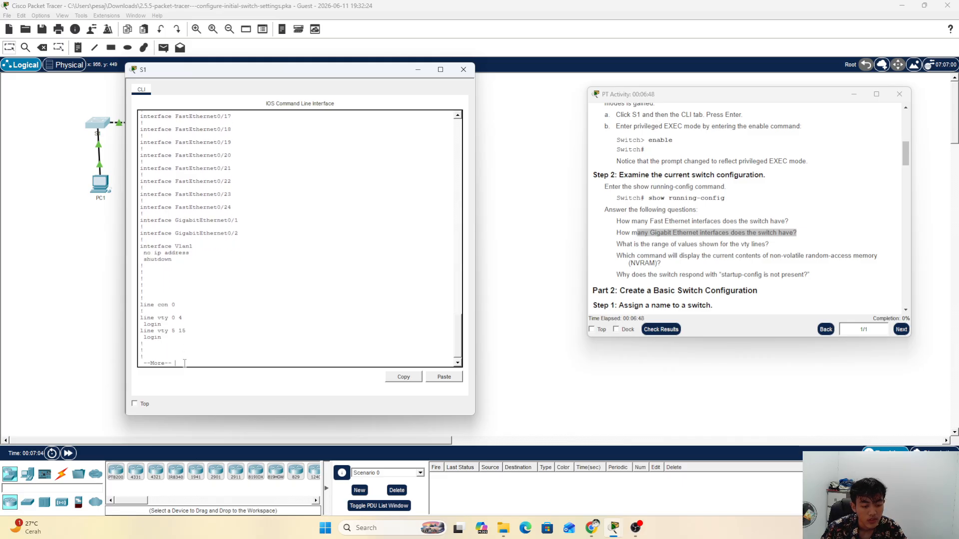
{"action": "key", "text": "Return"}
{"action": "key", "text": "Return"}
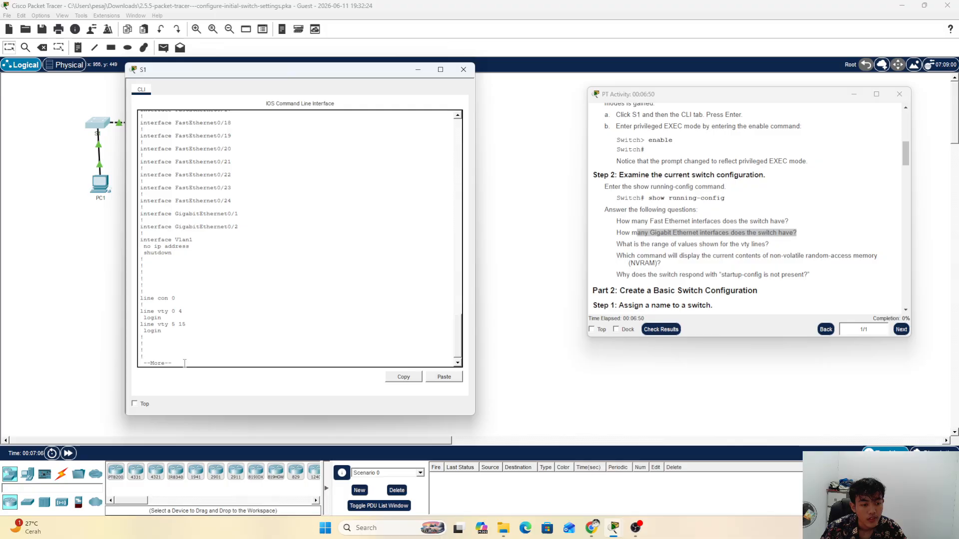
{"action": "key", "text": "Return"}
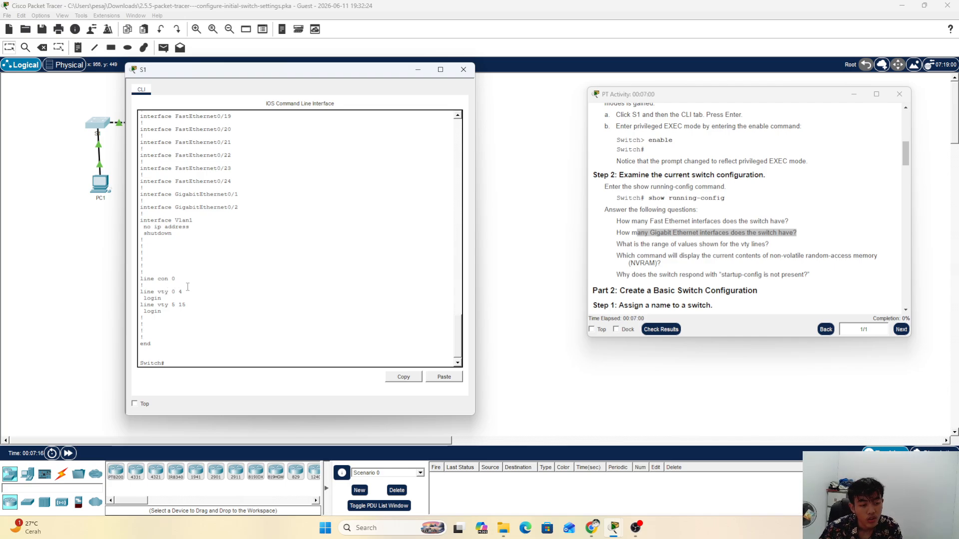
Step: Scroll the instructions to the question about the NVRAM configuration command
{"action": "left_click", "coordinate": [713, 244]}
{"action": "scroll", "coordinate": [699, 272], "scroll_direction": "down", "scroll_amount": 1}
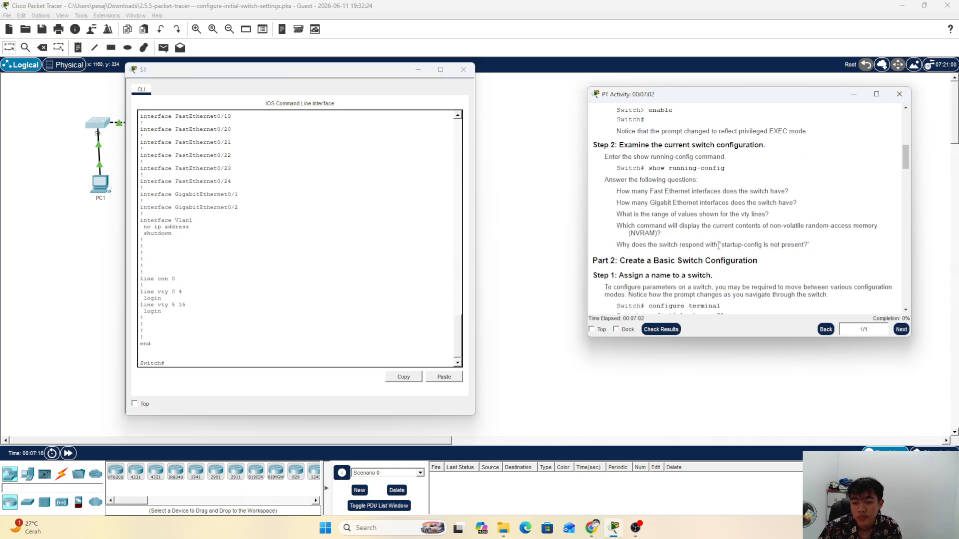
{"action": "scroll", "coordinate": [718, 245], "scroll_direction": "down", "scroll_amount": 1}
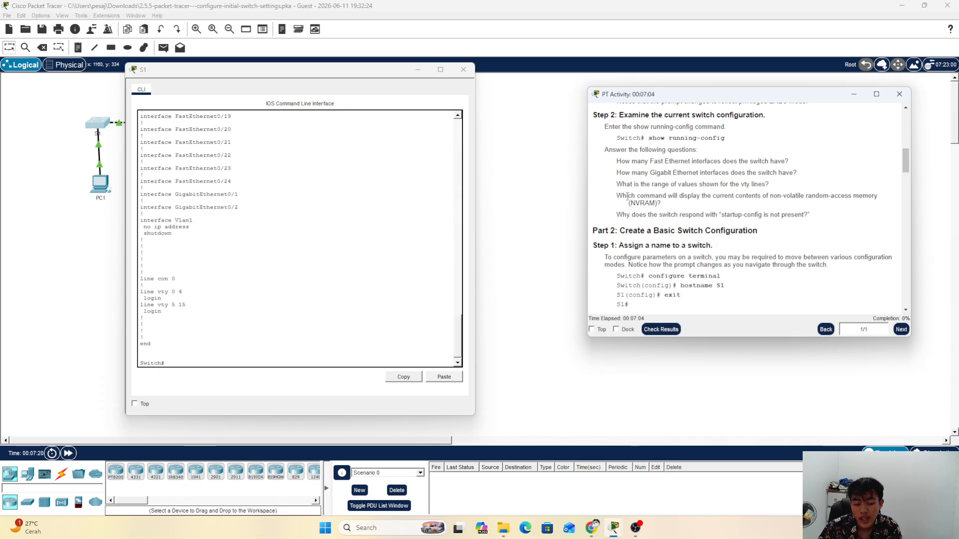
{"action": "left_click_drag", "start_coordinate": [627, 197], "coordinate": [692, 199]}
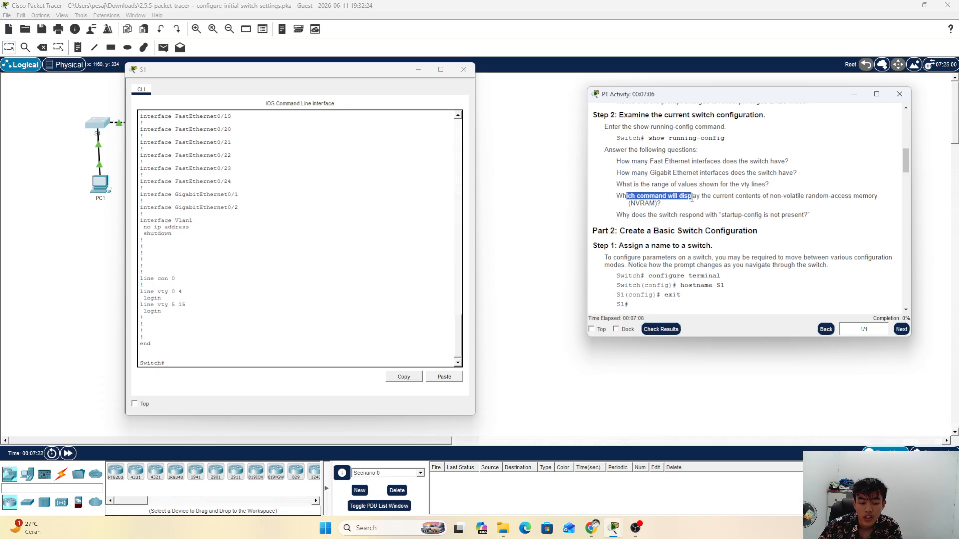
{"action": "left_click", "coordinate": [628, 203]}
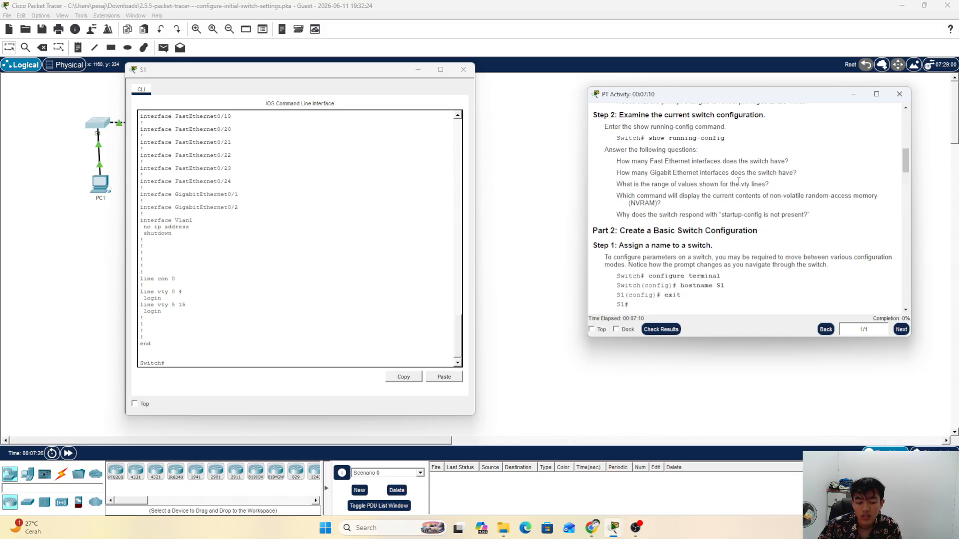
Step: Run show startup-config on S1 and highlight the 'startup-config is not present' reply
{"action": "left_click", "coordinate": [200, 358]}
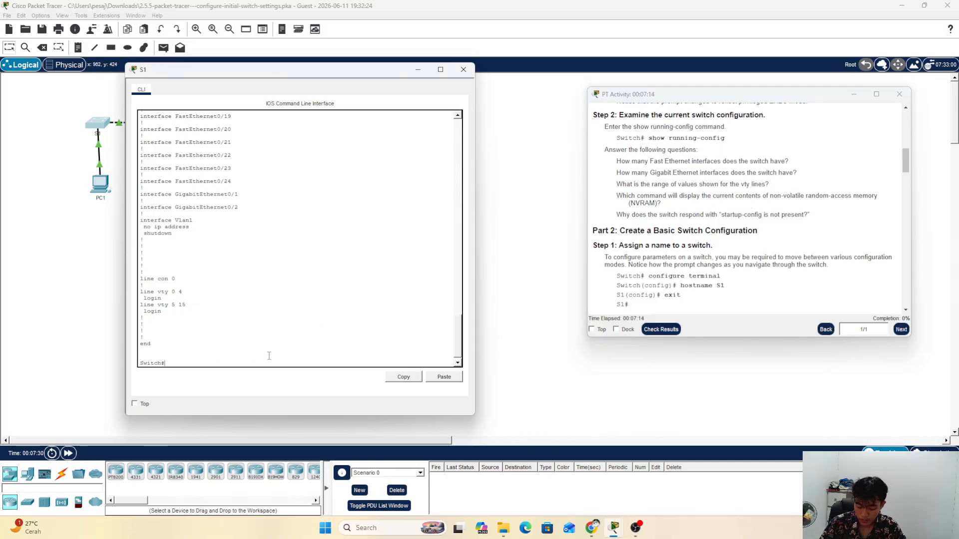
{"action": "type", "text": "show"}
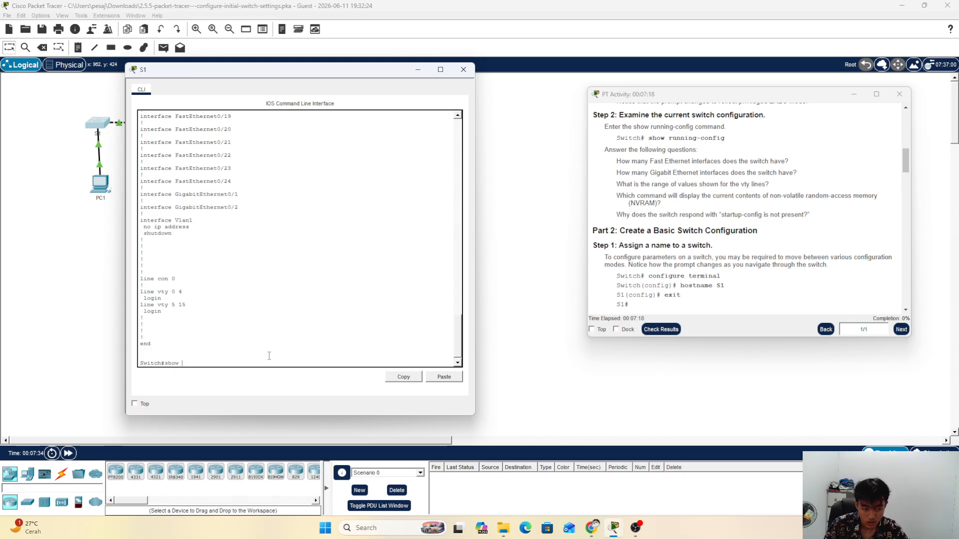
{"action": "type", "text": " start"}
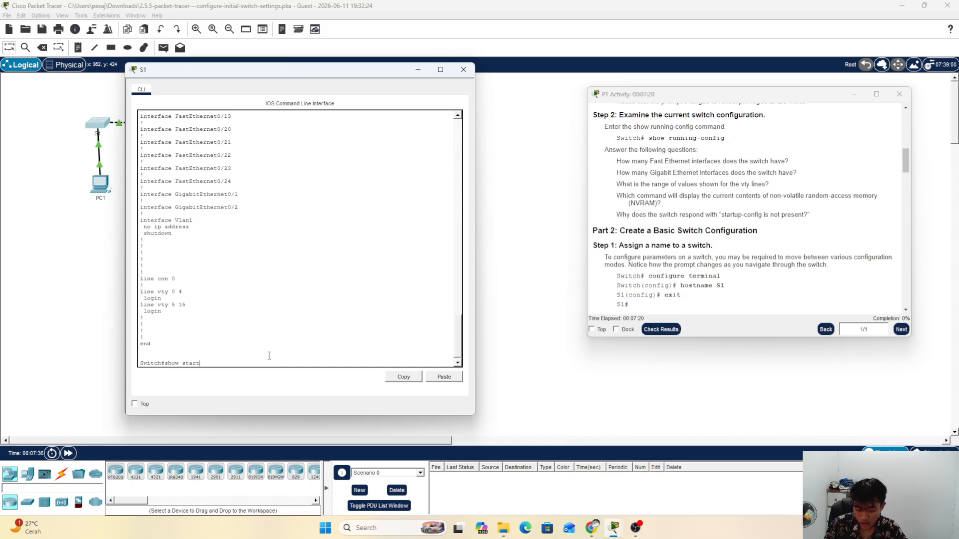
{"action": "type", "text": "up-"}
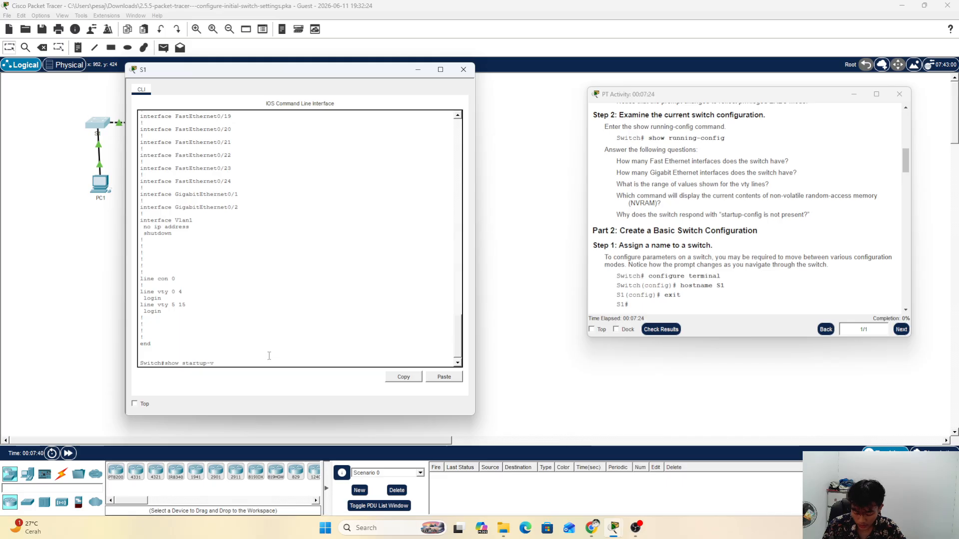
{"action": "type", "text": "config"}
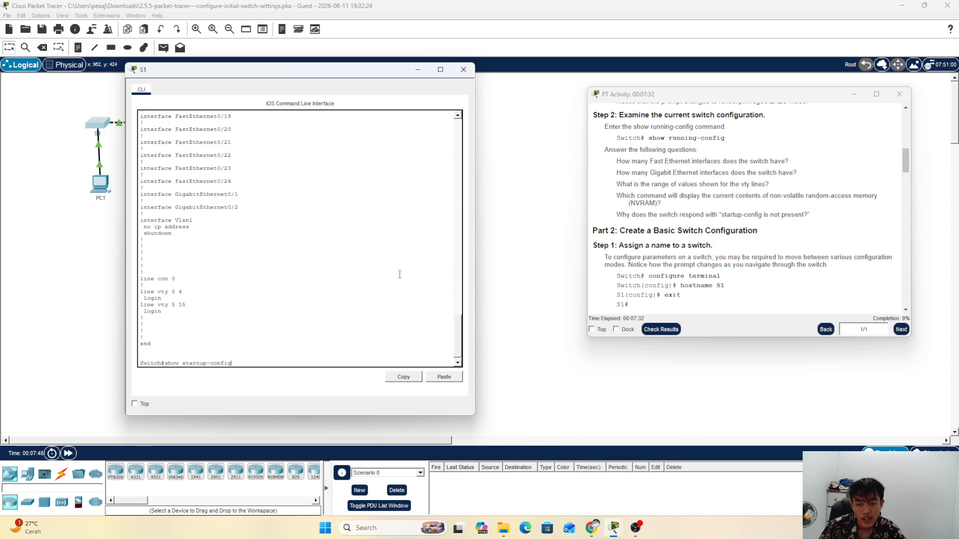
{"action": "key", "text": "Return"}
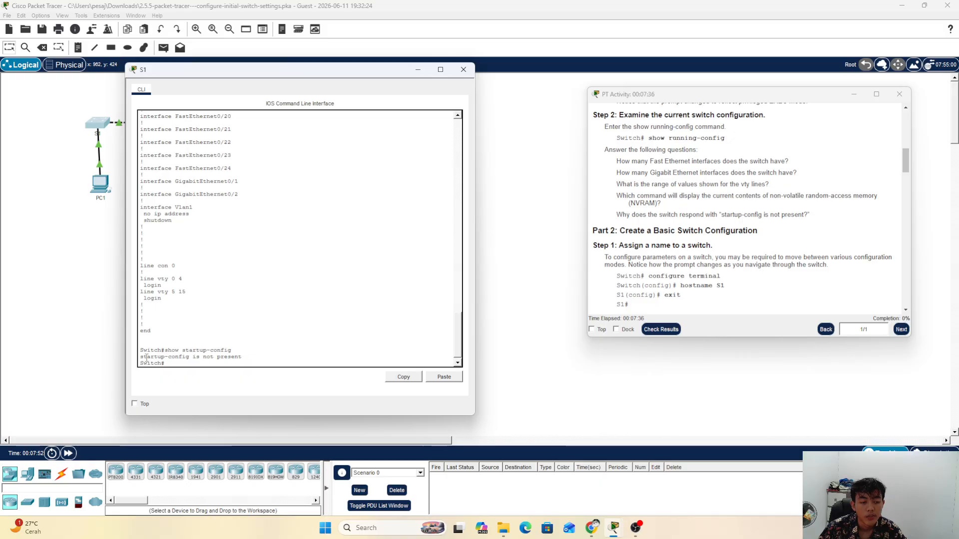
{"action": "left_click_drag", "start_coordinate": [141, 357], "coordinate": [257, 360]}
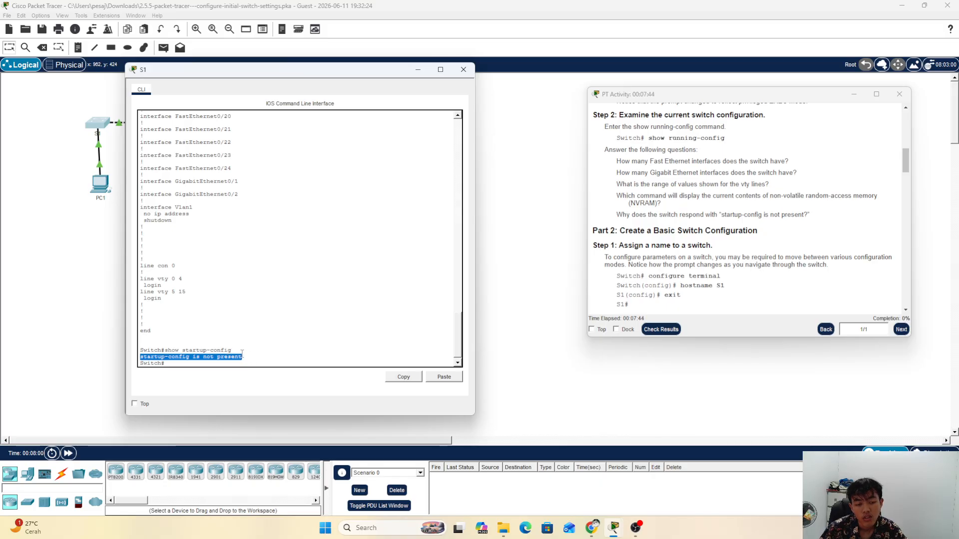
{"action": "left_click", "coordinate": [305, 325]}
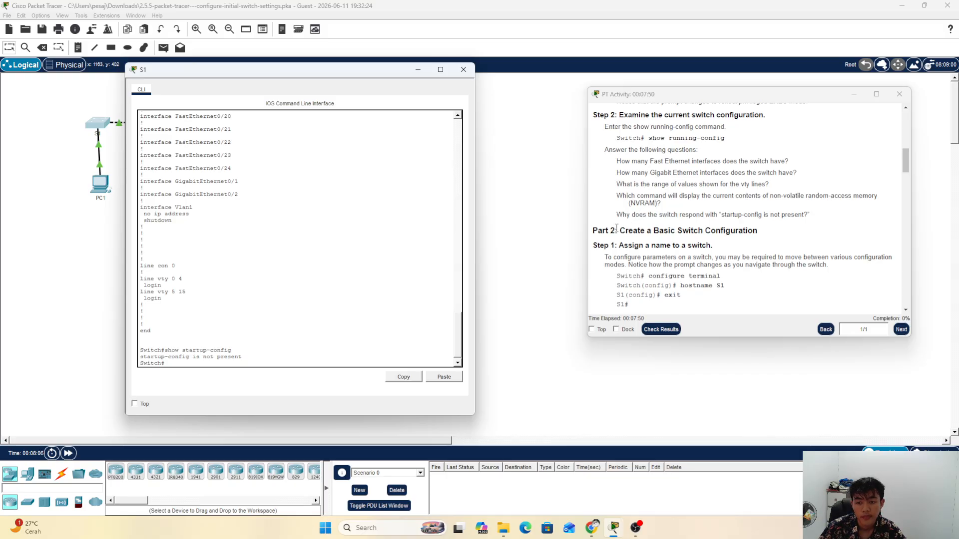
Step: Highlight the matching quoted message in the question and scroll the instructions to Part 2
{"action": "left_click", "coordinate": [717, 216]}
{"action": "left_click_drag", "start_coordinate": [717, 216], "coordinate": [823, 214]}
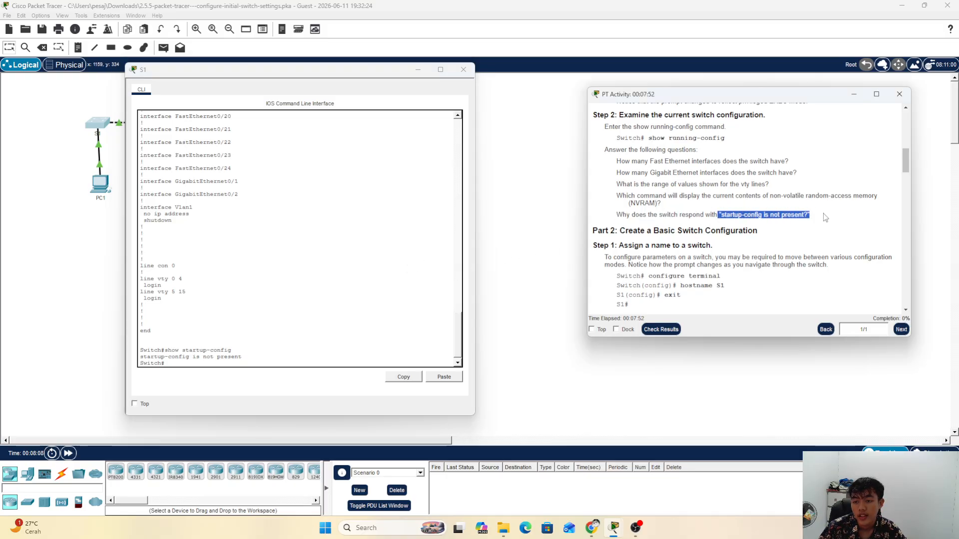
{"action": "left_click", "coordinate": [825, 213]}
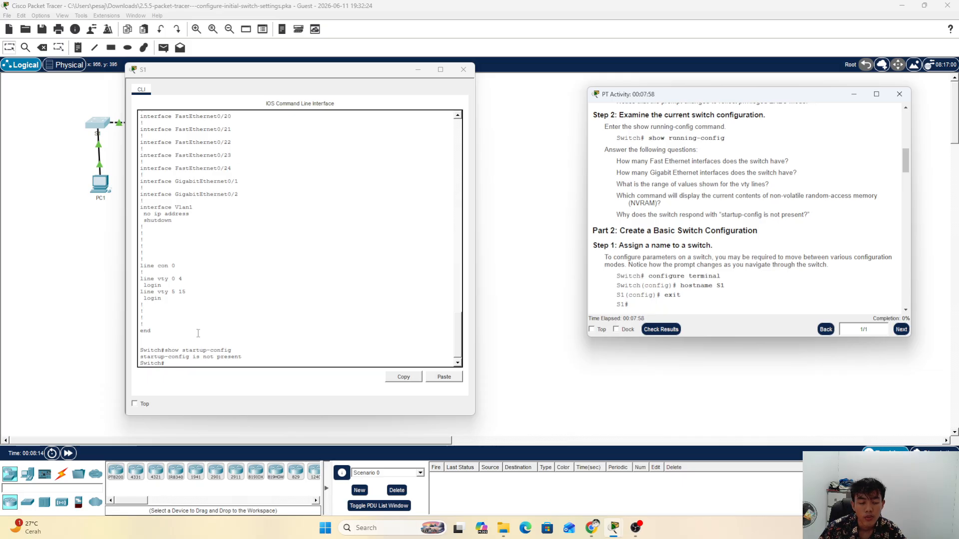
{"action": "scroll", "coordinate": [240, 338], "scroll_direction": "down", "scroll_amount": 1}
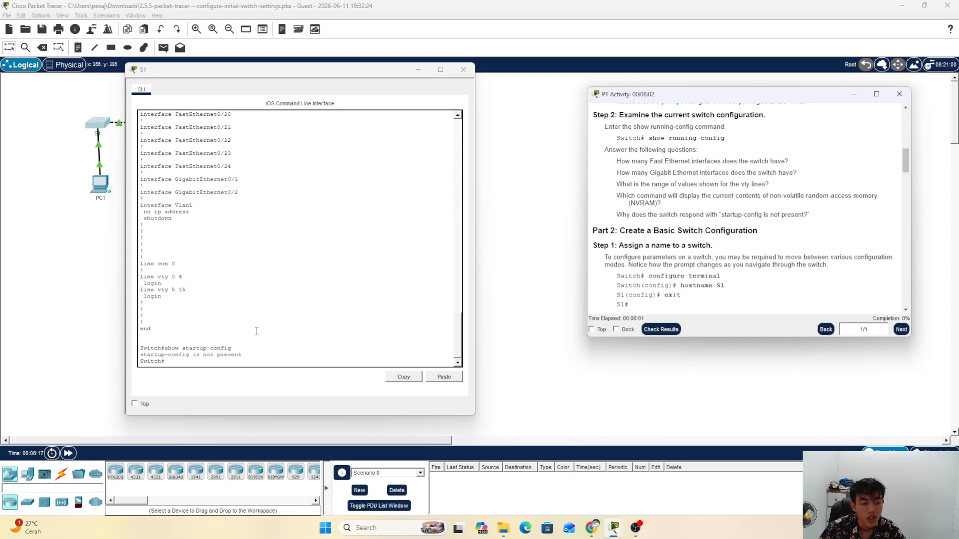
{"action": "scroll", "coordinate": [716, 240], "scroll_direction": "down", "scroll_amount": 1}
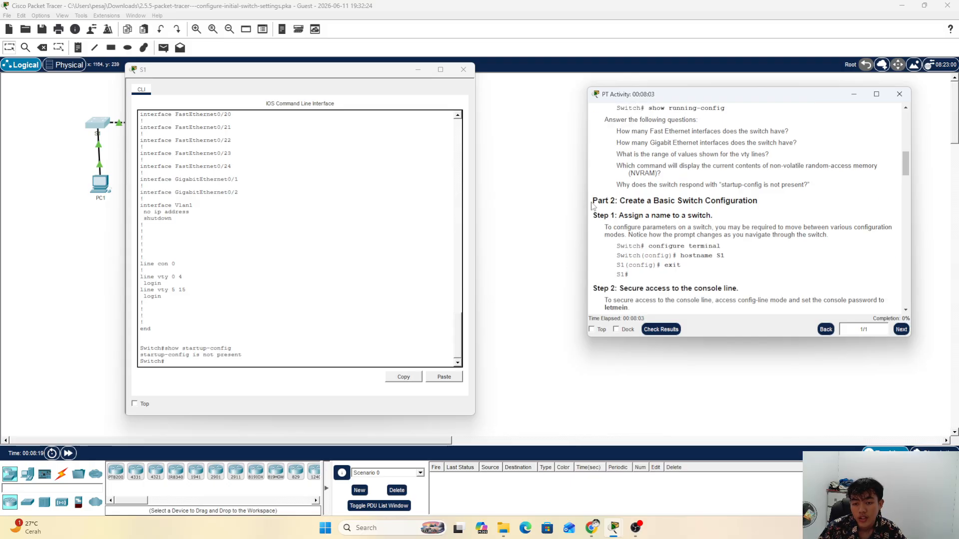
Step: Mark the Part 2 Step 1 heading on naming the switch
{"action": "left_click_drag", "start_coordinate": [592, 201], "coordinate": [606, 198]}
{"action": "left_click", "coordinate": [620, 199]}
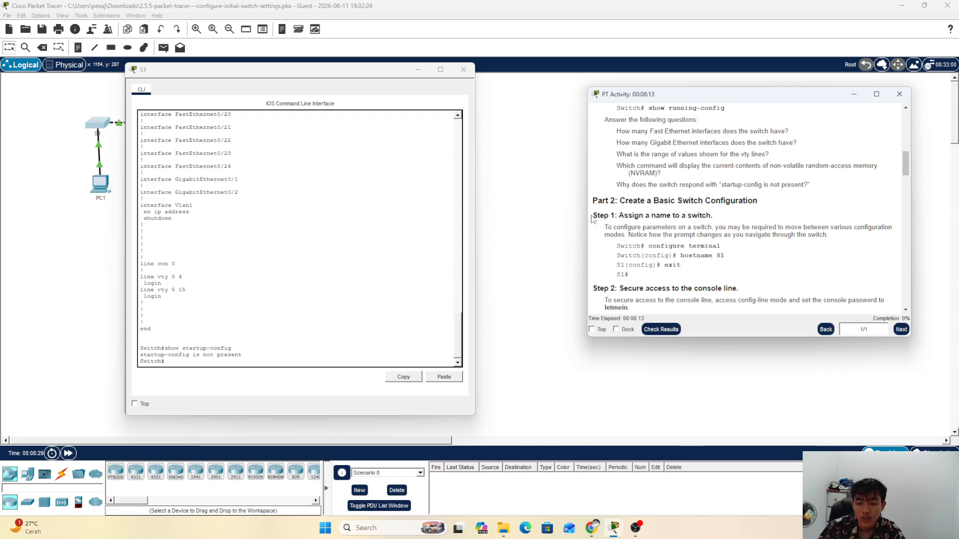
{"action": "left_click_drag", "start_coordinate": [596, 216], "coordinate": [724, 219]}
{"action": "left_click", "coordinate": [723, 217]}
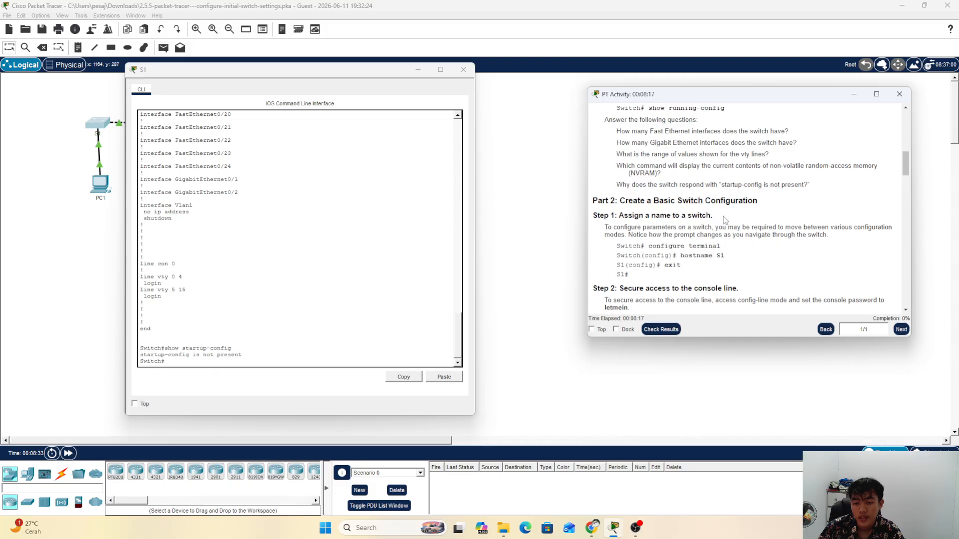
{"action": "scroll", "coordinate": [723, 217], "scroll_direction": "down", "scroll_amount": 1}
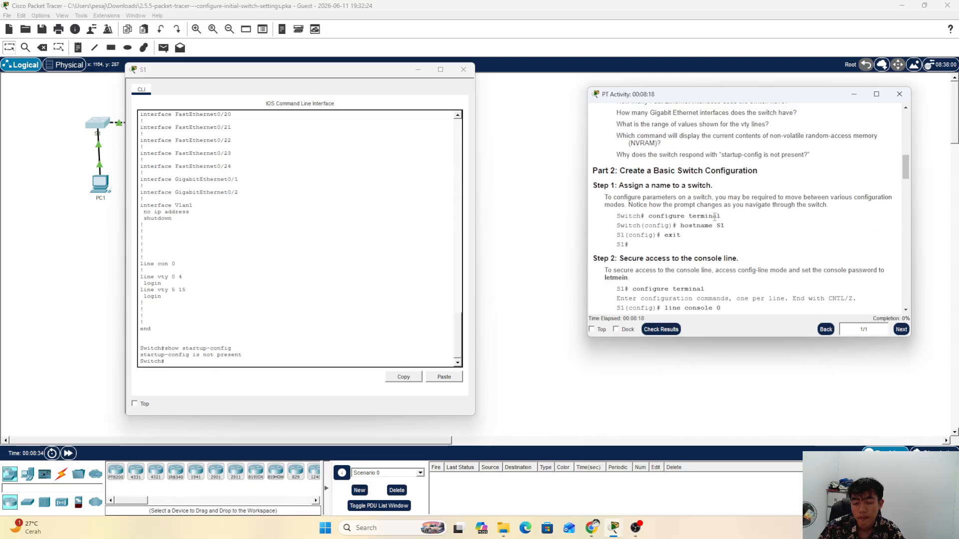
Step: Enter global configuration mode with conf t and mark the hostname S1 step
{"action": "left_click", "coordinate": [255, 360]}
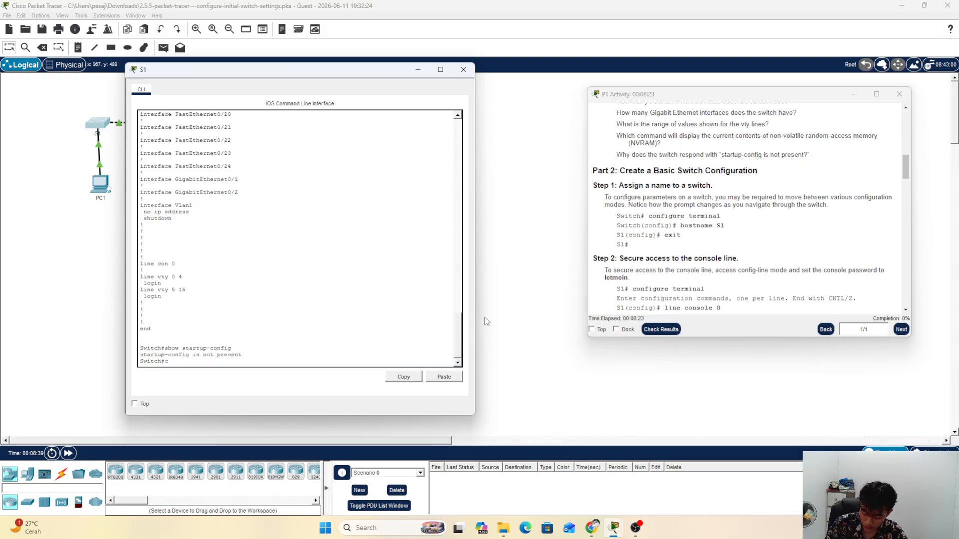
{"action": "type", "text": "conf"}
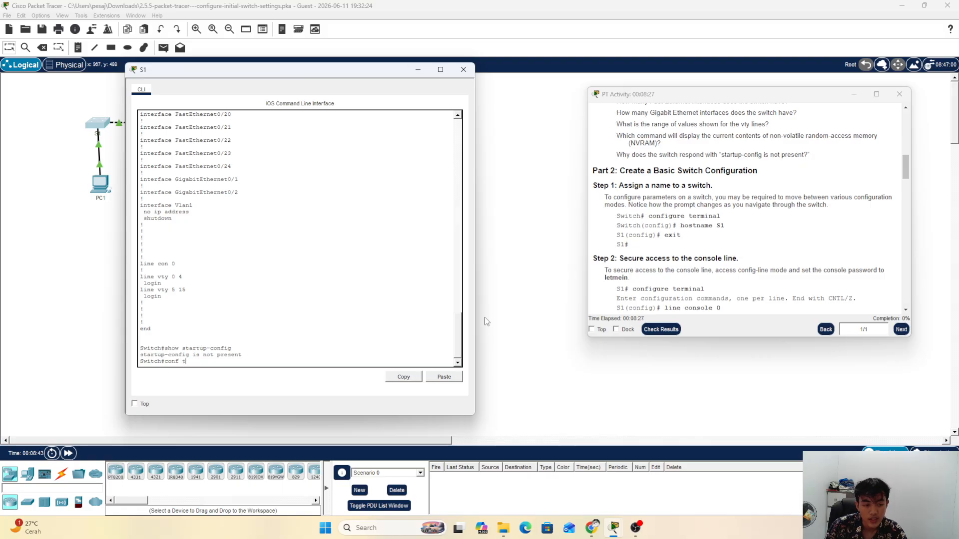
{"action": "type", "text": " t"}
{"action": "key", "text": "Return"}
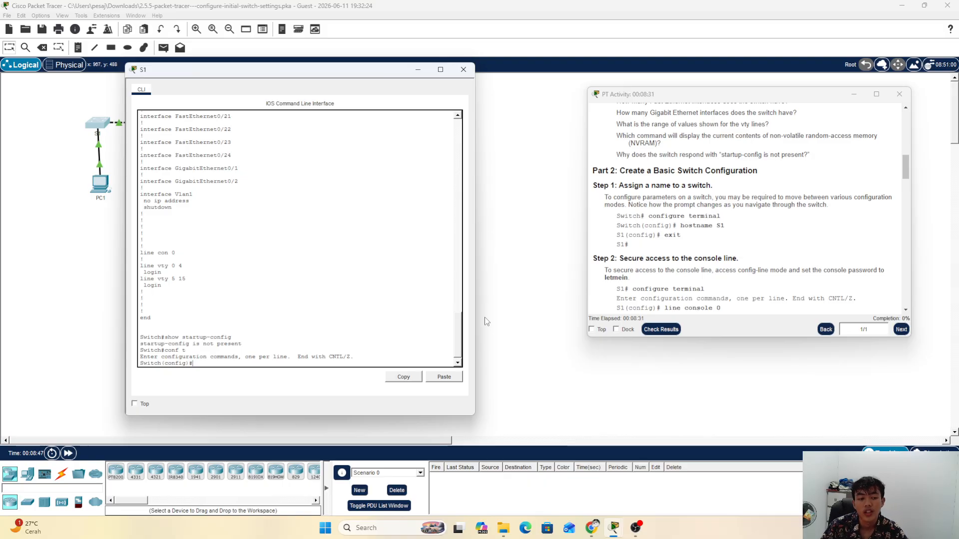
{"action": "left_click", "coordinate": [163, 357]}
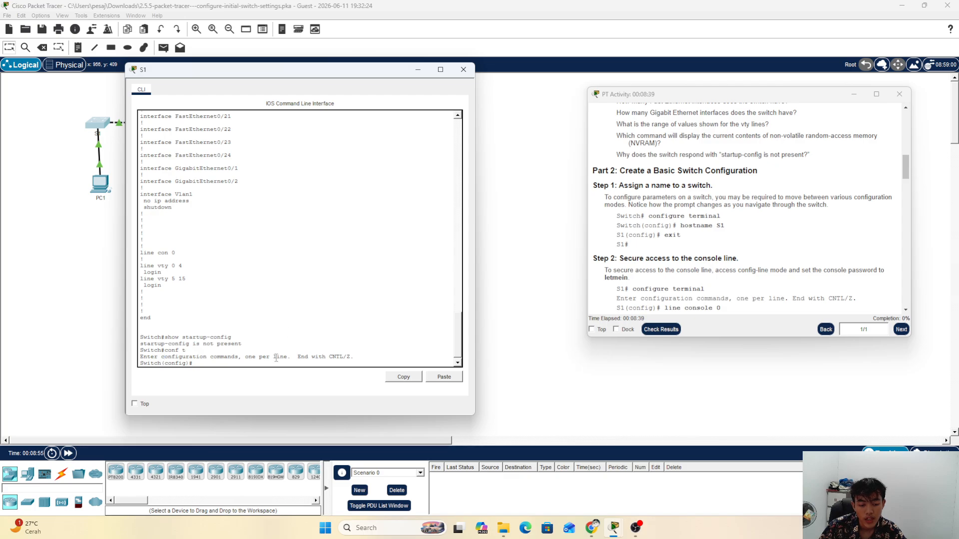
{"action": "left_click_drag", "start_coordinate": [680, 225], "coordinate": [724, 226]}
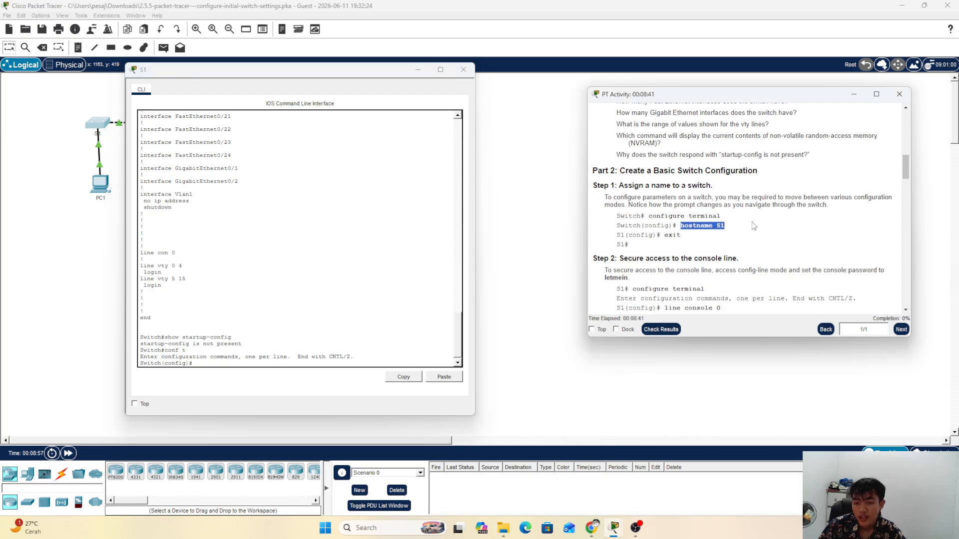
Step: Rename the switch with hostname S1 and mark the exit step
{"action": "left_click", "coordinate": [244, 363]}
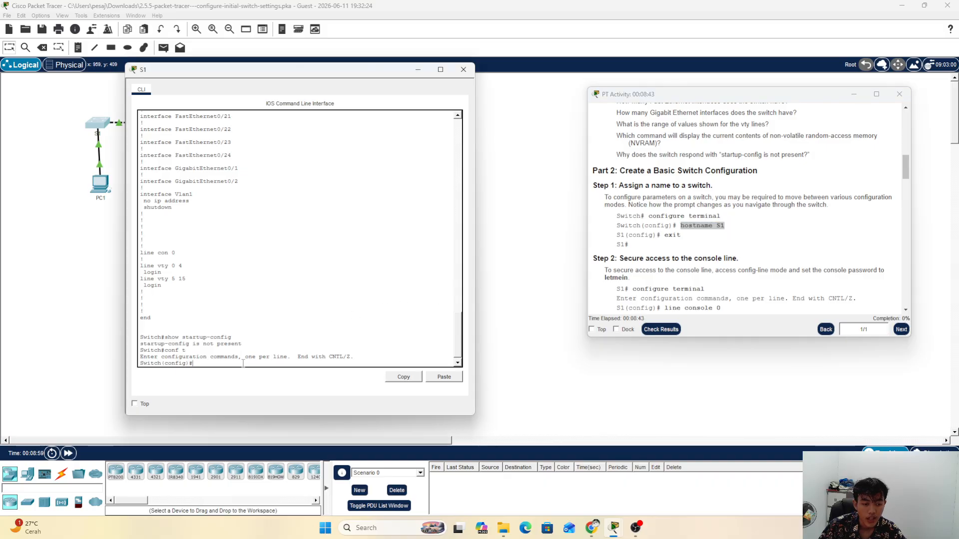
{"action": "type", "text": "hostname"}
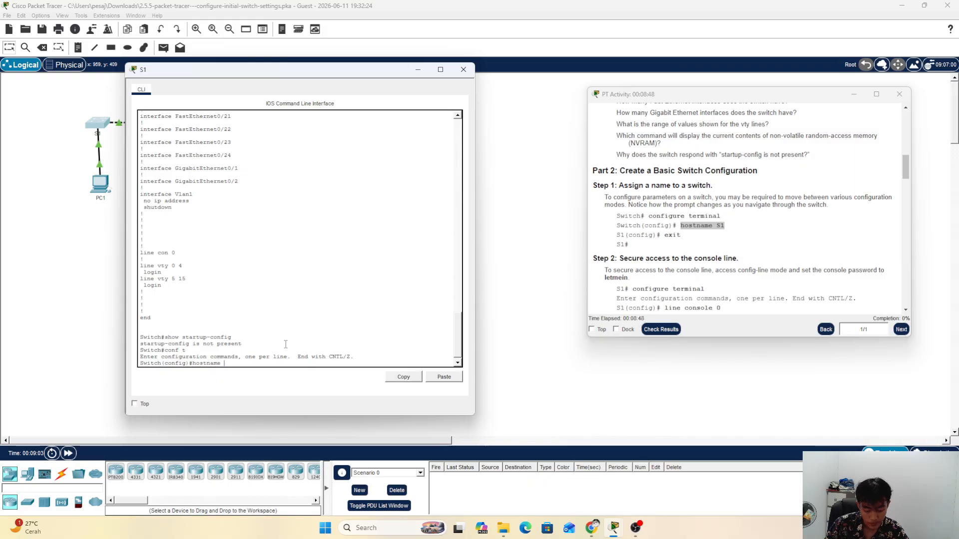
{"action": "type", "text": " s"}
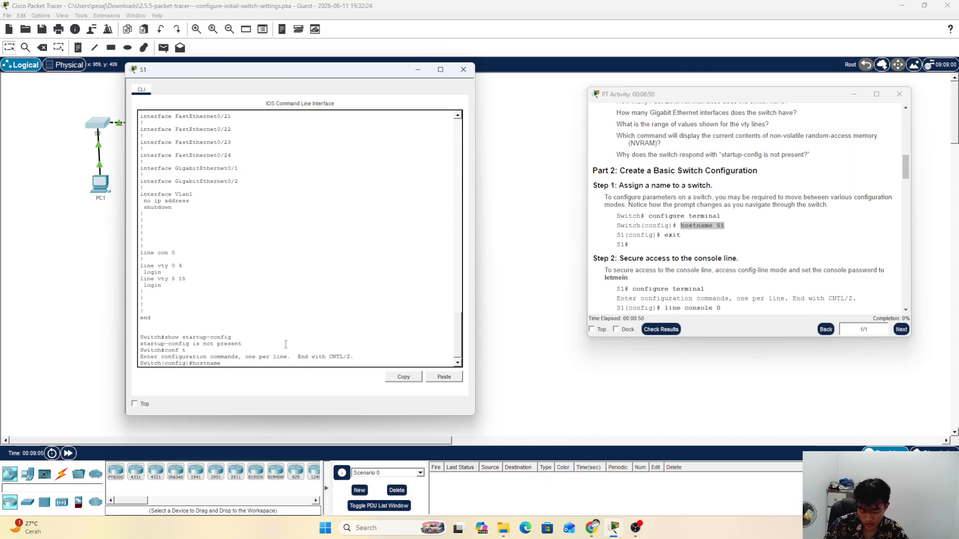
{"action": "type", "text": "S1"}
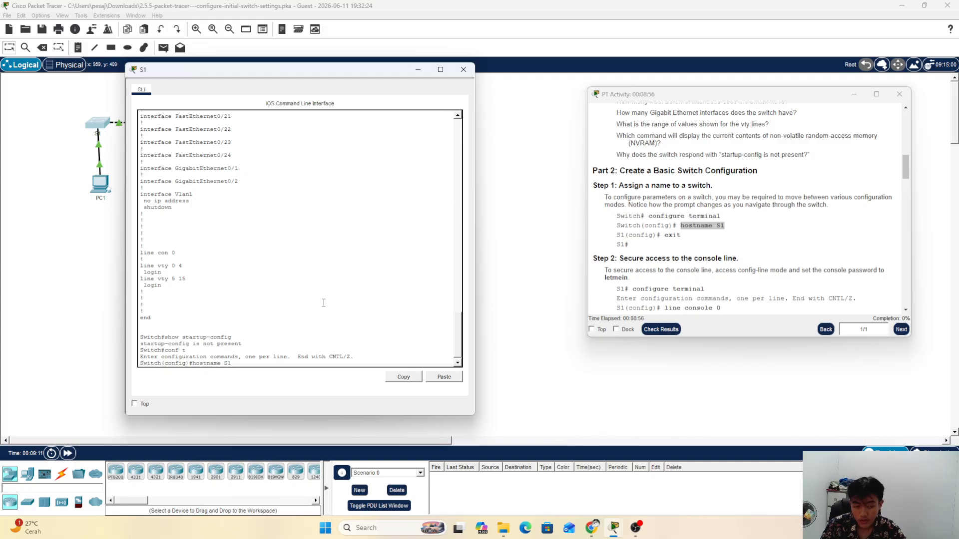
{"action": "key", "text": "Return"}
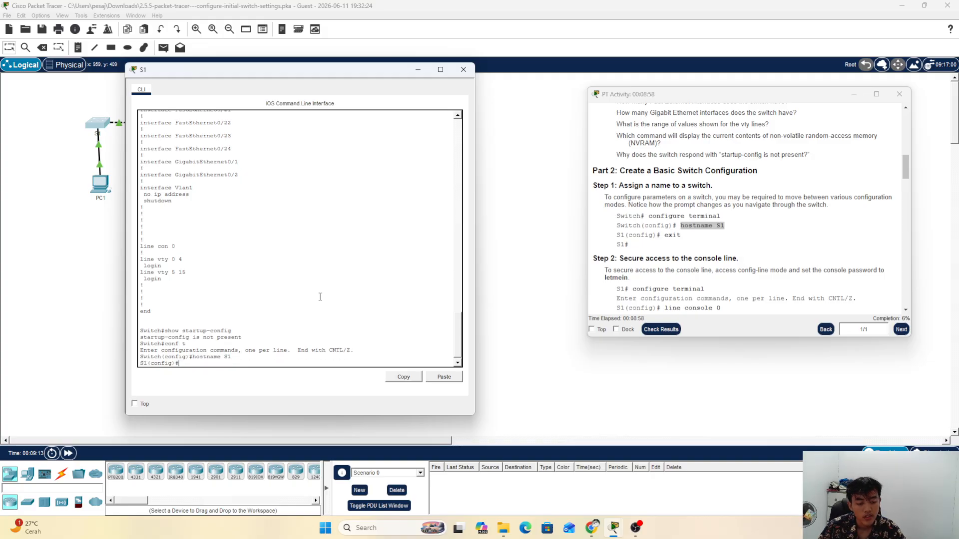
{"action": "left_click", "coordinate": [683, 248]}
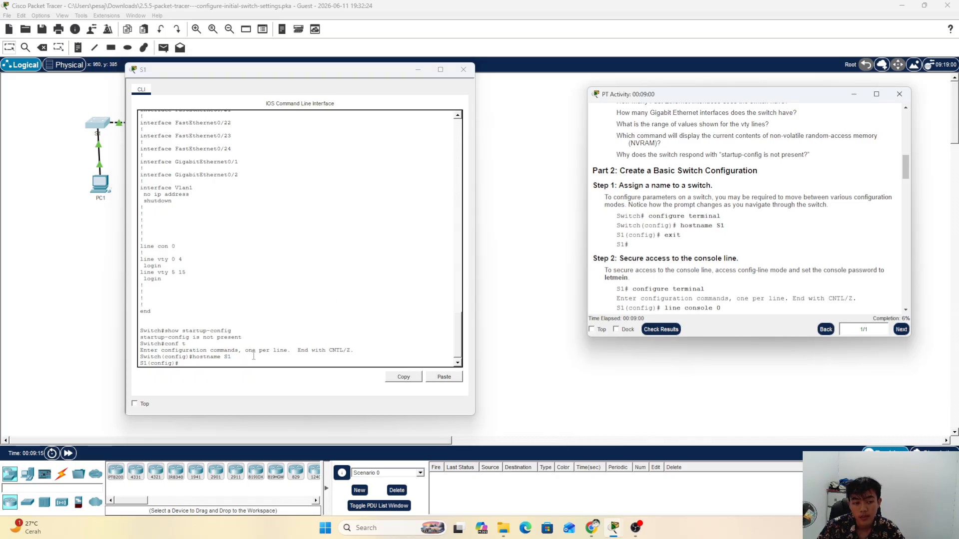
{"action": "left_click_drag", "start_coordinate": [682, 235], "coordinate": [565, 248]}
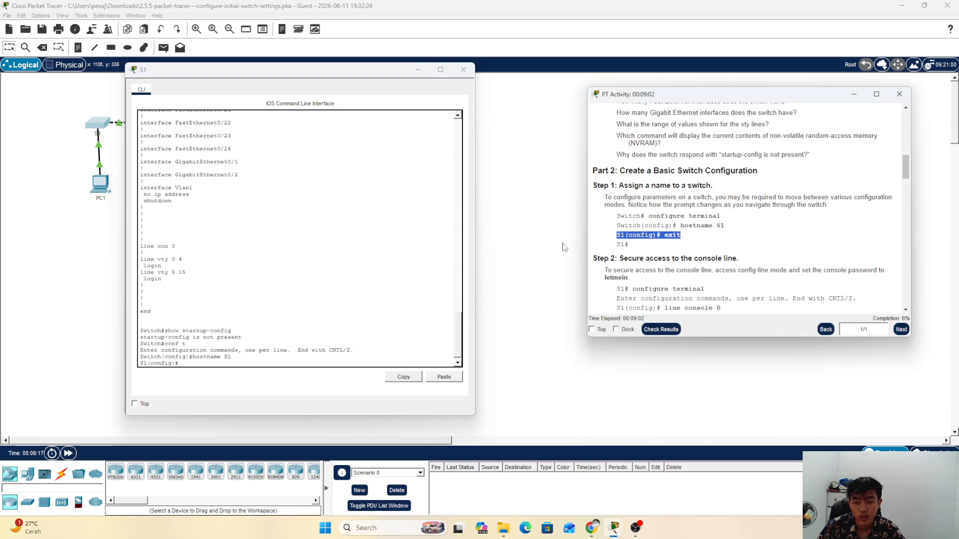
Step: Exit configuration mode, correcting a typo, and point out the new S1# prompt
{"action": "left_click", "coordinate": [275, 340]}
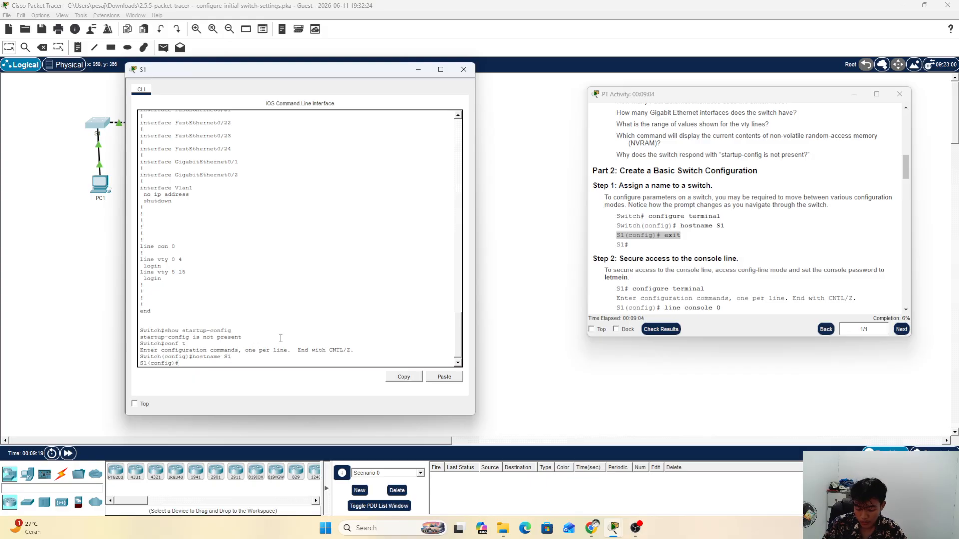
{"action": "type", "text": "e"}
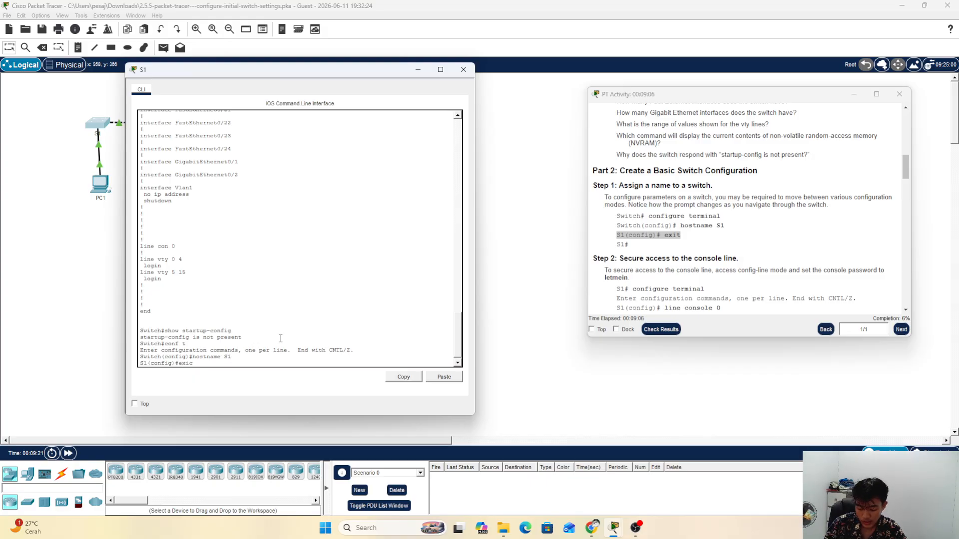
{"action": "type", "text": "xic"}
{"action": "key", "text": "BackSpace"}
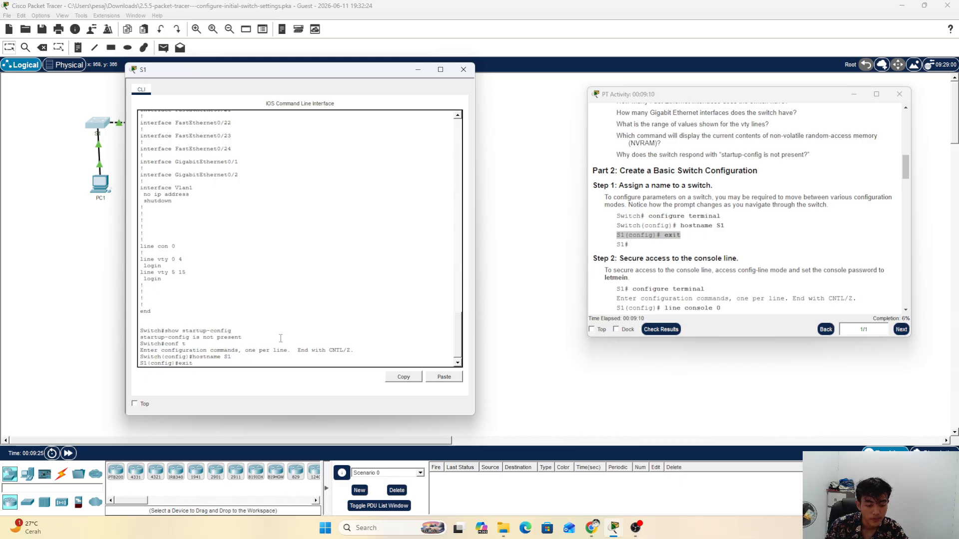
{"action": "type", "text": "t"}
{"action": "key", "text": "Return"}
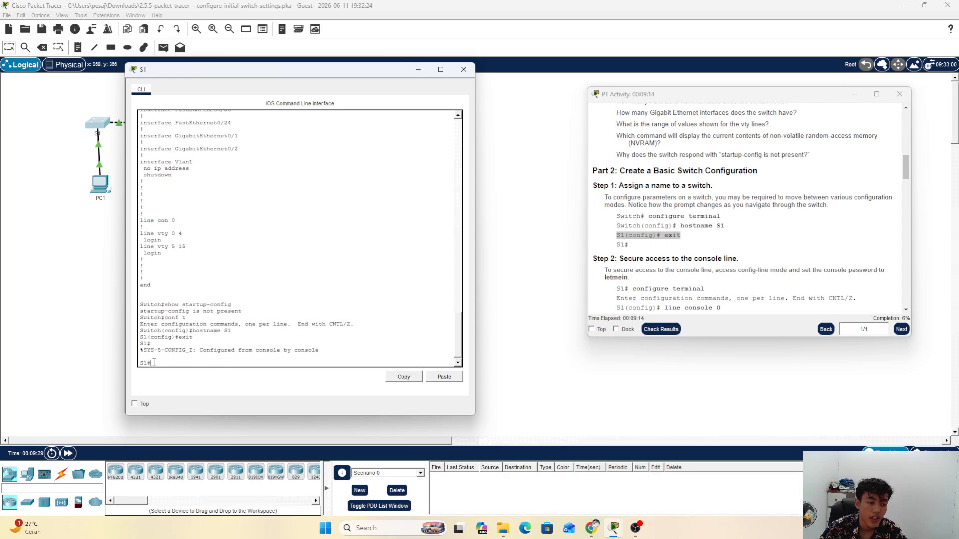
{"action": "left_click_drag", "start_coordinate": [150, 363], "coordinate": [135, 365]}
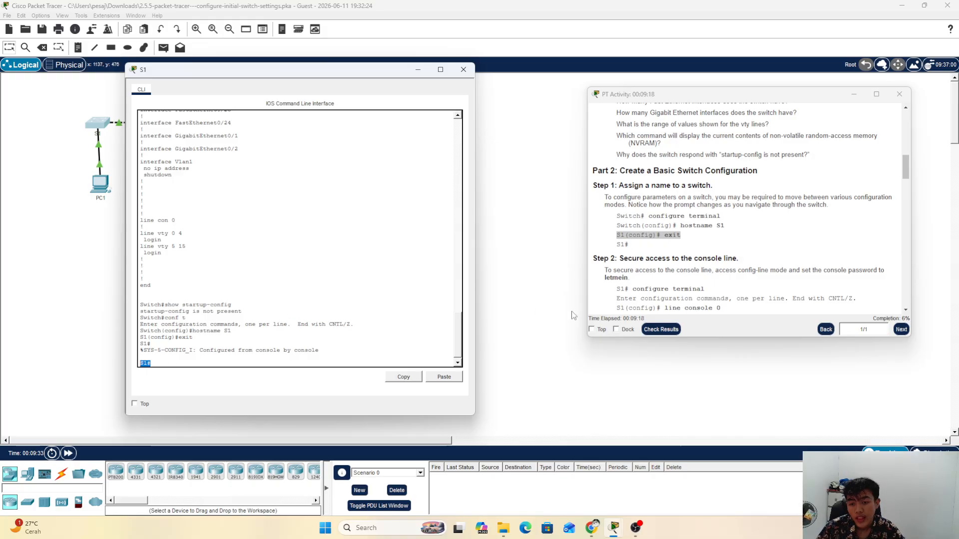
Step: Scroll to and mark the Step 2 heading on securing the console line
{"action": "scroll", "coordinate": [683, 265], "scroll_direction": "down", "scroll_amount": 2}
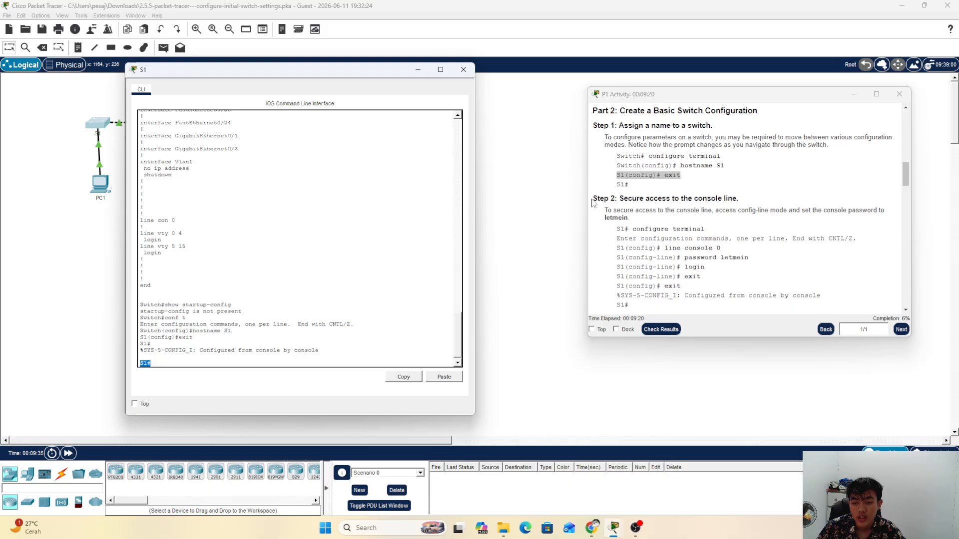
{"action": "left_click_drag", "start_coordinate": [598, 198], "coordinate": [744, 201]}
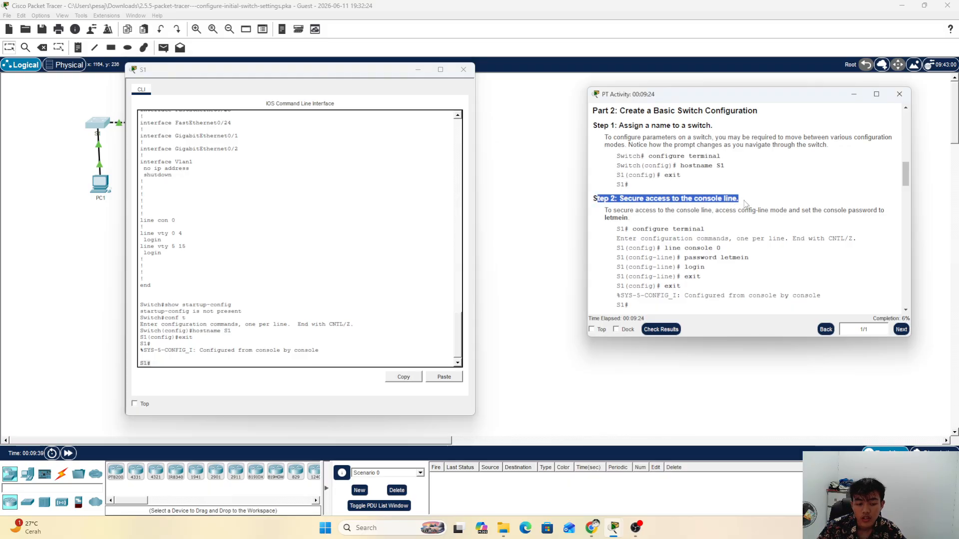
{"action": "left_click", "coordinate": [744, 200]}
{"action": "scroll", "coordinate": [671, 237], "scroll_direction": "down", "scroll_amount": 1}
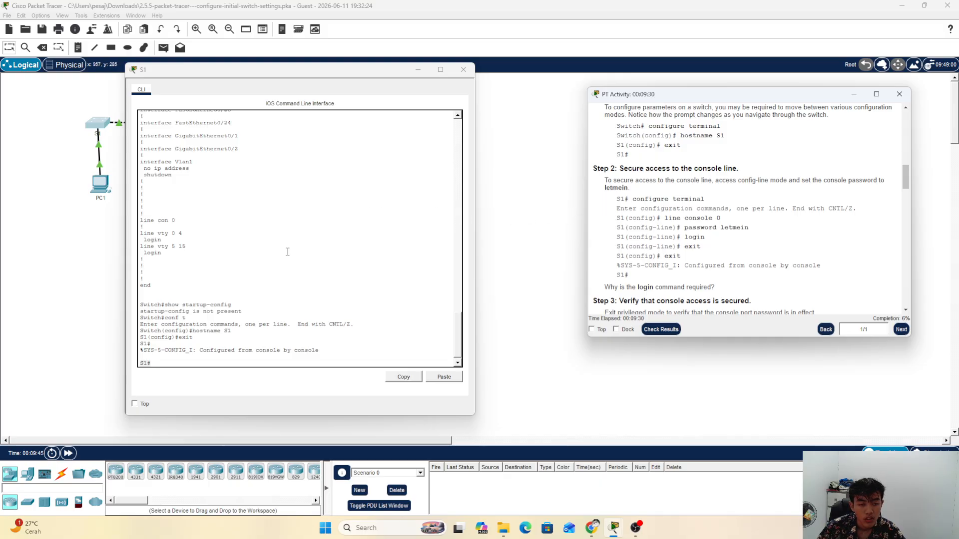
Step: Enter global configuration mode on S1 and type line console 0
{"action": "left_click", "coordinate": [217, 362]}
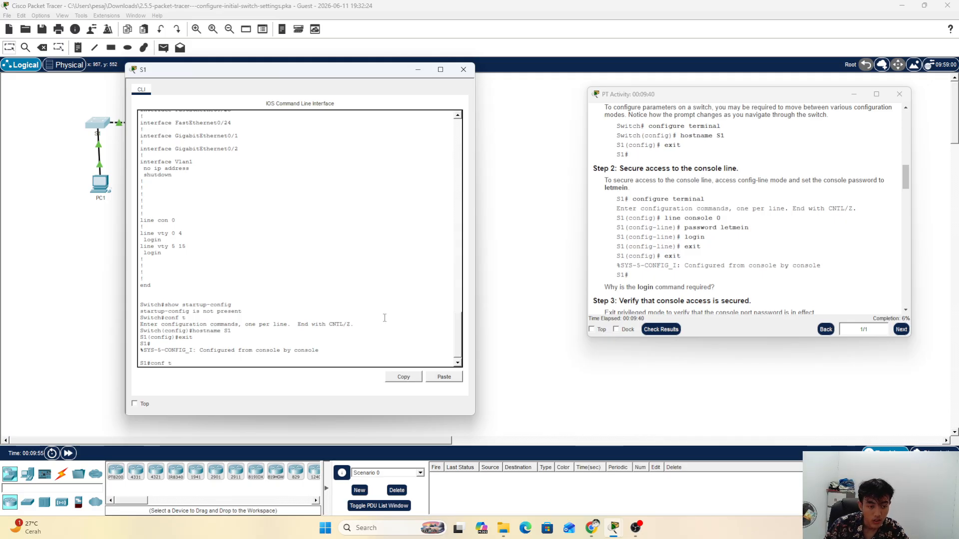
{"action": "key", "text": "Return"}
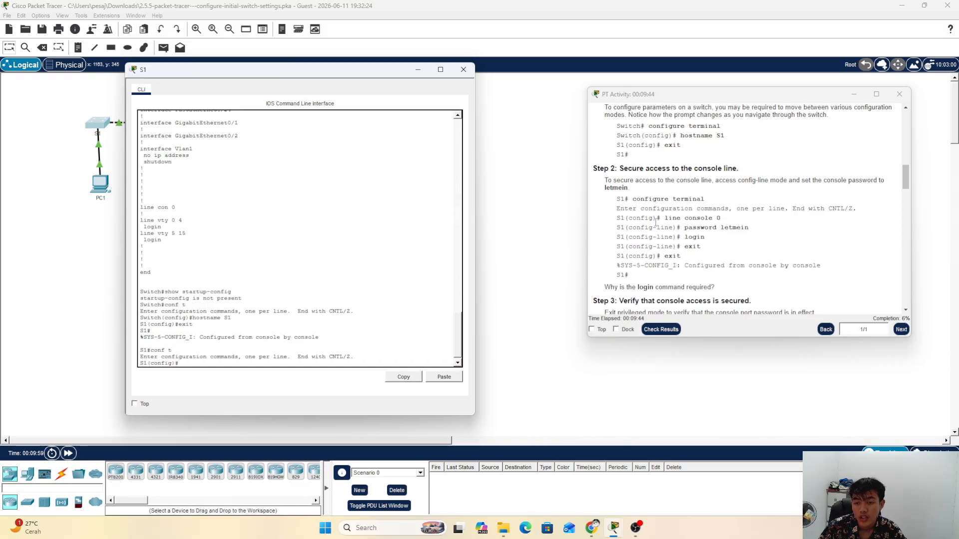
{"action": "left_click_drag", "start_coordinate": [664, 218], "coordinate": [734, 216]}
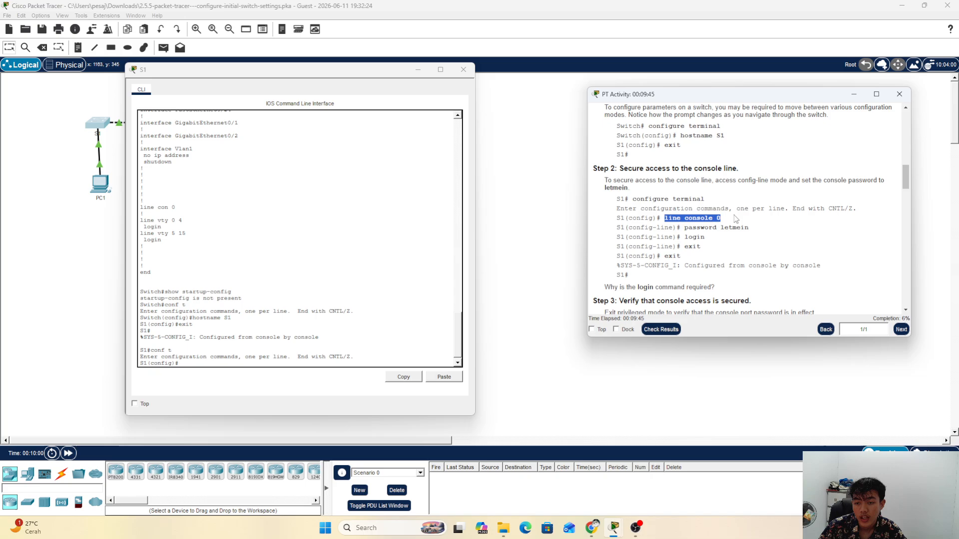
{"action": "left_click", "coordinate": [227, 364]}
{"action": "type", "text": "lin"}
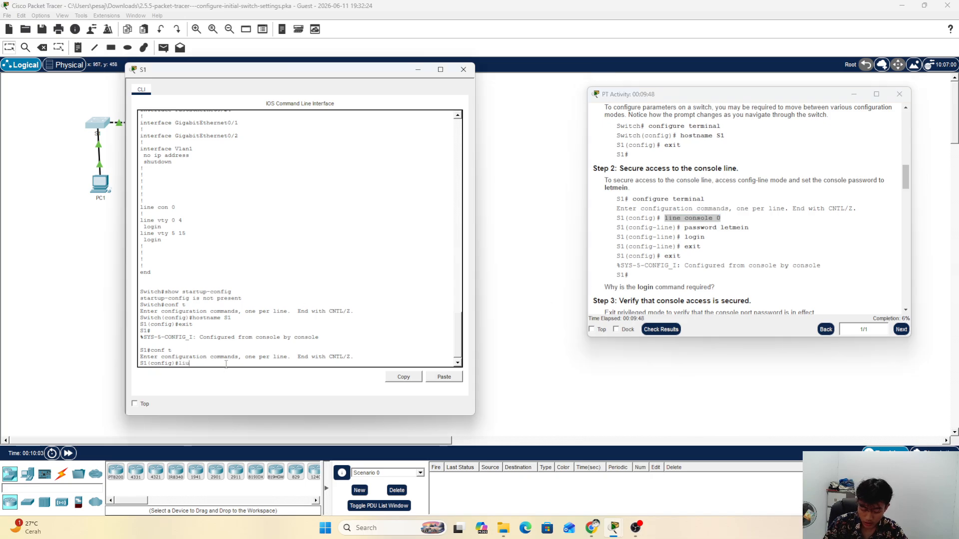
{"action": "type", "text": "ne c"}
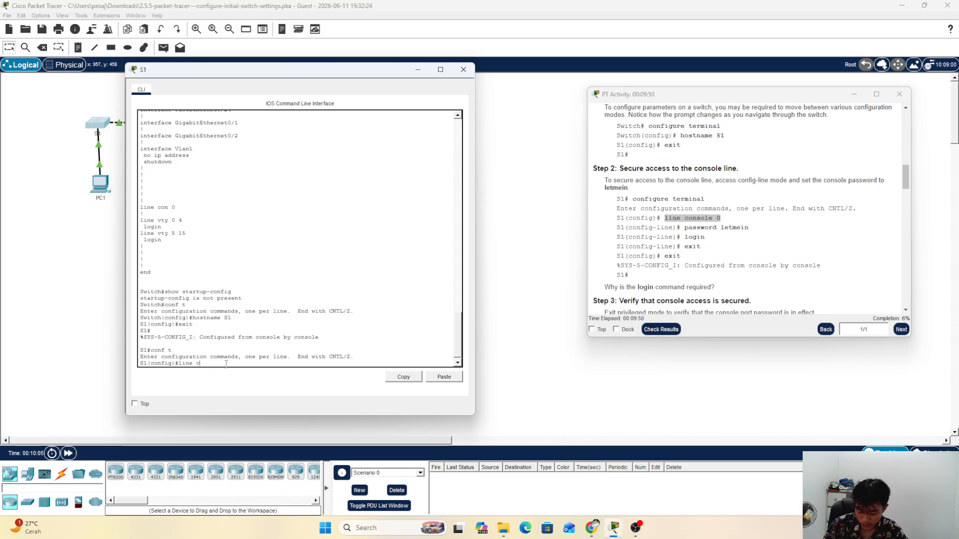
{"action": "type", "text": "onsole"}
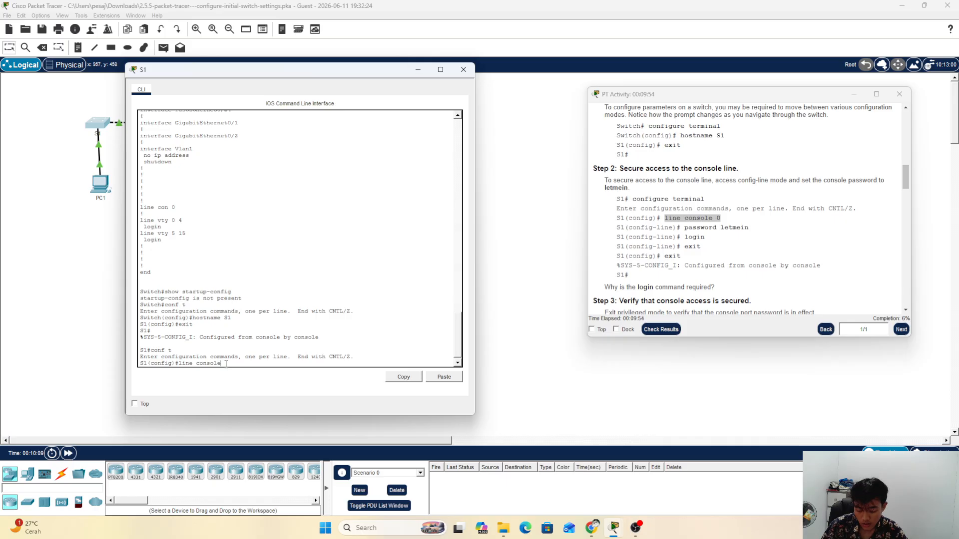
{"action": "type", "text": " 0"}
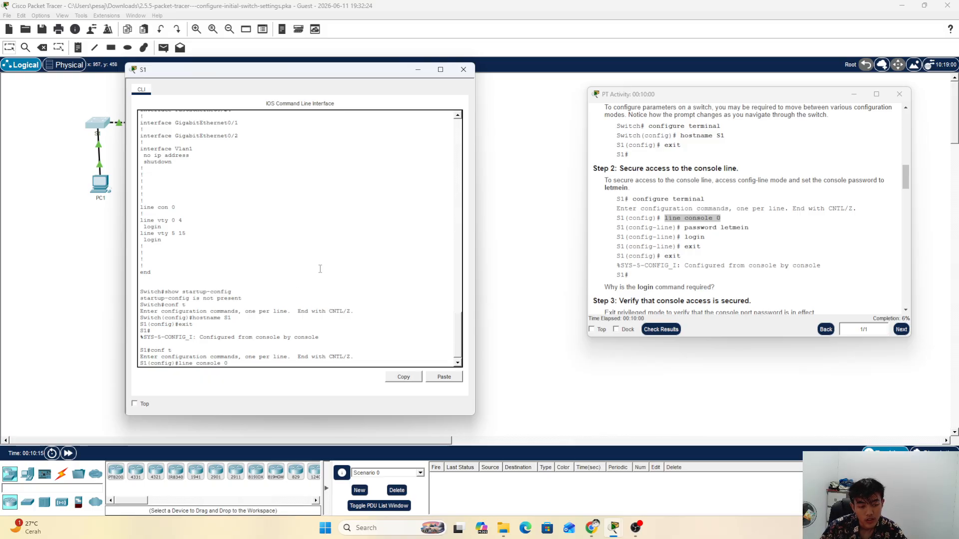
Step: Under line console 0, set the console password and require login
{"action": "key", "text": "Return"}
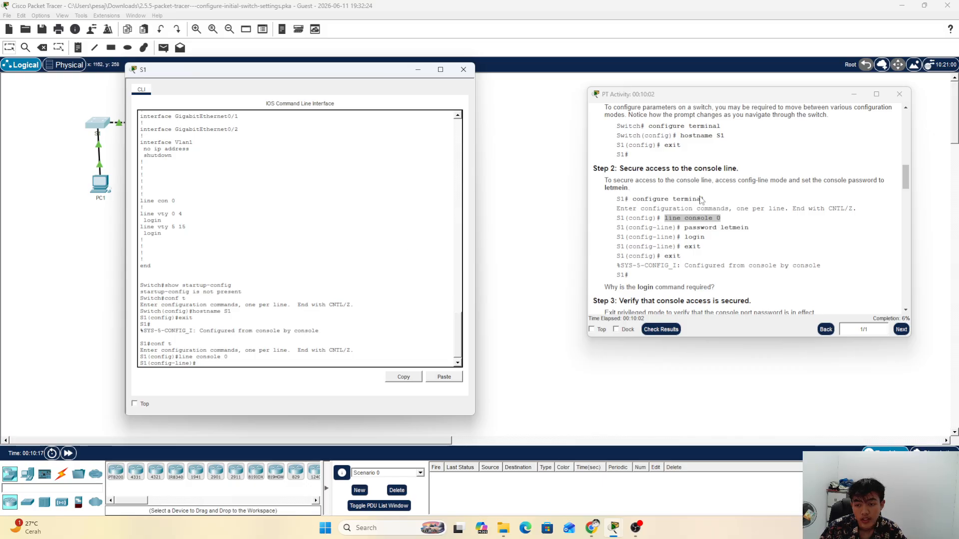
{"action": "left_click", "coordinate": [682, 230]}
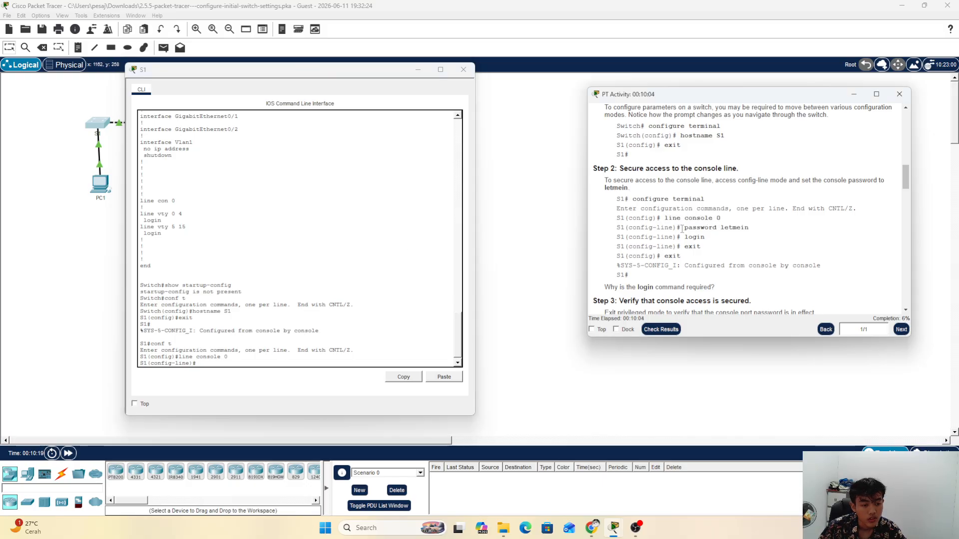
{"action": "left_click_drag", "start_coordinate": [682, 229], "coordinate": [770, 229]}
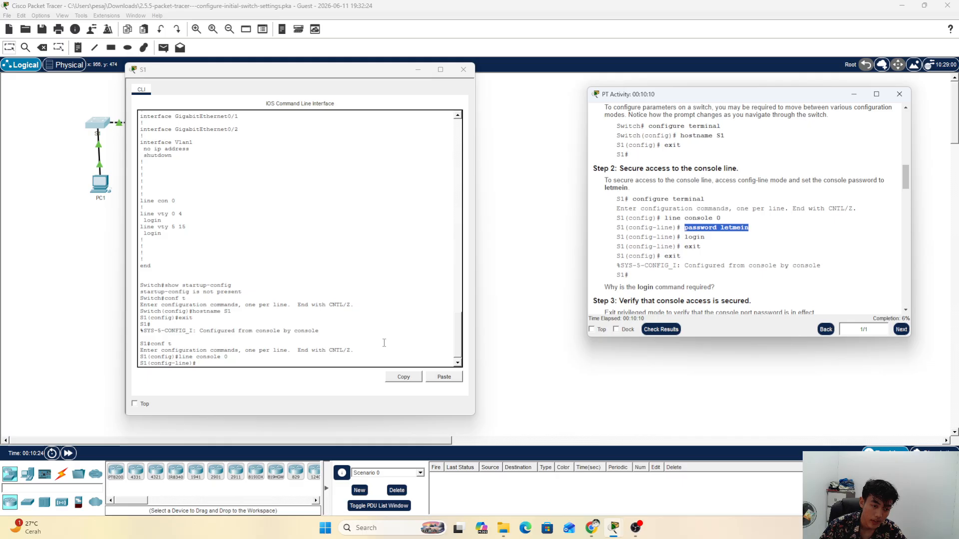
{"action": "left_click", "coordinate": [308, 358]}
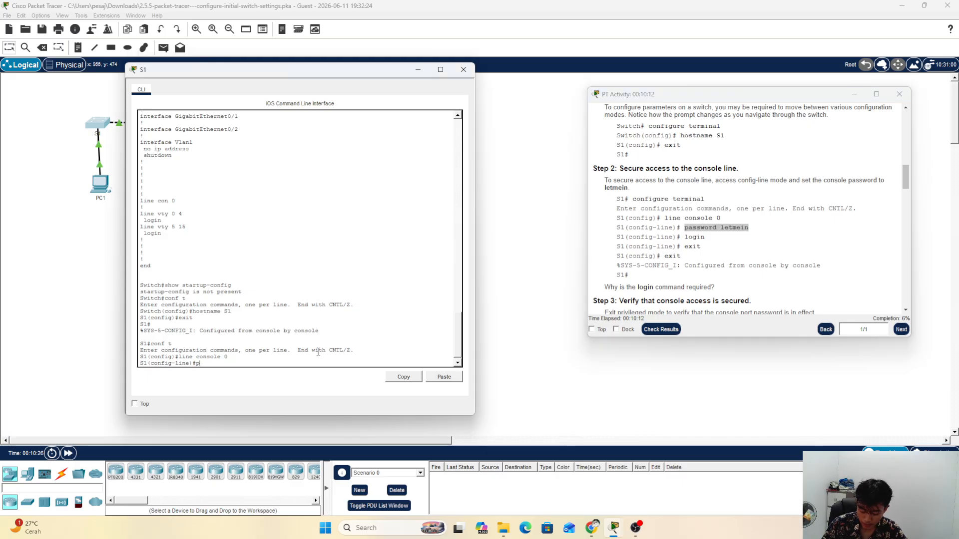
{"action": "type", "text": "password "}
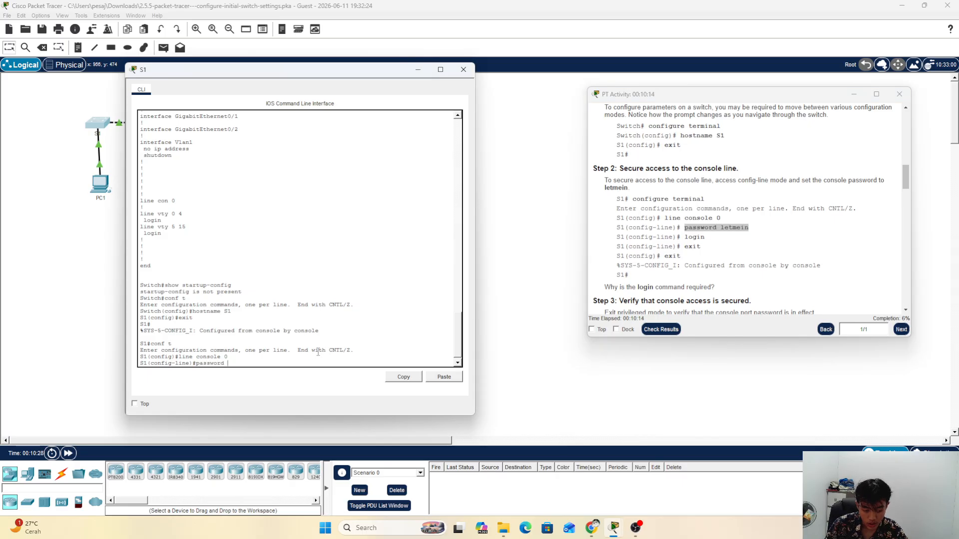
{"action": "type", "text": "l"}
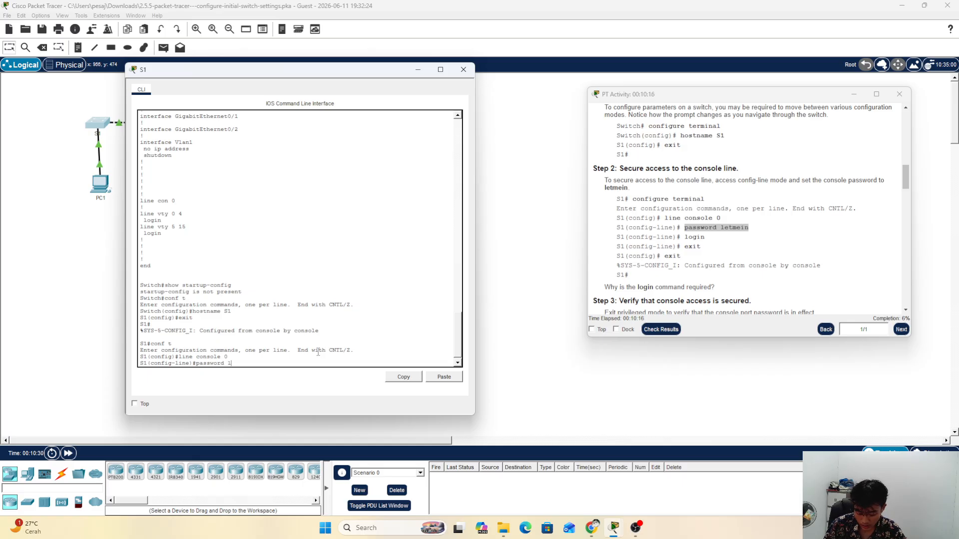
{"action": "type", "text": "etmein"}
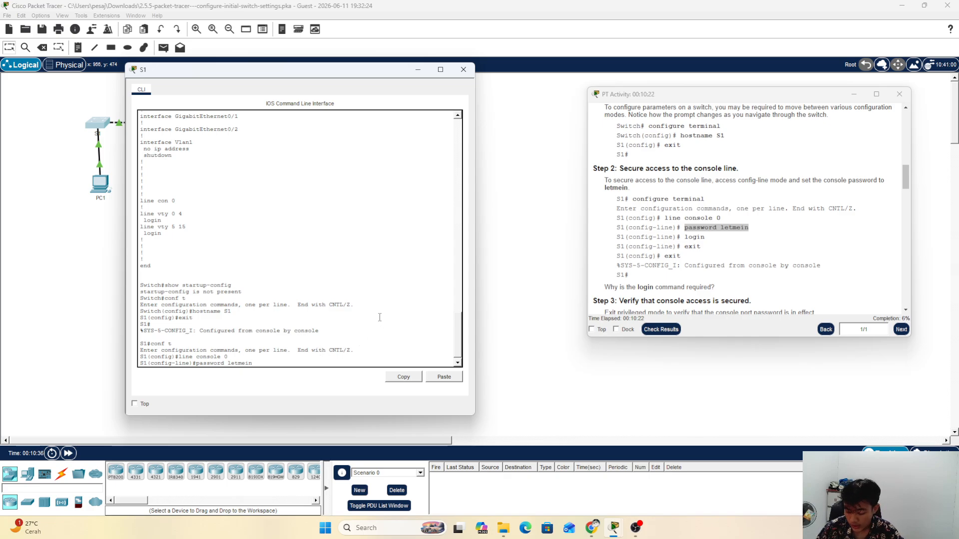
{"action": "key", "text": "Return"}
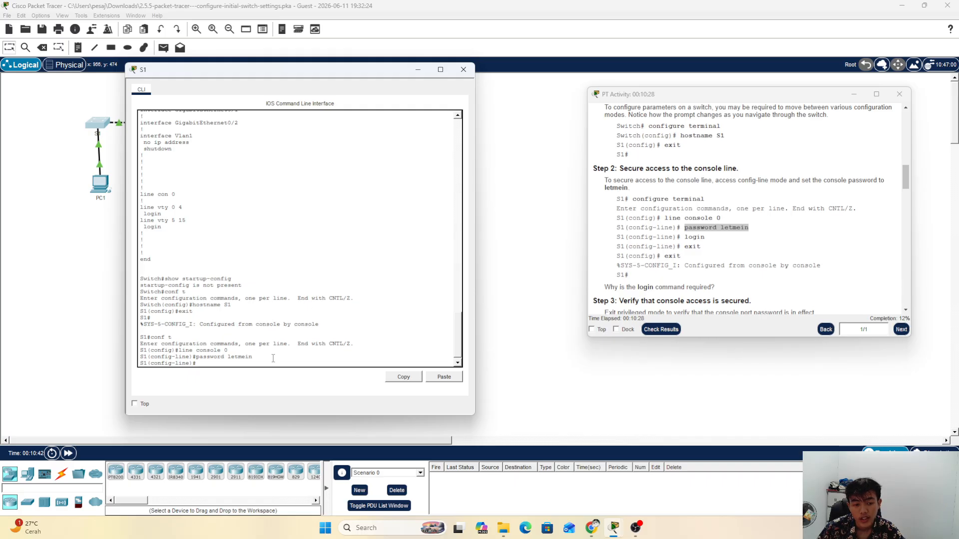
{"action": "type", "text": "login"}
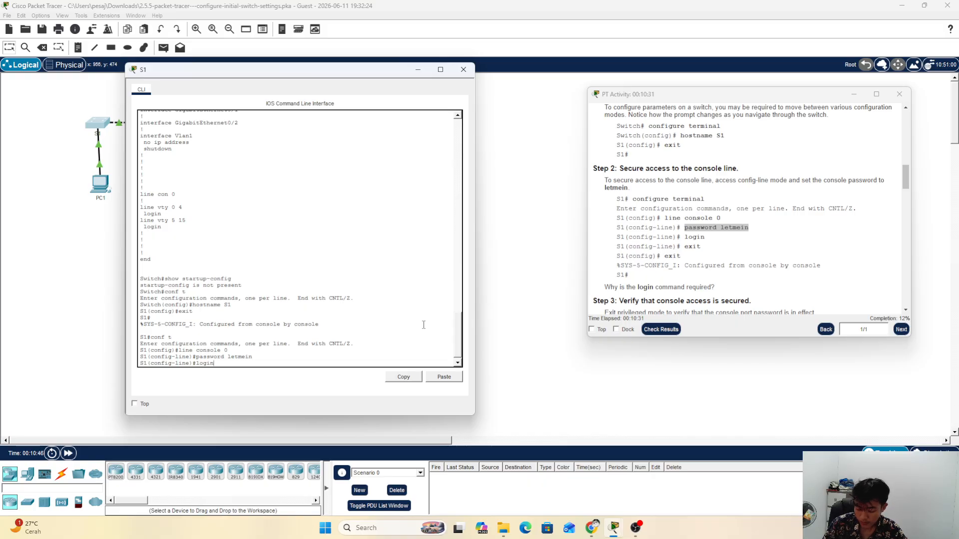
{"action": "key", "text": "Return"}
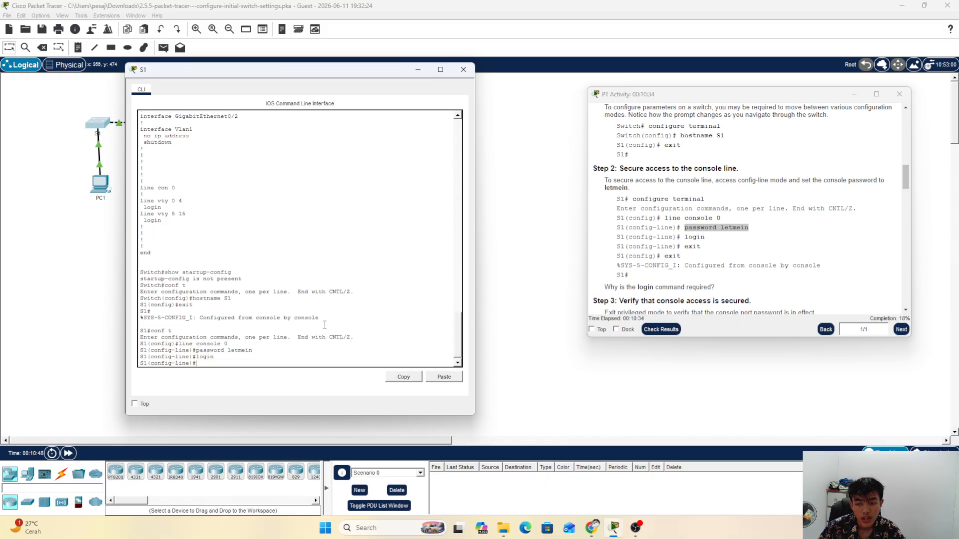
Step: Exit line and global configuration modes back to the S1# prompt
{"action": "left_click_drag", "start_coordinate": [683, 246], "coordinate": [702, 247]}
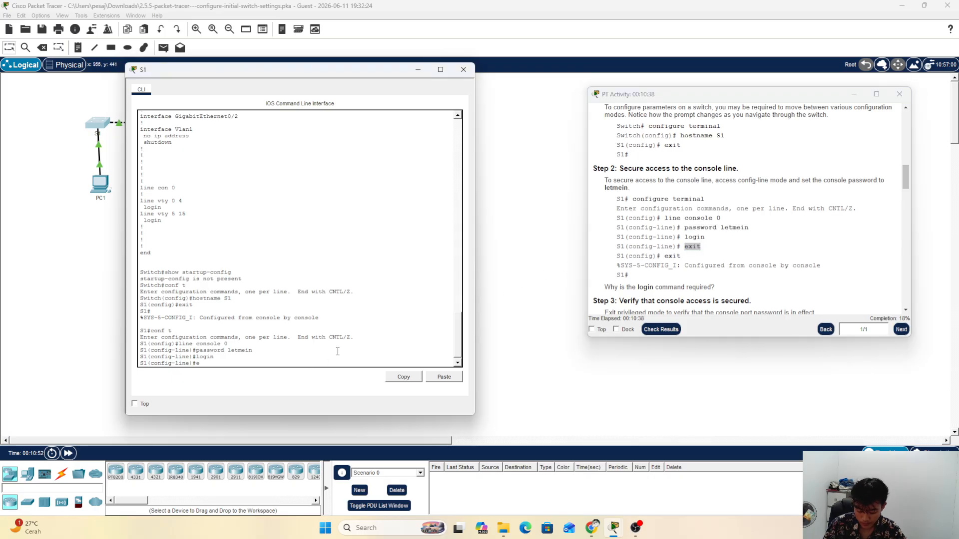
{"action": "key", "text": "Return"}
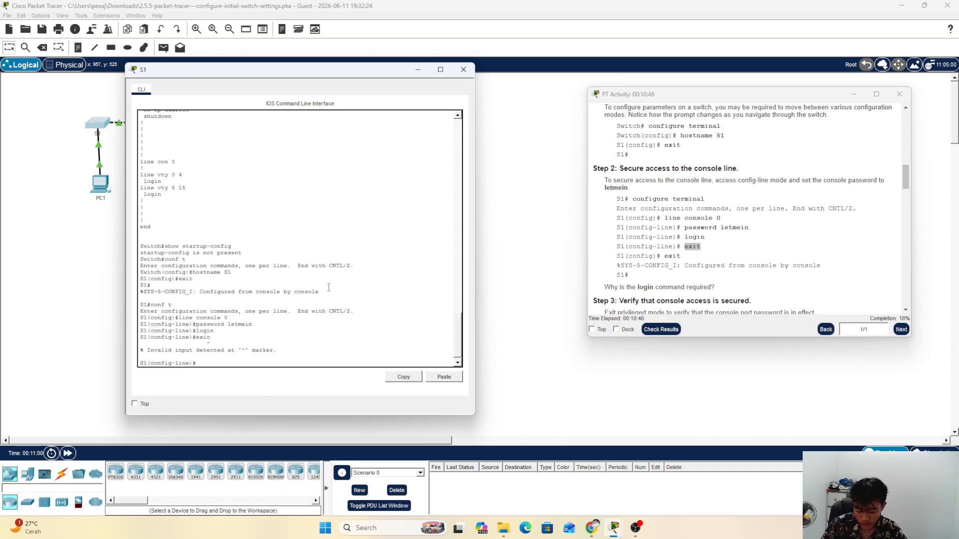
{"action": "type", "text": "exic"}
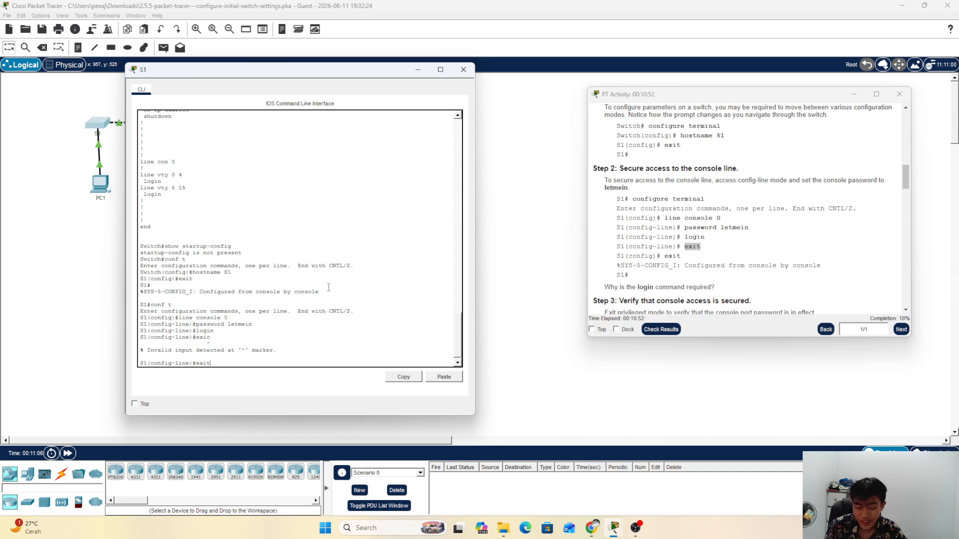
{"action": "key", "text": "Return"}
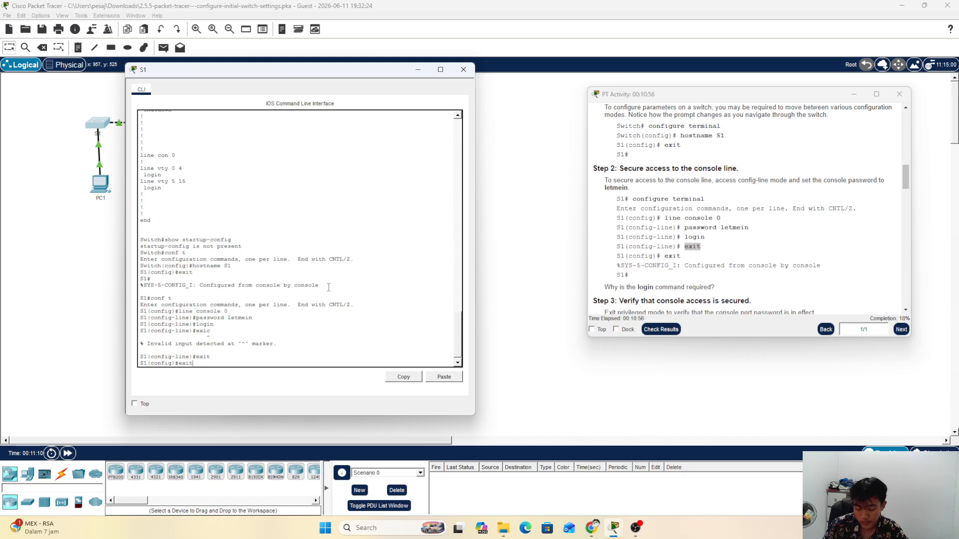
{"action": "key", "text": "Return"}
{"action": "key", "text": "Return"}
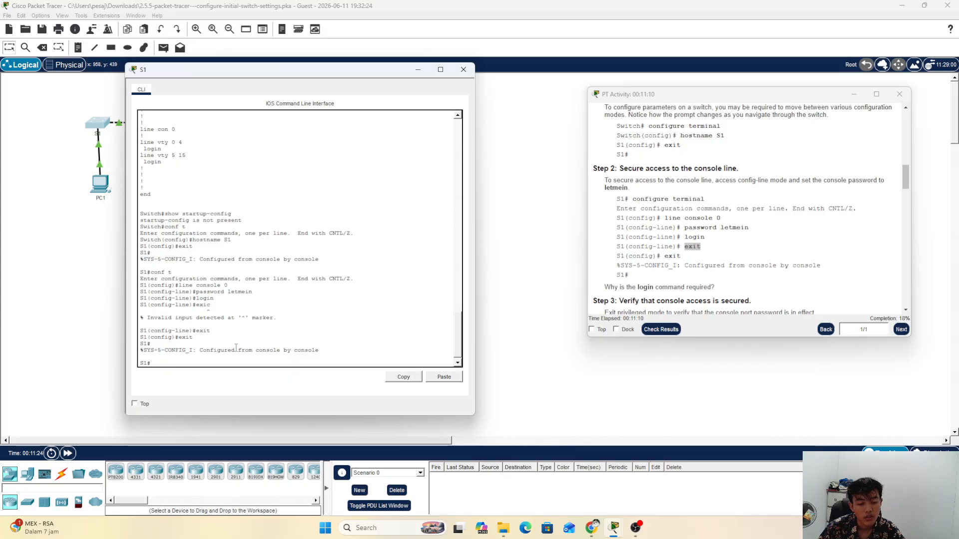
Step: Scroll to and mark the Step 3 heading in the instructions
{"action": "scroll", "coordinate": [590, 186], "scroll_direction": "down", "scroll_amount": 4}
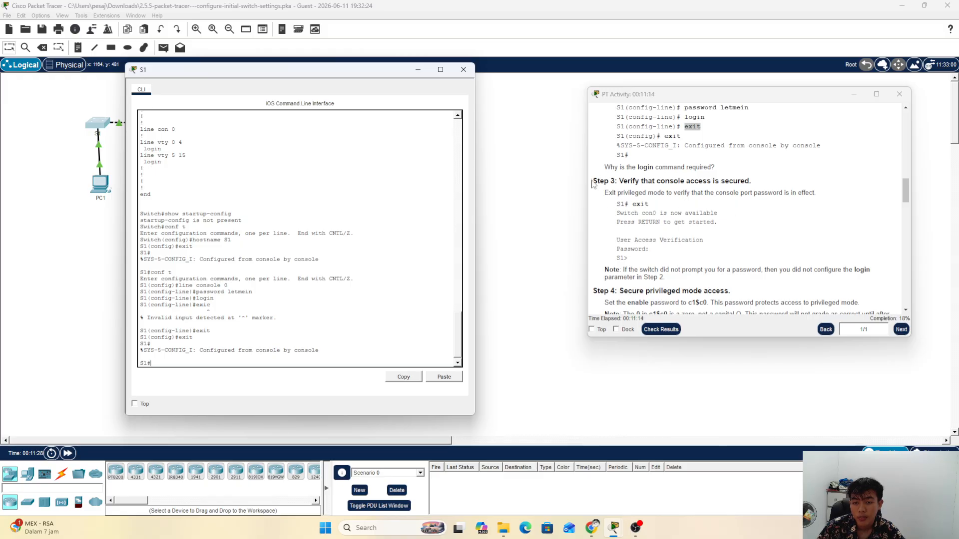
{"action": "left_click_drag", "start_coordinate": [593, 183], "coordinate": [755, 180]}
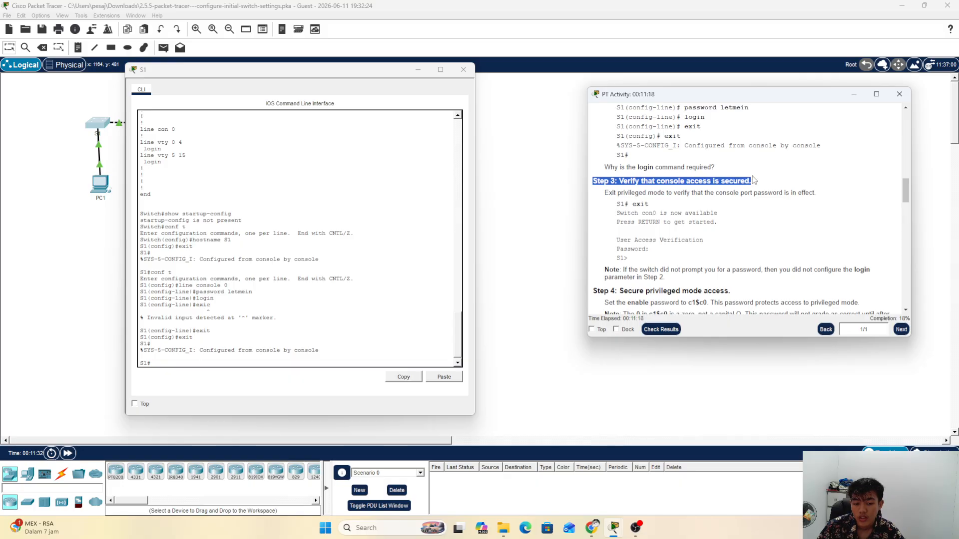
{"action": "left_click", "coordinate": [735, 189]}
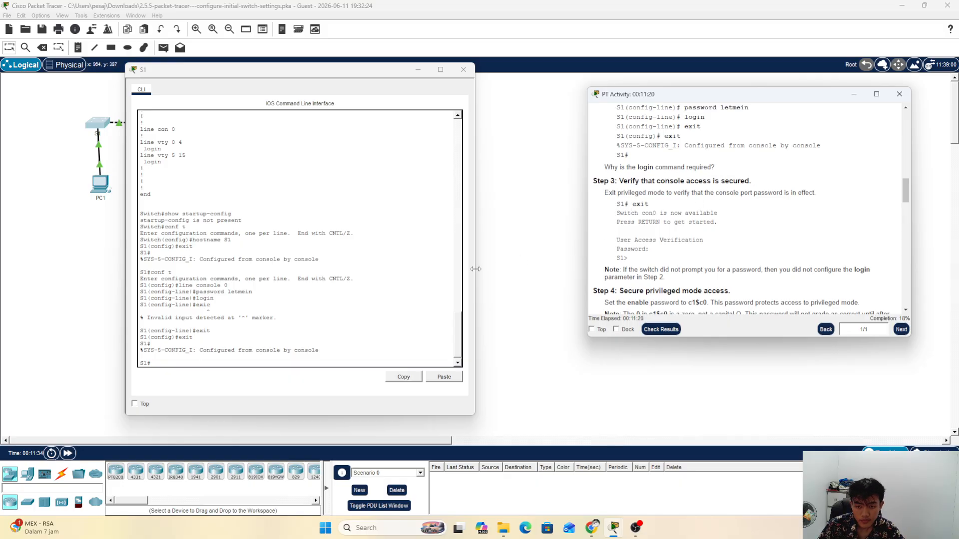
Step: Log out of S1 with exit and start a new console session that prompts for a password
{"action": "left_click", "coordinate": [263, 362]}
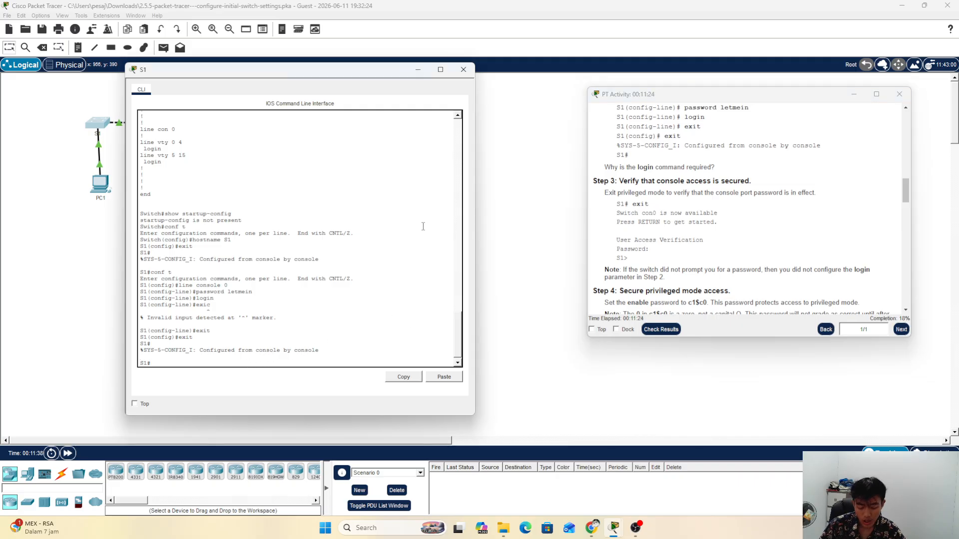
{"action": "type", "text": "exit"}
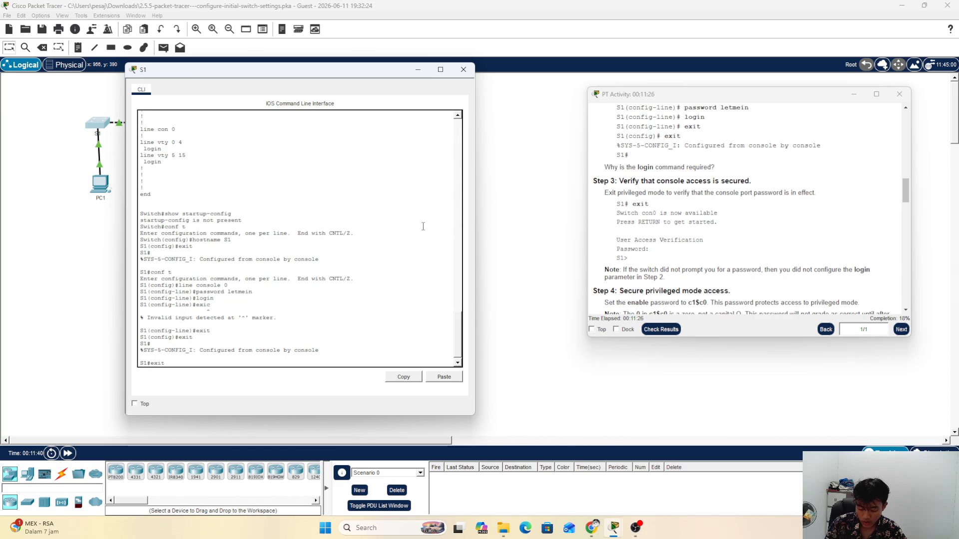
{"action": "key", "text": "Return"}
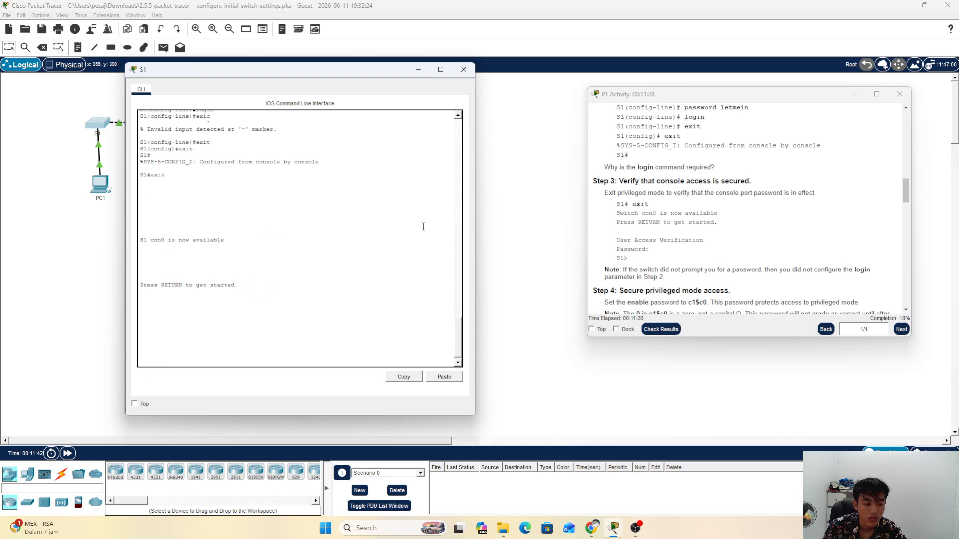
{"action": "key", "text": "Return"}
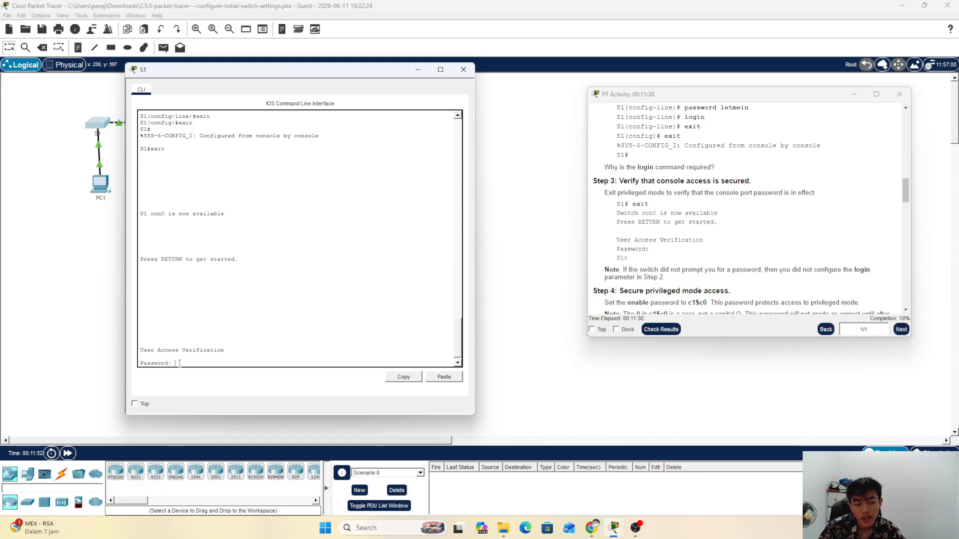
{"action": "scroll", "coordinate": [720, 234], "scroll_direction": "down", "scroll_amount": 2}
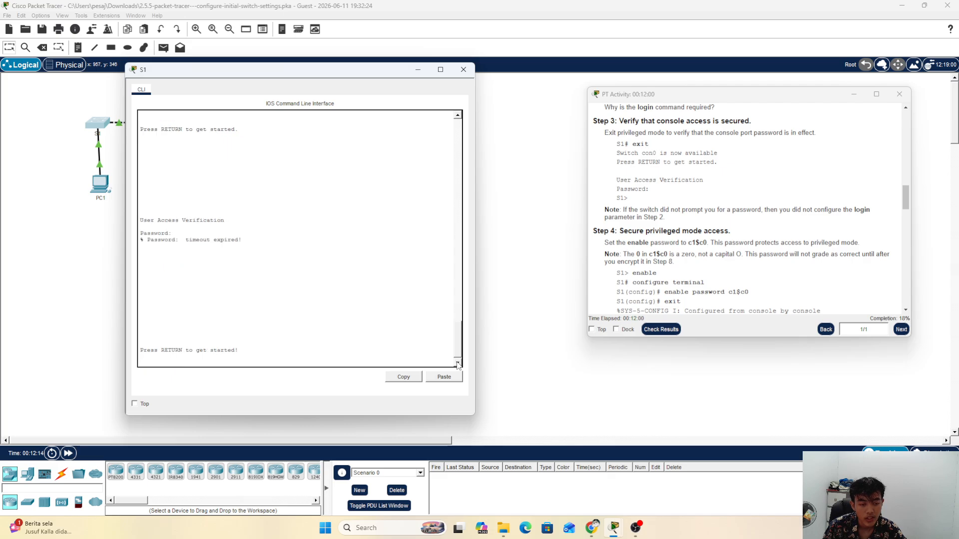
Step: Restart the console session and log in with the console password, reaching S1>
{"action": "key", "text": "Return"}
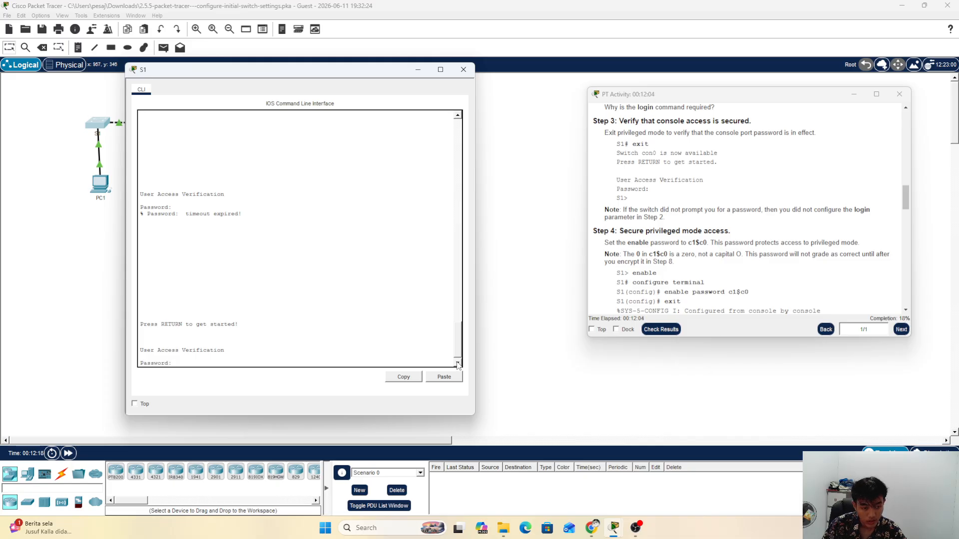
{"action": "key", "text": "Return"}
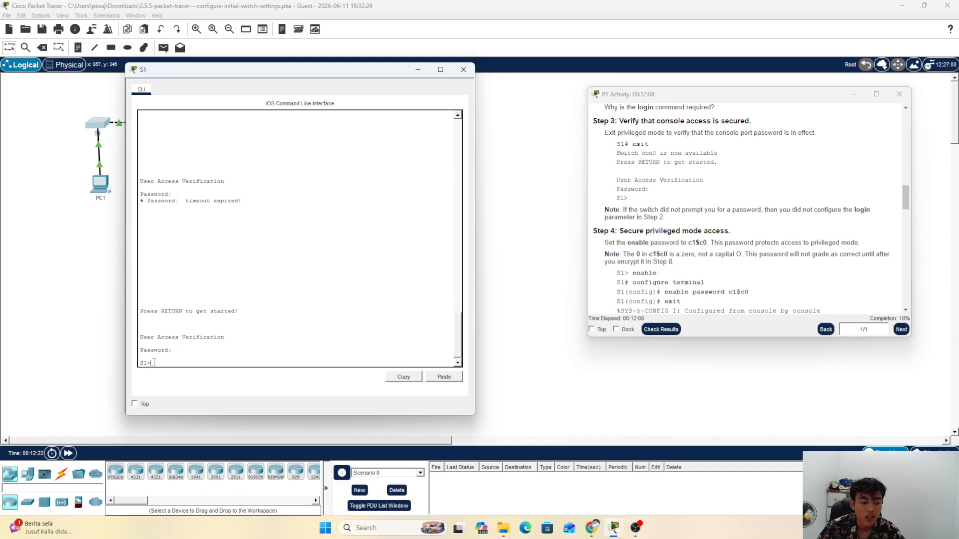
{"action": "left_click_drag", "start_coordinate": [151, 363], "coordinate": [138, 363]}
{"action": "left_click", "coordinate": [154, 363]}
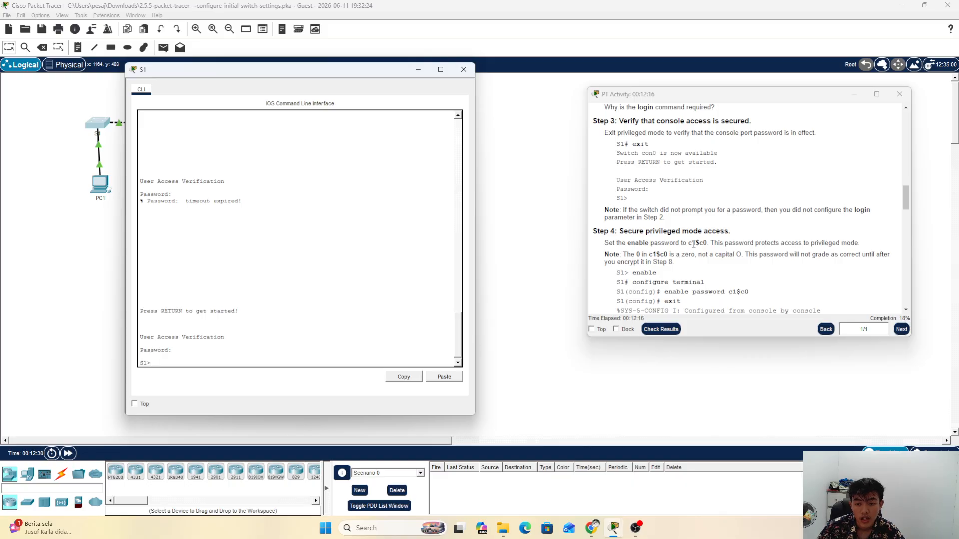
Step: Scroll the instructions and highlight the Step 4 heading
{"action": "scroll", "coordinate": [695, 243], "scroll_direction": "down", "scroll_amount": 2}
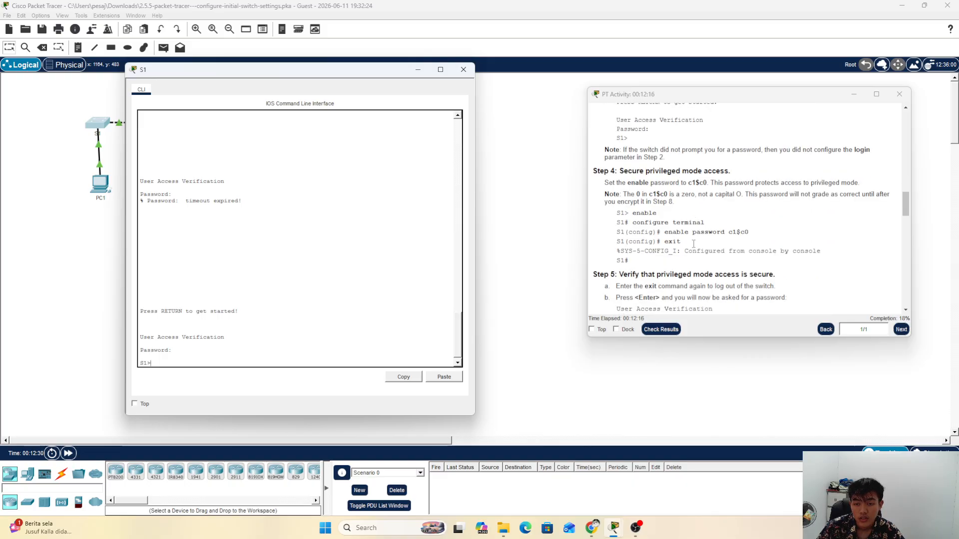
{"action": "left_click", "coordinate": [594, 172]}
{"action": "left_click_drag", "start_coordinate": [595, 172], "coordinate": [739, 172]}
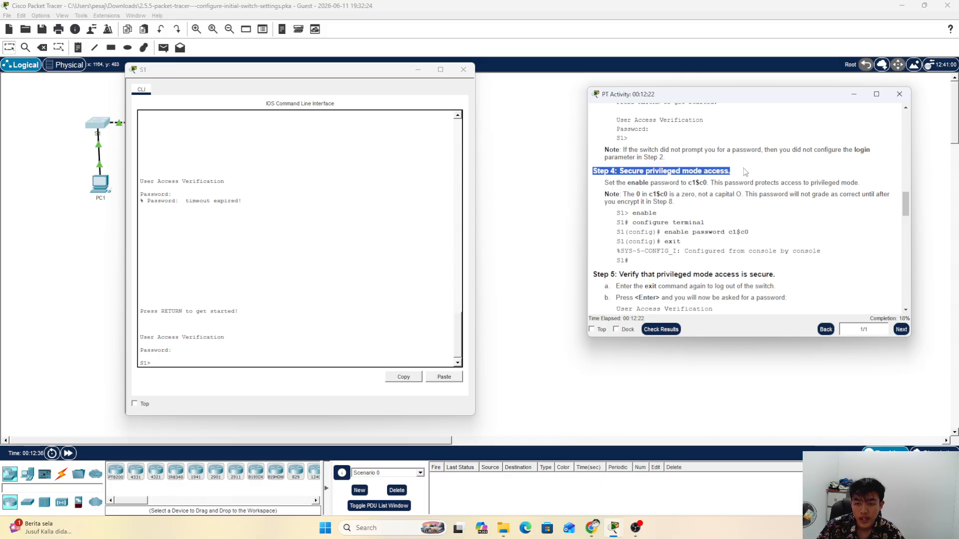
Step: On S1, run 'enable' and then 'conf t' to reach the S1(config)# prompt
{"action": "left_click", "coordinate": [742, 175]}
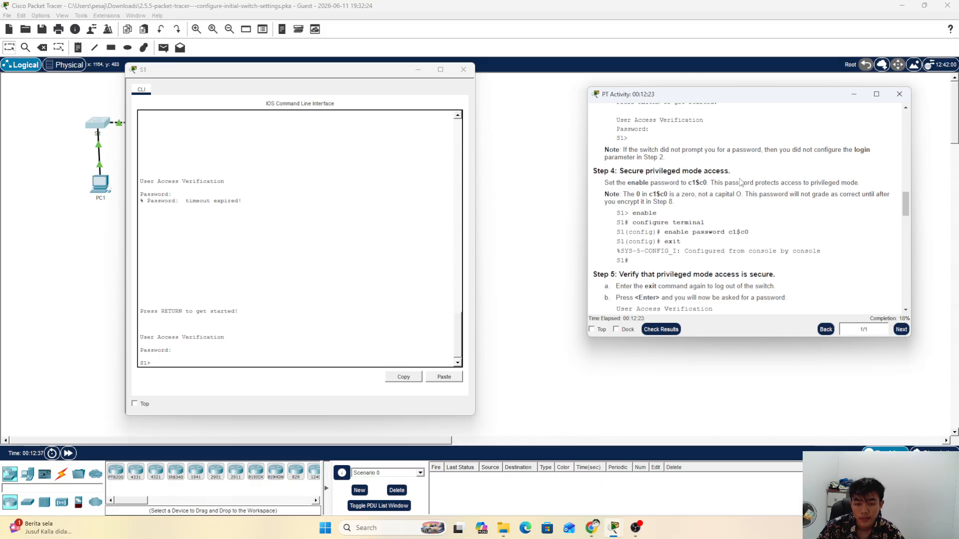
{"action": "left_click", "coordinate": [454, 318]}
{"action": "type", "text": "en"}
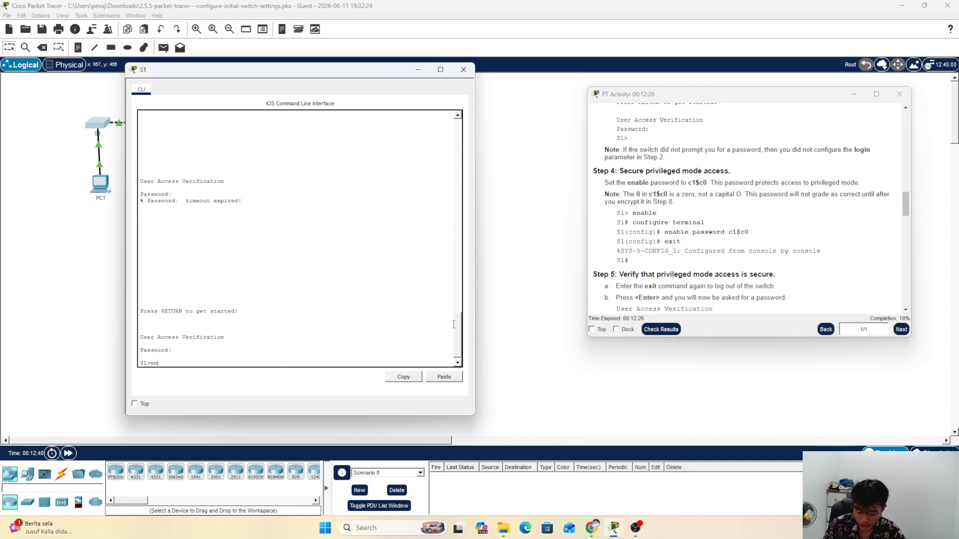
{"action": "type", "text": "able"}
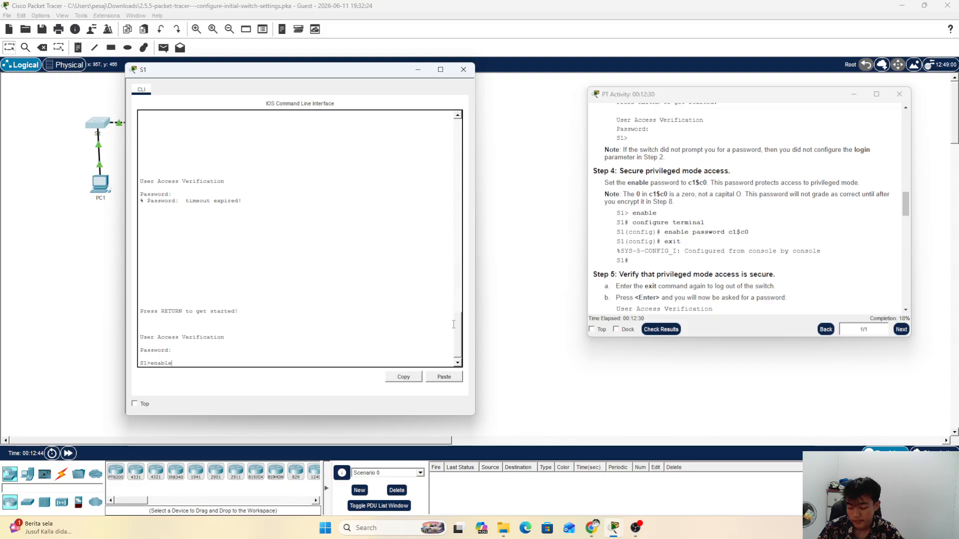
{"action": "key", "text": "Return"}
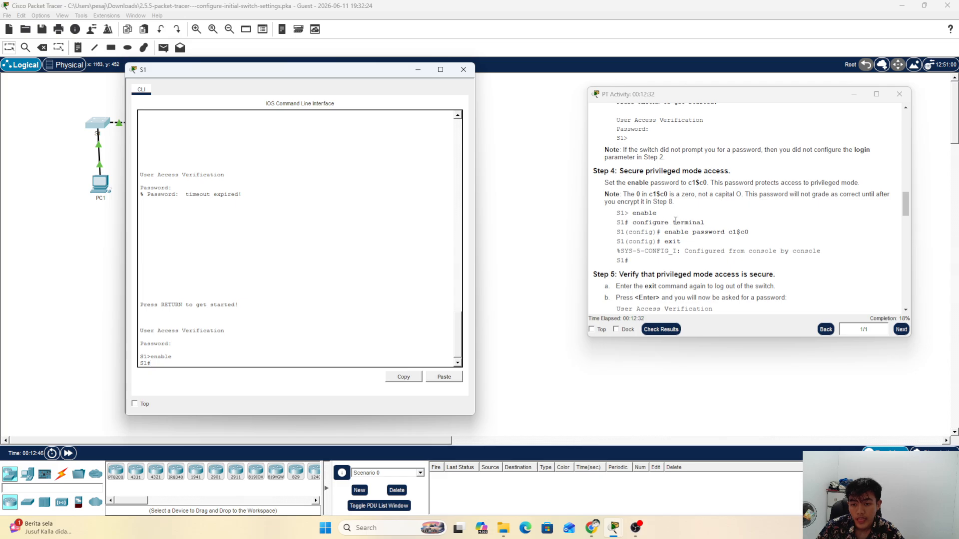
{"action": "type", "text": "conb"}
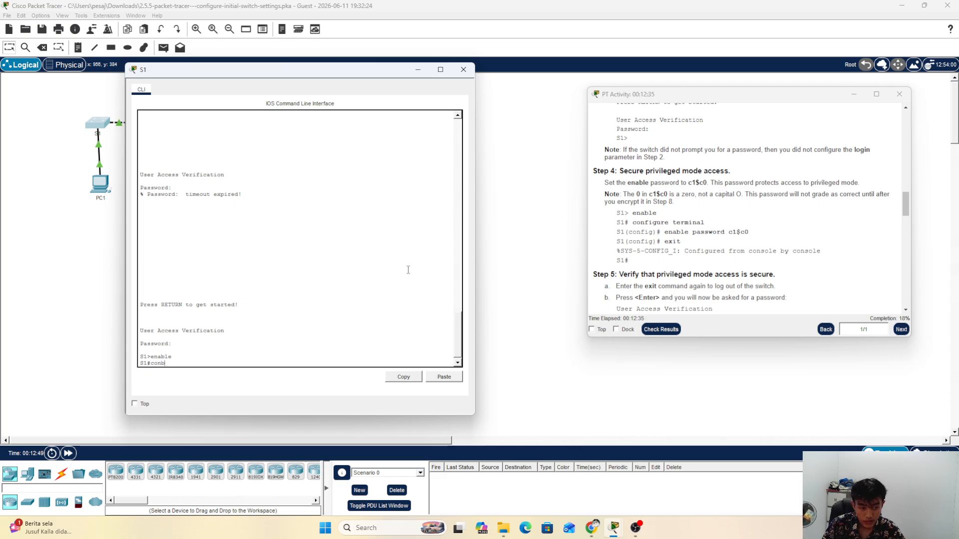
{"action": "key", "text": "BackSpace"}
{"action": "type", "text": "f"}
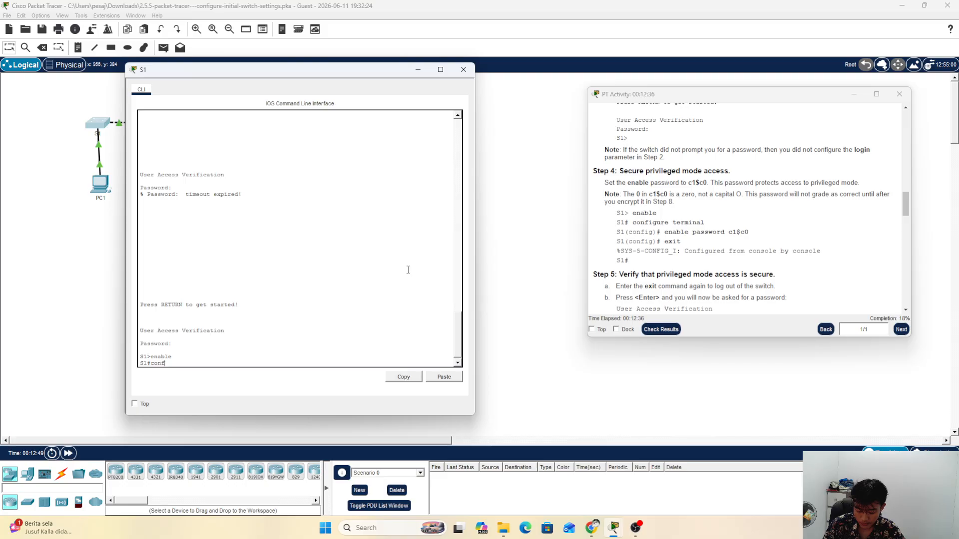
{"action": "type", "text": " t"}
{"action": "key", "text": "Return"}
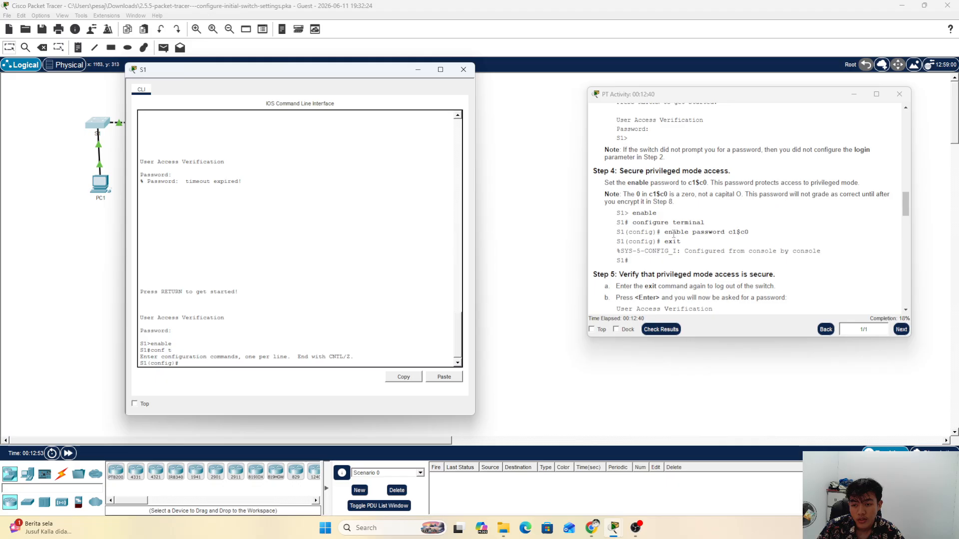
{"action": "left_click_drag", "start_coordinate": [664, 232], "coordinate": [744, 240]}
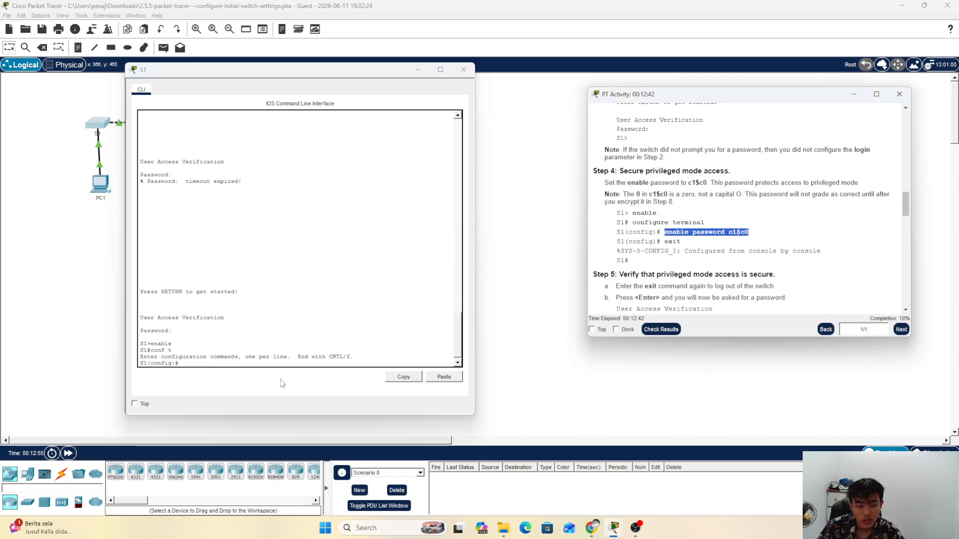
Step: Set S1's enable password, then exit to the S1# prompt
{"action": "left_click", "coordinate": [263, 365]}
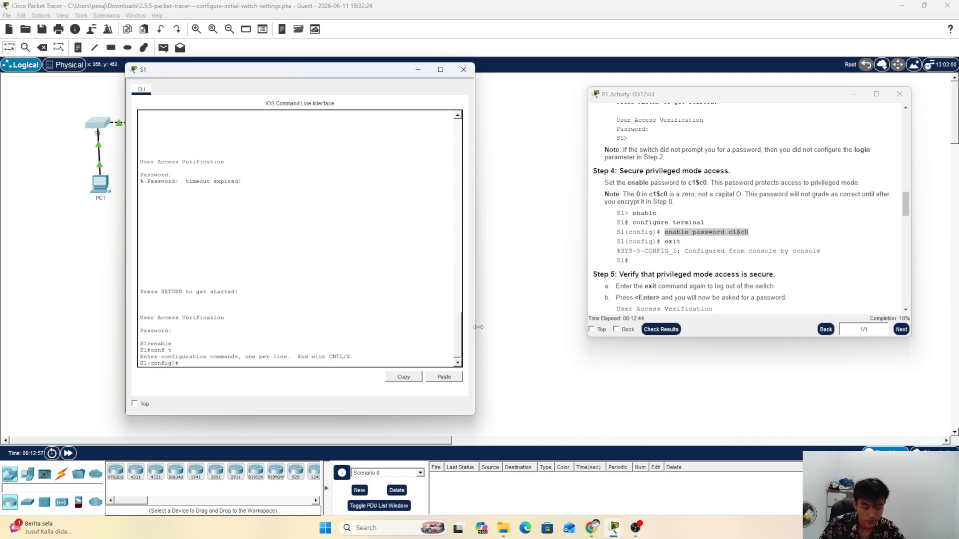
{"action": "type", "text": "e"}
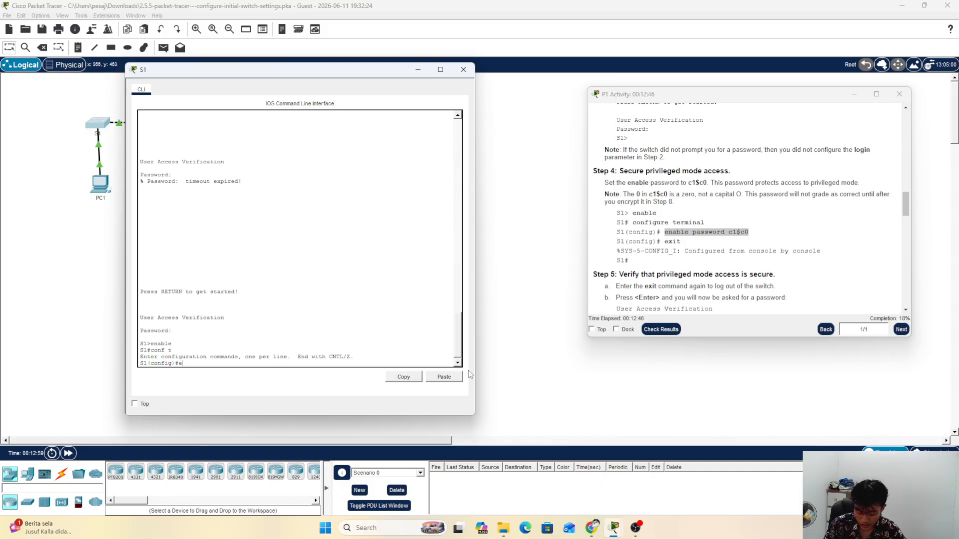
{"action": "type", "text": "nable"}
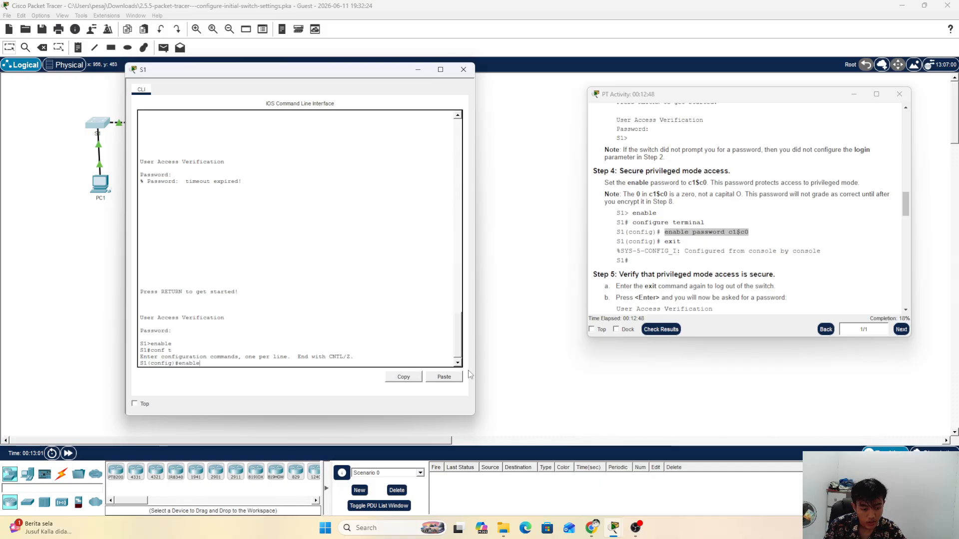
{"action": "type", "text": " pass"}
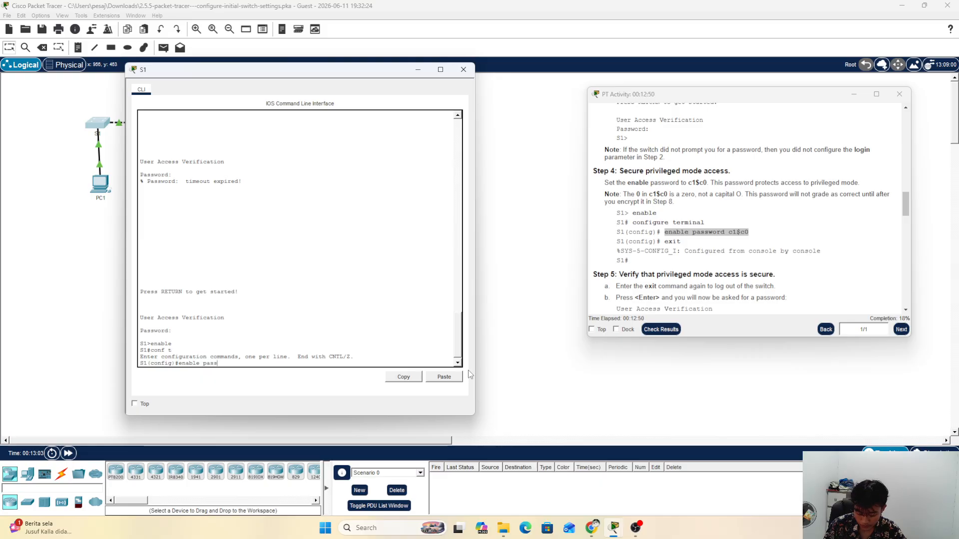
{"action": "type", "text": "word c1"}
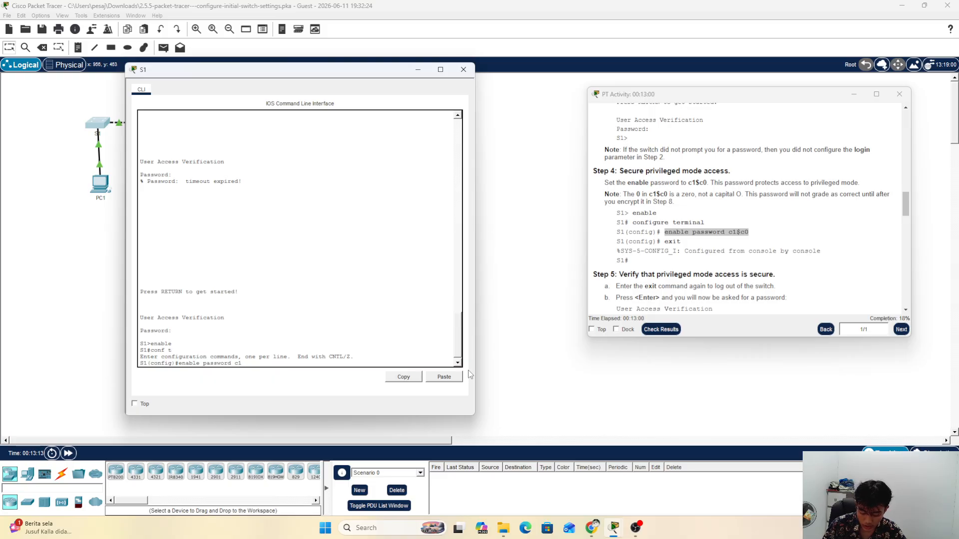
{"action": "type", "text": "$"}
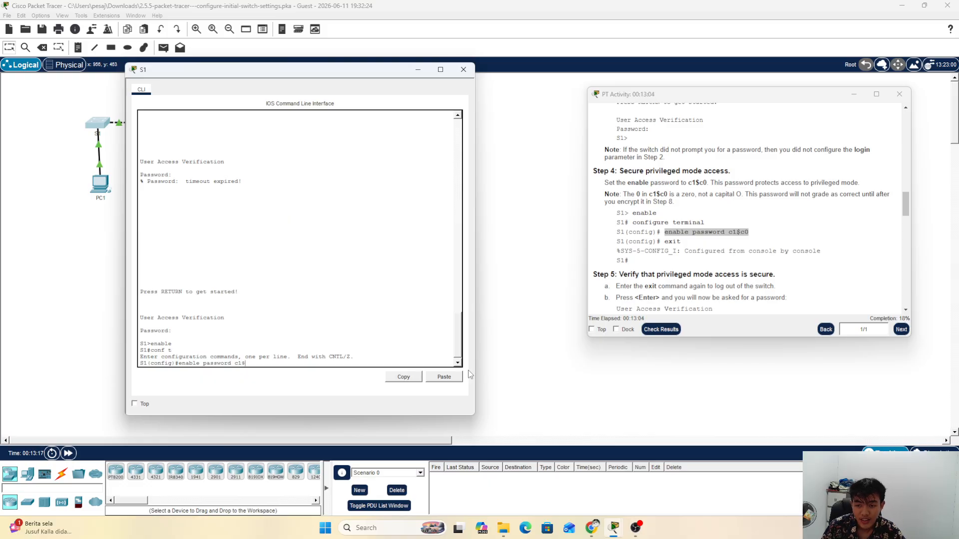
{"action": "type", "text": "c0"}
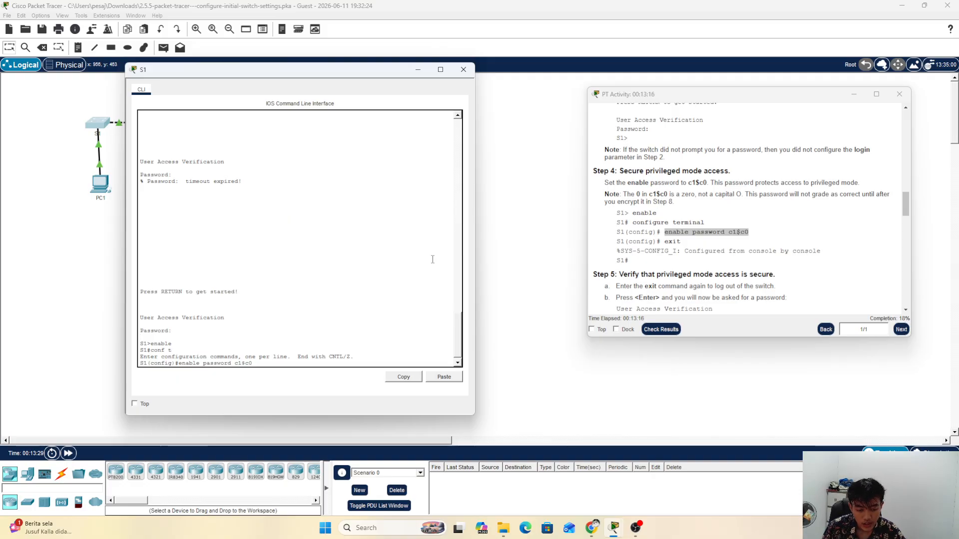
{"action": "key", "text": "Return"}
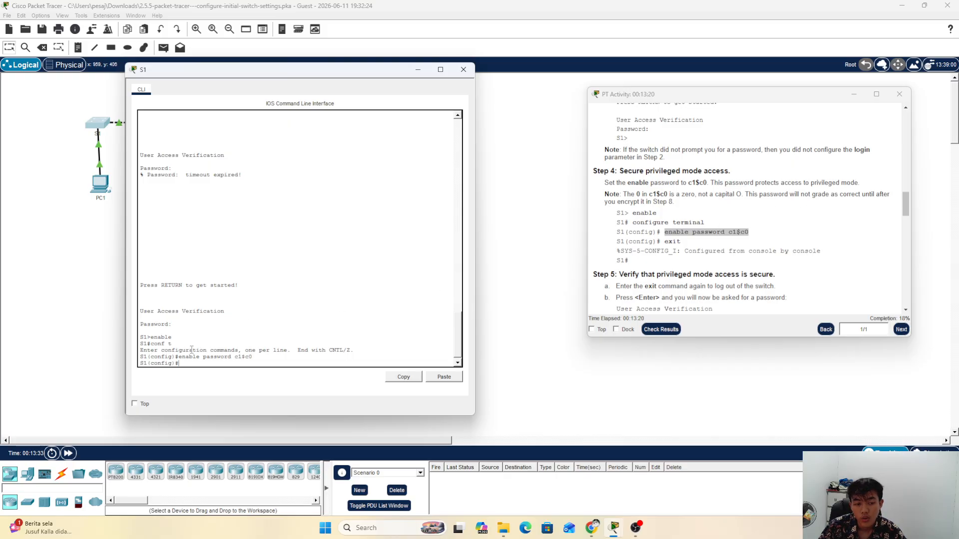
{"action": "type", "text": "exi"}
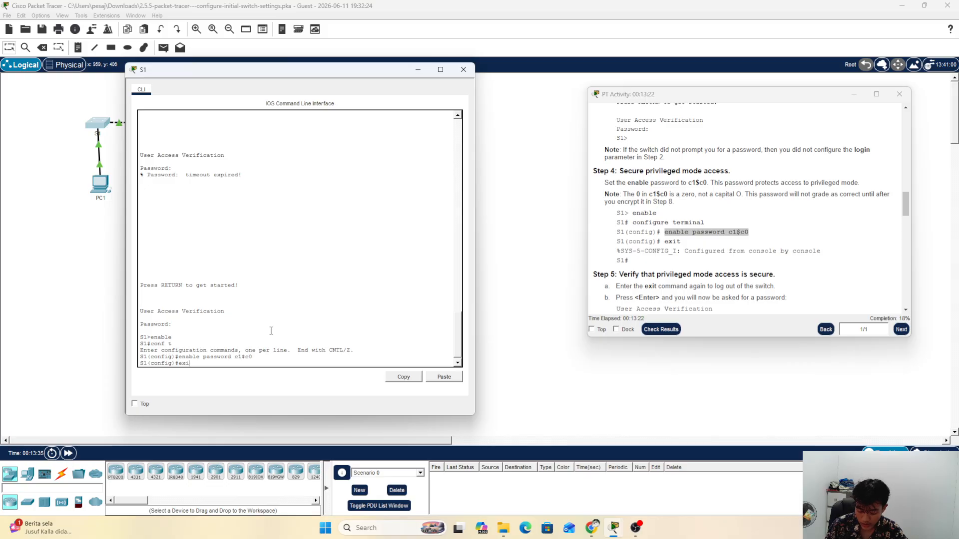
{"action": "type", "text": "t"}
{"action": "key", "text": "Return"}
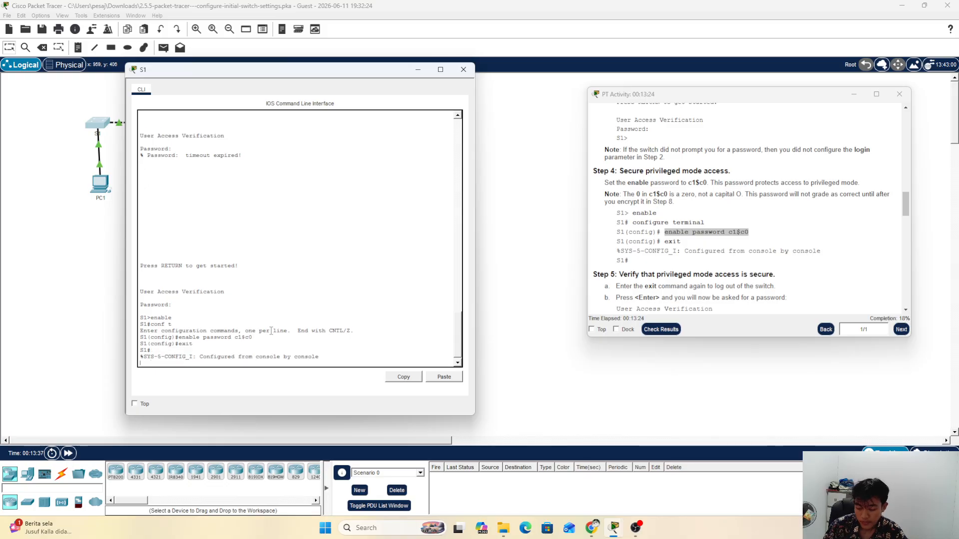
{"action": "key", "text": "Return"}
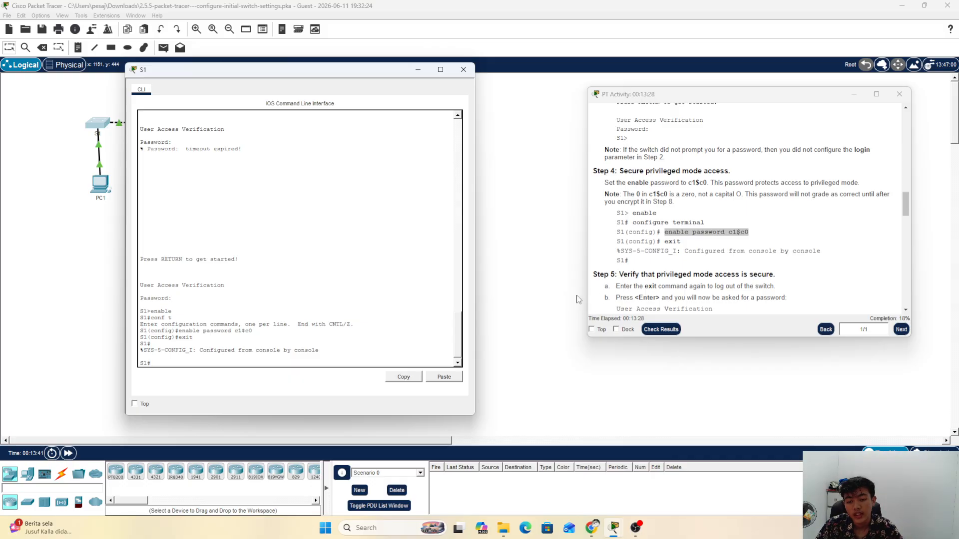
Step: Scroll the activity instructions to Step 5 and mark its log-out step
{"action": "scroll", "coordinate": [596, 184], "scroll_direction": "down", "scroll_amount": 3}
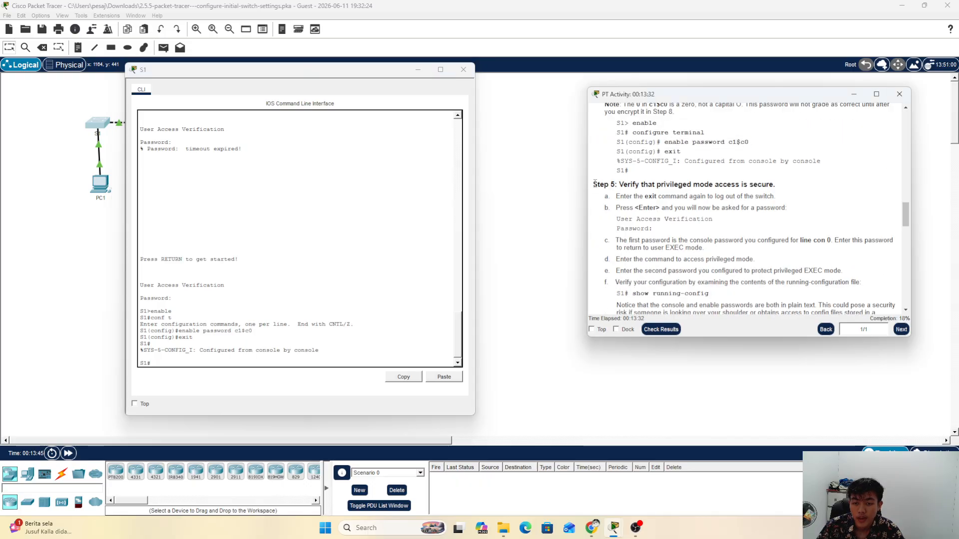
{"action": "left_click_drag", "start_coordinate": [594, 184], "coordinate": [797, 190]}
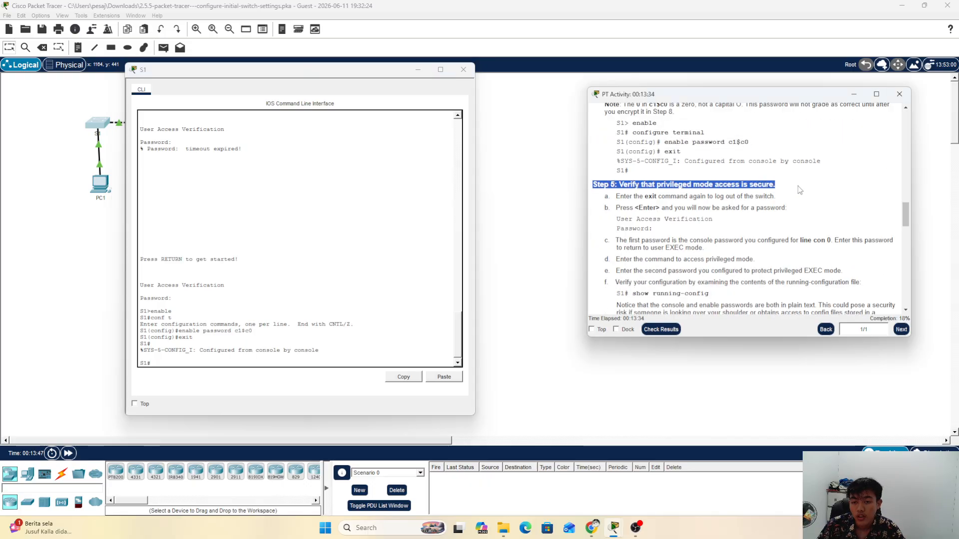
{"action": "left_click", "coordinate": [784, 189]}
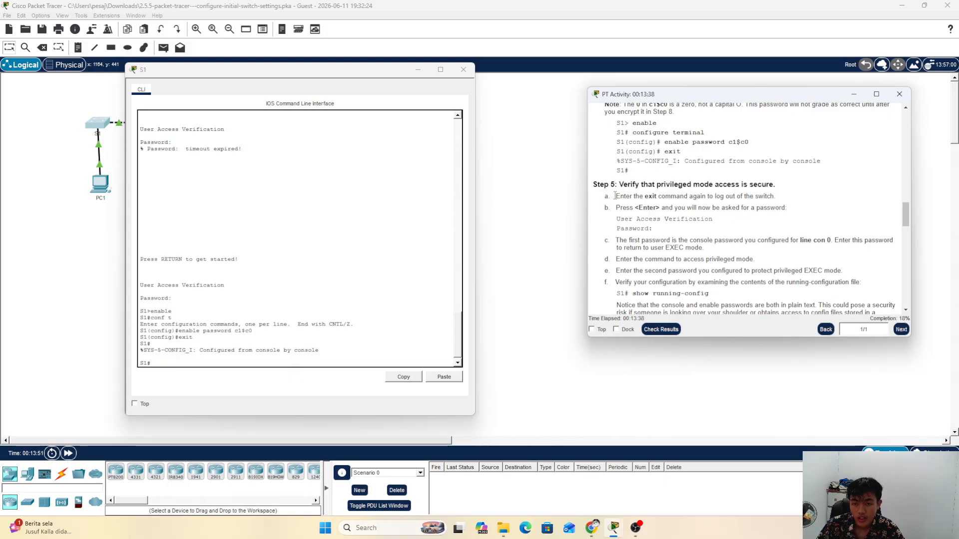
{"action": "left_click_drag", "start_coordinate": [615, 196], "coordinate": [813, 197]}
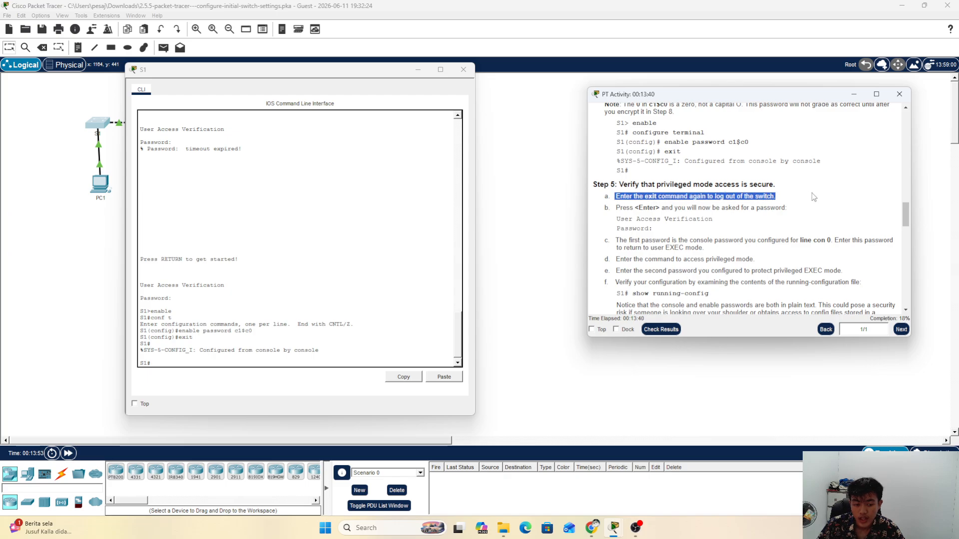
Step: Log out of S1 with 'exit' so the console asks for the password
{"action": "left_click", "coordinate": [263, 370]}
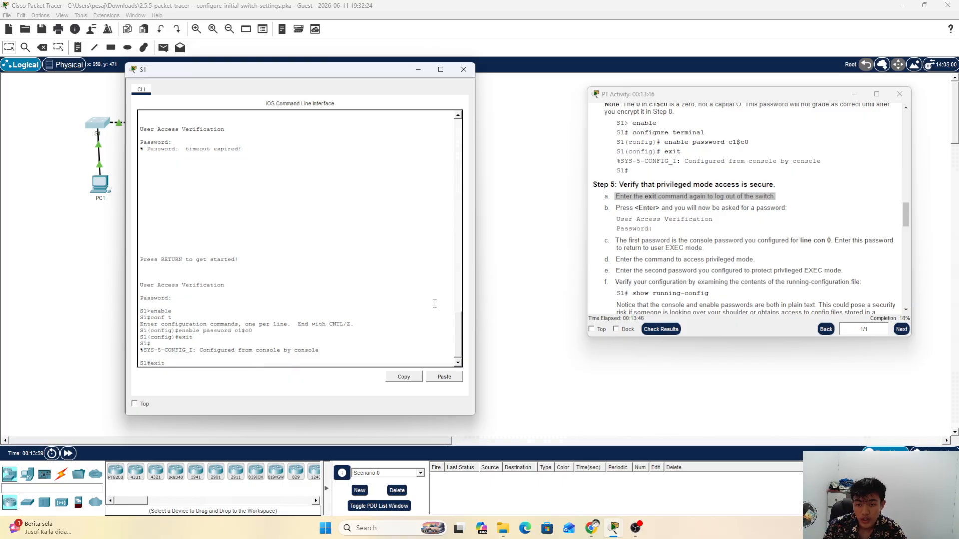
{"action": "type", "text": "exit"}
{"action": "key", "text": "Return"}
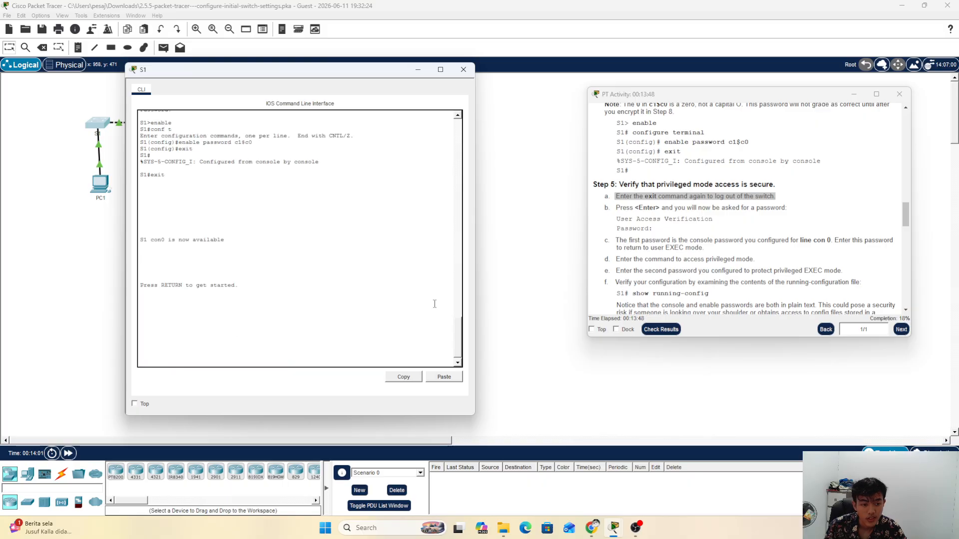
{"action": "key", "text": "Return"}
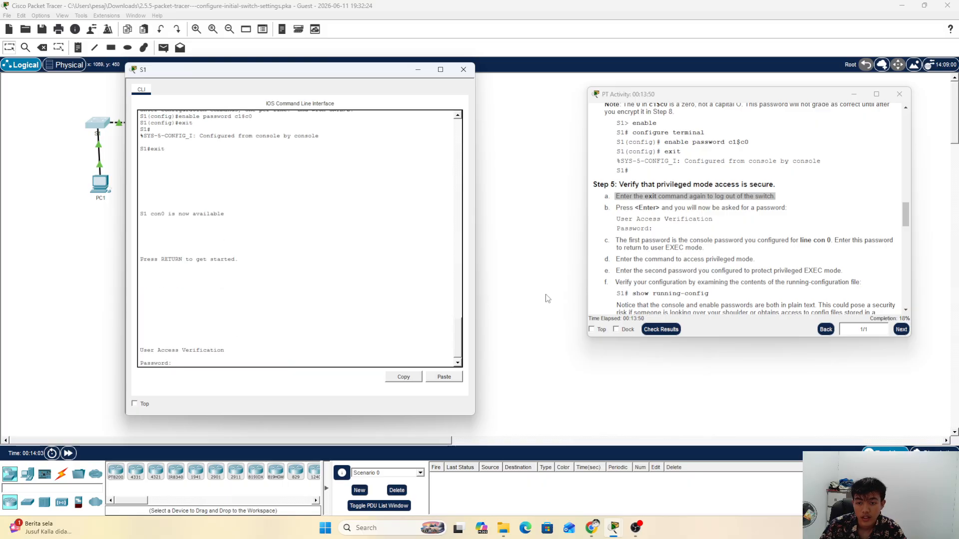
Step: Log back in to S1 with the console password
{"action": "left_click", "coordinate": [647, 217]}
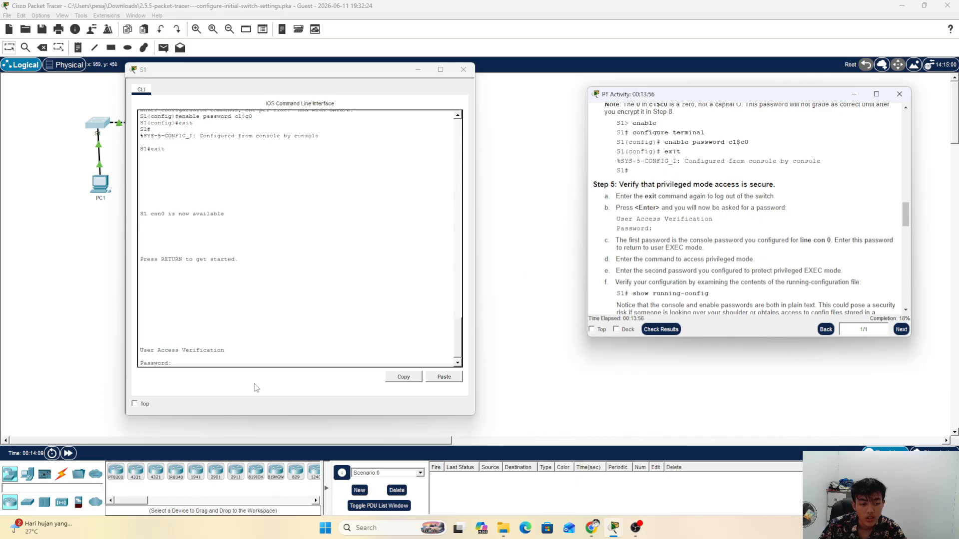
{"action": "left_click", "coordinate": [203, 361]}
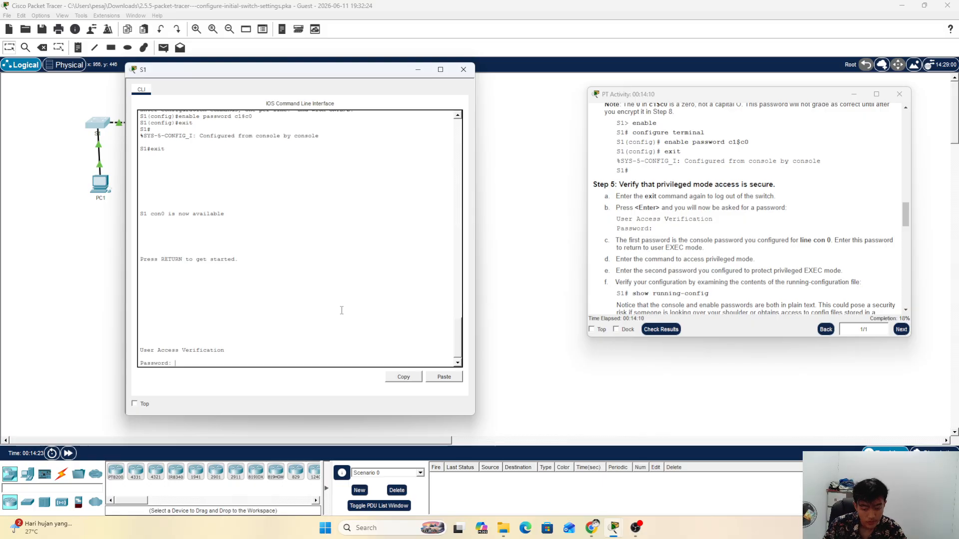
{"action": "key", "text": "Return"}
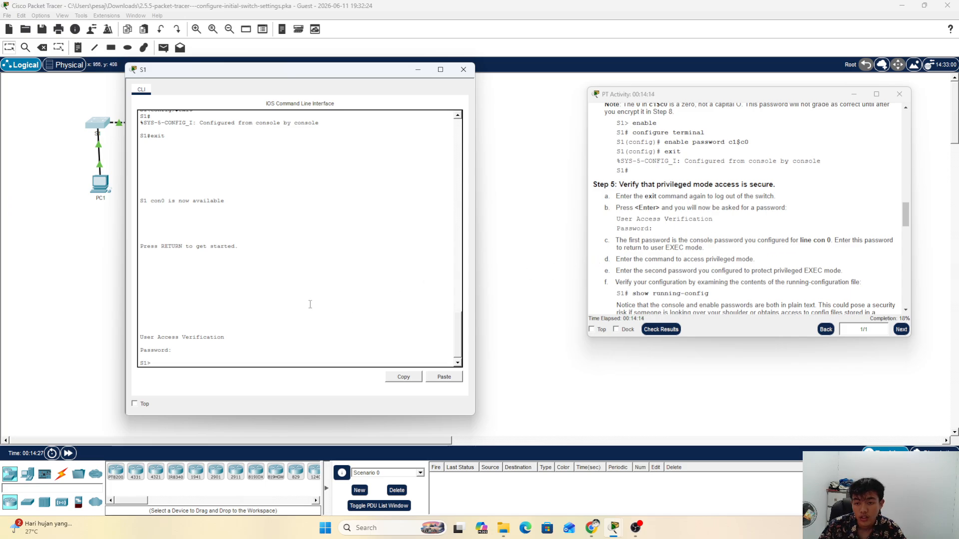
Step: Review step b's password text, then run a mistyped 'en\' at the S1> prompt
{"action": "left_click", "coordinate": [711, 218]}
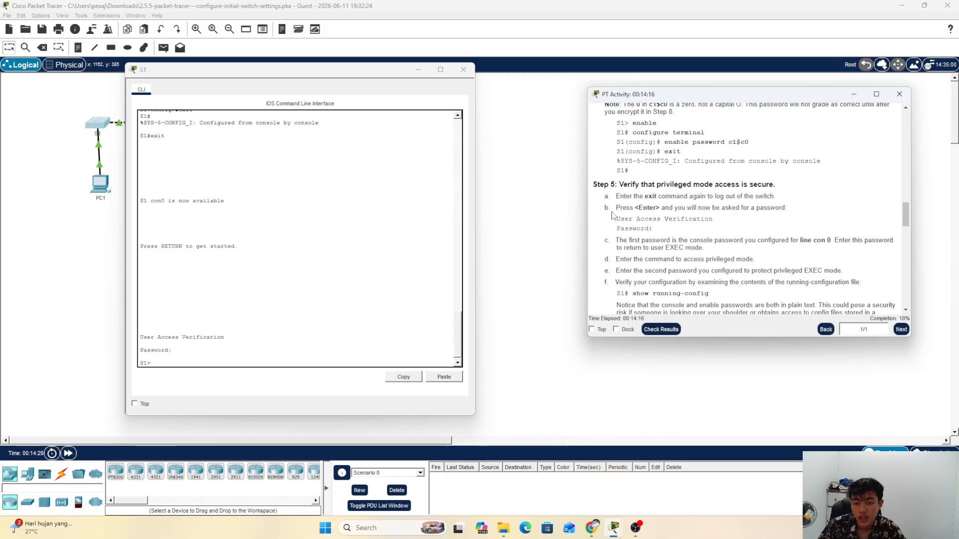
{"action": "left_click_drag", "start_coordinate": [608, 208], "coordinate": [748, 252]}
{"action": "left_click", "coordinate": [615, 240]}
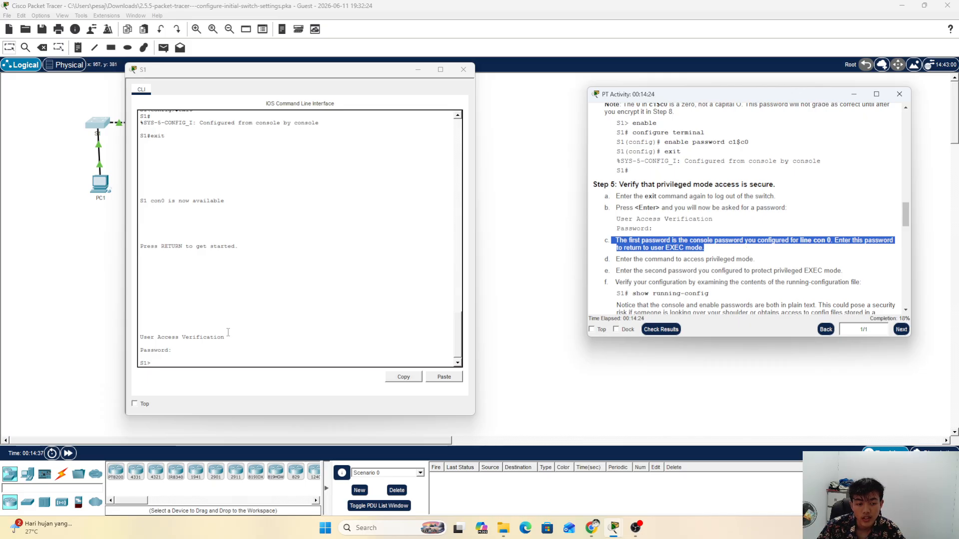
{"action": "left_click", "coordinate": [213, 364]}
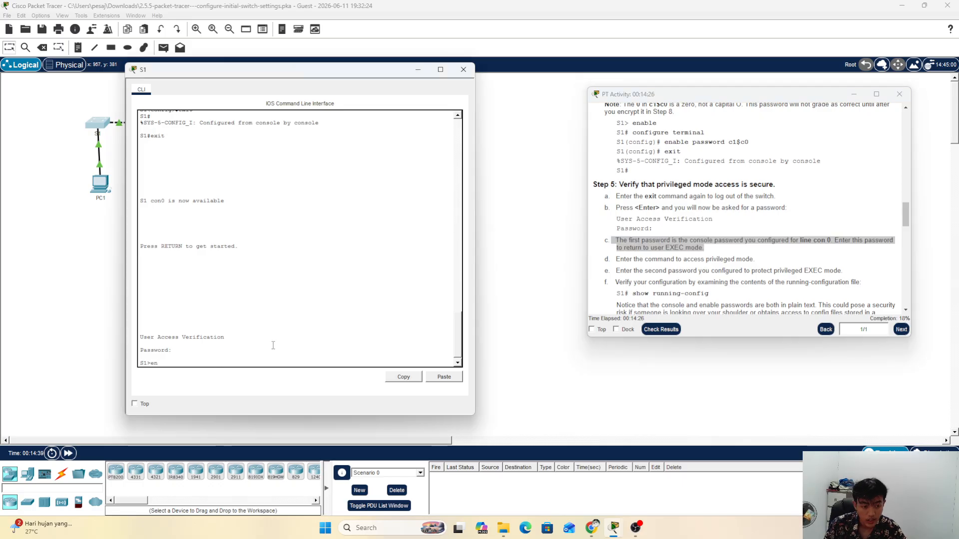
{"action": "type", "text": "en\\"}
{"action": "key", "text": "Return"}
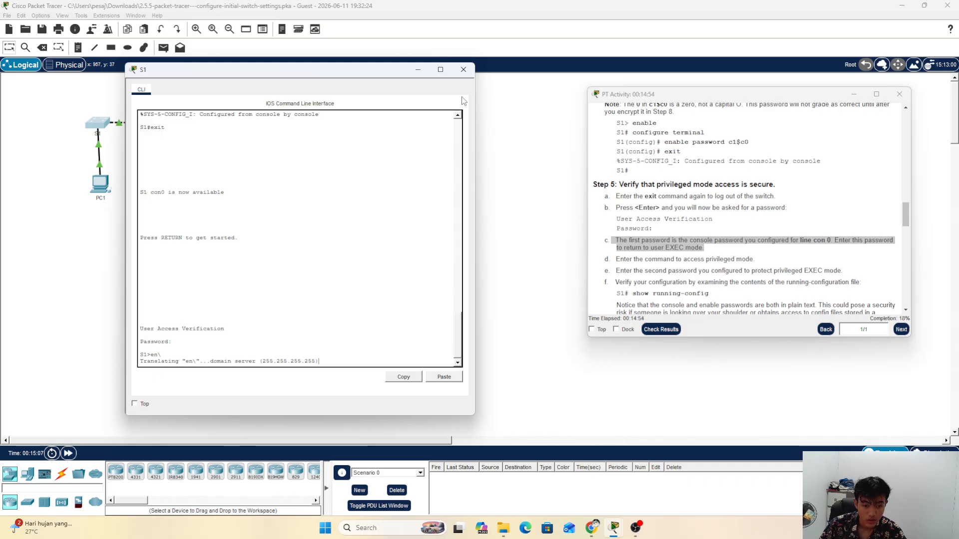
Step: Reopen S1's command line and bring up the console password prompt again
{"action": "left_click", "coordinate": [462, 69]}
{"action": "left_click", "coordinate": [100, 129]}
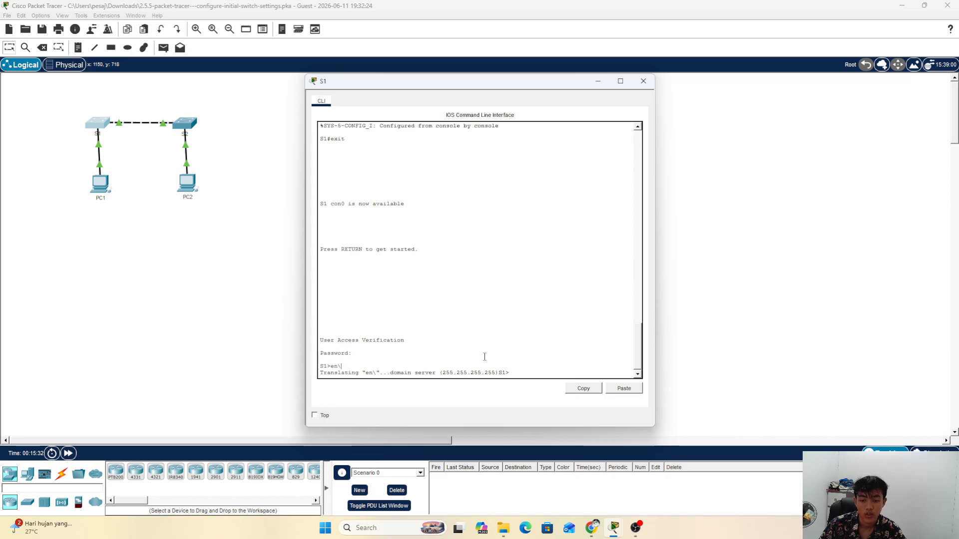
{"action": "left_click", "coordinate": [624, 392]}
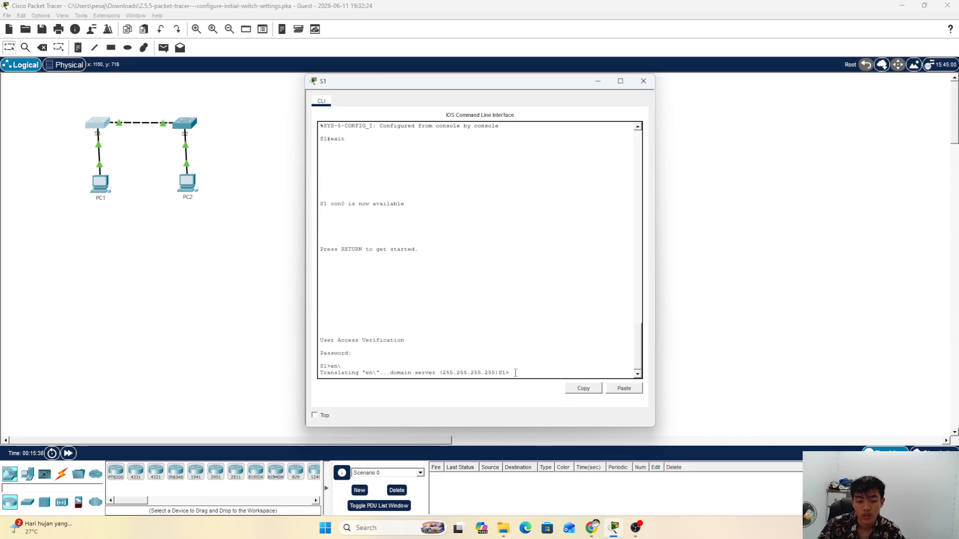
{"action": "left_click_drag", "start_coordinate": [515, 373], "coordinate": [309, 366]}
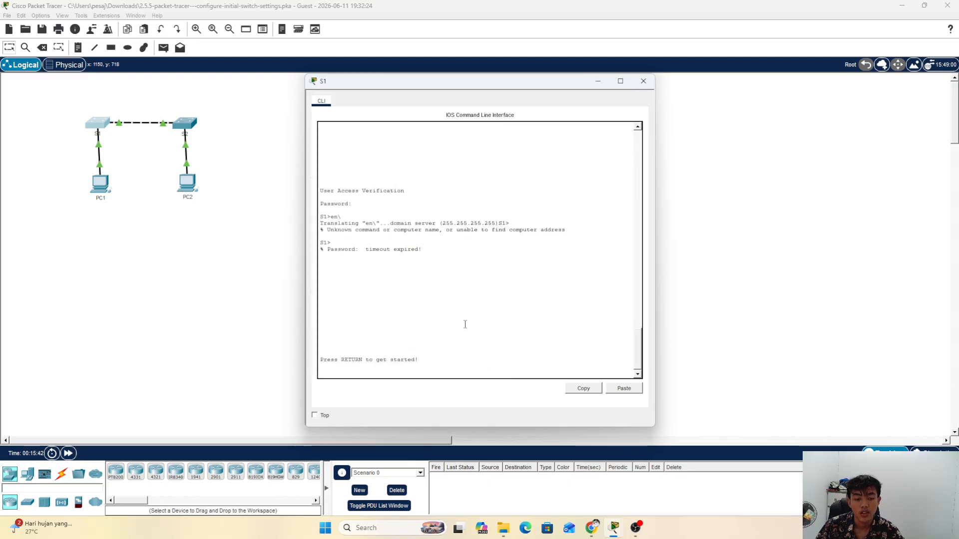
{"action": "key", "text": "Return"}
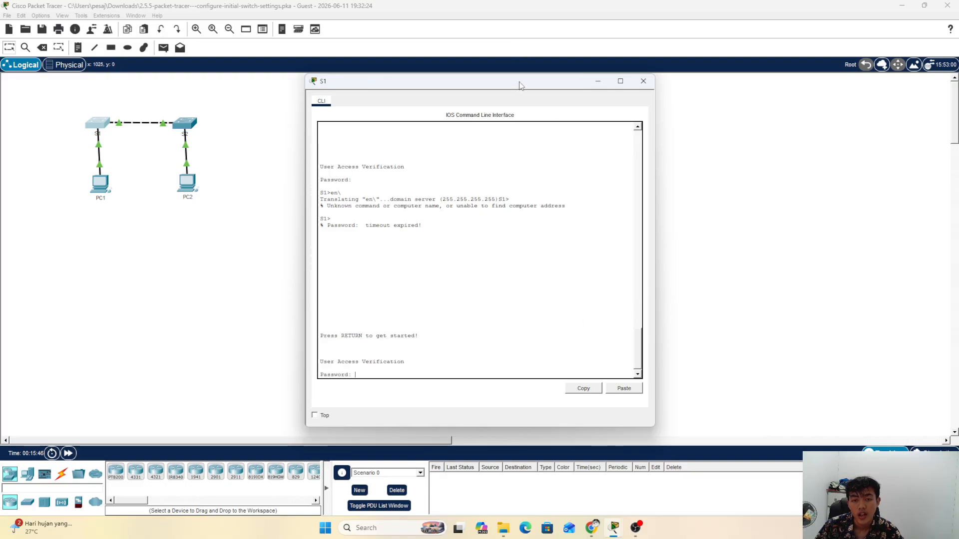
Step: Move the S1 console to the left with the activity instructions beside it
{"action": "left_click_drag", "start_coordinate": [520, 85], "coordinate": [295, 81]}
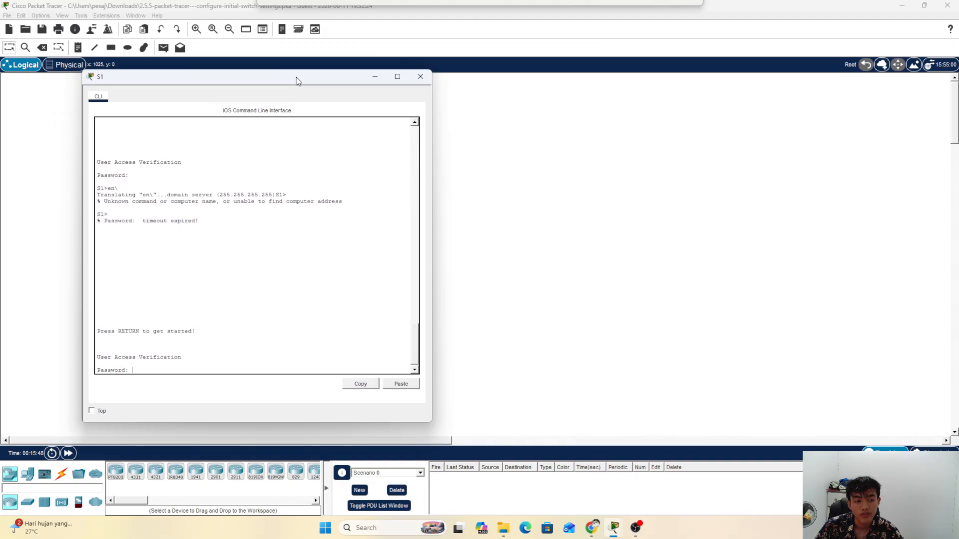
{"action": "mouse_move", "coordinate": [614, 527]}
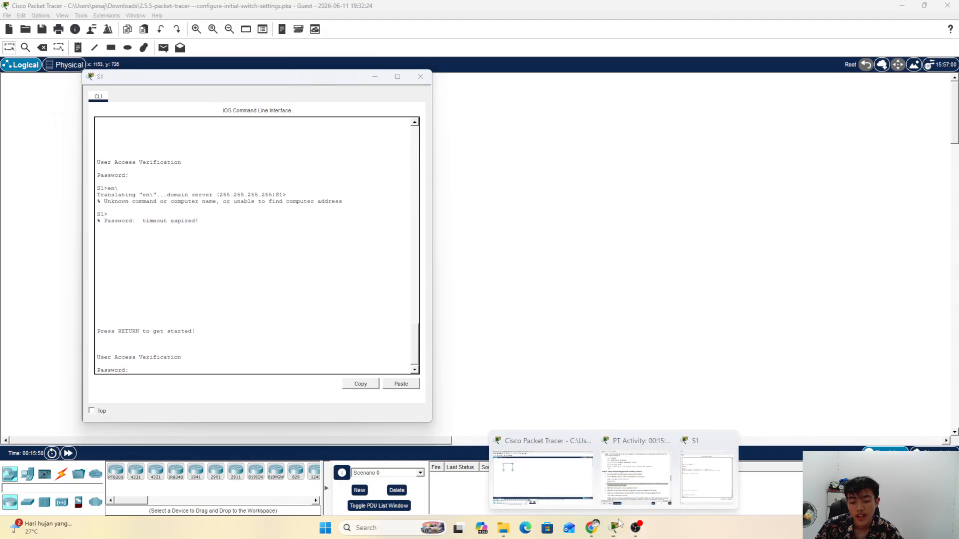
{"action": "left_click", "coordinate": [692, 487]}
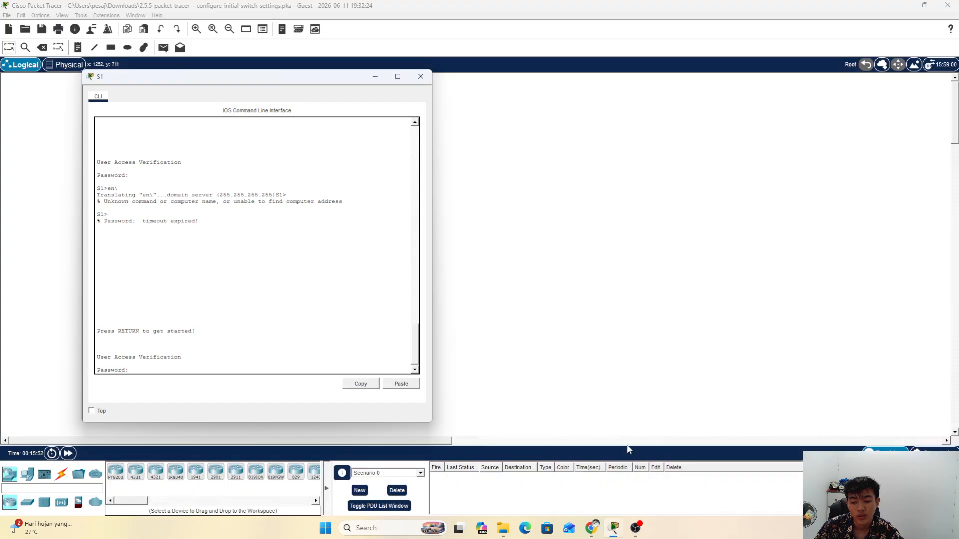
{"action": "mouse_move", "coordinate": [615, 529]}
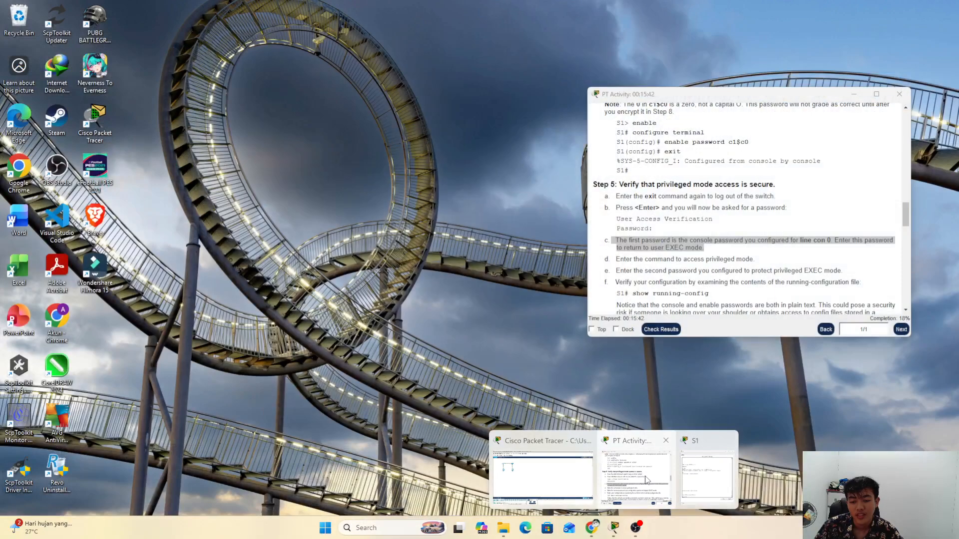
{"action": "left_click", "coordinate": [645, 481]}
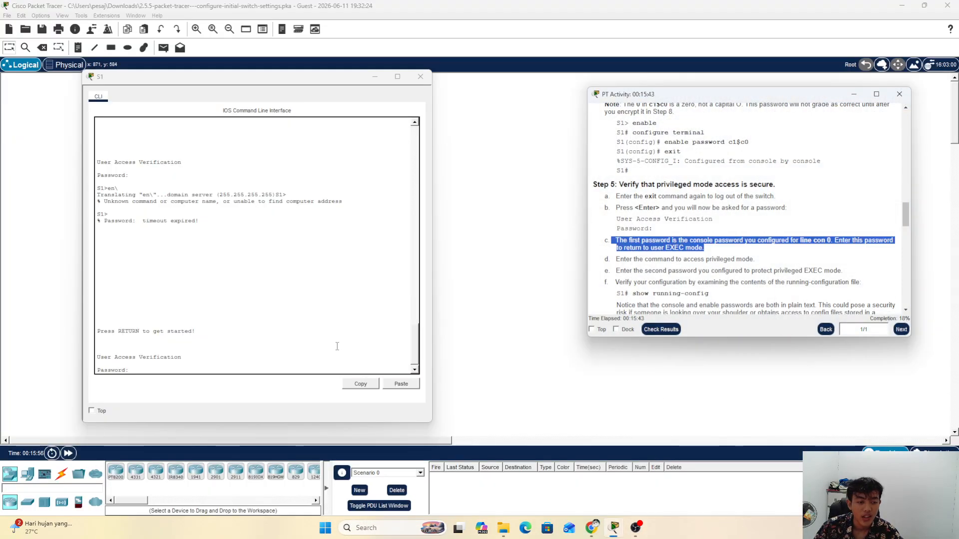
Step: Log in to S1 at user mode with the console password
{"action": "left_click", "coordinate": [227, 360]}
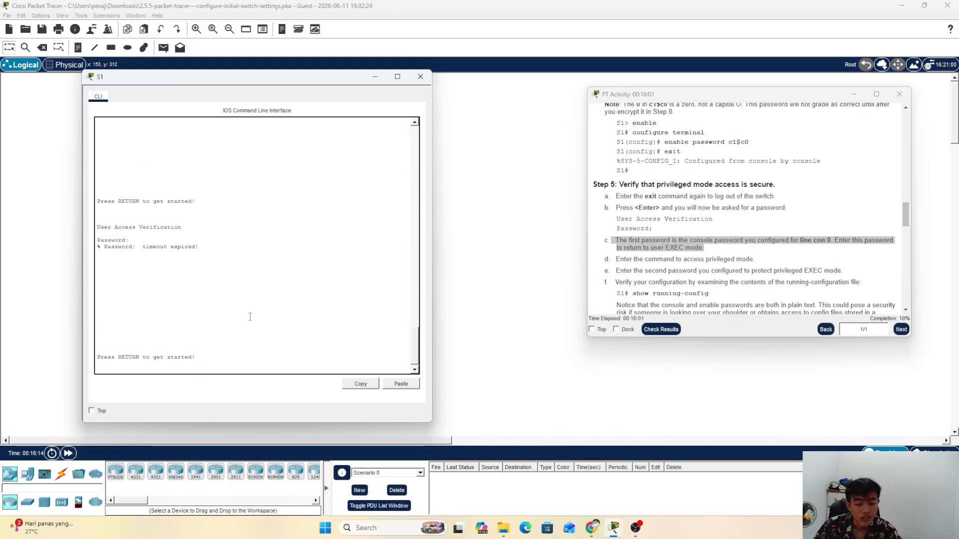
{"action": "key", "text": "Return"}
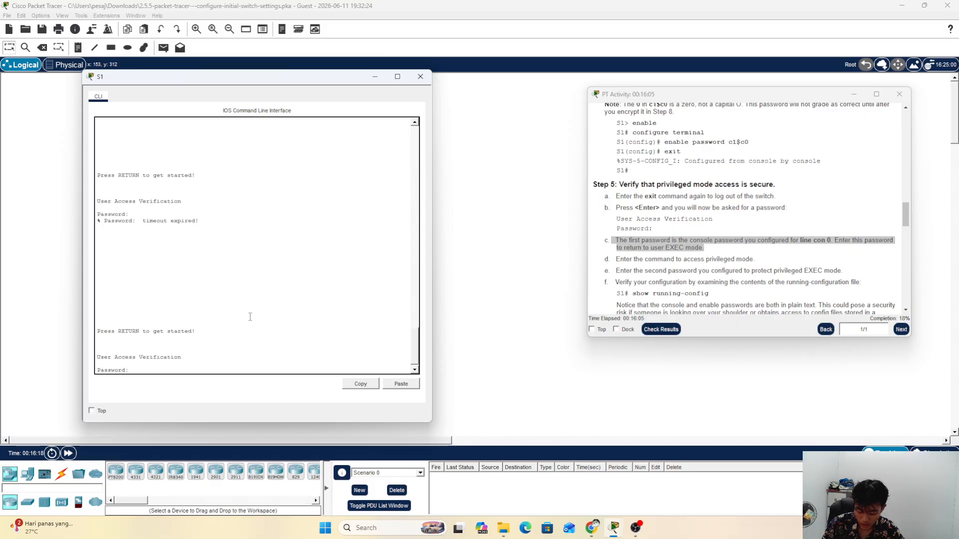
{"action": "key", "text": "Return"}
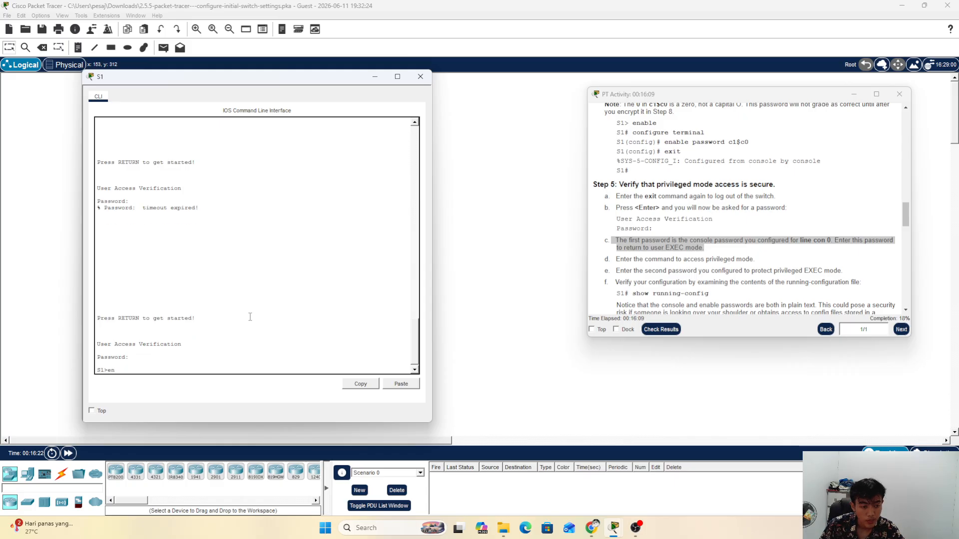
Step: Run 'en' and retry the enable password until the S1# prompt appears
{"action": "type", "text": "en"}
{"action": "key", "text": "Return"}
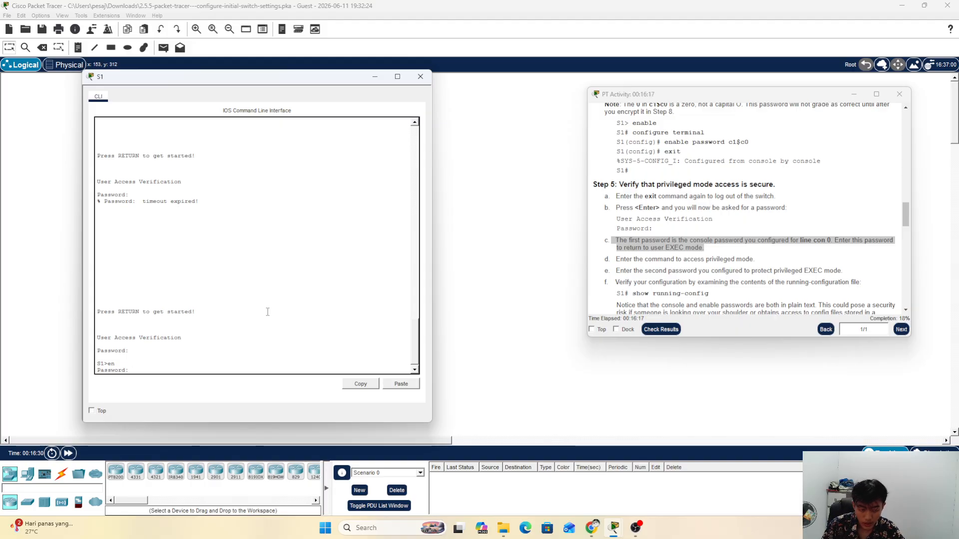
{"action": "key", "text": "Return"}
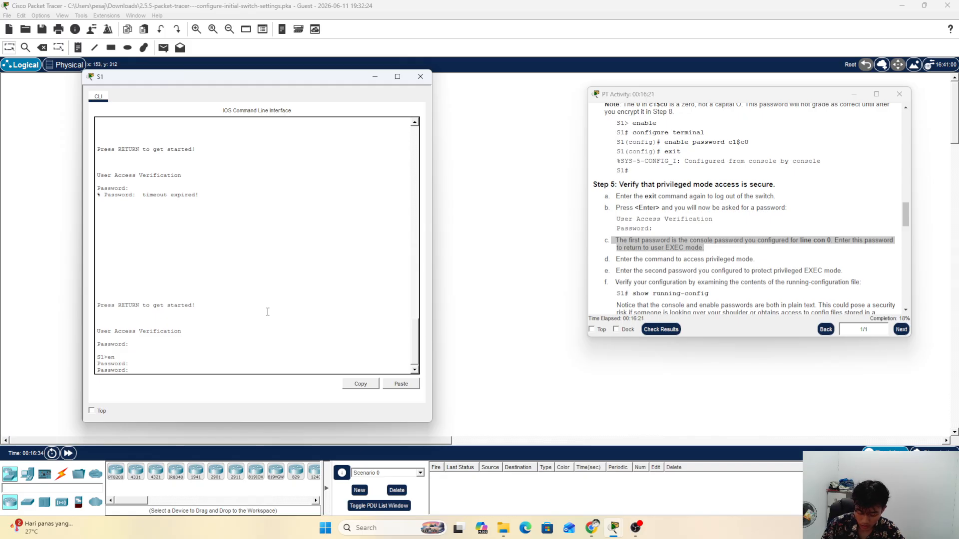
{"action": "key", "text": "Return"}
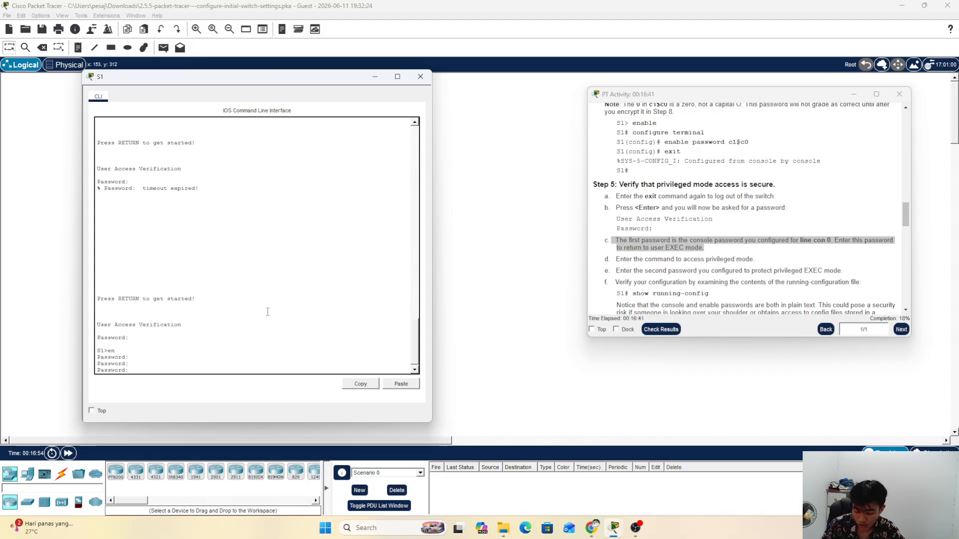
{"action": "key", "text": "Return"}
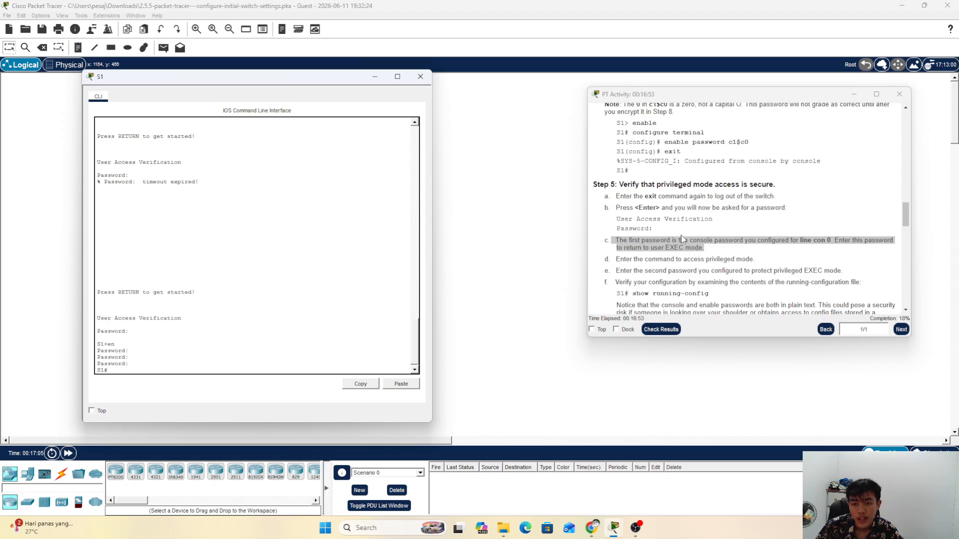
Step: Scroll through Step 5 in the instructions and mark the 'show running-config' command
{"action": "scroll", "coordinate": [686, 235], "scroll_direction": "up", "scroll_amount": 2}
{"action": "scroll", "coordinate": [683, 237], "scroll_direction": "down", "scroll_amount": 3}
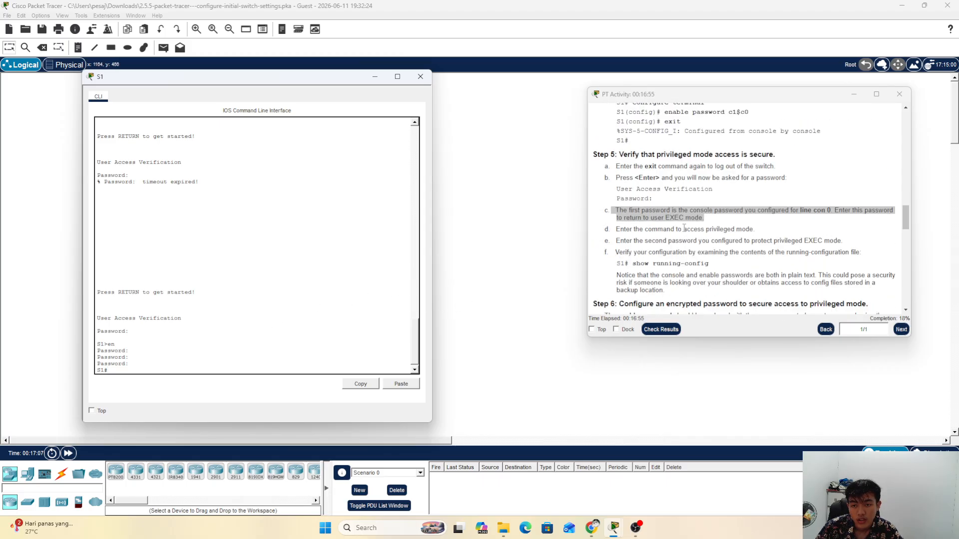
{"action": "scroll", "coordinate": [684, 230], "scroll_direction": "up", "scroll_amount": 3}
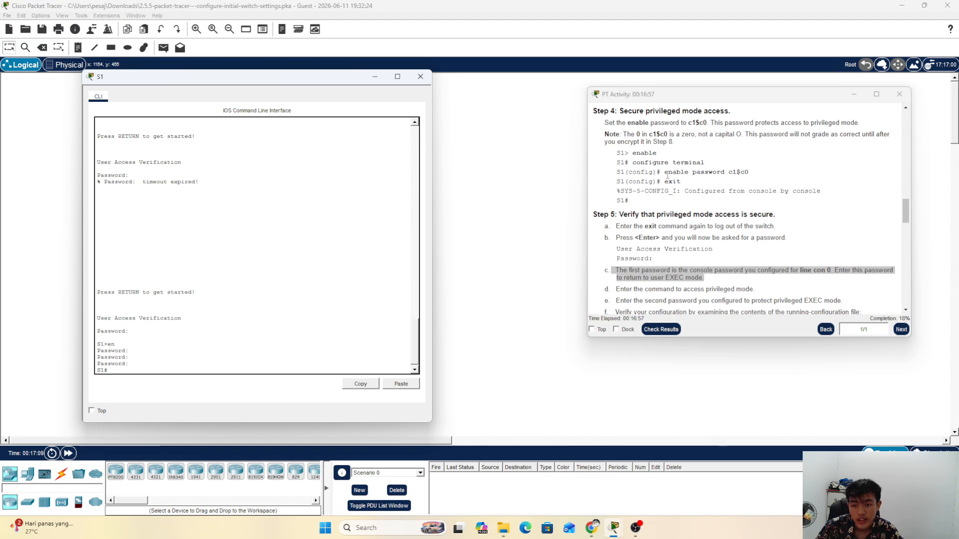
{"action": "left_click_drag", "start_coordinate": [701, 173], "coordinate": [744, 173]}
{"action": "left_click", "coordinate": [756, 174]}
{"action": "scroll", "coordinate": [691, 234], "scroll_direction": "down", "scroll_amount": 3}
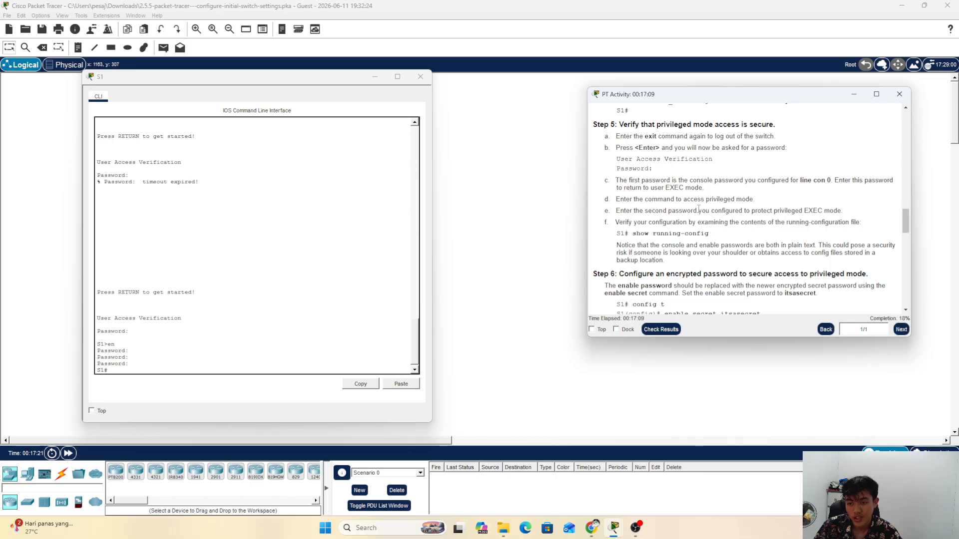
{"action": "left_click_drag", "start_coordinate": [699, 210], "coordinate": [787, 206]}
{"action": "left_click", "coordinate": [788, 206]}
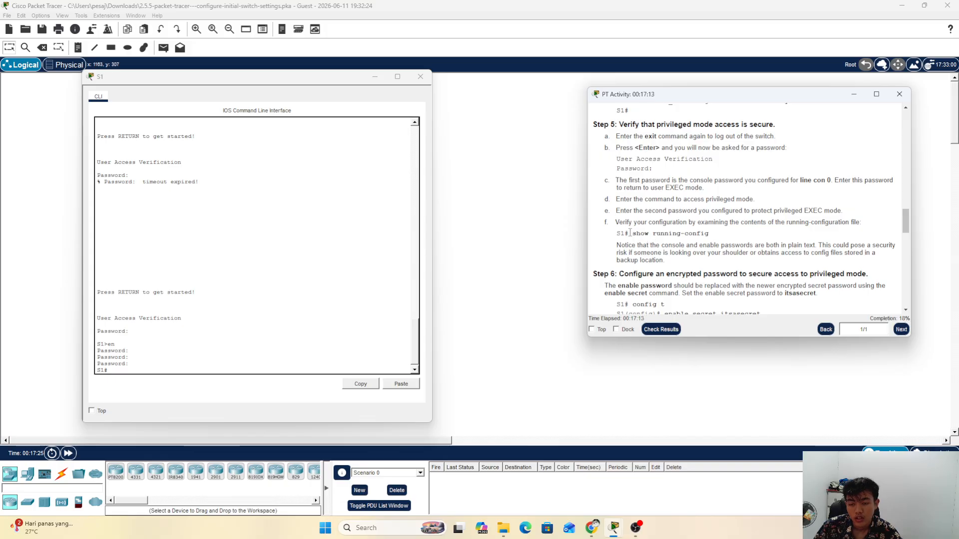
{"action": "left_click_drag", "start_coordinate": [630, 232], "coordinate": [709, 233]}
{"action": "left_click", "coordinate": [150, 370]}
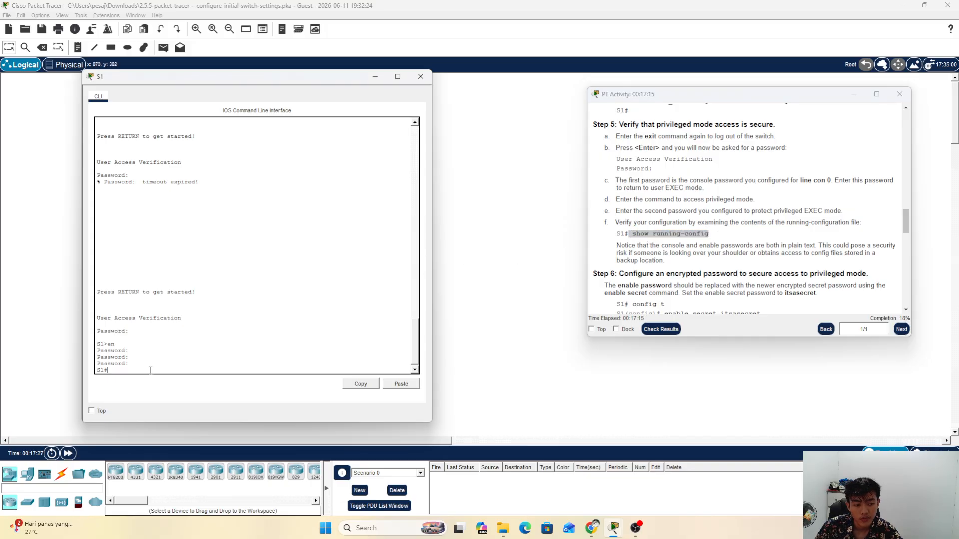
Step: Run 'show running-config' and point out the hostname S1 and enable password lines
{"action": "type", "text": "show"}
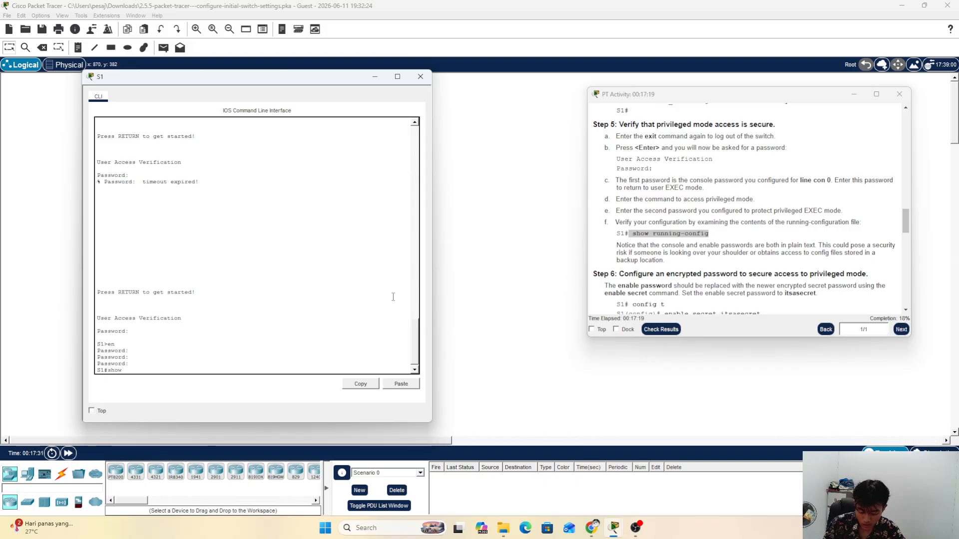
{"action": "type", "text": " running"}
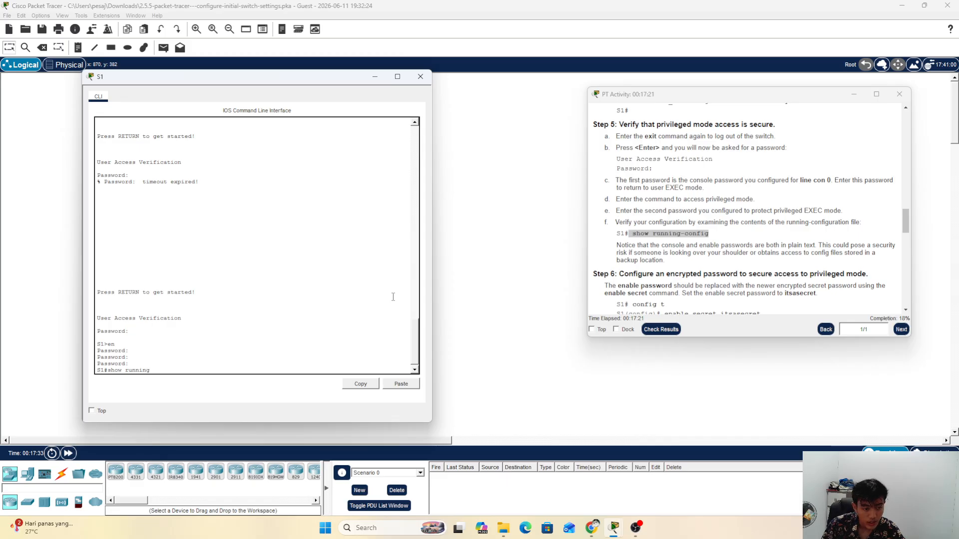
{"action": "type", "text": "-"}
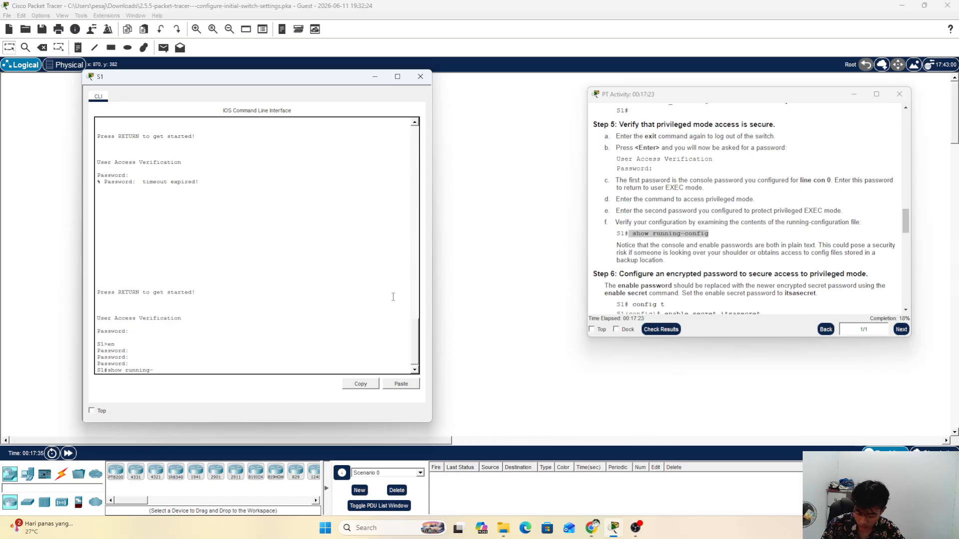
{"action": "type", "text": "config"}
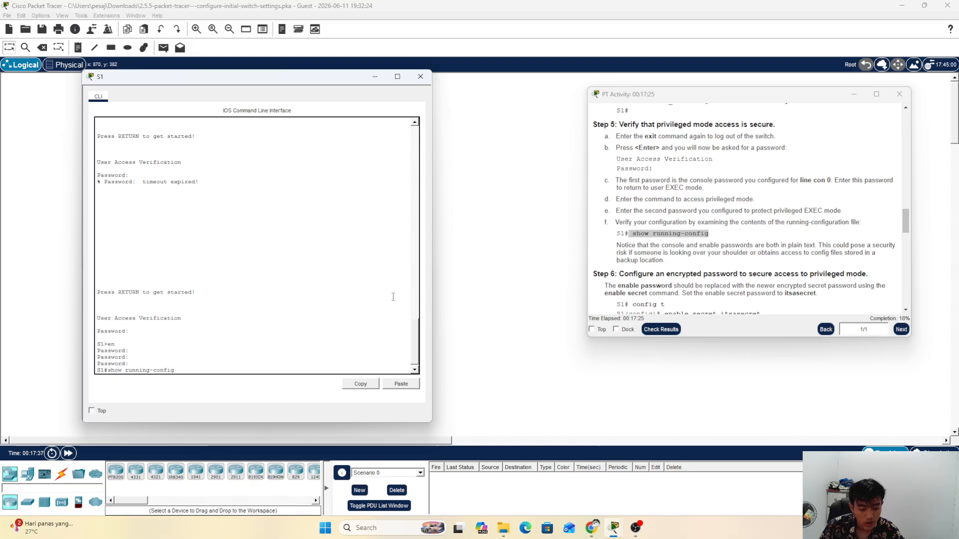
{"action": "key", "text": "Return"}
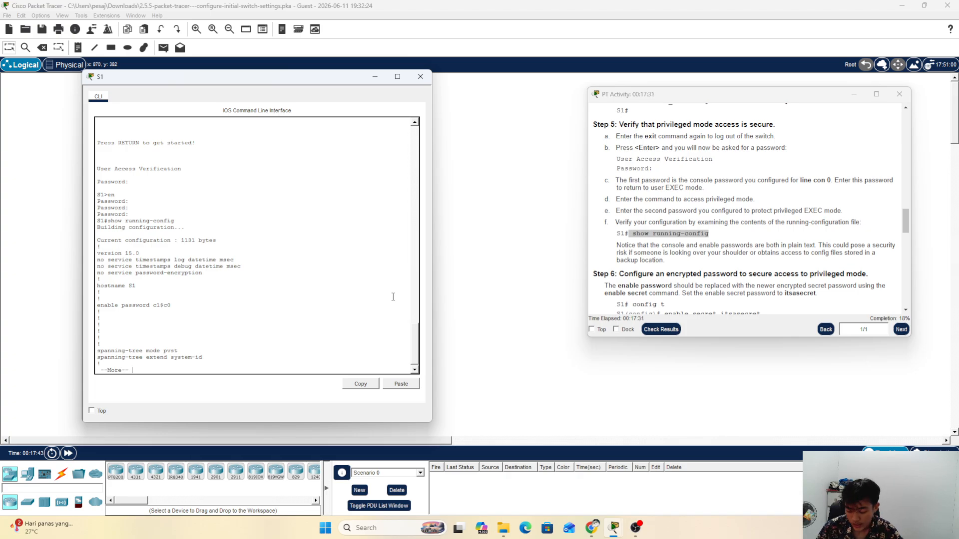
{"action": "key", "text": "Return"}
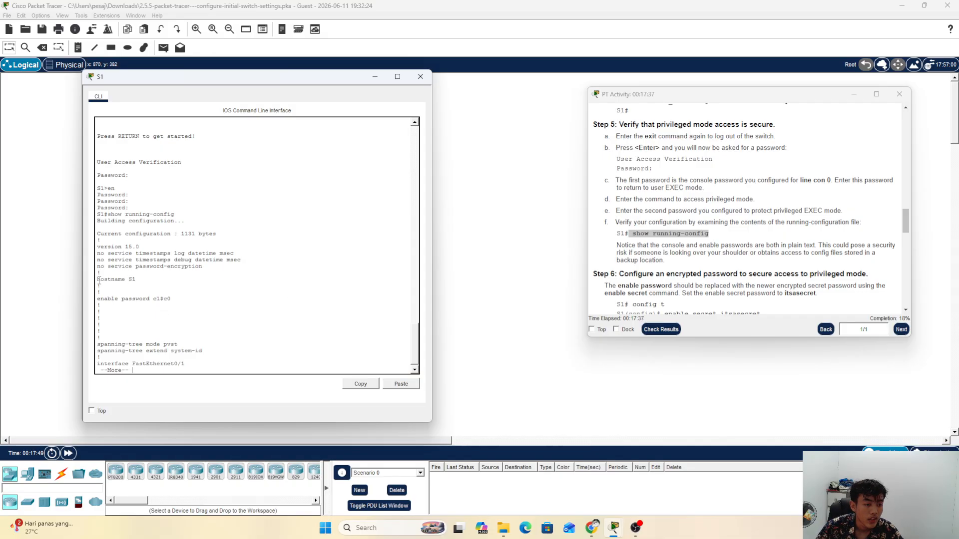
{"action": "left_click_drag", "start_coordinate": [97, 279], "coordinate": [154, 283]}
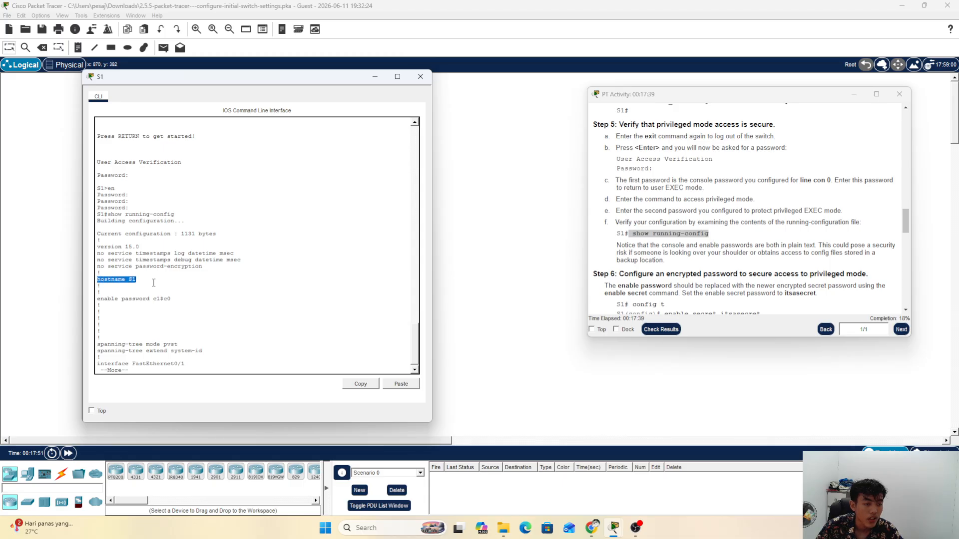
{"action": "scroll", "coordinate": [155, 285], "scroll_direction": "down", "scroll_amount": 1}
{"action": "left_click", "coordinate": [189, 367]}
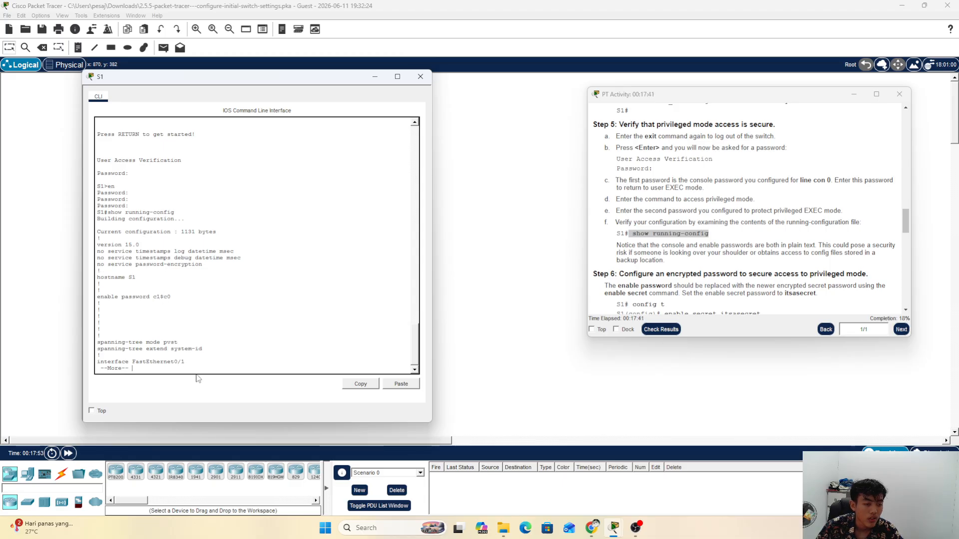
{"action": "key", "text": "Return"}
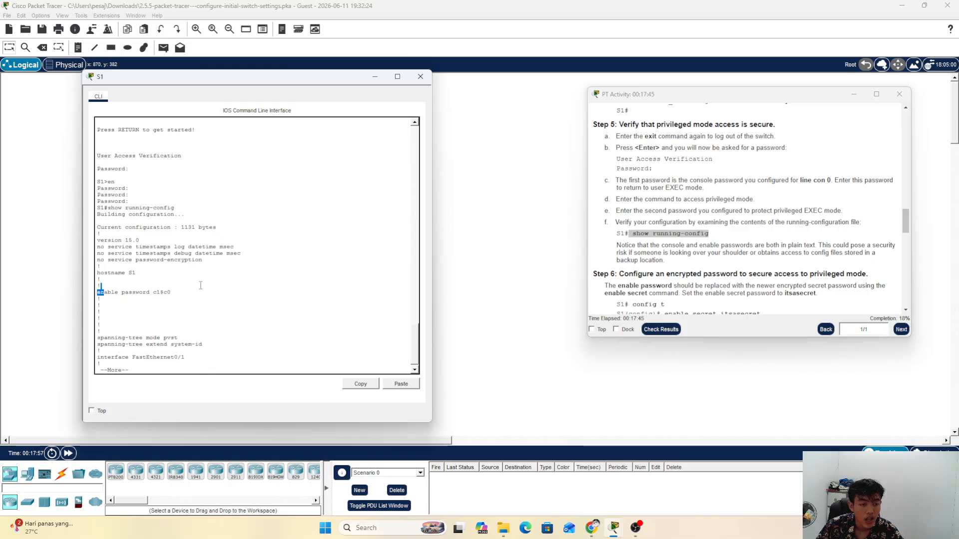
{"action": "left_click_drag", "start_coordinate": [105, 291], "coordinate": [176, 291]}
{"action": "left_click", "coordinate": [176, 292]}
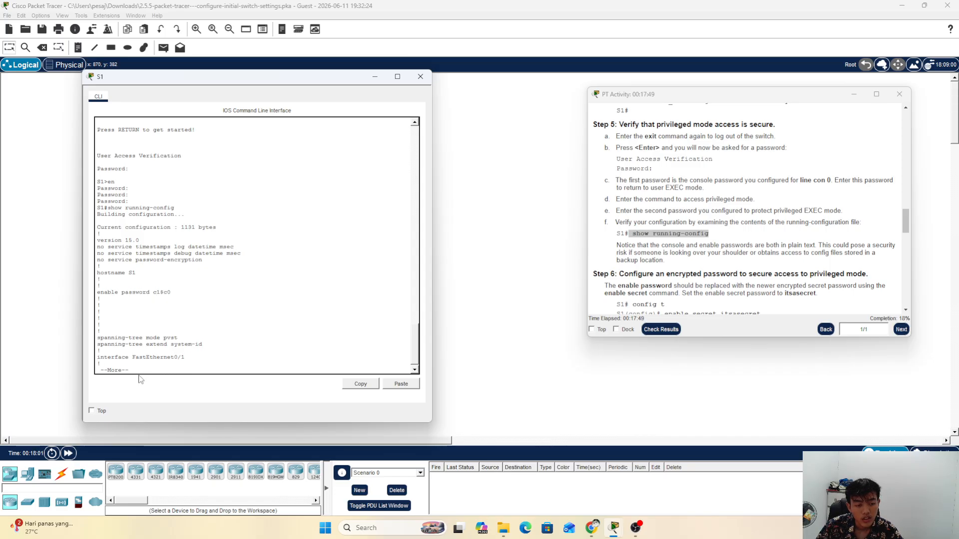
Step: Page through the rest of the running-config, past Vlan1 and the console/vty lines
{"action": "key", "text": "Return"}
{"action": "key", "text": "Return"}
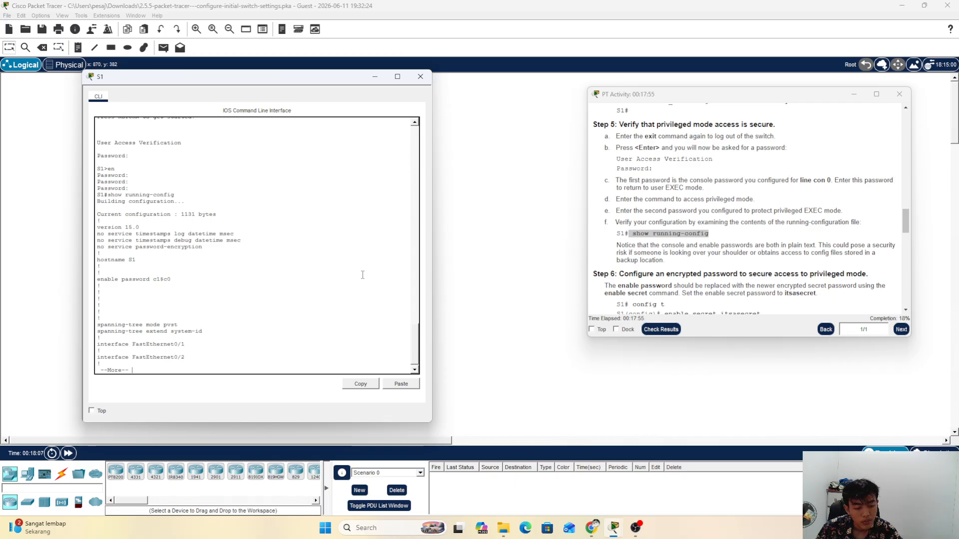
{"action": "key", "text": "Return"}
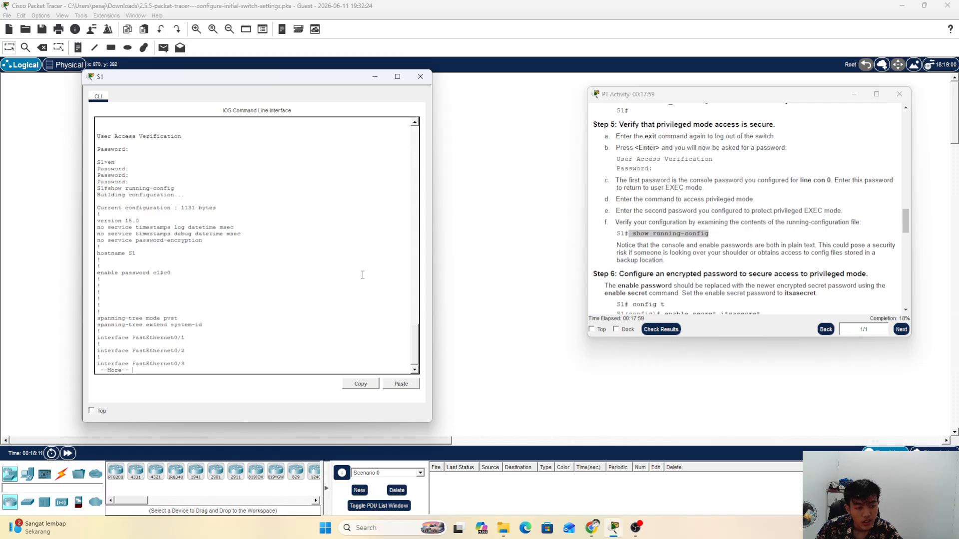
{"action": "key", "text": "Return"}
{"action": "key", "text": "Return"}
{"action": "key", "text": "Return"}
{"action": "key", "text": "Return"}
{"action": "key", "text": "Return"}
{"action": "key", "text": "Return"}
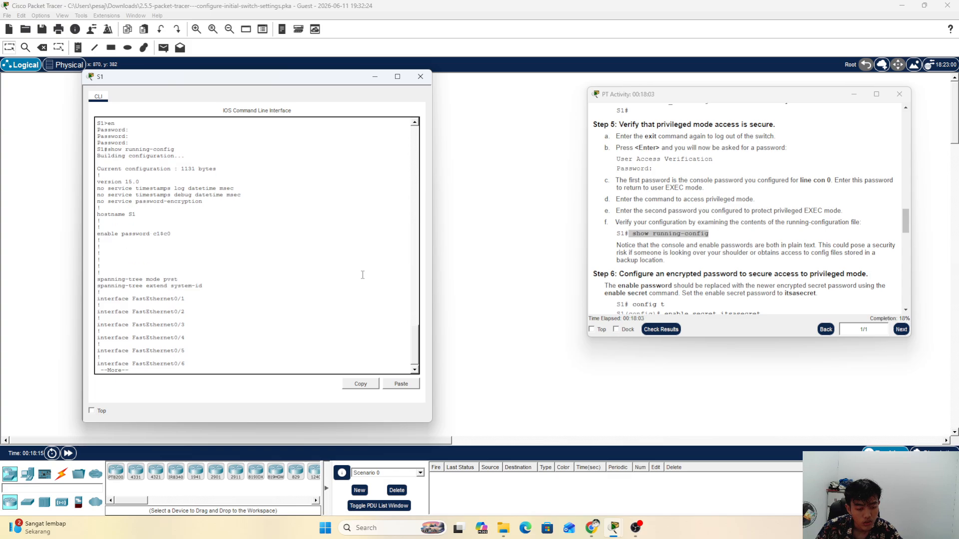
{"action": "key", "text": "Return"}
{"action": "key", "text": "Return"}
{"action": "key", "text": "Return"}
{"action": "key", "text": "Return"}
{"action": "key", "text": "Return"}
{"action": "key", "text": "Return"}
{"action": "key", "text": "Return"}
{"action": "key", "text": "Return"}
{"action": "key", "text": "Return"}
{"action": "key", "text": "Return"}
{"action": "key", "text": "Return"}
{"action": "key", "text": "Return"}
{"action": "key", "text": "Return"}
{"action": "key", "text": "Return"}
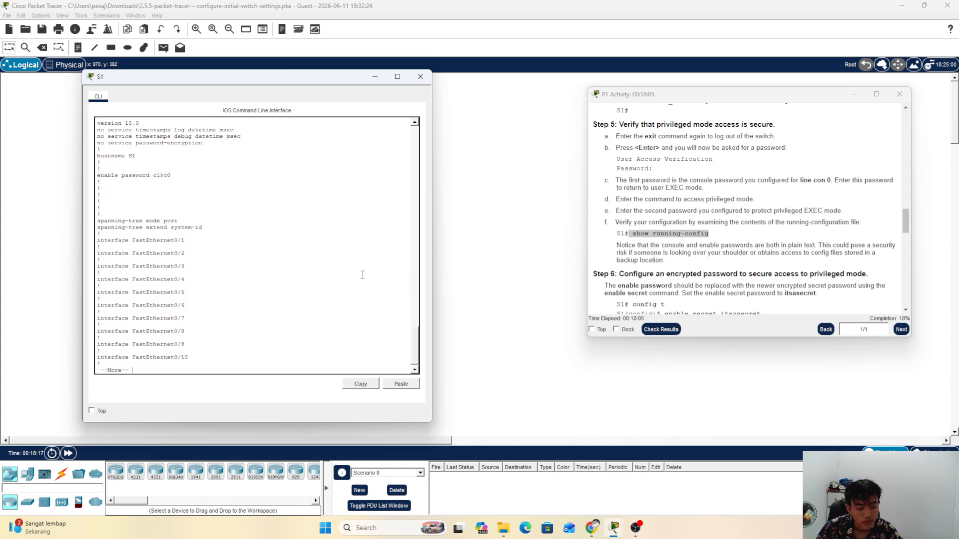
{"action": "key", "text": "Return"}
{"action": "key", "text": "Return"}
{"action": "key", "text": "Return"}
{"action": "key", "text": "Return"}
{"action": "key", "text": "Return"}
{"action": "key", "text": "Return"}
{"action": "key", "text": "Return"}
{"action": "key", "text": "Return"}
{"action": "key", "text": "Return"}
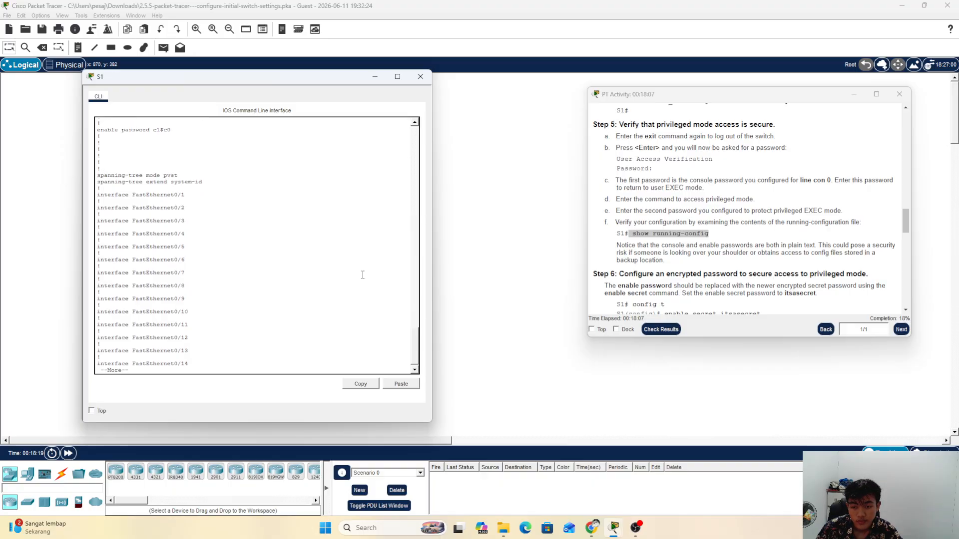
{"action": "key", "text": "Return"}
{"action": "key", "text": "Return"}
{"action": "key", "text": "Return"}
{"action": "key", "text": "Return"}
{"action": "key", "text": "Return"}
{"action": "key", "text": "Return"}
{"action": "key", "text": "Return"}
{"action": "key", "text": "Return"}
{"action": "key", "text": "Return"}
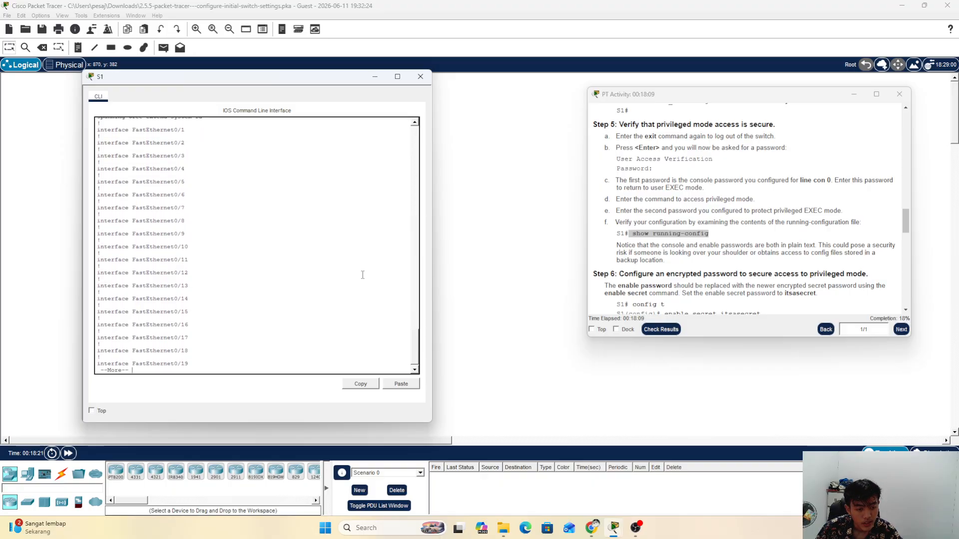
{"action": "key", "text": "Return"}
{"action": "key", "text": "Return"}
{"action": "key", "text": "Return"}
{"action": "key", "text": "Return"}
{"action": "key", "text": "Return"}
{"action": "key", "text": "Return"}
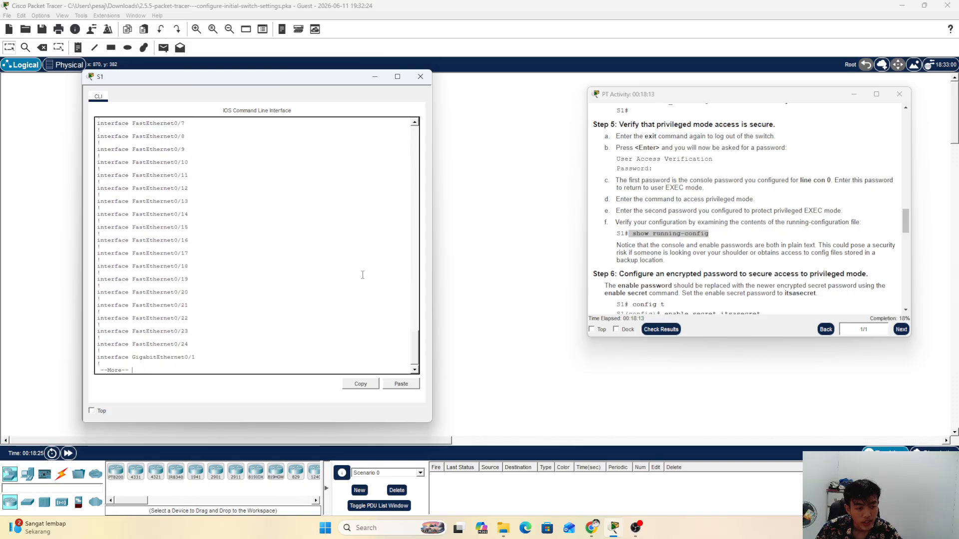
{"action": "key", "text": "Return"}
{"action": "key", "text": "Return"}
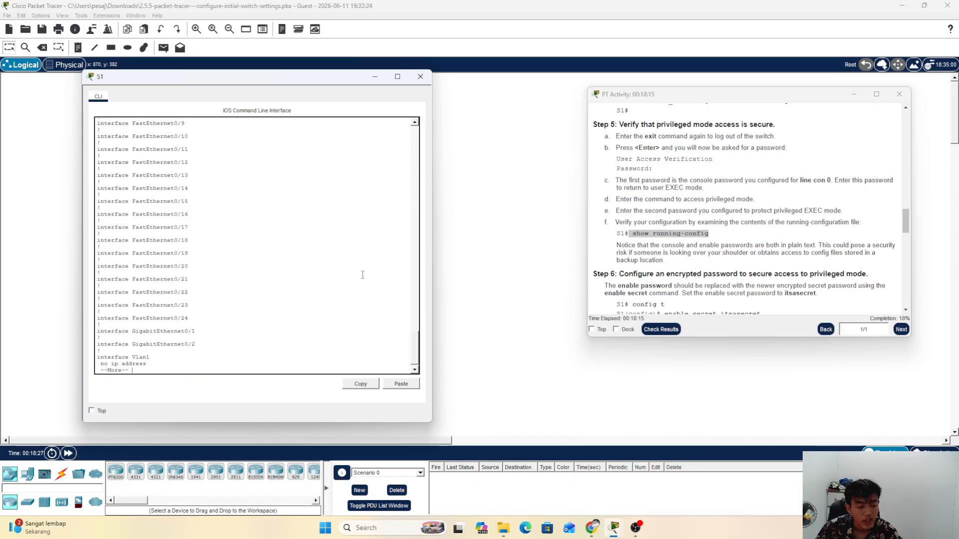
{"action": "key", "text": "Return"}
{"action": "key", "text": "Return"}
{"action": "key", "text": "Return"}
{"action": "key", "text": "Return"}
{"action": "key", "text": "Return"}
{"action": "key", "text": "Return"}
{"action": "key", "text": "Return"}
{"action": "key", "text": "Return"}
{"action": "key", "text": "Return"}
{"action": "key", "text": "Return"}
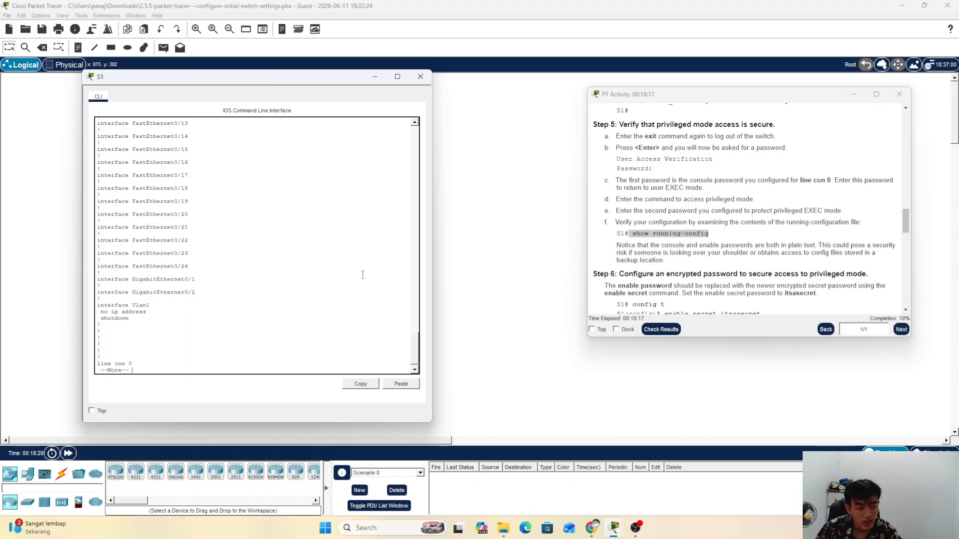
{"action": "key", "text": "Return"}
{"action": "key", "text": "Return"}
{"action": "key", "text": "Return"}
{"action": "key", "text": "Return"}
{"action": "key", "text": "Return"}
{"action": "key", "text": "Return"}
{"action": "key", "text": "Return"}
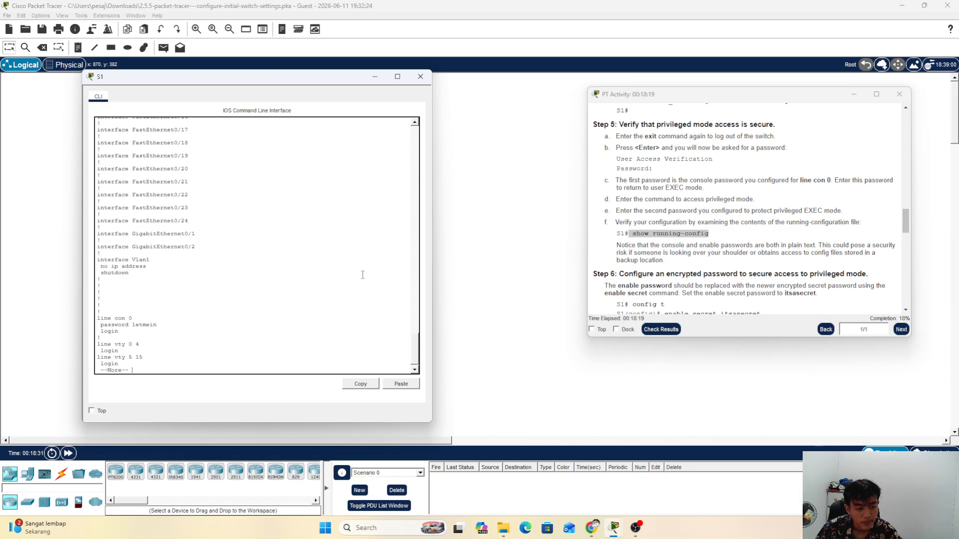
{"action": "key", "text": "Return"}
{"action": "key", "text": "Return"}
{"action": "key", "text": "Return"}
{"action": "key", "text": "Return"}
{"action": "key", "text": "Return"}
{"action": "key", "text": "Return"}
{"action": "key", "text": "Return"}
{"action": "key", "text": "Return"}
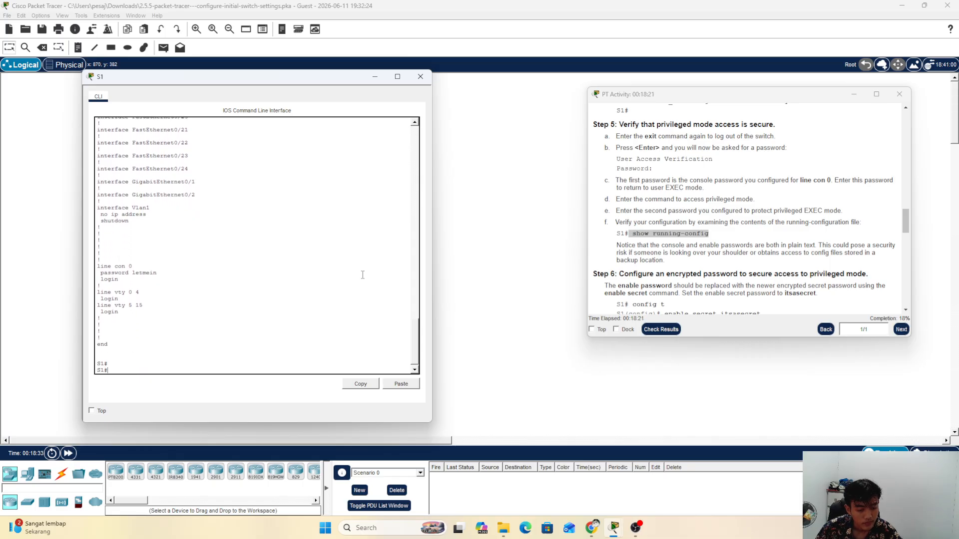
{"action": "key", "text": "Return"}
{"action": "key", "text": "Return"}
{"action": "key", "text": "Return"}
{"action": "key", "text": "Return"}
{"action": "key", "text": "Return"}
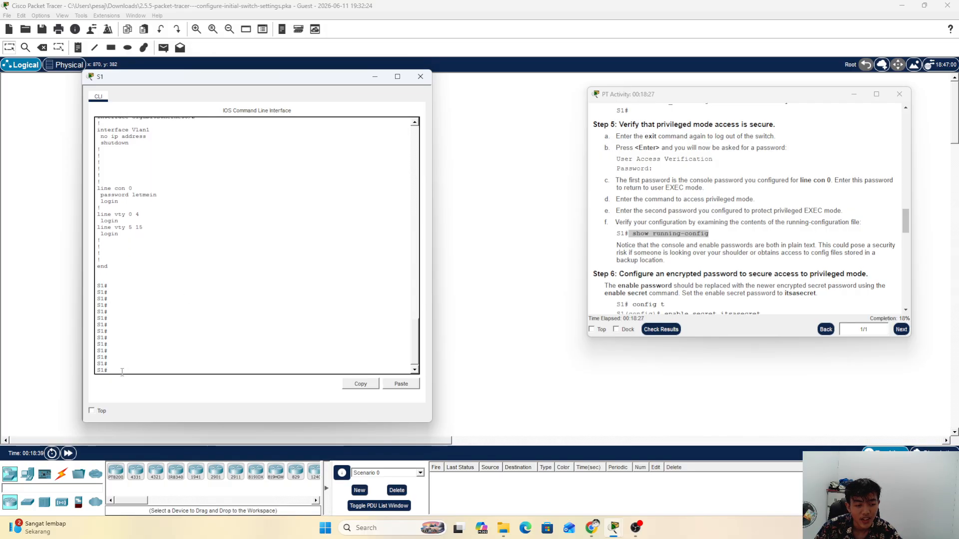
Step: Scroll the instructions to Step 6 and highlight its enable secret heading
{"action": "scroll", "coordinate": [697, 235], "scroll_direction": "down", "scroll_amount": 2}
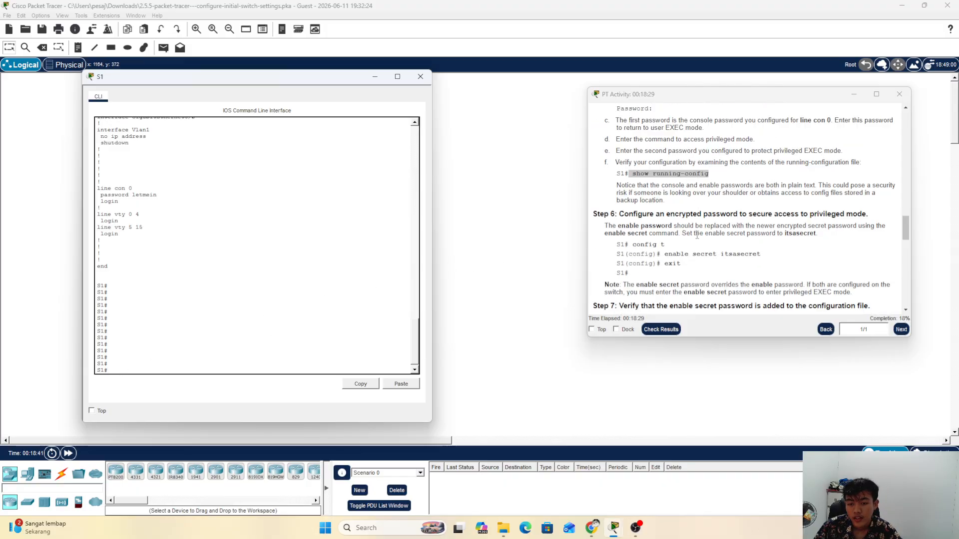
{"action": "scroll", "coordinate": [697, 236], "scroll_direction": "down", "scroll_amount": 2}
{"action": "left_click_drag", "start_coordinate": [688, 194], "coordinate": [685, 195]}
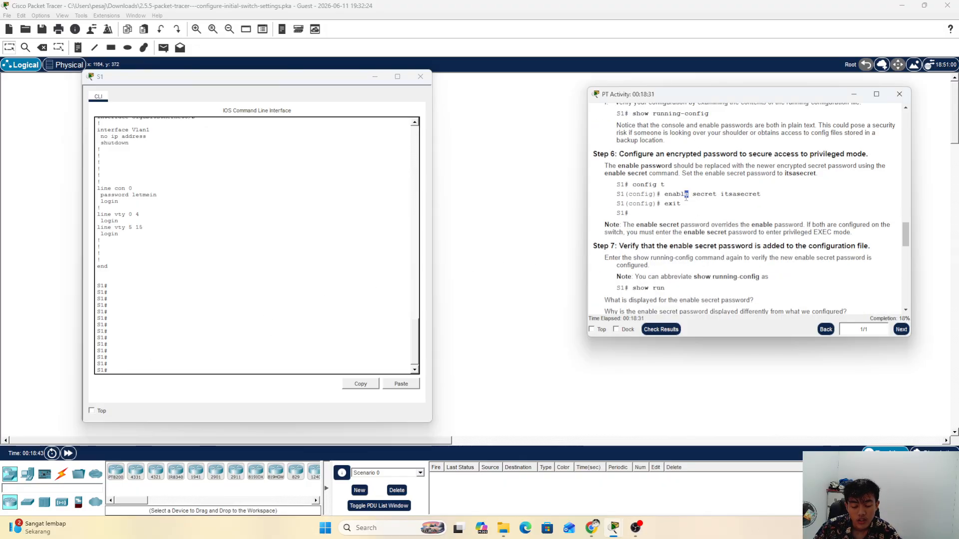
{"action": "left_click", "coordinate": [599, 156]}
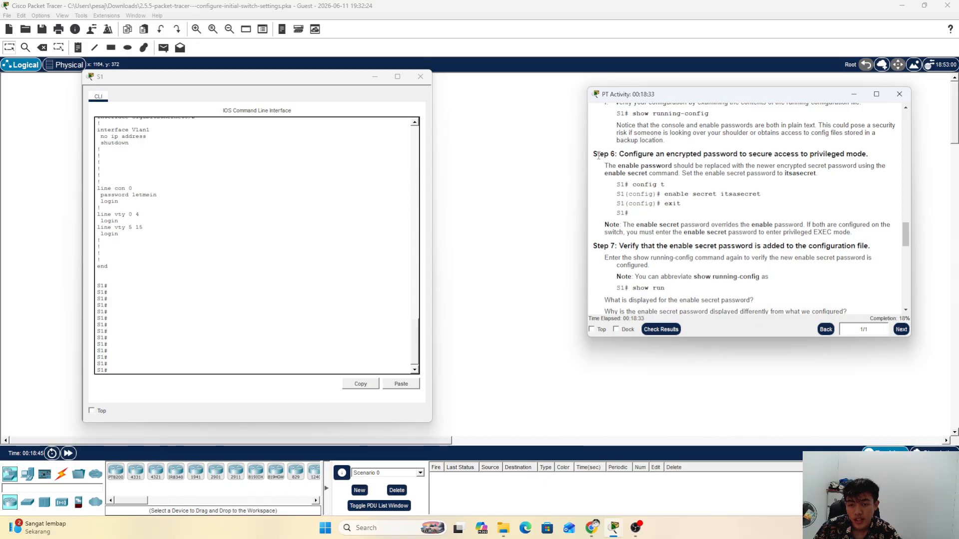
{"action": "left_click_drag", "start_coordinate": [598, 156], "coordinate": [872, 153]}
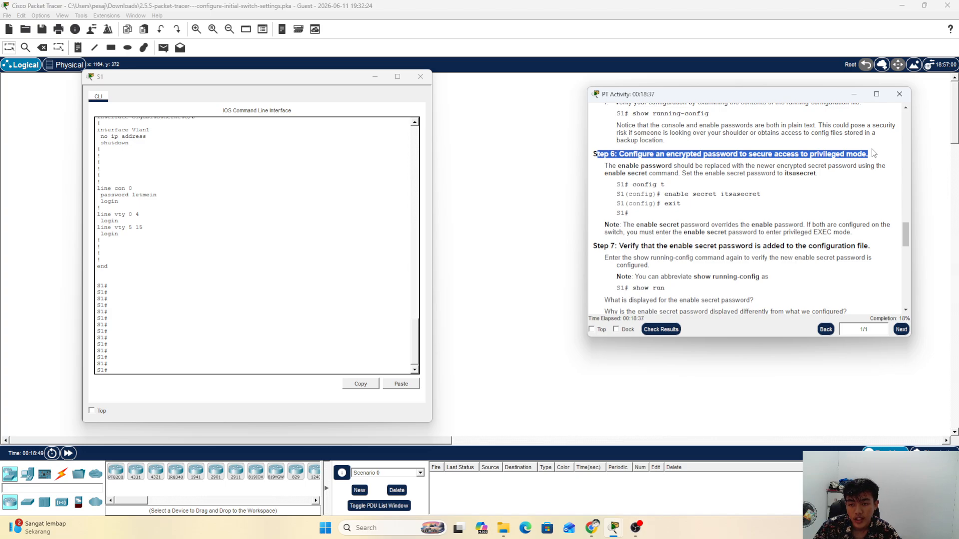
{"action": "left_click", "coordinate": [872, 154]}
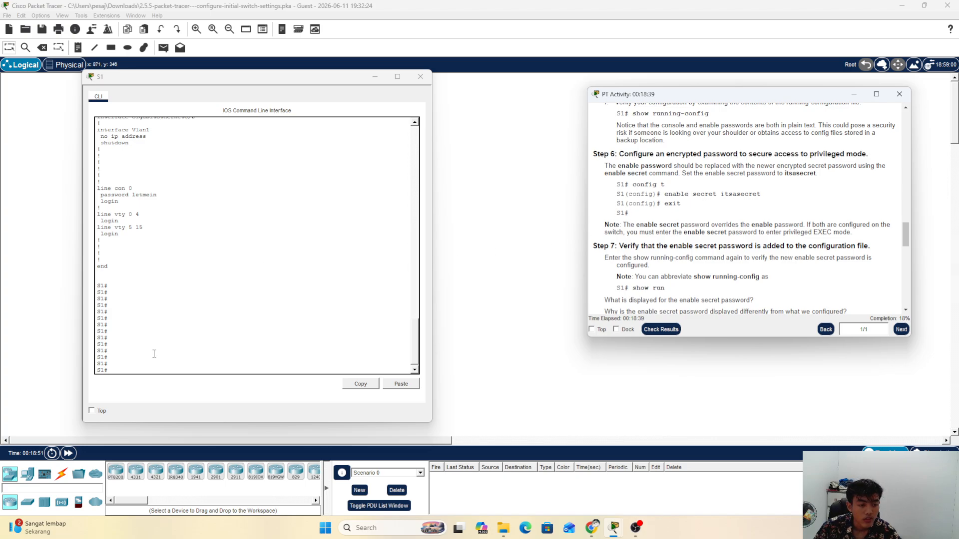
{"action": "left_click", "coordinate": [150, 370]}
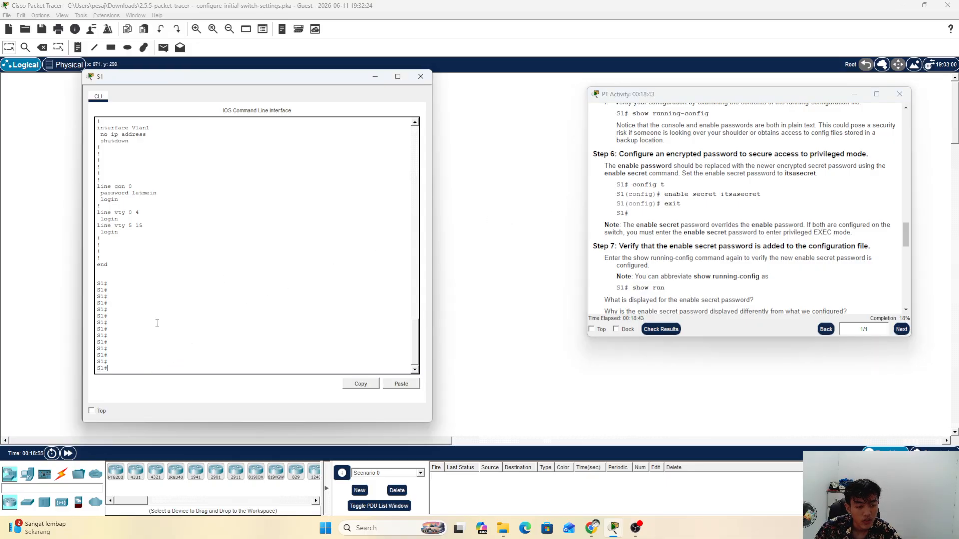
Step: Enter global configuration with 'conf t' and highlight the example enable secret command
{"action": "type", "text": "con"}
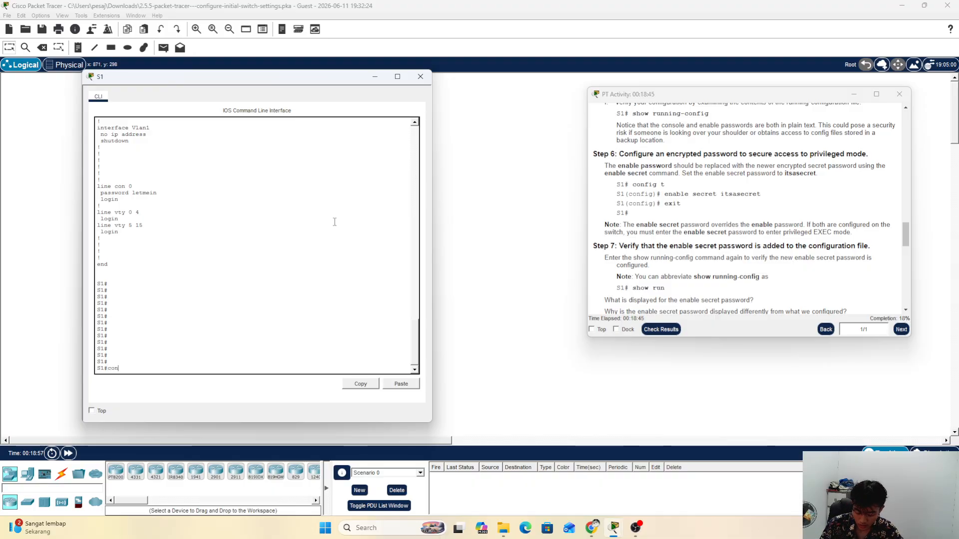
{"action": "type", "text": "f t"}
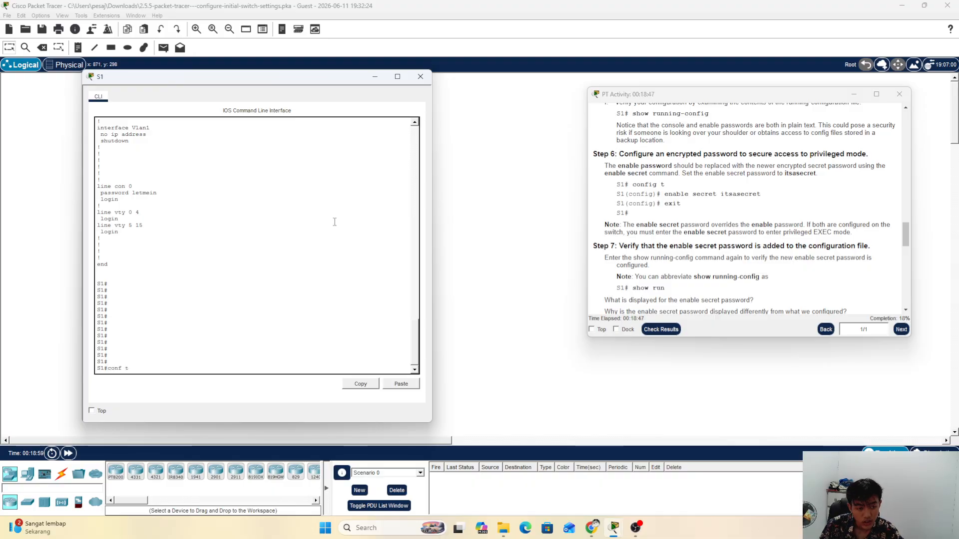
{"action": "key", "text": "Return"}
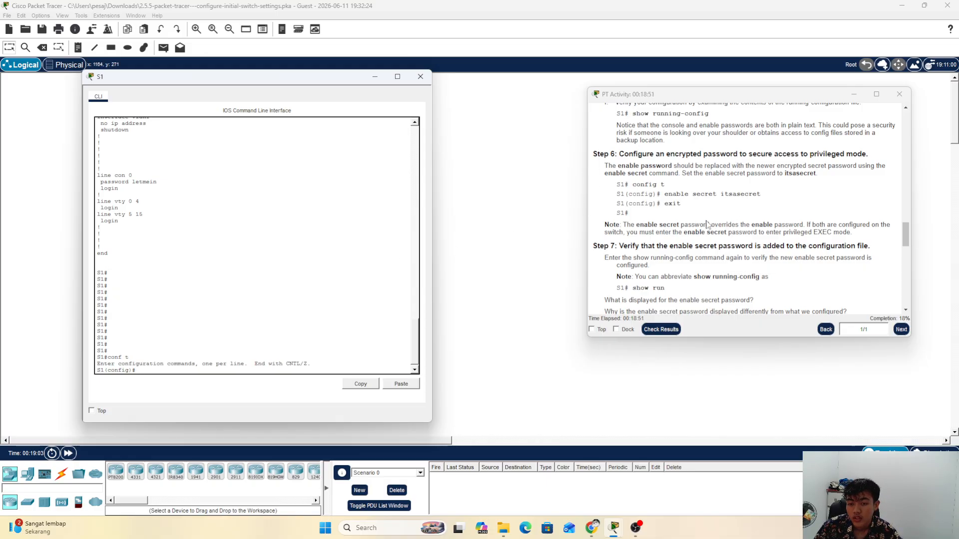
{"action": "scroll", "coordinate": [669, 184], "scroll_direction": "down", "scroll_amount": 3}
{"action": "scroll", "coordinate": [669, 184], "scroll_direction": "up", "scroll_amount": 1}
{"action": "left_click_drag", "start_coordinate": [664, 164], "coordinate": [755, 163]}
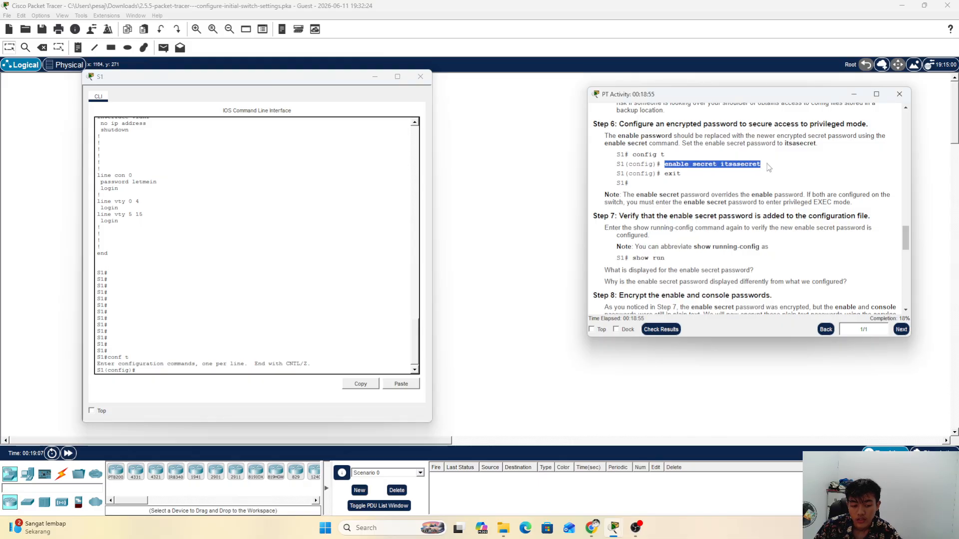
{"action": "left_click", "coordinate": [186, 372]}
Step: Start typing the 'enable secret' command with its secret password
{"action": "type", "text": "enab"}
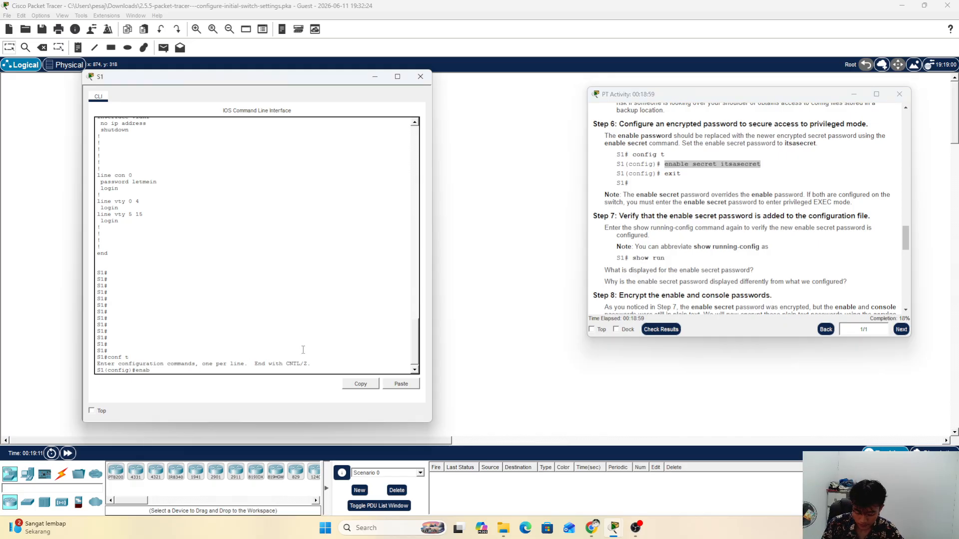
{"action": "type", "text": "kl"}
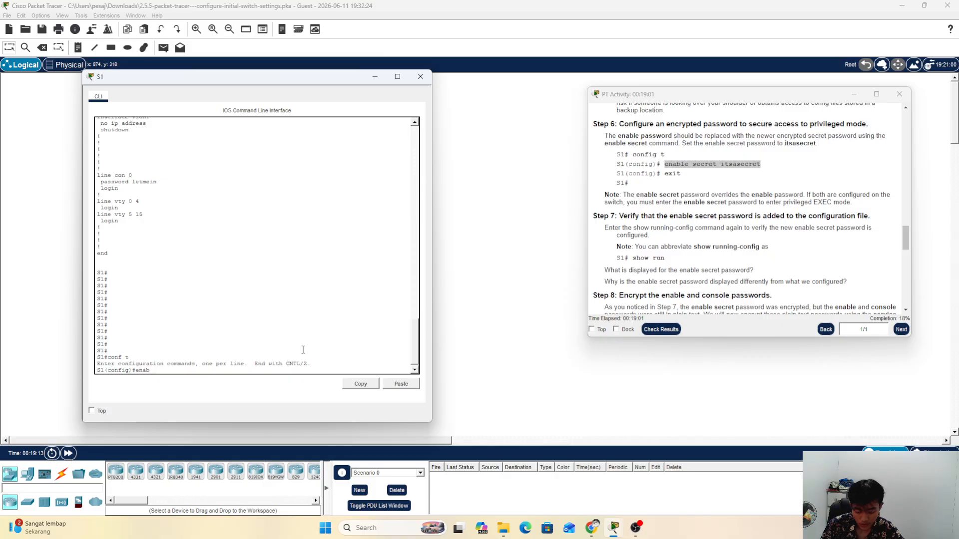
{"action": "key", "text": "BackSpace"}
{"action": "key", "text": "BackSpace"}
{"action": "type", "text": "le secret it"}
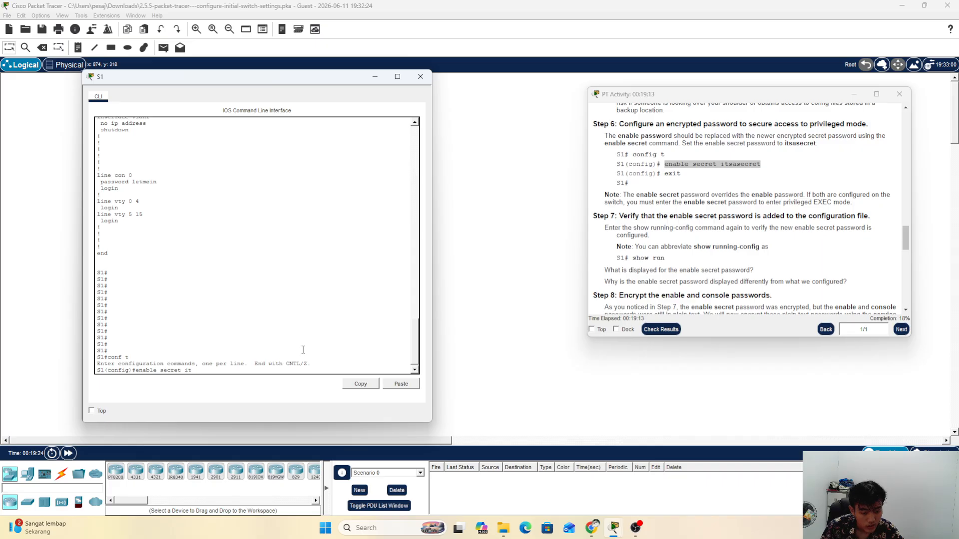
{"action": "key", "text": "BackSpace"}
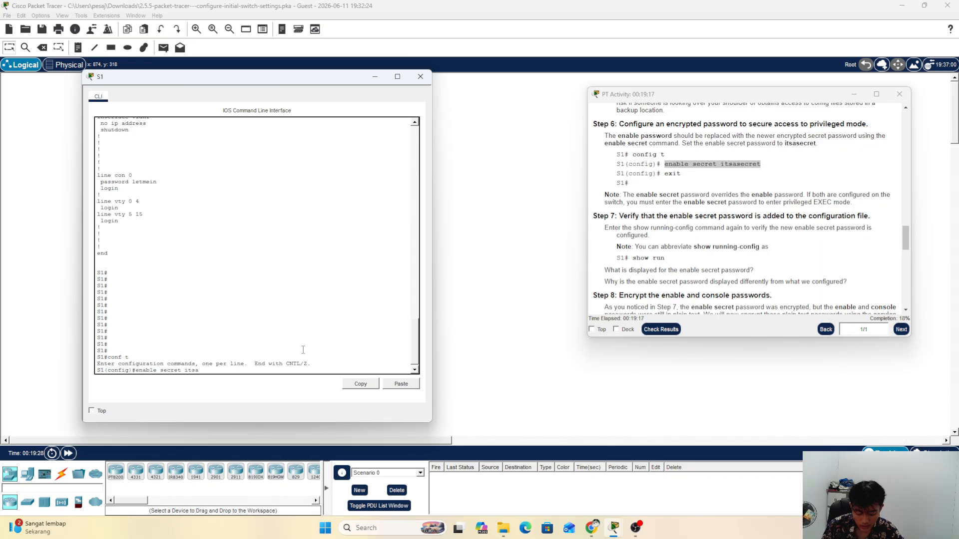
{"action": "type", "text": "secret"}
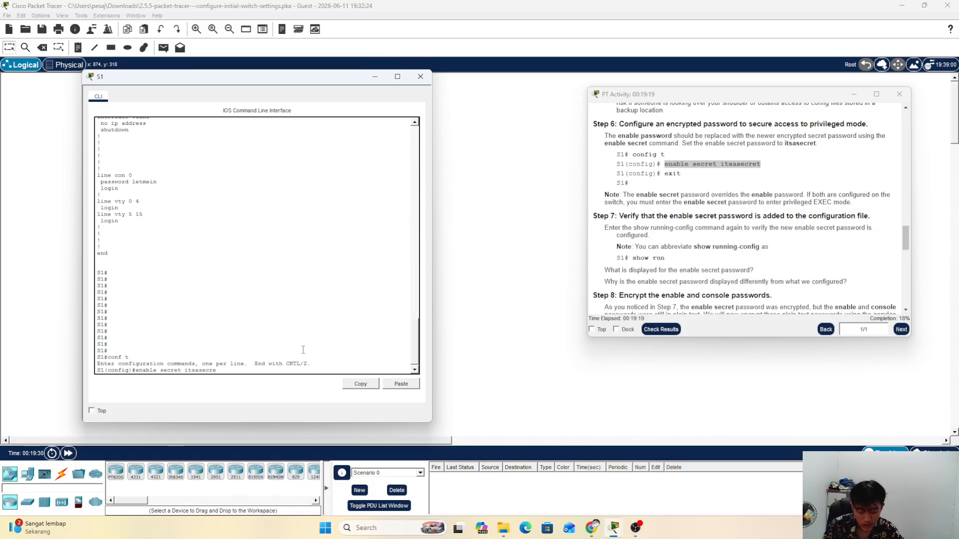
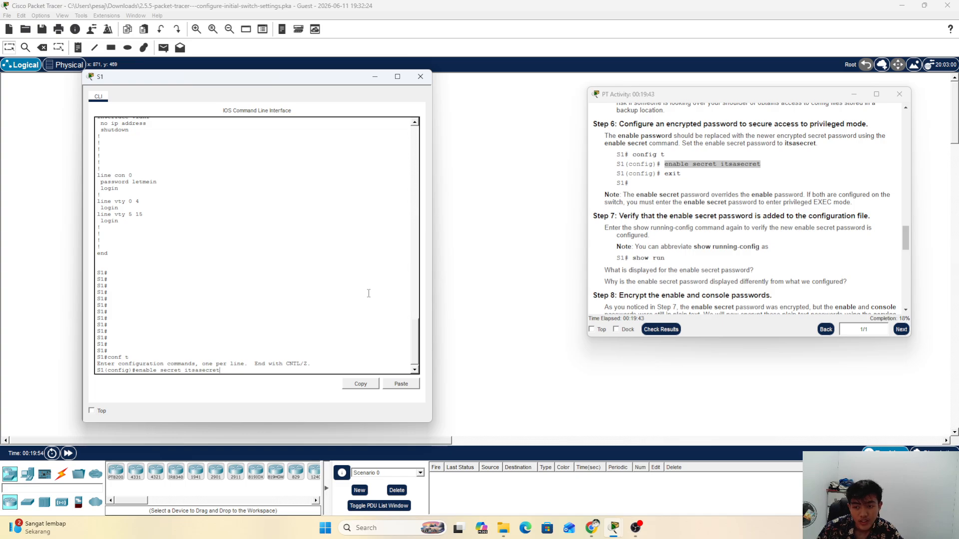
Step: Apply the enable secret password on S1, exit configuration mode and return to a fresh S1# prompt
{"action": "key", "text": "Return"}
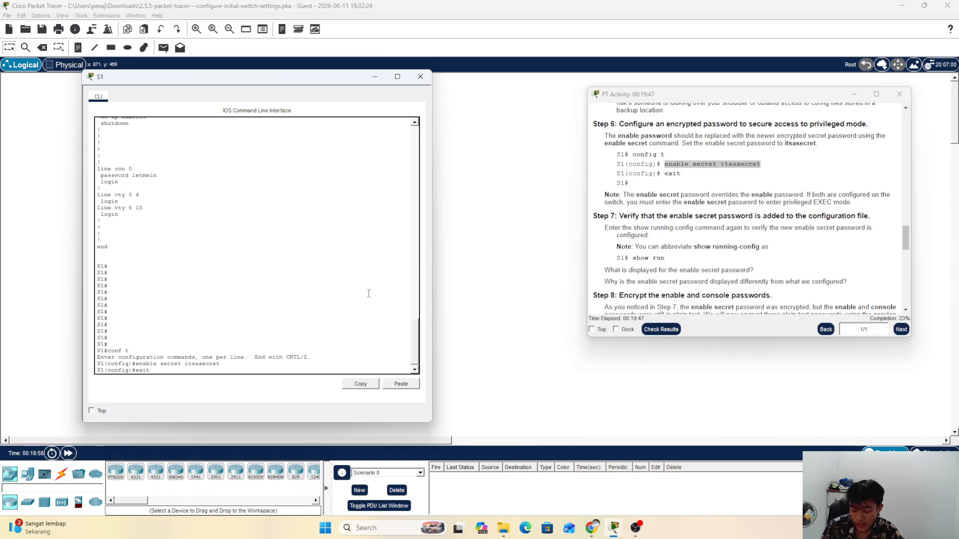
{"action": "key", "text": "Return"}
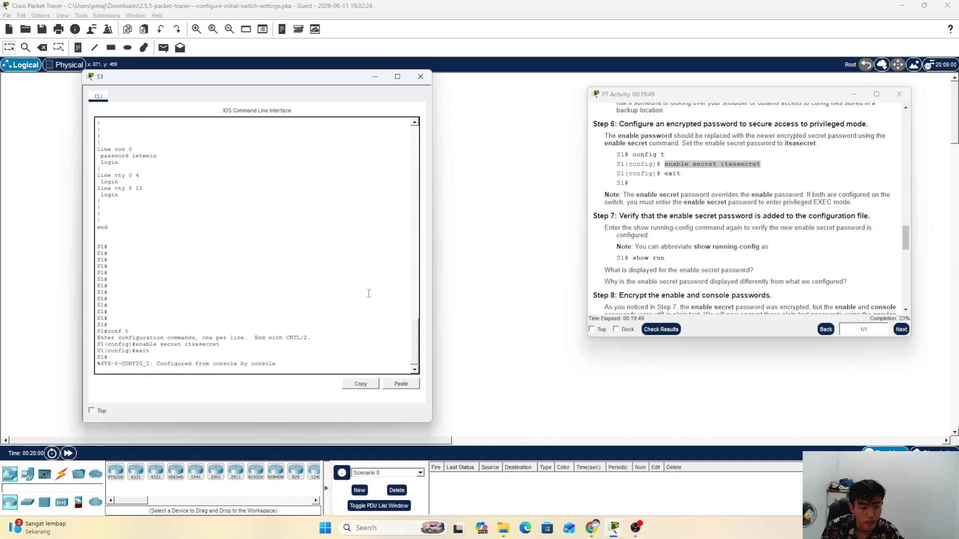
{"action": "key", "text": "Return"}
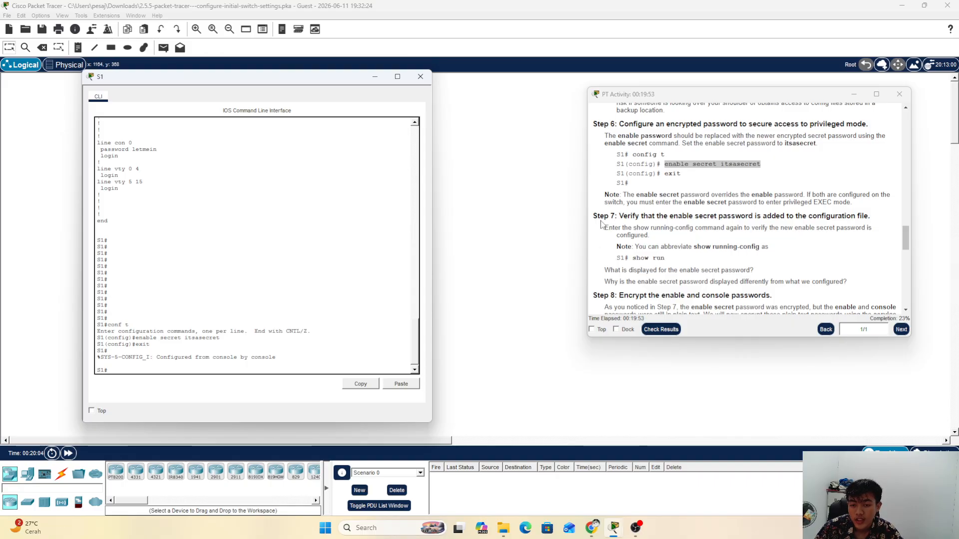
Step: Read the Step 7 verification heading in the instructions, then go back to the S1 command line
{"action": "left_click_drag", "start_coordinate": [594, 217], "coordinate": [875, 218]}
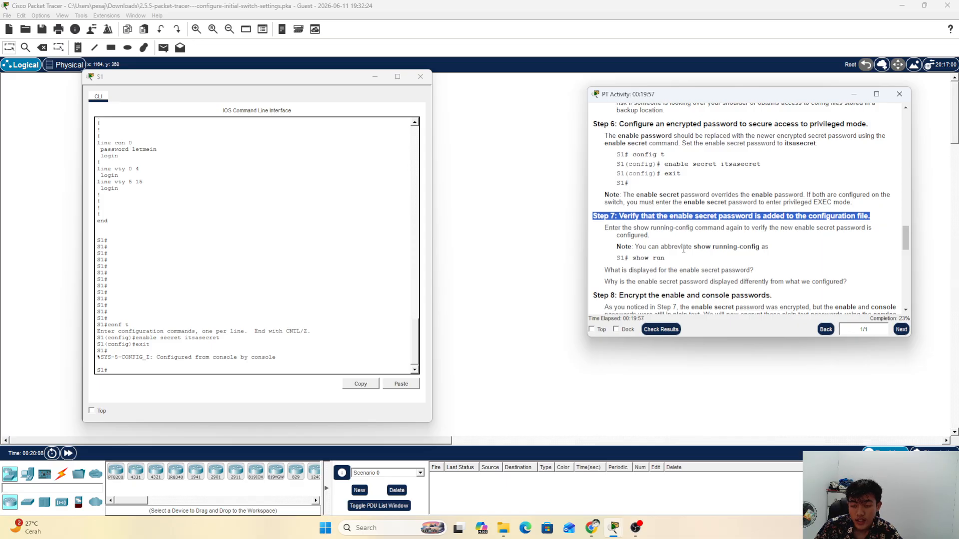
{"action": "scroll", "coordinate": [736, 240], "scroll_direction": "down", "scroll_amount": 3}
{"action": "left_click", "coordinate": [642, 196]}
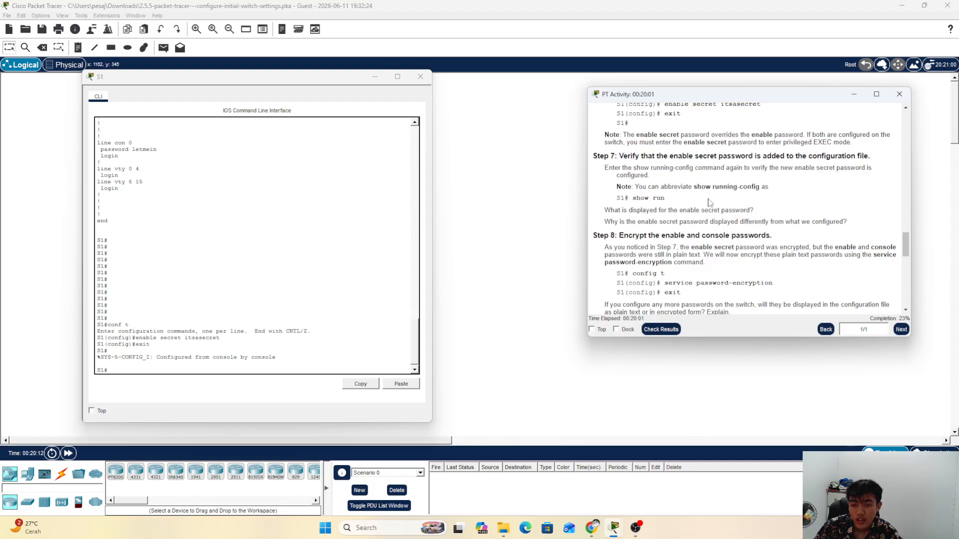
{"action": "left_click", "coordinate": [156, 372]}
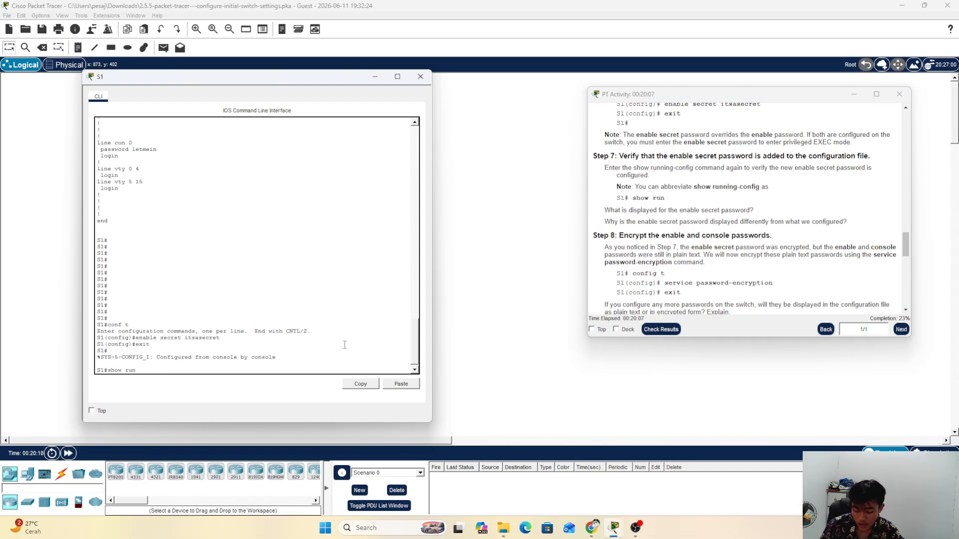
Step: Run show run on S1 and highlight the encrypted enable secret line
{"action": "key", "text": "Return"}
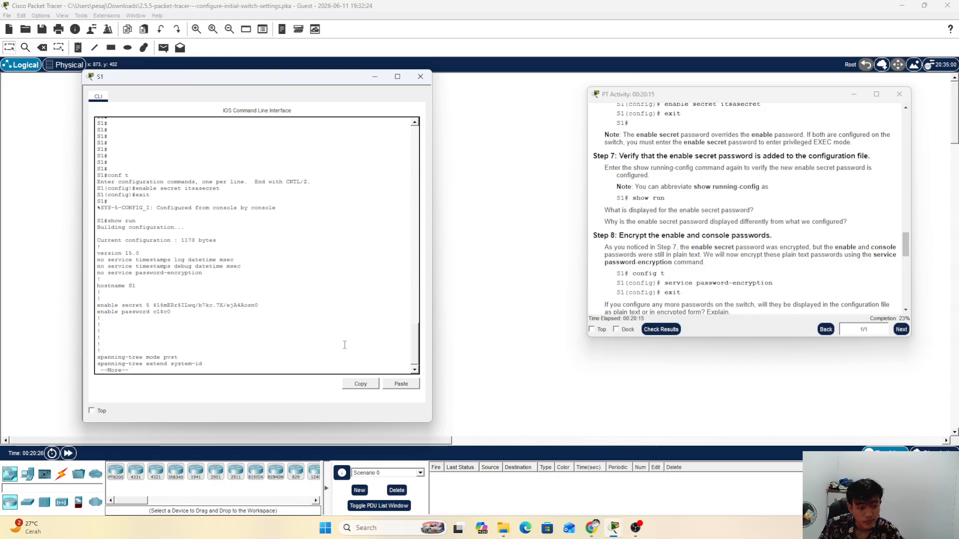
{"action": "key", "text": "Return"}
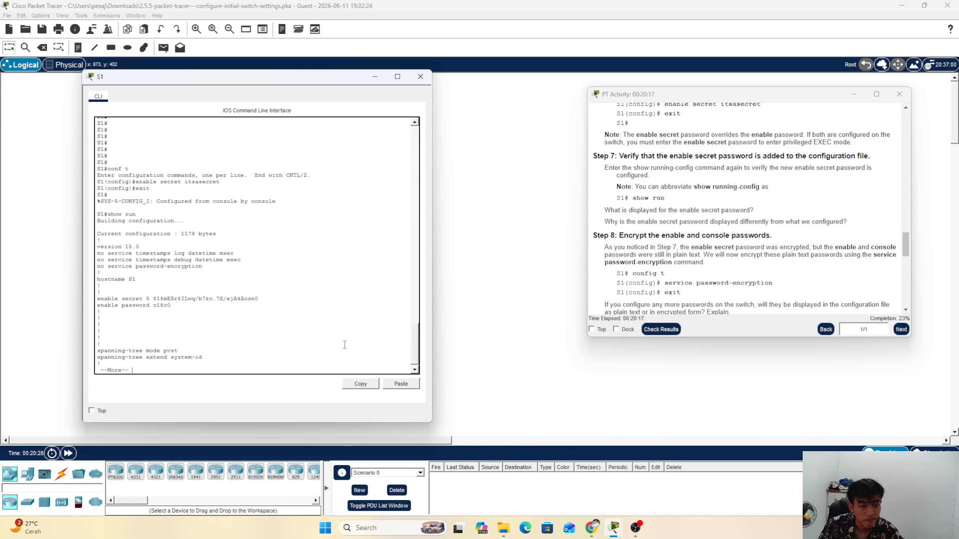
{"action": "key", "text": "Return"}
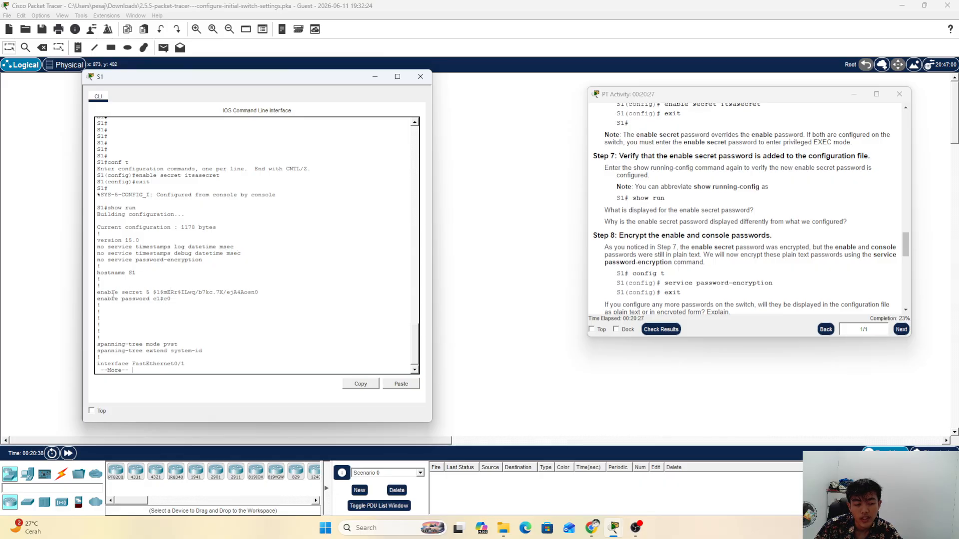
{"action": "left_click_drag", "start_coordinate": [113, 295], "coordinate": [256, 294]}
{"action": "left_click", "coordinate": [256, 294]}
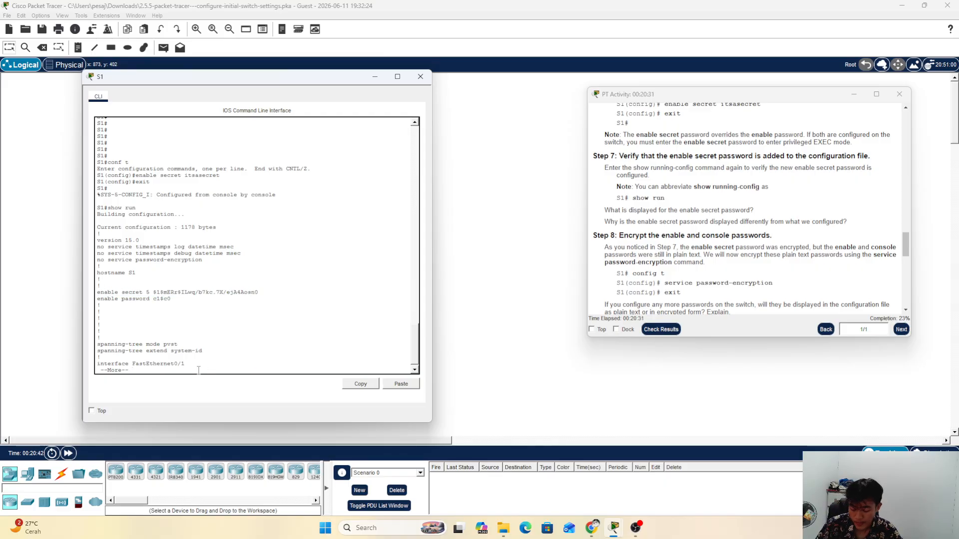
Step: Page through the running configuration to the end and scroll the instructions toward Step 8
{"action": "key", "text": "Return"}
{"action": "key", "text": "Return"}
{"action": "key", "text": "Return"}
{"action": "key", "text": "Return"}
{"action": "key", "text": "Return"}
{"action": "key", "text": "Return"}
{"action": "key", "text": "Return"}
{"action": "key", "text": "Return"}
{"action": "key", "text": "Return"}
{"action": "key", "text": "Return"}
{"action": "key", "text": "Return"}
{"action": "key", "text": "Return"}
{"action": "key", "text": "Return"}
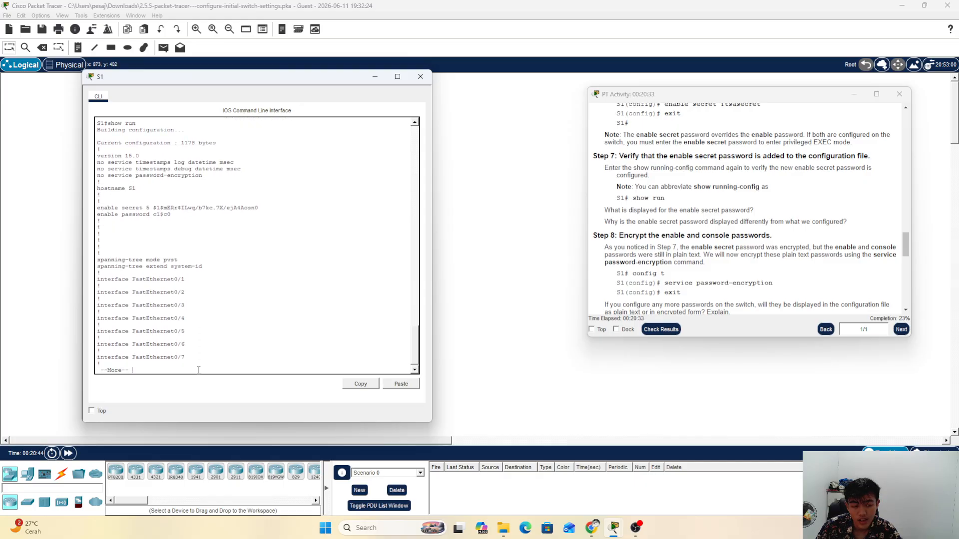
{"action": "key", "text": "Return"}
{"action": "key", "text": "Return"}
{"action": "key", "text": "Return"}
{"action": "key", "text": "Return"}
{"action": "key", "text": "Return"}
{"action": "key", "text": "Return"}
{"action": "key", "text": "Return"}
{"action": "key", "text": "Return"}
{"action": "key", "text": "Return"}
{"action": "key", "text": "Return"}
{"action": "key", "text": "Return"}
{"action": "key", "text": "Return"}
{"action": "key", "text": "Return"}
{"action": "key", "text": "Return"}
{"action": "key", "text": "Return"}
{"action": "key", "text": "Return"}
{"action": "key", "text": "Return"}
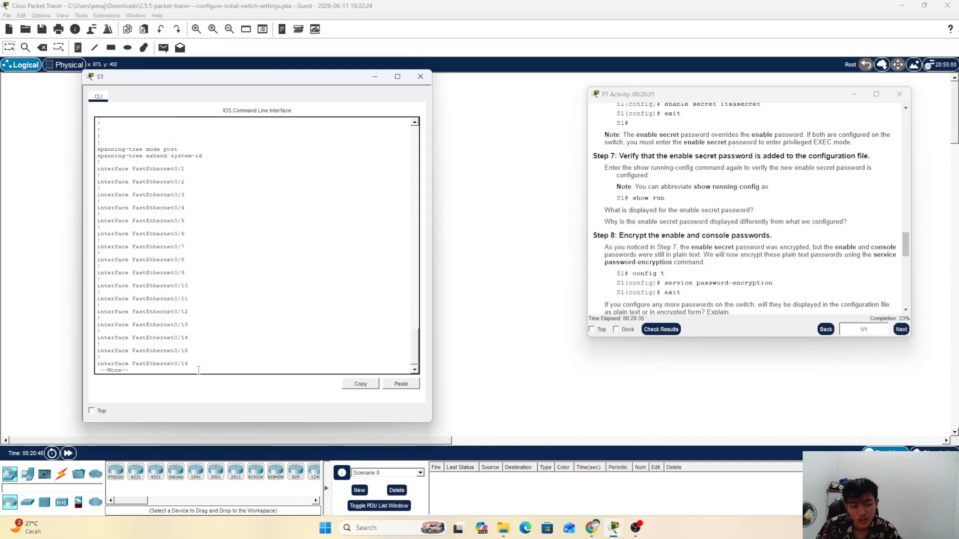
{"action": "key", "text": "Return"}
{"action": "key", "text": "Return"}
{"action": "key", "text": "Return"}
{"action": "key", "text": "Return"}
{"action": "key", "text": "Return"}
{"action": "key", "text": "Return"}
{"action": "key", "text": "Return"}
{"action": "key", "text": "Return"}
{"action": "key", "text": "Return"}
{"action": "key", "text": "Return"}
{"action": "key", "text": "Return"}
{"action": "key", "text": "Return"}
{"action": "key", "text": "Return"}
{"action": "key", "text": "Return"}
{"action": "key", "text": "Return"}
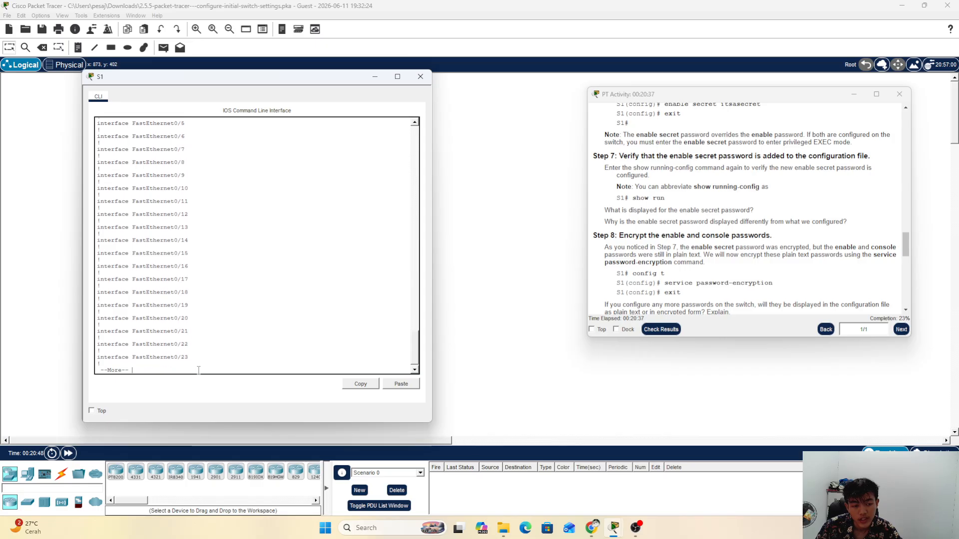
{"action": "key", "text": "Return"}
{"action": "key", "text": "Return"}
{"action": "key", "text": "Return"}
{"action": "key", "text": "Return"}
{"action": "key", "text": "Return"}
{"action": "key", "text": "Return"}
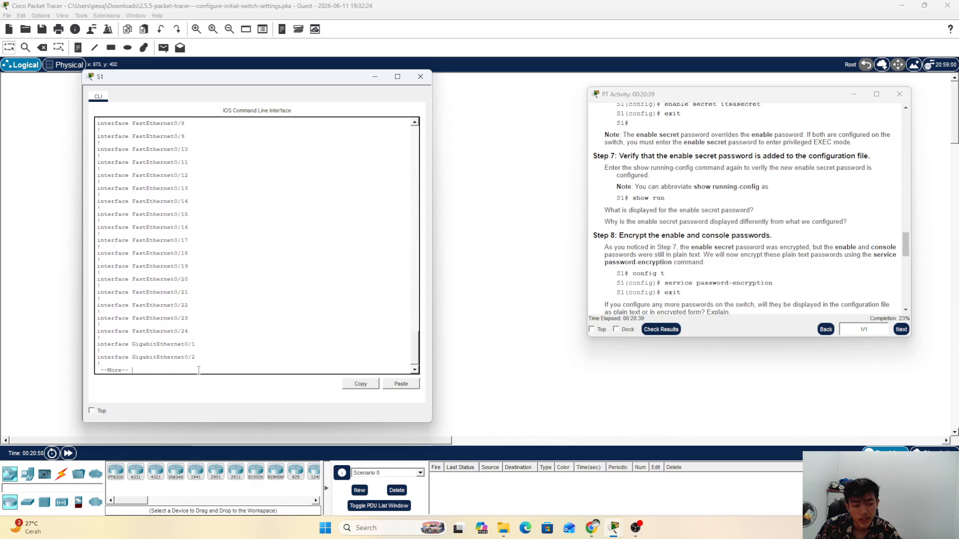
{"action": "key", "text": "Return"}
{"action": "key", "text": "Return"}
{"action": "key", "text": "Return"}
{"action": "key", "text": "Return"}
{"action": "key", "text": "Return"}
{"action": "key", "text": "Return"}
{"action": "key", "text": "Return"}
{"action": "key", "text": "Return"}
{"action": "key", "text": "Return"}
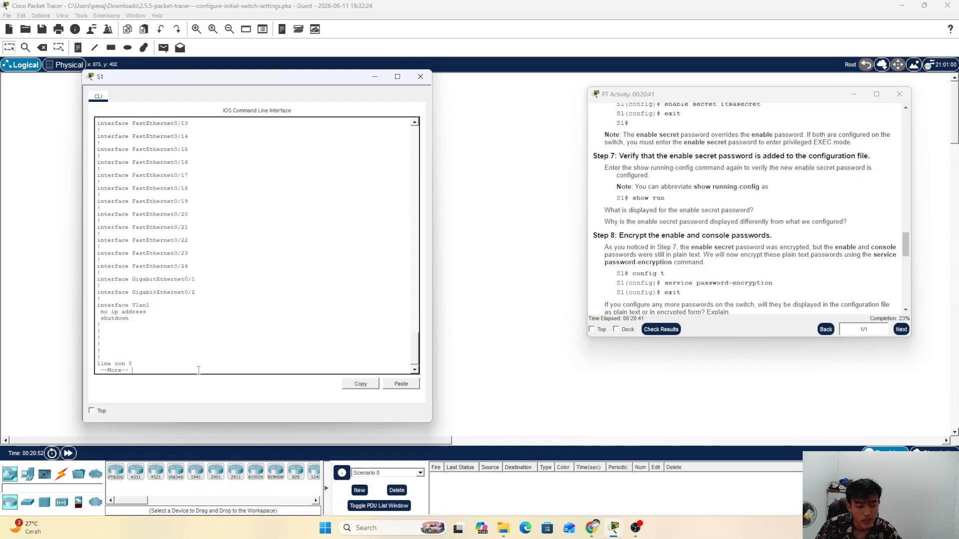
{"action": "key", "text": "Return"}
{"action": "key", "text": "Return"}
{"action": "key", "text": "Return"}
{"action": "key", "text": "Return"}
{"action": "key", "text": "Return"}
{"action": "key", "text": "Return"}
{"action": "key", "text": "Return"}
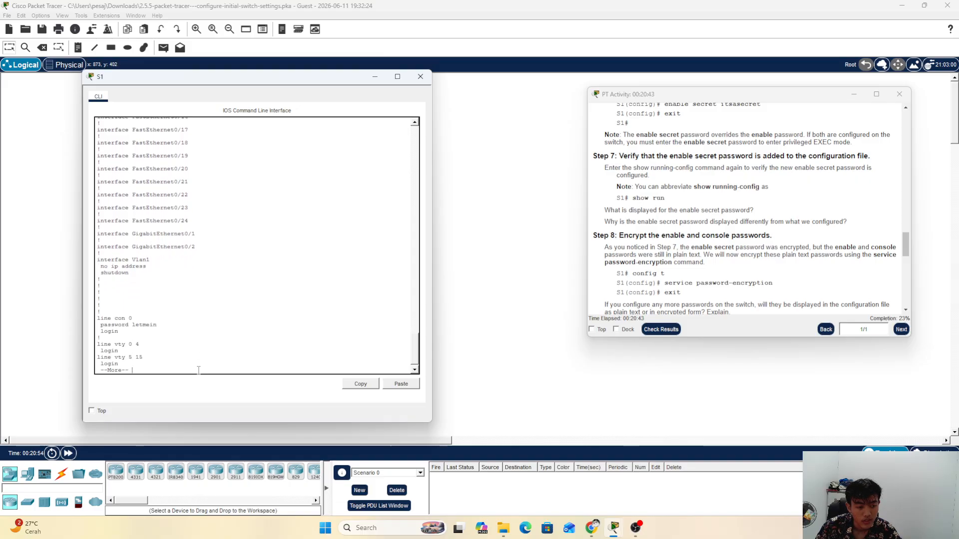
{"action": "key", "text": "Return"}
{"action": "key", "text": "Return"}
{"action": "key", "text": "Return"}
{"action": "key", "text": "Return"}
{"action": "key", "text": "Return"}
{"action": "key", "text": "Return"}
{"action": "key", "text": "Return"}
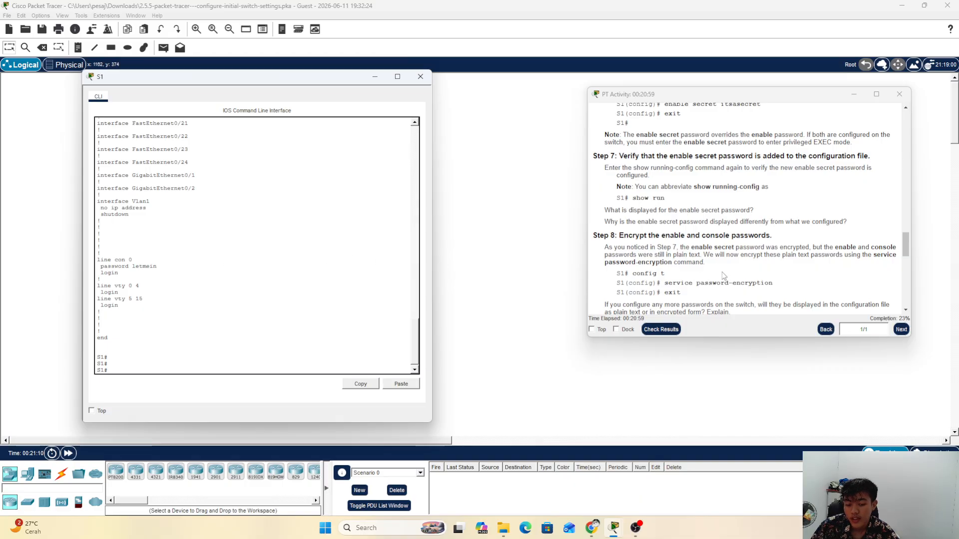
{"action": "scroll", "coordinate": [725, 260], "scroll_direction": "down", "scroll_amount": 1}
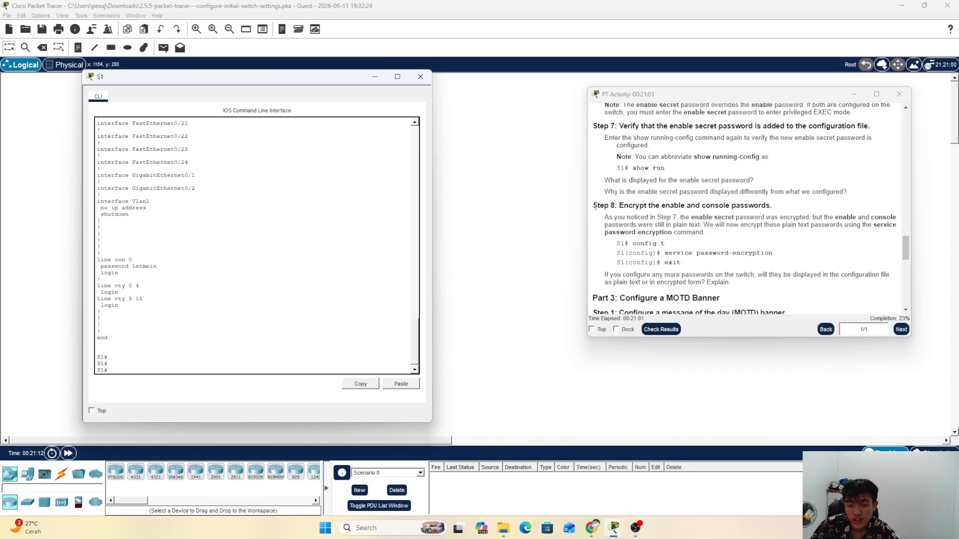
Step: Review the Step 8 heading and enter global configuration mode on S1 with conf t
{"action": "left_click_drag", "start_coordinate": [847, 192], "coordinate": [794, 205]}
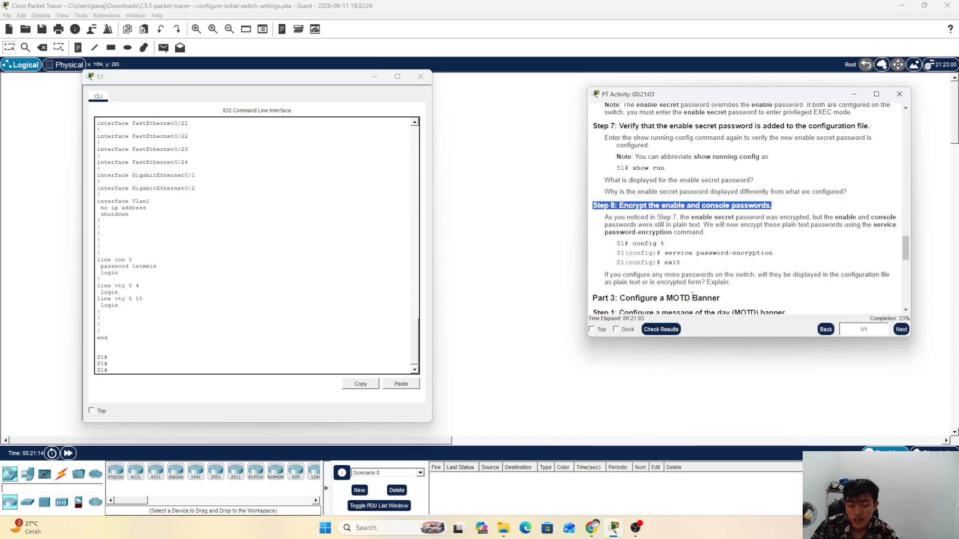
{"action": "left_click", "coordinate": [676, 234]}
{"action": "scroll", "coordinate": [676, 234], "scroll_direction": "down", "scroll_amount": 1}
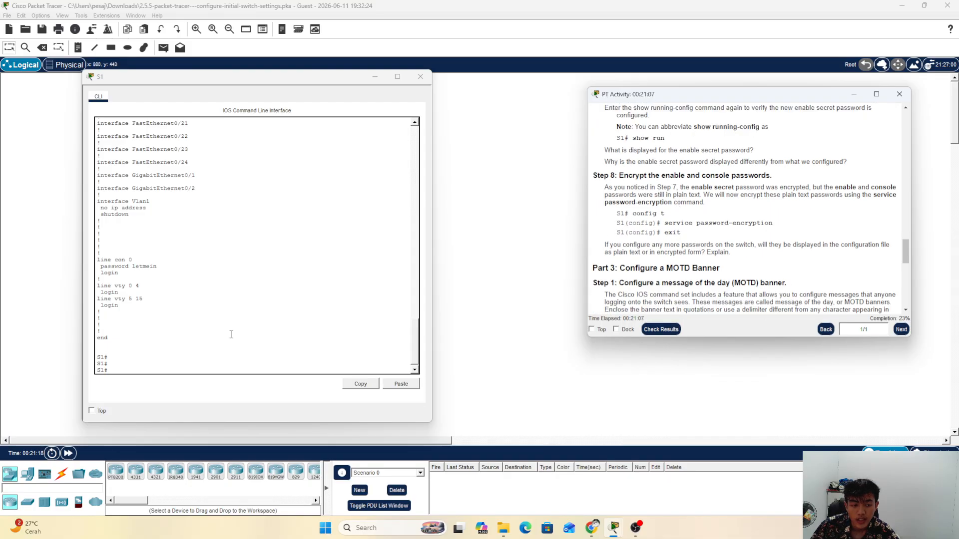
{"action": "left_click", "coordinate": [189, 361]}
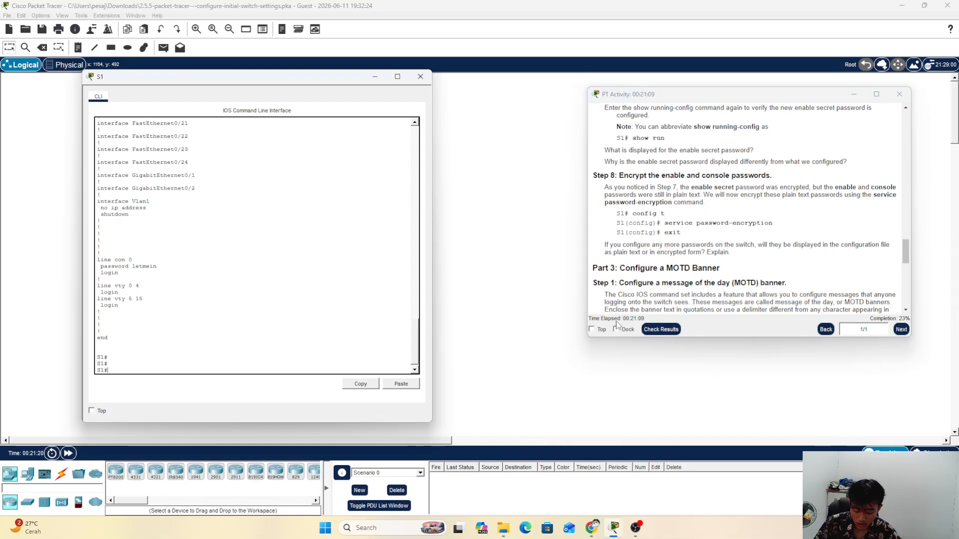
{"action": "type", "text": "conf"}
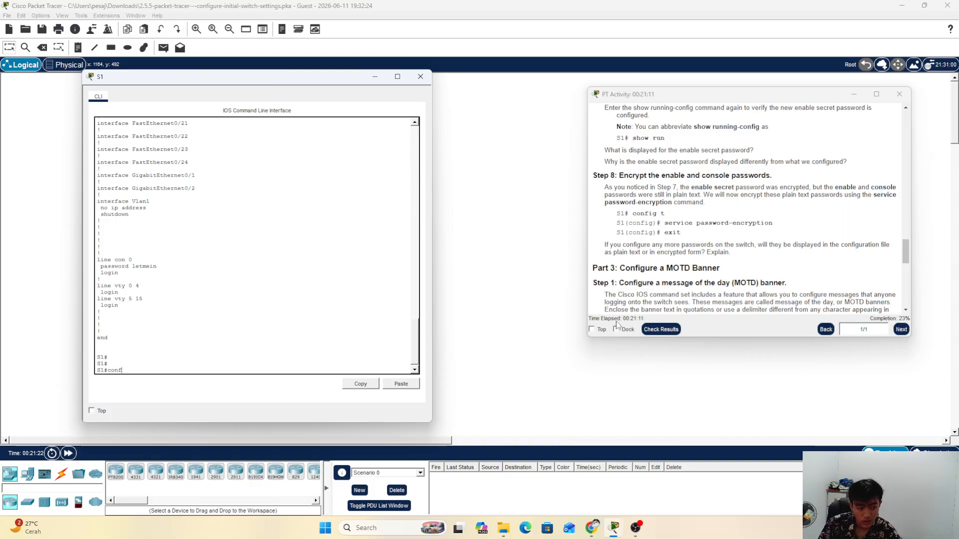
{"action": "type", "text": " t"}
{"action": "key", "text": "Return"}
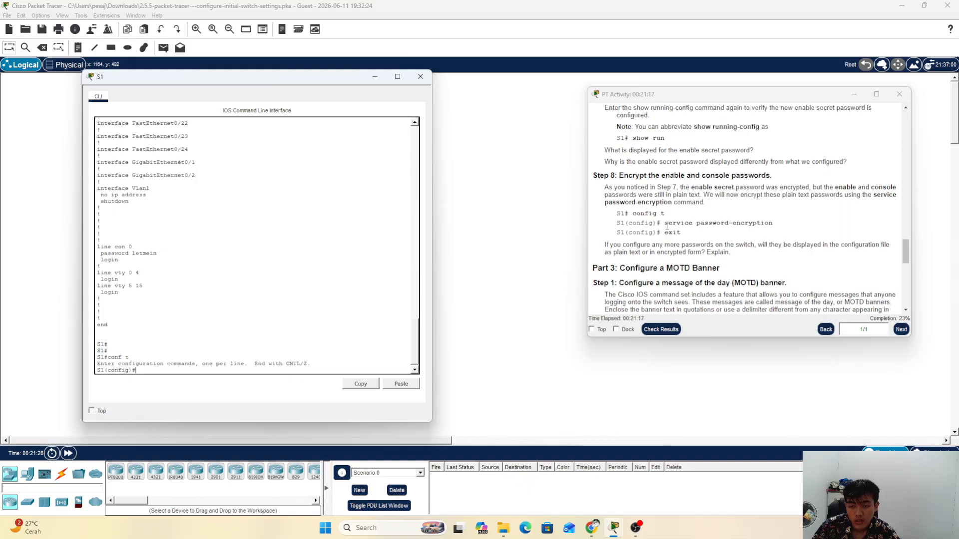
Step: Enable service password-encryption on S1 and exit configuration mode
{"action": "left_click_drag", "start_coordinate": [668, 224], "coordinate": [783, 227]}
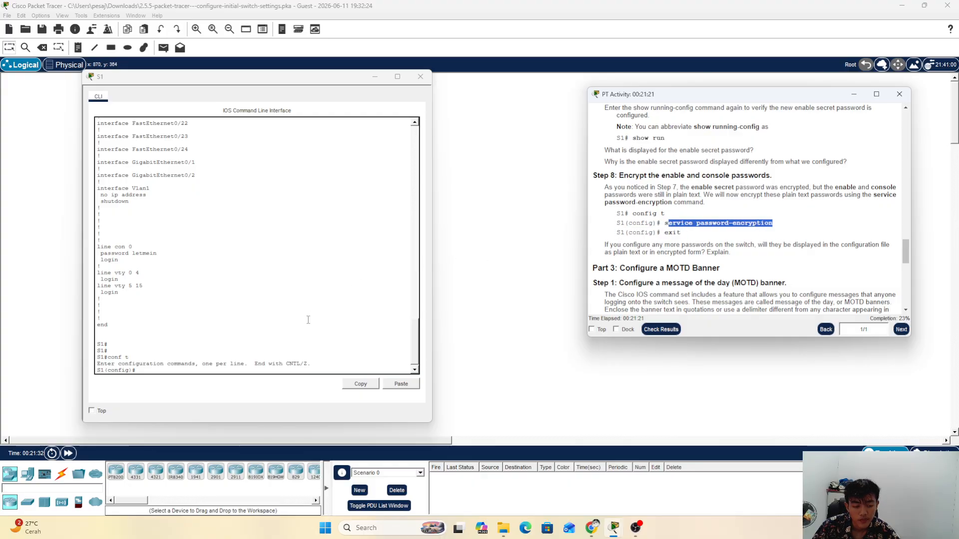
{"action": "left_click", "coordinate": [229, 360]}
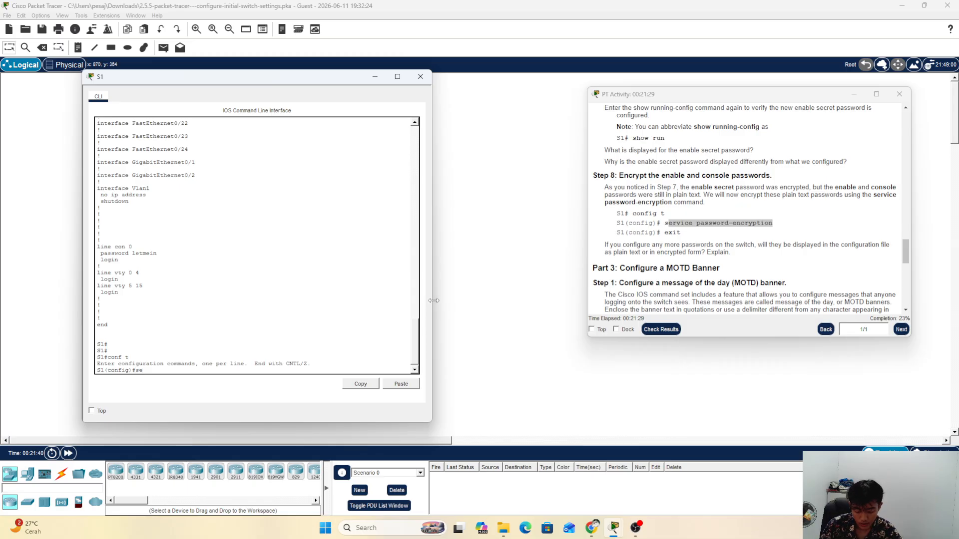
{"action": "type", "text": "service"}
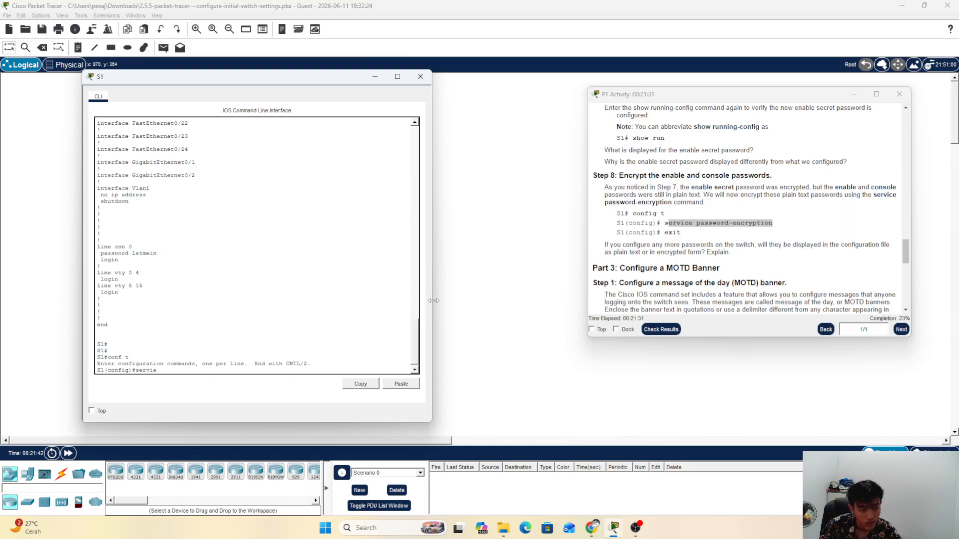
{"action": "type", "text": "ce"}
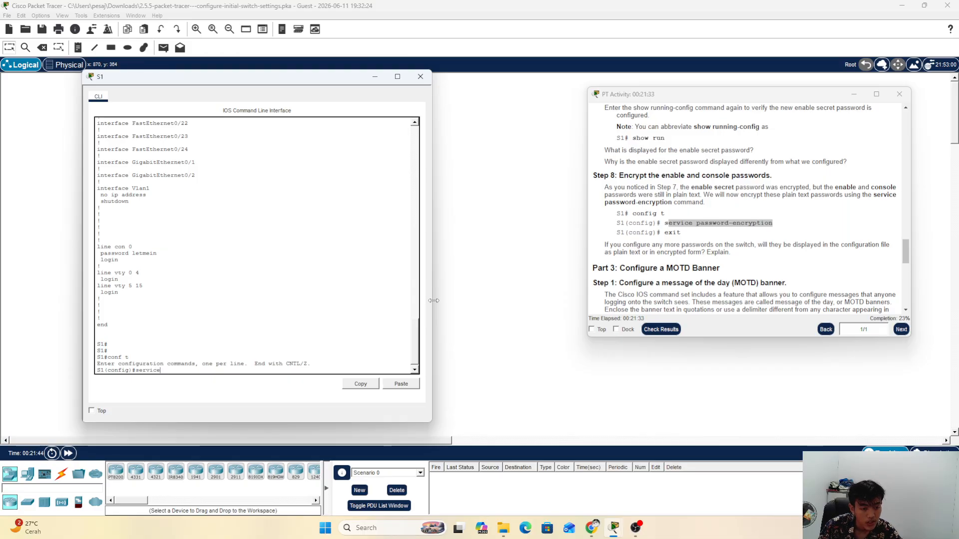
{"action": "type", "text": " pa"}
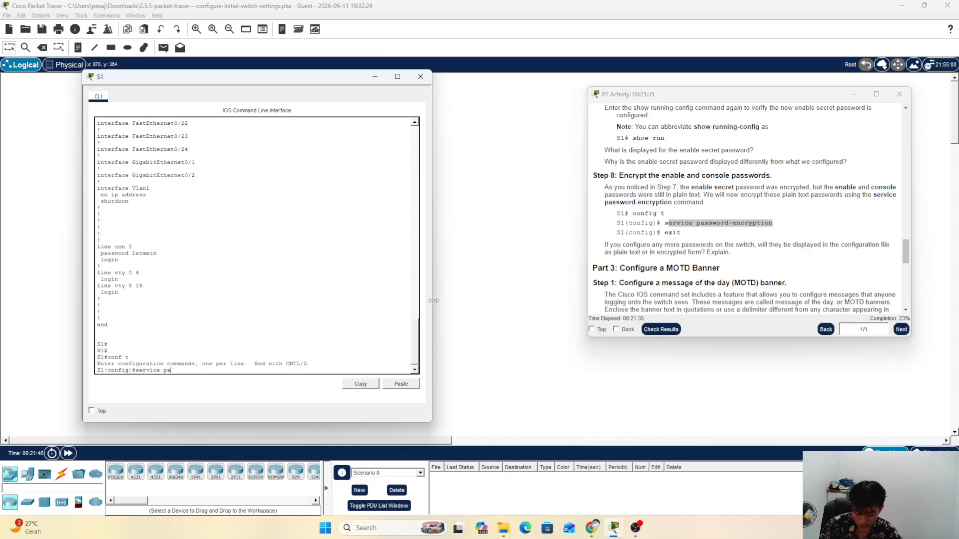
{"action": "type", "text": "ssword"}
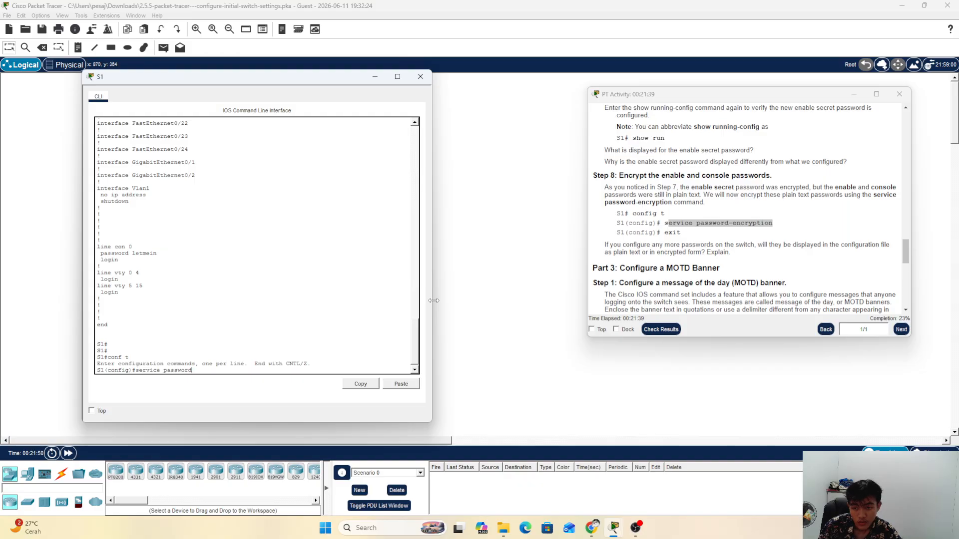
{"action": "type", "text": "-"}
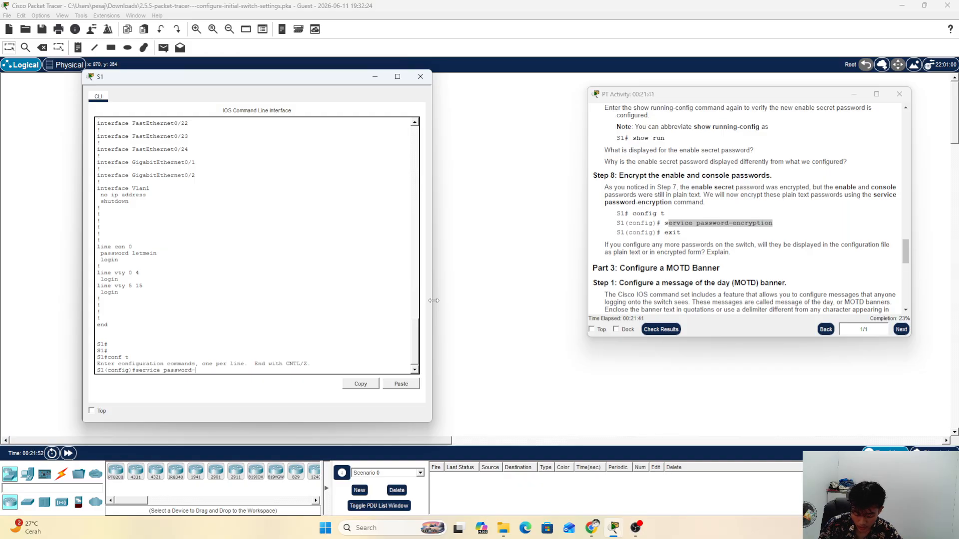
{"action": "type", "text": "encrp"}
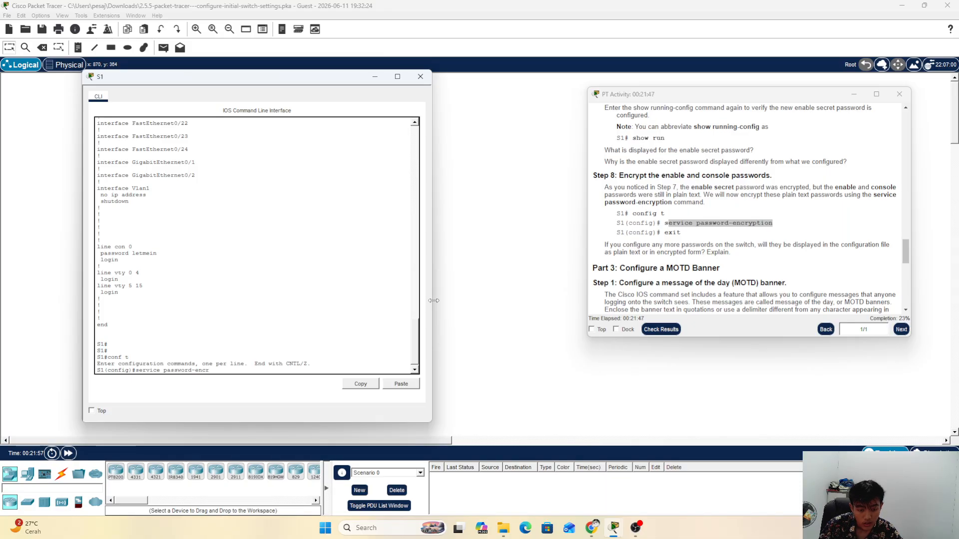
{"action": "key", "text": "BackSpace"}
{"action": "type", "text": "yption"}
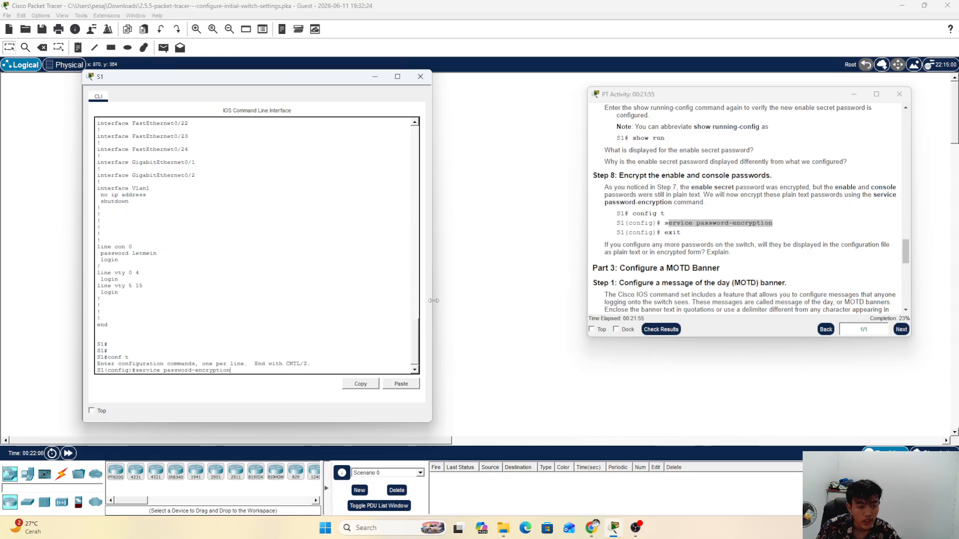
{"action": "key", "text": "Return"}
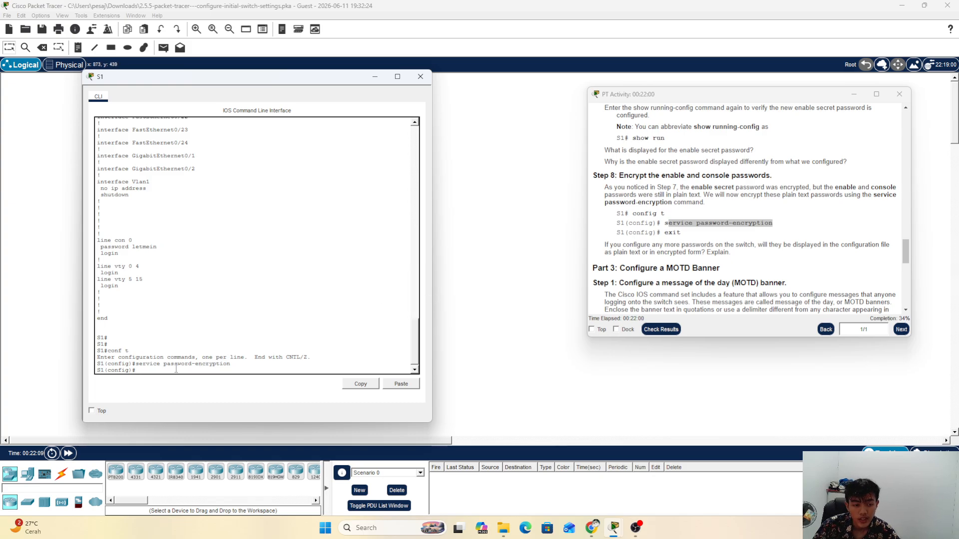
{"action": "type", "text": "exi"}
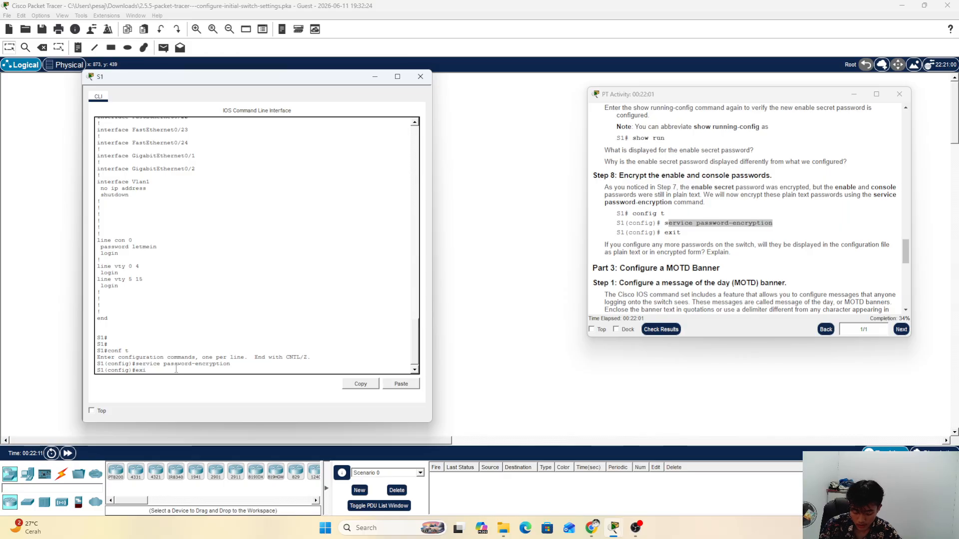
{"action": "type", "text": "tt"}
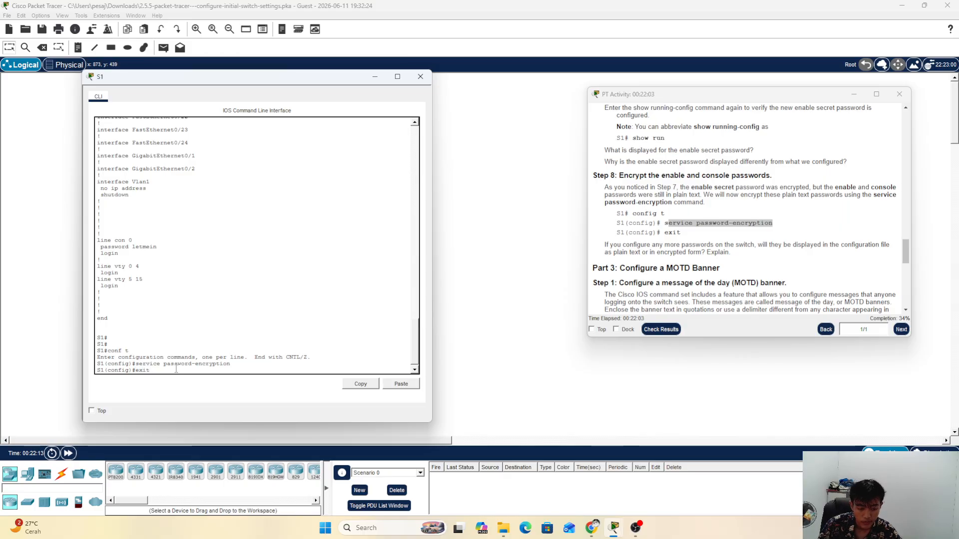
{"action": "key", "text": "Return"}
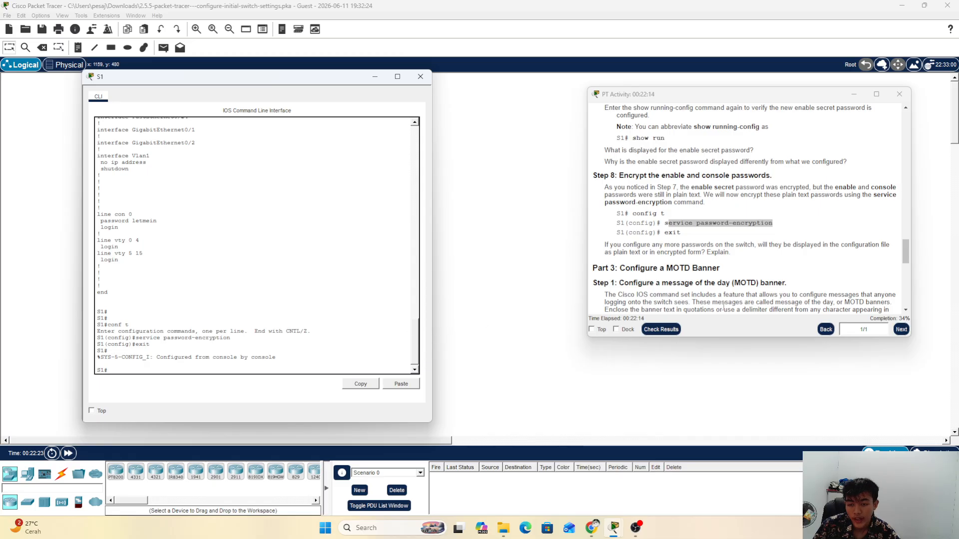
Step: Scroll the instructions to Part 3 Step 1, the MOTD banner headings, and return to the S1 CLI
{"action": "scroll", "coordinate": [647, 234], "scroll_direction": "down", "scroll_amount": 2}
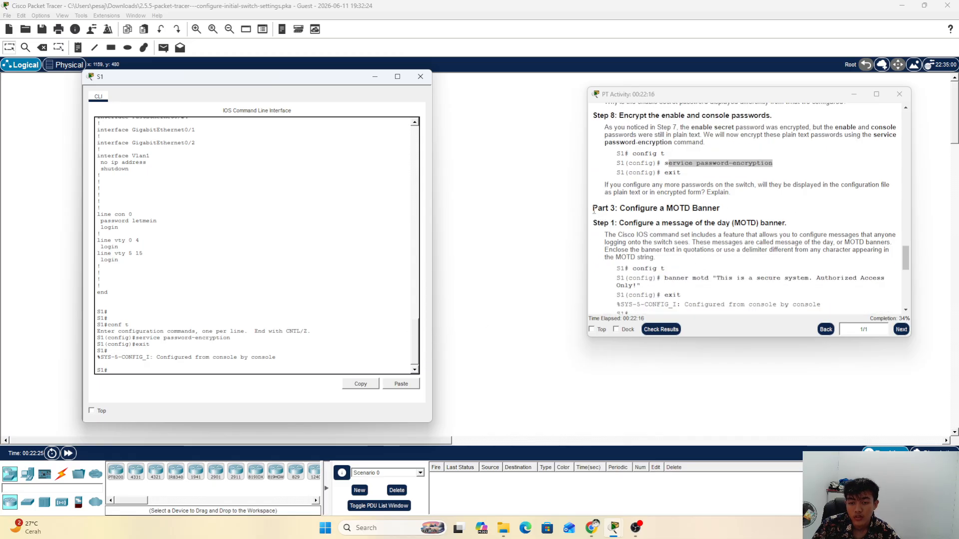
{"action": "left_click_drag", "start_coordinate": [593, 207], "coordinate": [723, 206]}
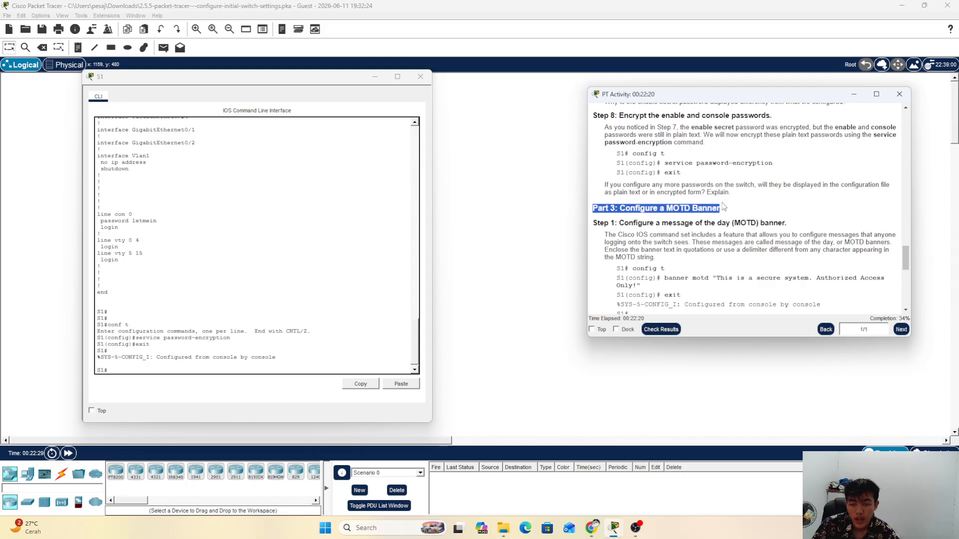
{"action": "left_click", "coordinate": [707, 221]}
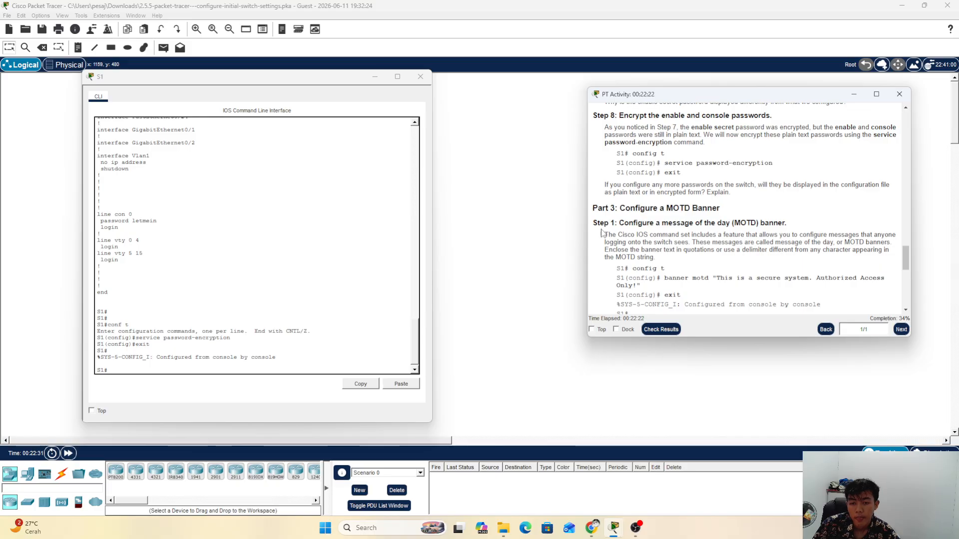
{"action": "left_click_drag", "start_coordinate": [593, 223], "coordinate": [789, 222]}
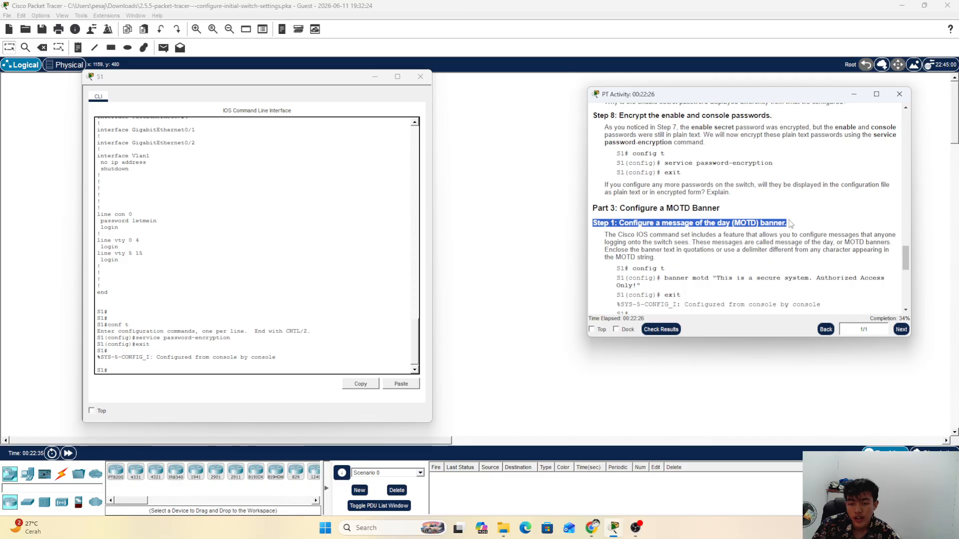
{"action": "scroll", "coordinate": [789, 223], "scroll_direction": "down", "scroll_amount": 3}
{"action": "left_click", "coordinate": [655, 206]}
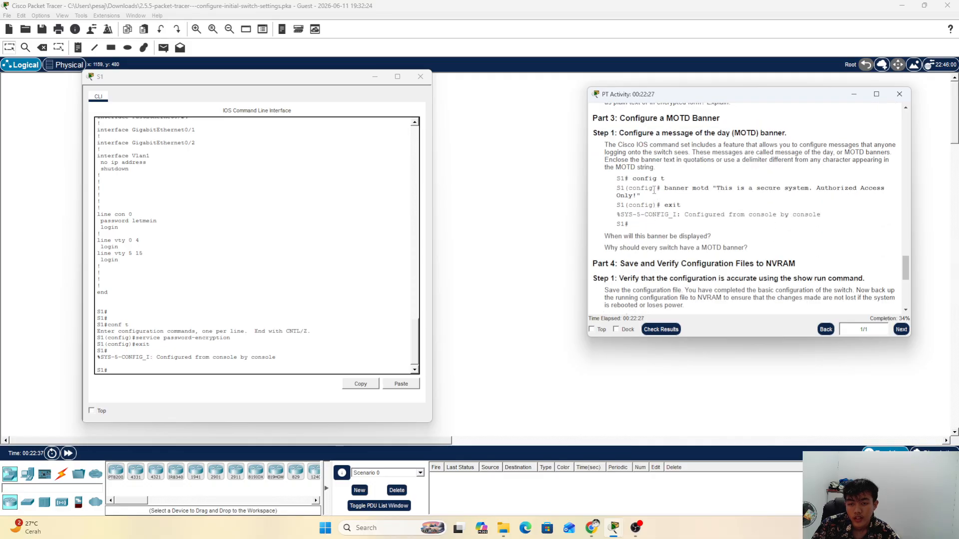
{"action": "left_click", "coordinate": [322, 348]}
Step: In global config, set S1's banner motd to "This is a secure system. Authorized Access Only!" and exit
{"action": "type", "text": "co"}
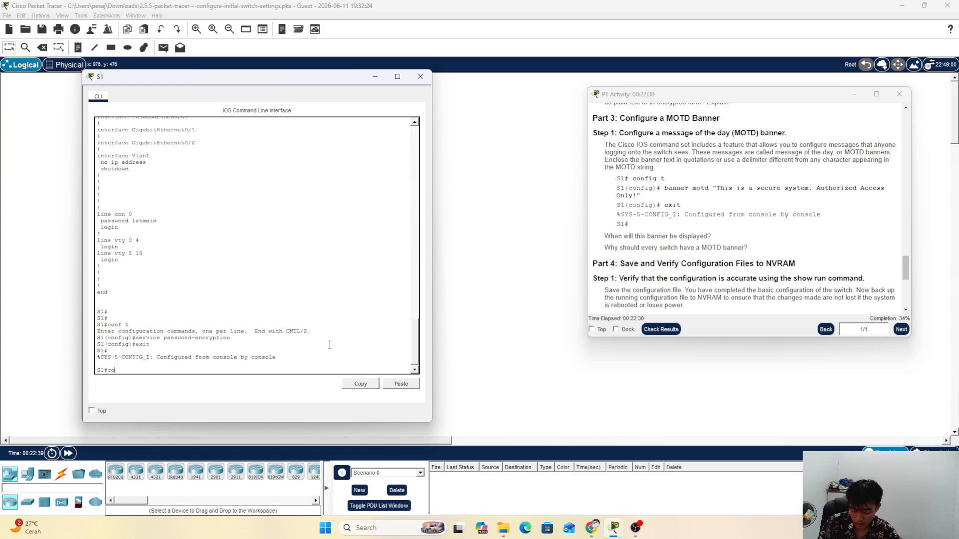
{"action": "type", "text": "nf t"}
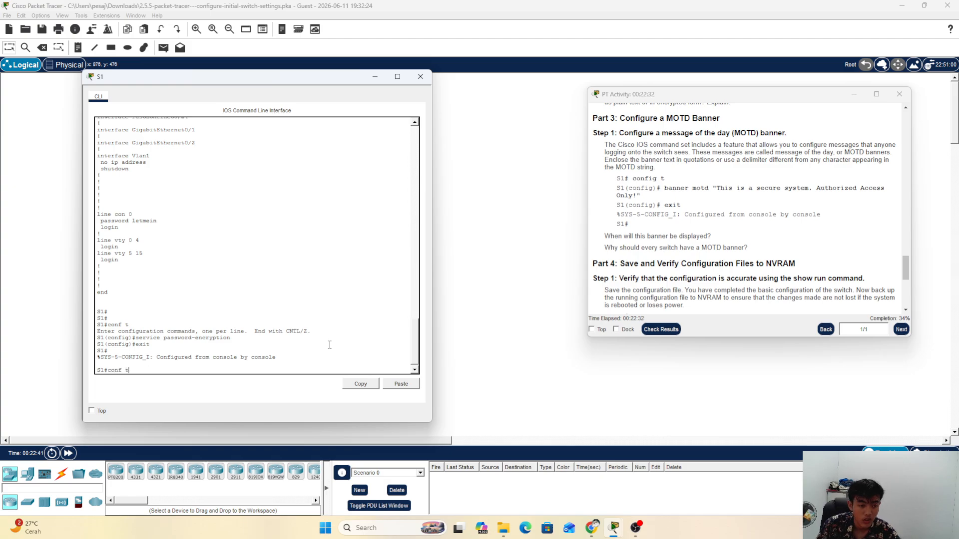
{"action": "key", "text": "Return"}
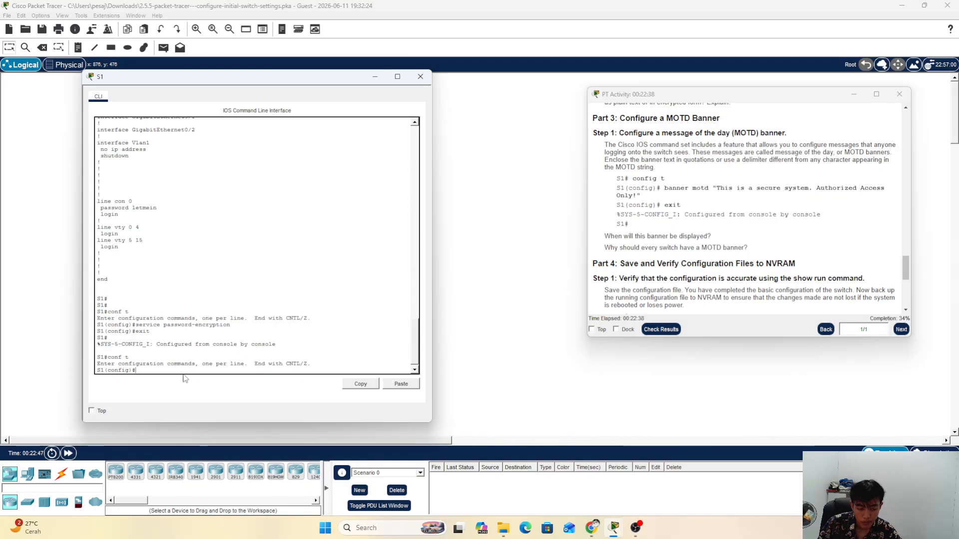
{"action": "type", "text": "nne"}
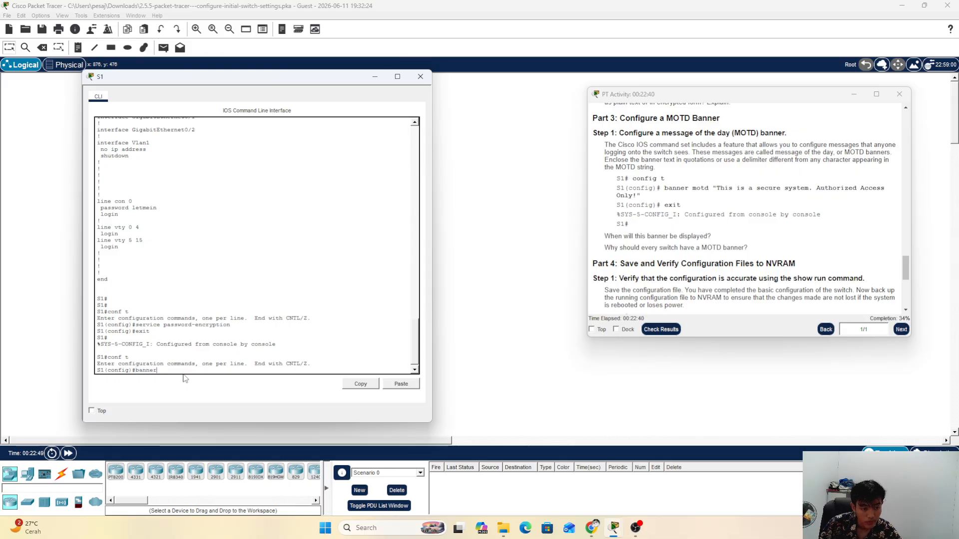
{"action": "type", "text": "r"}
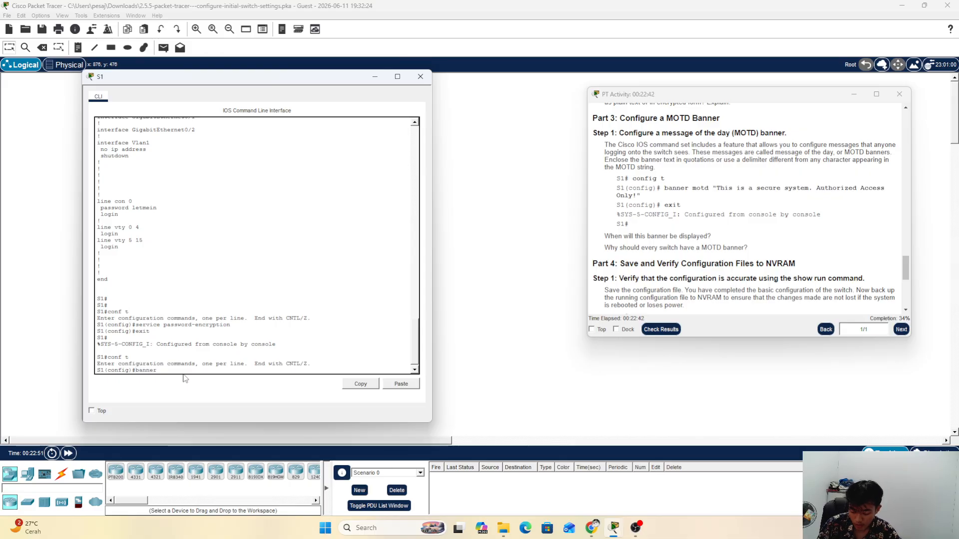
{"action": "type", "text": " mo"}
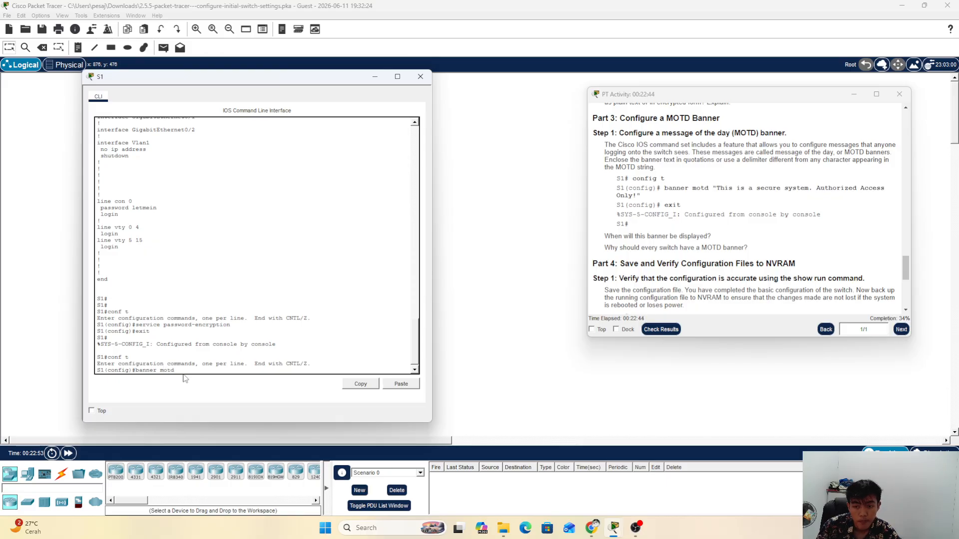
{"action": "type", "text": "td"}
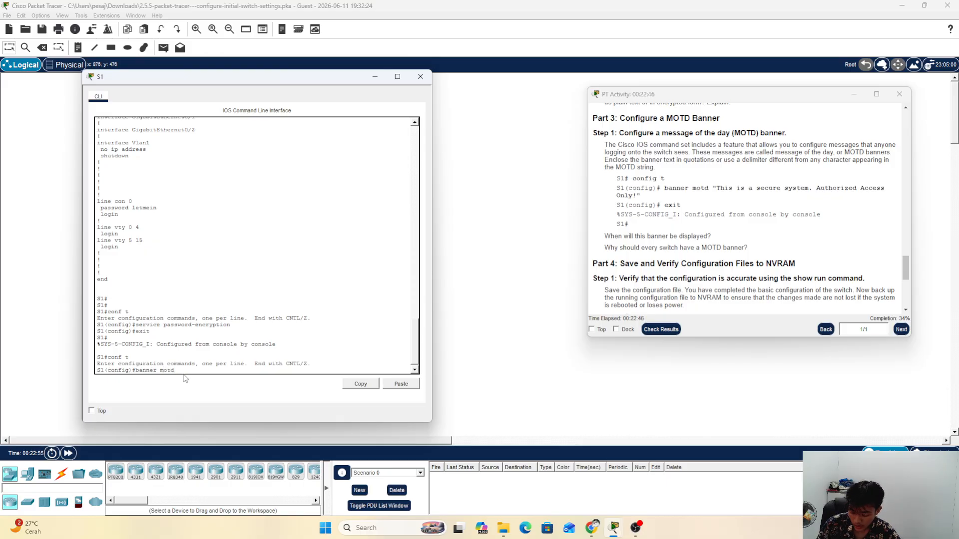
{"action": "type", "text": " \""}
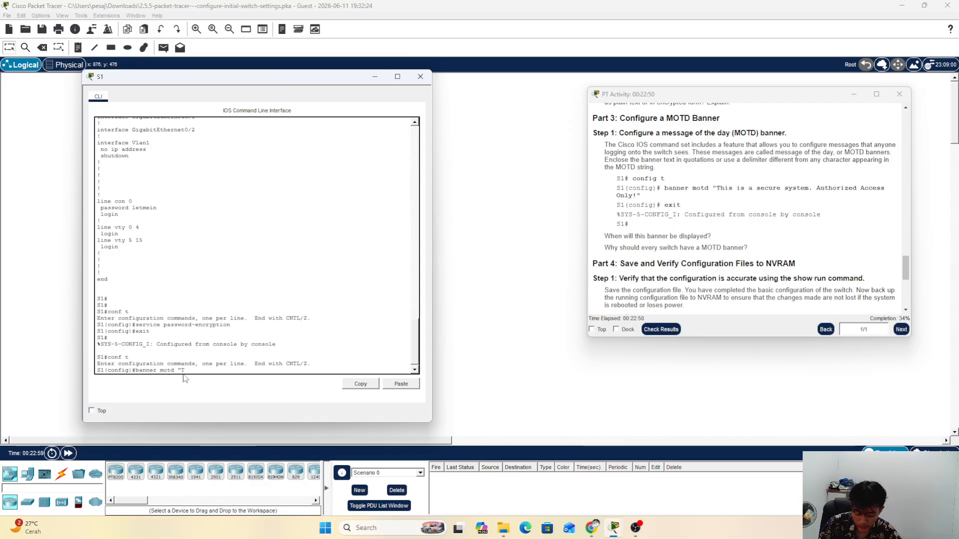
{"action": "type", "text": "This"}
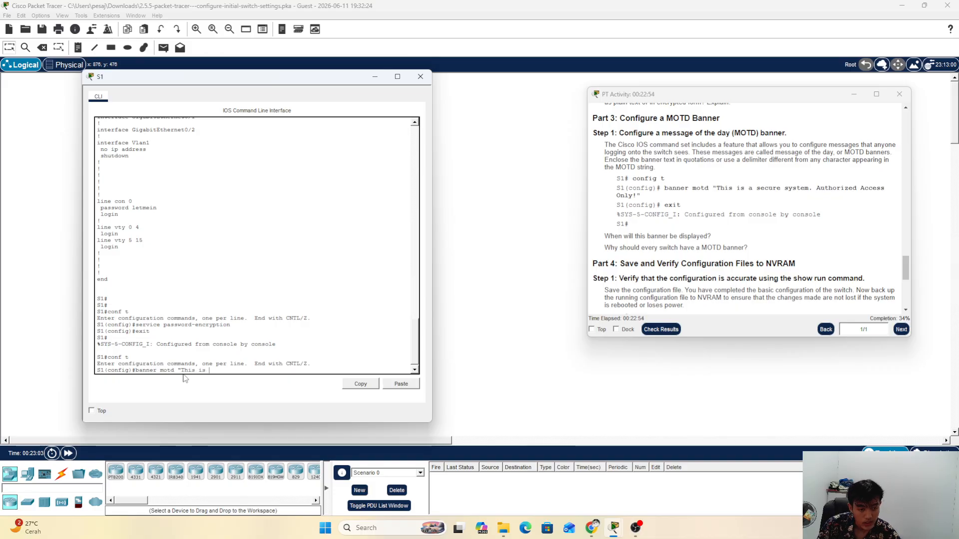
{"action": "type", "text": " is a s"}
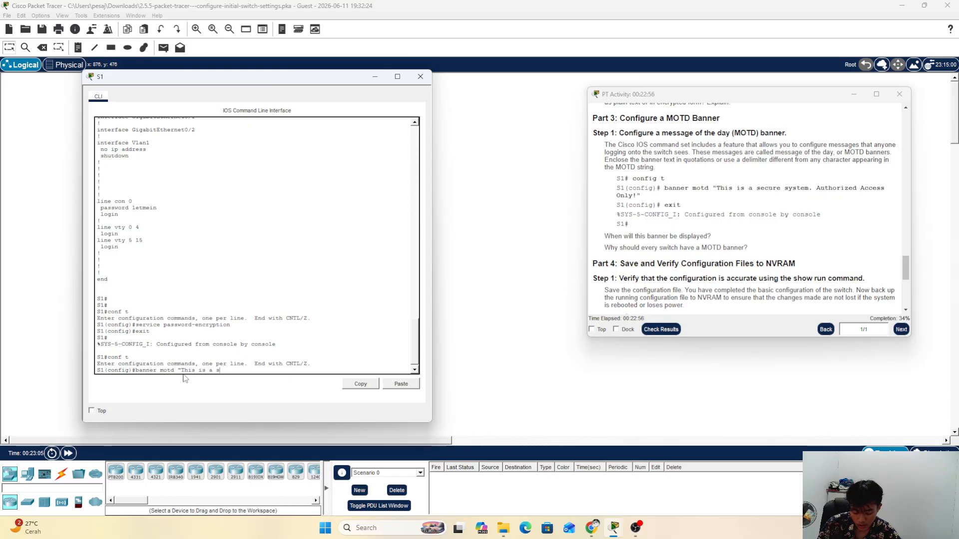
{"action": "type", "text": "ecure"}
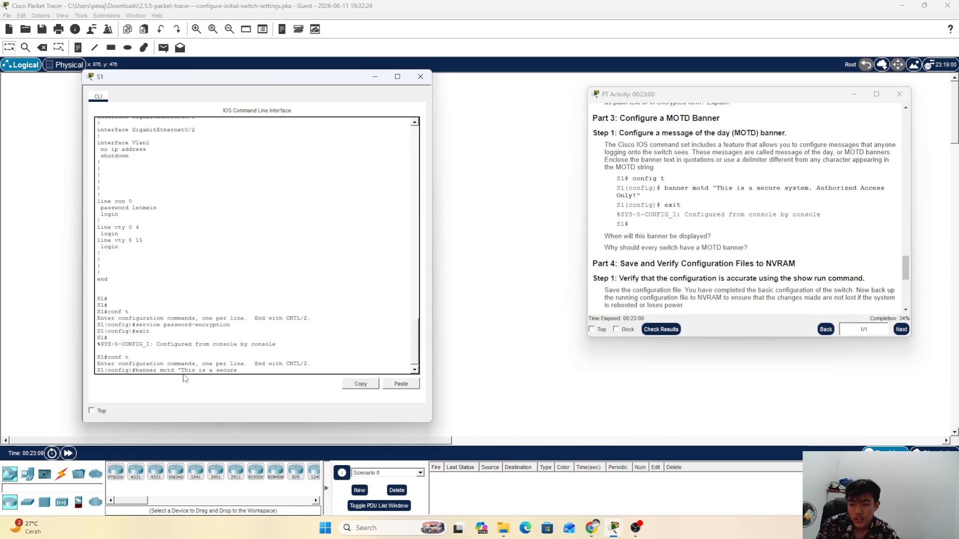
{"action": "type", "text": " s"}
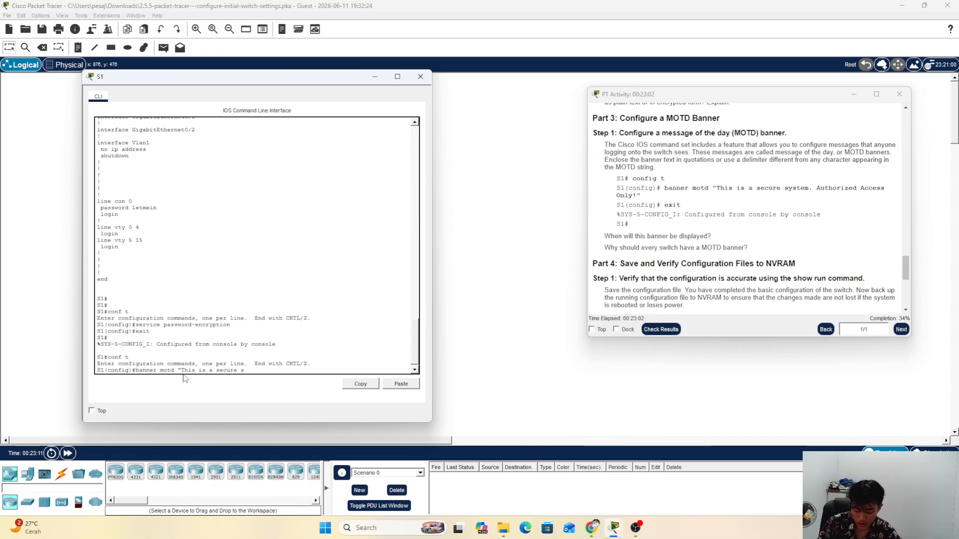
{"action": "type", "text": "ystem"}
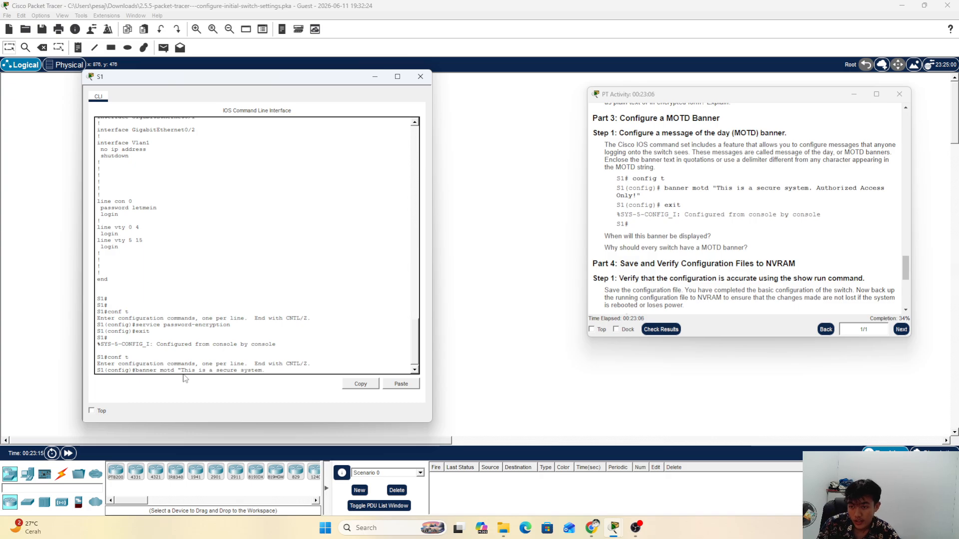
{"action": "type", "text": ". Au"}
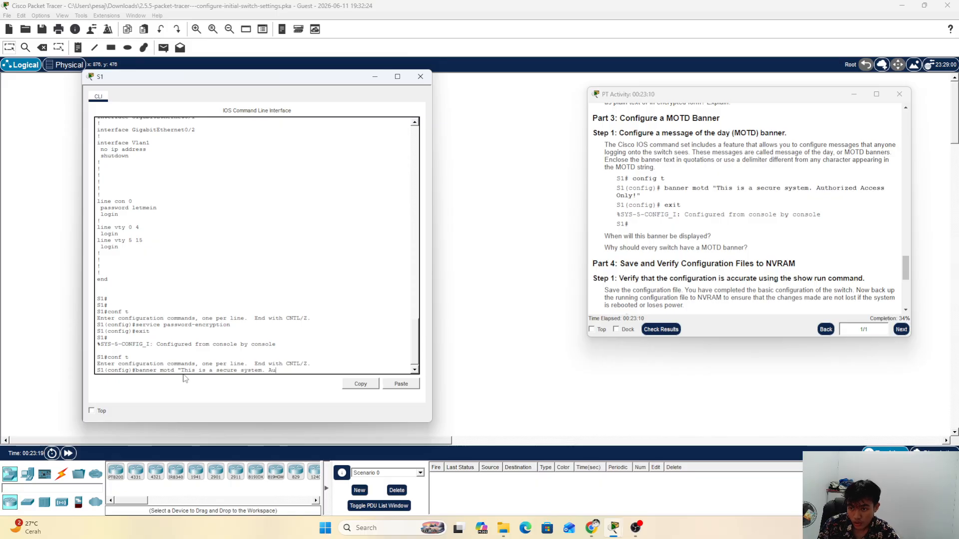
{"action": "type", "text": "thorized A"}
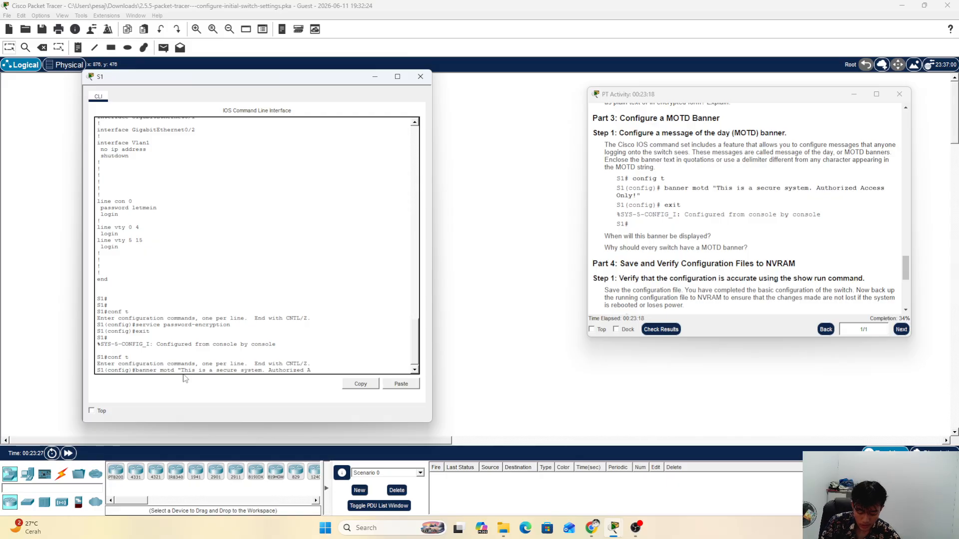
{"action": "type", "text": "ccess O"}
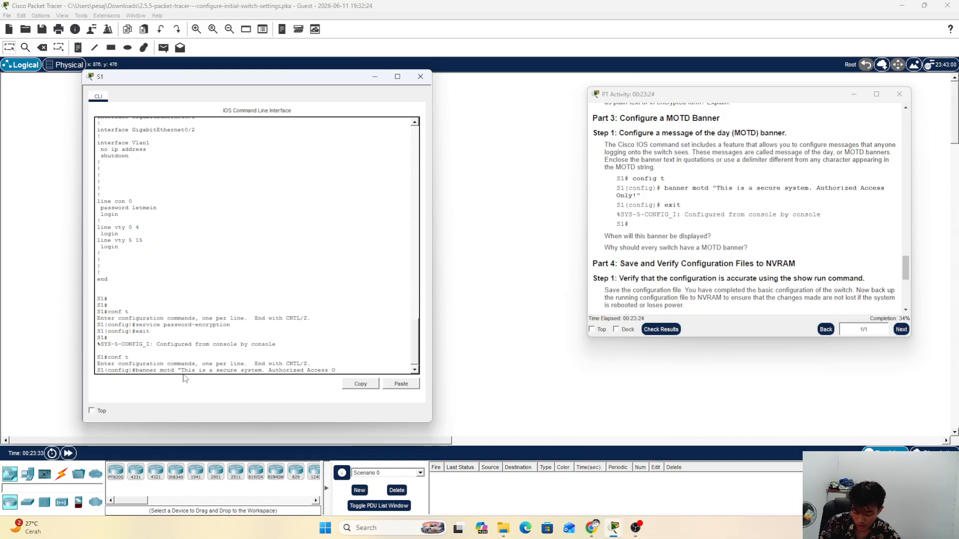
{"action": "type", "text": "nly"}
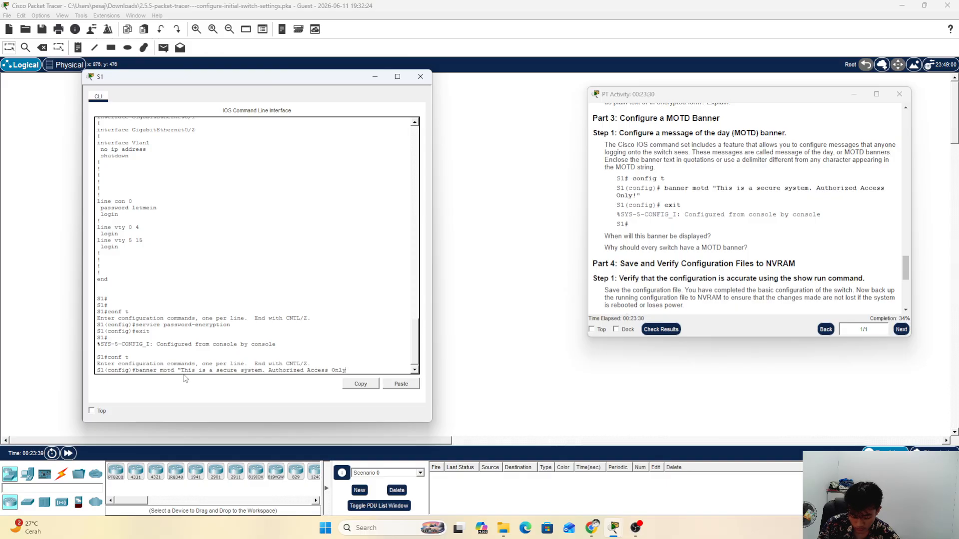
{"action": "type", "text": "!"}
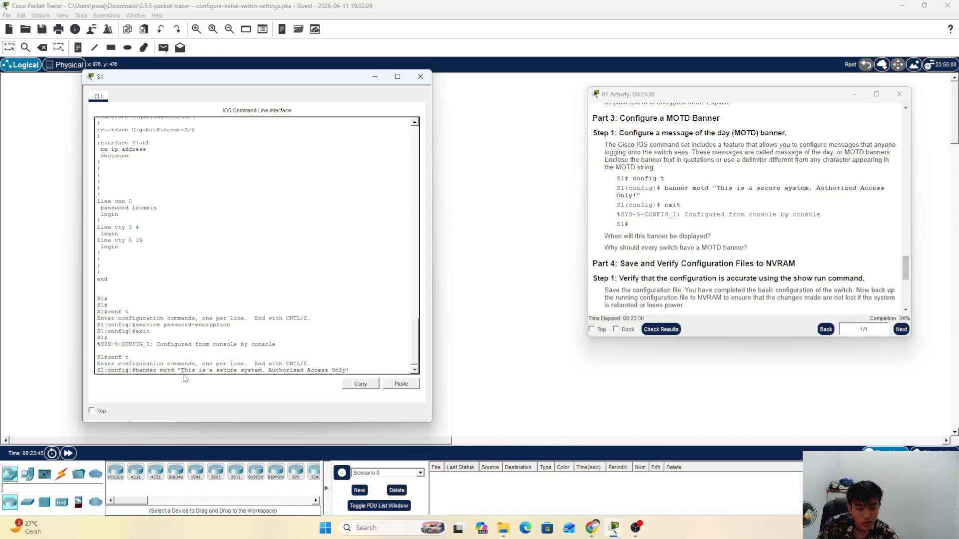
{"action": "type", "text": "\""}
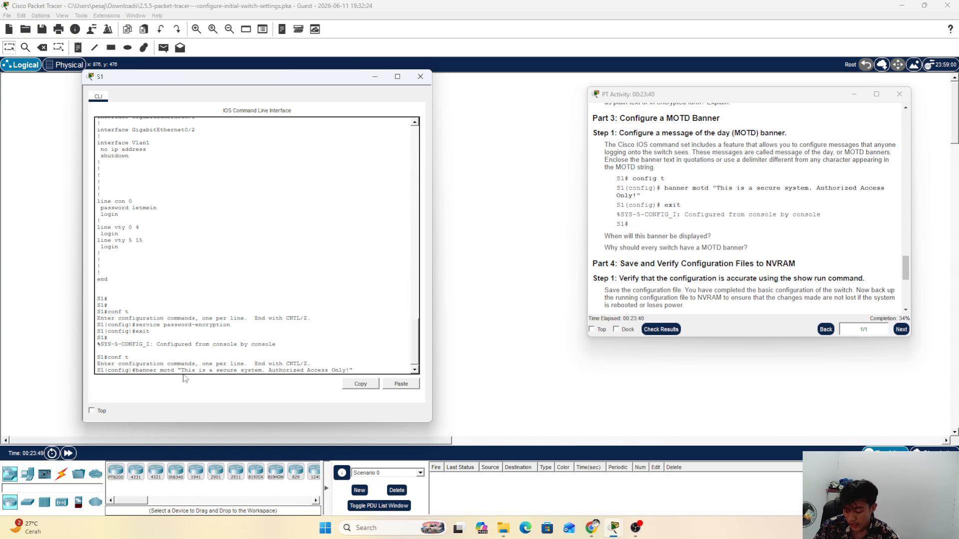
{"action": "key", "text": "Return"}
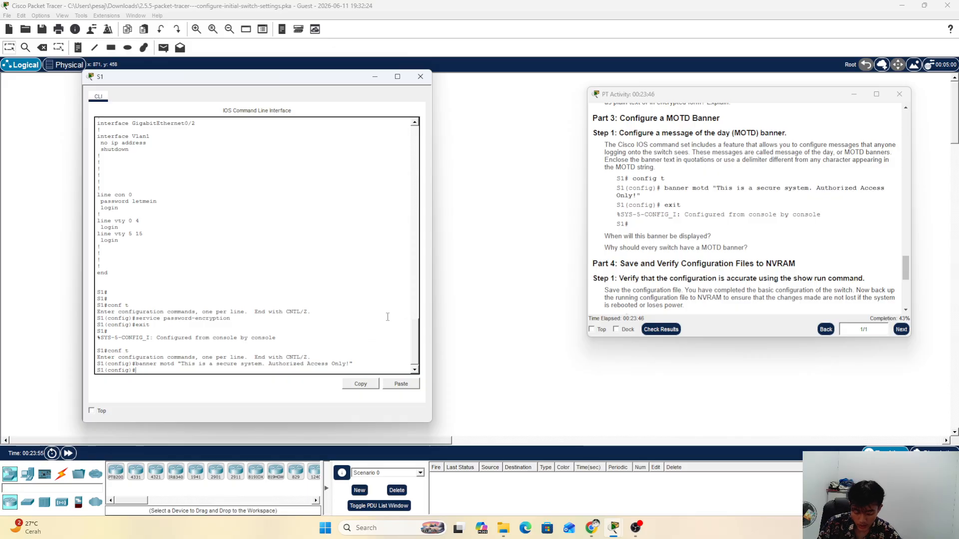
{"action": "type", "text": "e"}
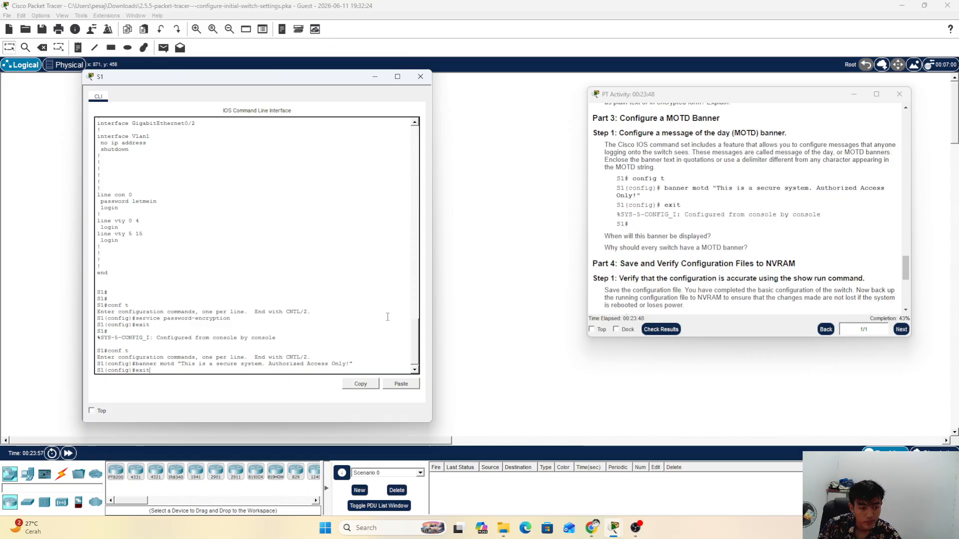
{"action": "type", "text": "xit"}
{"action": "key", "text": "Return"}
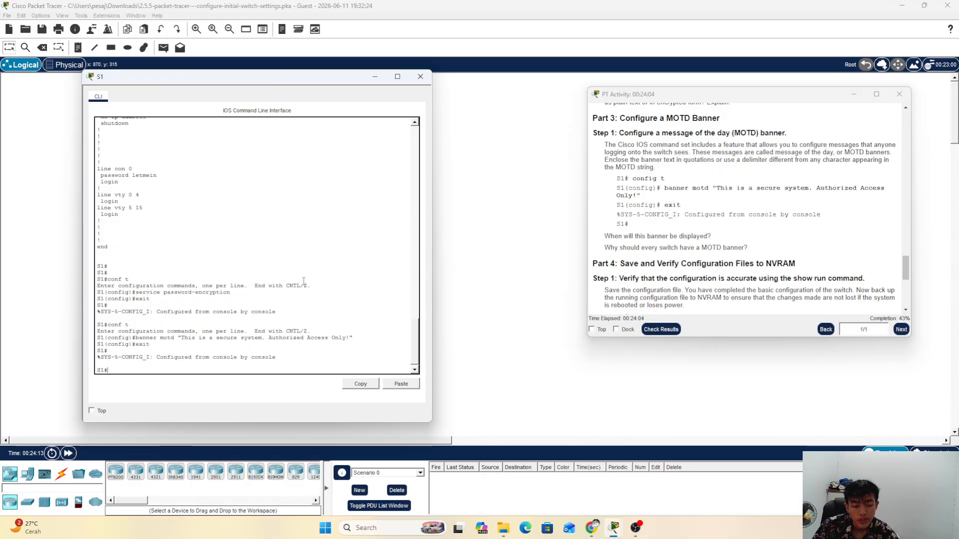
Step: Read Part 4 Step 1 and its copy running-config startup-config example, then go back to the S1 CLI
{"action": "left_click", "coordinate": [694, 247]}
{"action": "scroll", "coordinate": [694, 247], "scroll_direction": "down", "scroll_amount": 2}
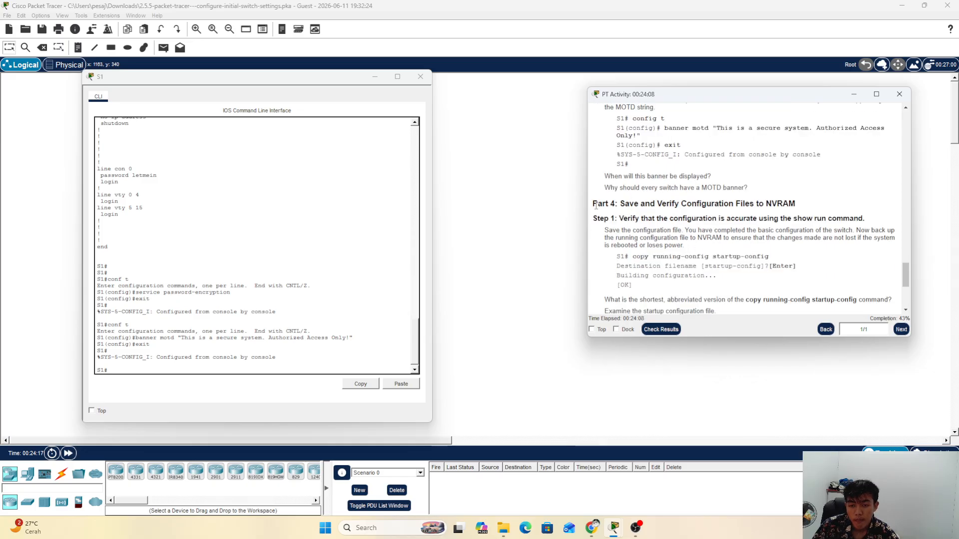
{"action": "left_click_drag", "start_coordinate": [593, 204], "coordinate": [829, 209]}
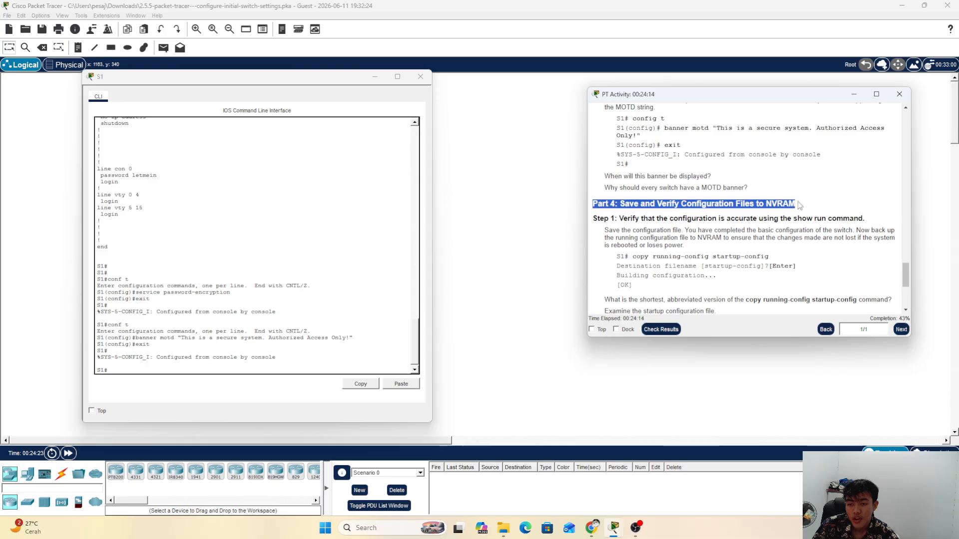
{"action": "left_click", "coordinate": [698, 221]}
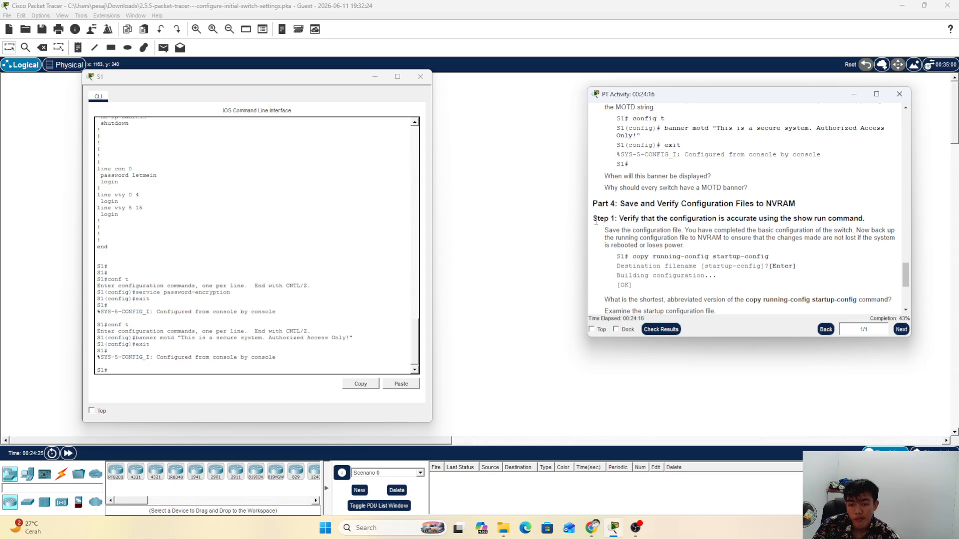
{"action": "left_click_drag", "start_coordinate": [594, 218], "coordinate": [794, 220]}
{"action": "left_click", "coordinate": [794, 218]}
{"action": "scroll", "coordinate": [659, 205], "scroll_direction": "down", "scroll_amount": 2}
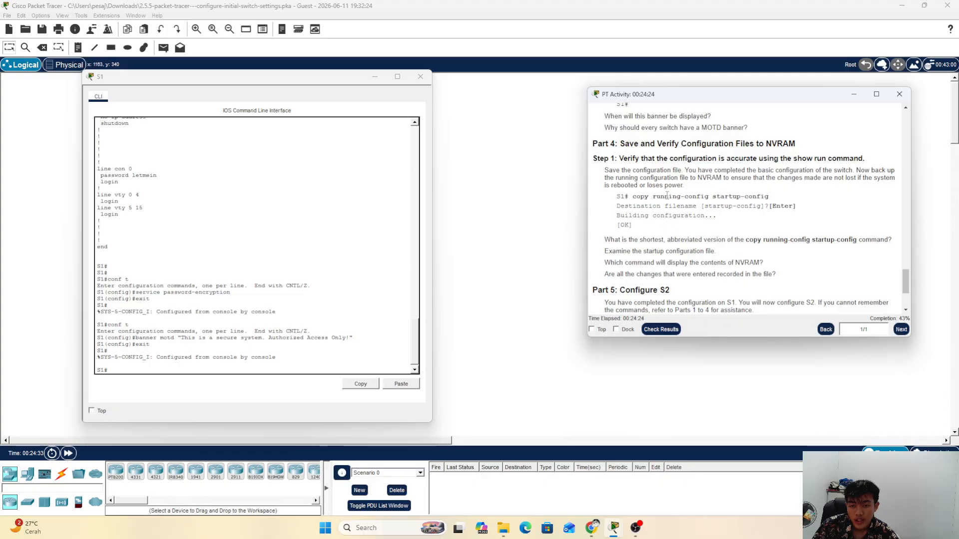
{"action": "left_click_drag", "start_coordinate": [630, 197], "coordinate": [661, 196]}
{"action": "left_click", "coordinate": [661, 196]}
{"action": "left_click", "coordinate": [186, 367]}
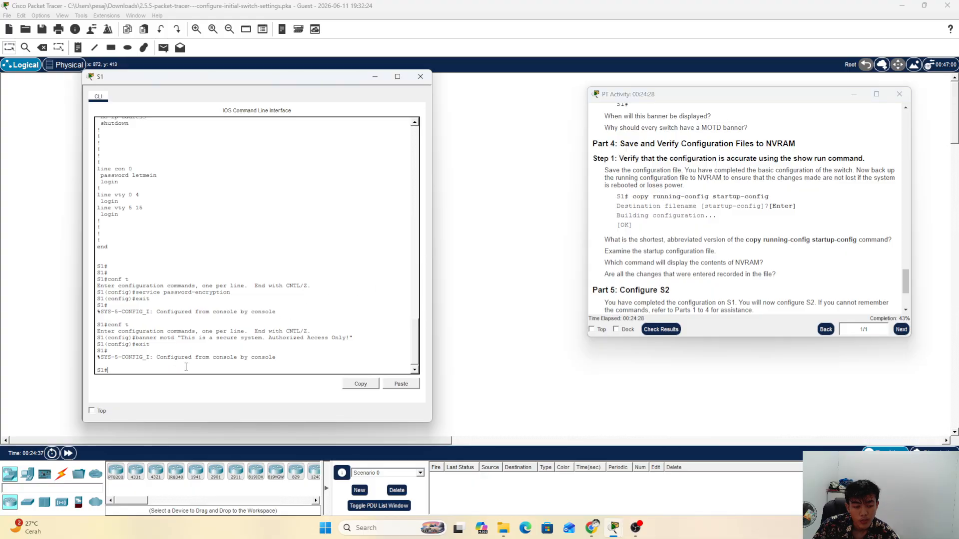
Step: List S1's running configuration with show run, paging through every --More-- to the end
{"action": "type", "text": "show"}
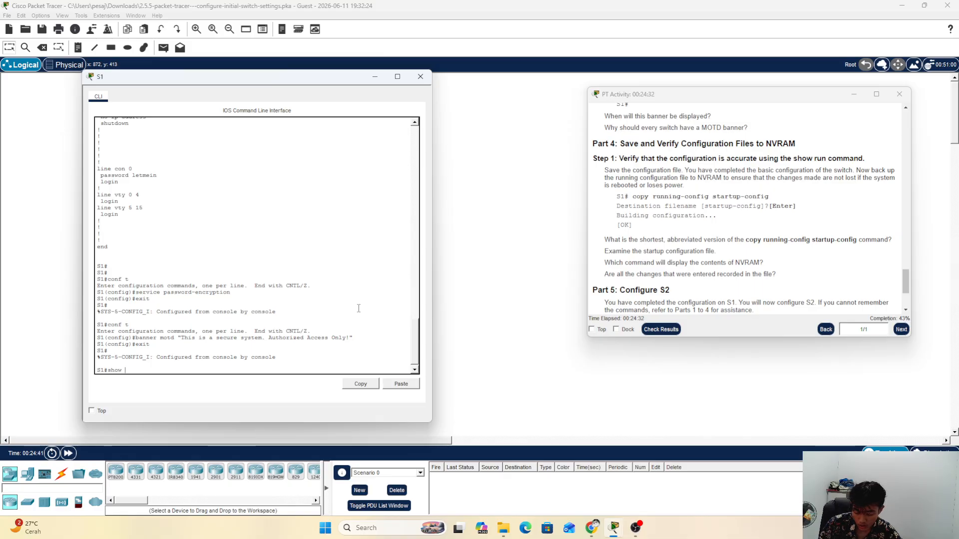
{"action": "type", "text": " run"}
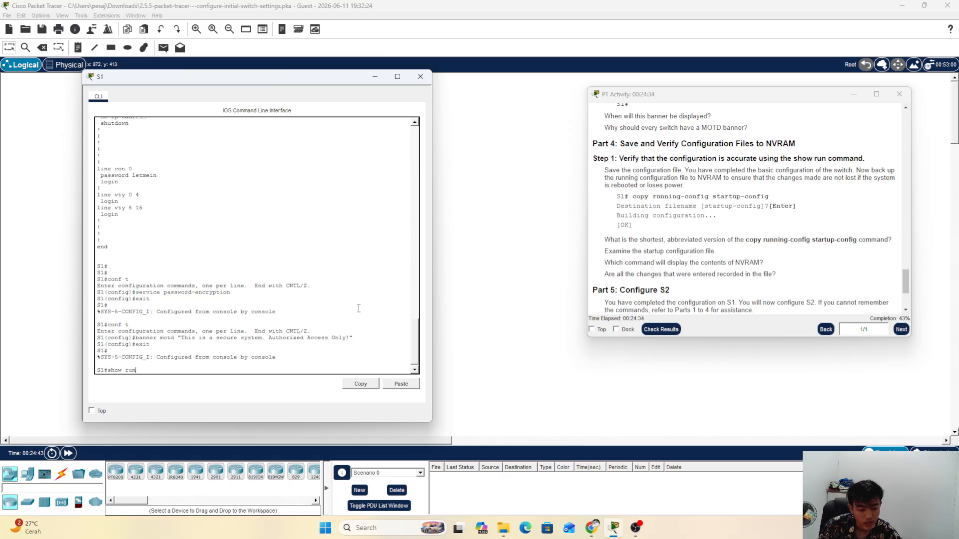
{"action": "key", "text": "Return"}
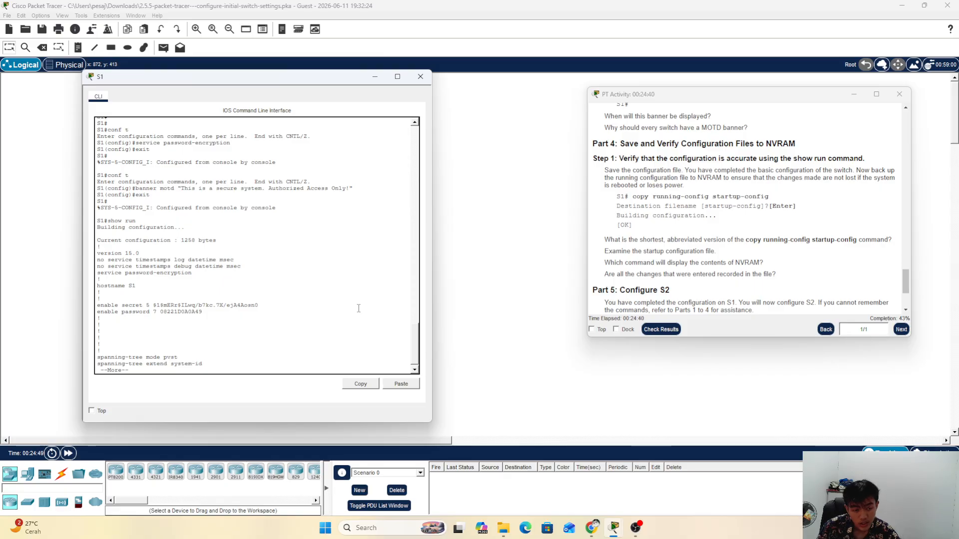
{"action": "key", "text": "Return"}
{"action": "key", "text": "Return"}
{"action": "key", "text": "Return"}
{"action": "key", "text": "Return"}
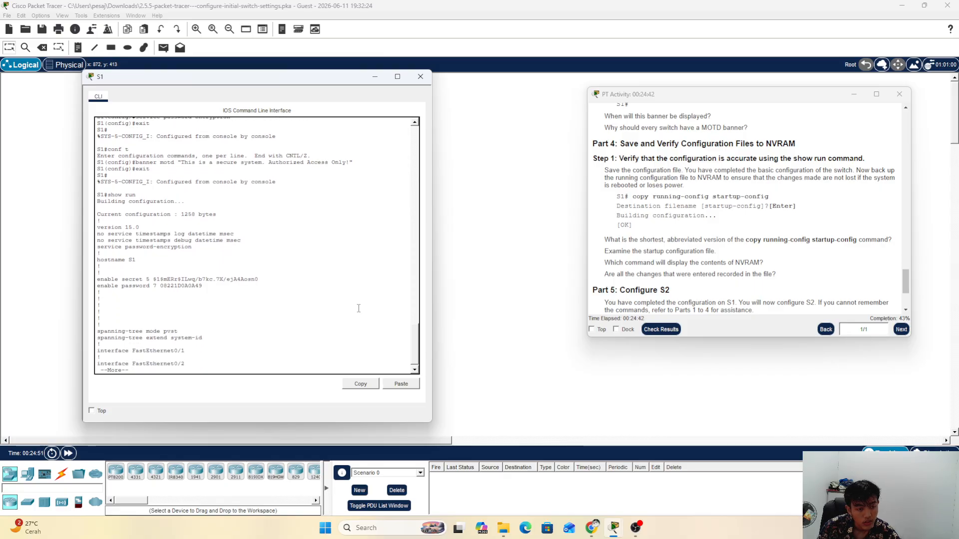
{"action": "key", "text": "Return"}
{"action": "key", "text": "Return"}
{"action": "key", "text": "Return"}
{"action": "key", "text": "Return"}
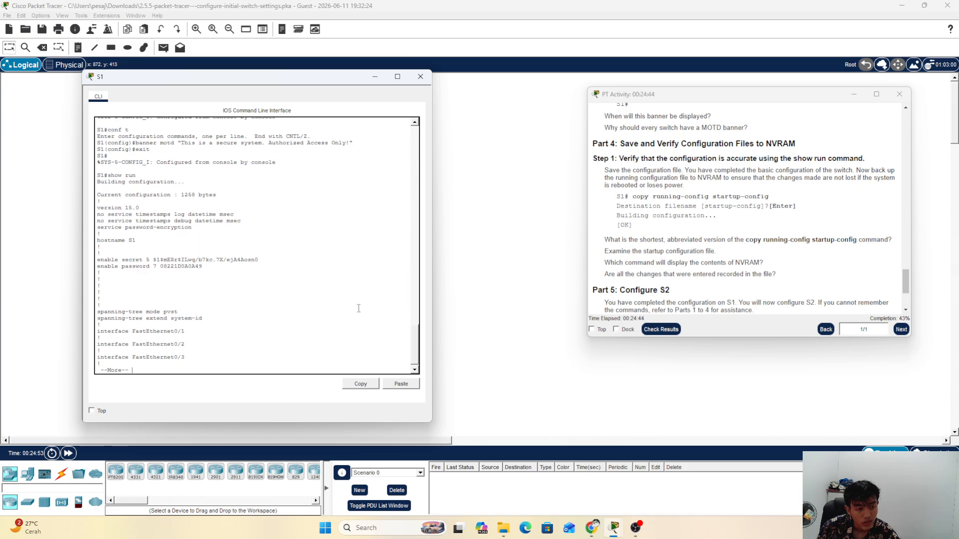
{"action": "key", "text": "Return"}
{"action": "key", "text": "Return"}
{"action": "key", "text": "Return"}
{"action": "key", "text": "Return"}
{"action": "key", "text": "Return"}
{"action": "key", "text": "Return"}
{"action": "key", "text": "Return"}
{"action": "key", "text": "Return"}
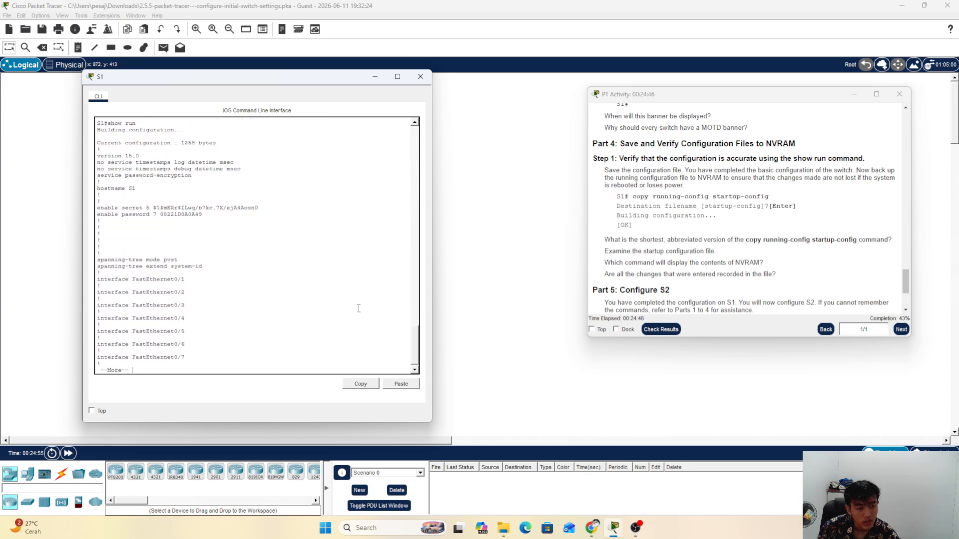
{"action": "key", "text": "Return"}
{"action": "key", "text": "Return"}
{"action": "key", "text": "Return"}
{"action": "key", "text": "Return"}
{"action": "key", "text": "Return"}
{"action": "key", "text": "Return"}
{"action": "key", "text": "Return"}
{"action": "key", "text": "Return"}
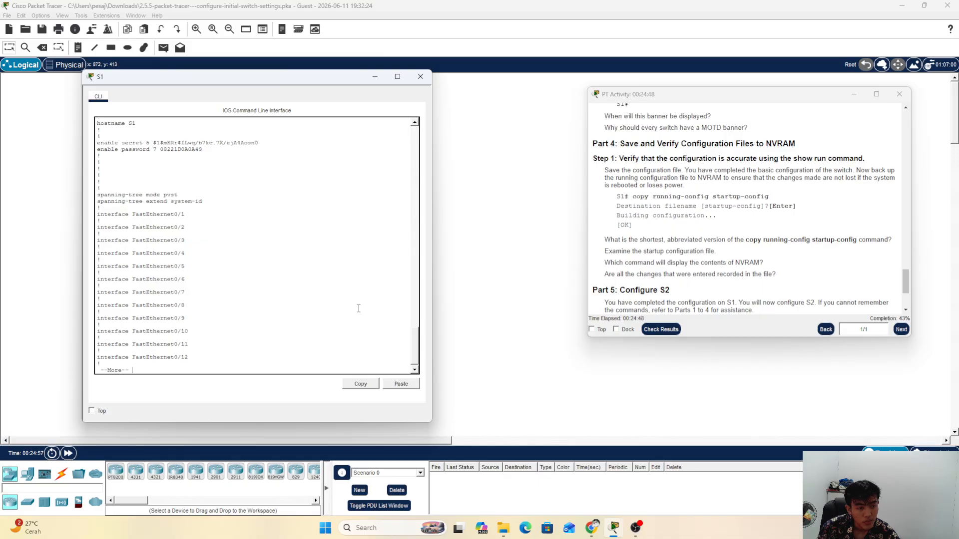
{"action": "key", "text": "Return"}
{"action": "key", "text": "Return"}
{"action": "key", "text": "Return"}
{"action": "key", "text": "Return"}
{"action": "key", "text": "Return"}
{"action": "key", "text": "Return"}
{"action": "key", "text": "Return"}
{"action": "key", "text": "Return"}
{"action": "key", "text": "Return"}
{"action": "key", "text": "Return"}
{"action": "key", "text": "Return"}
{"action": "key", "text": "Return"}
{"action": "key", "text": "Return"}
{"action": "key", "text": "Return"}
{"action": "key", "text": "Return"}
{"action": "key", "text": "Return"}
{"action": "key", "text": "Return"}
{"action": "key", "text": "Return"}
{"action": "key", "text": "Return"}
{"action": "key", "text": "Return"}
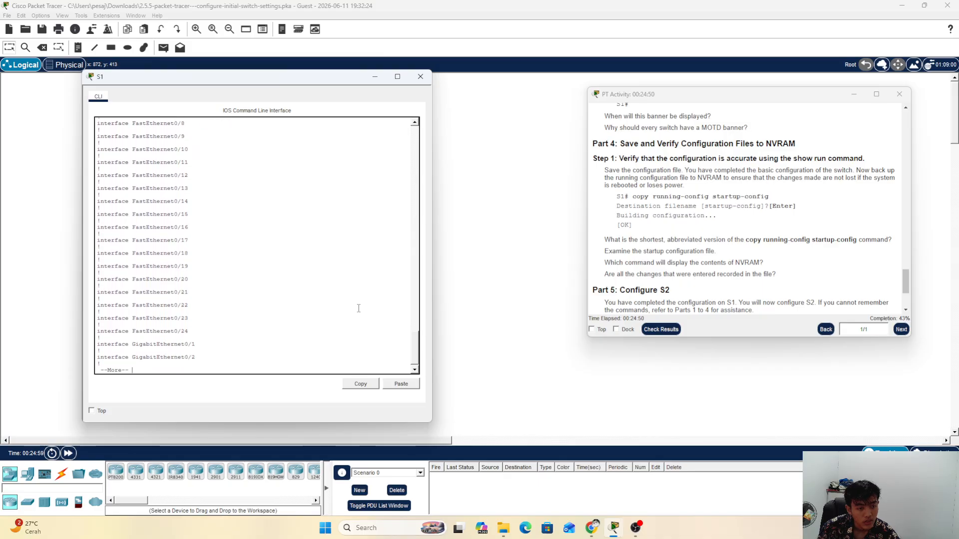
{"action": "key", "text": "Return"}
{"action": "key", "text": "Return"}
{"action": "key", "text": "Return"}
{"action": "key", "text": "Return"}
{"action": "key", "text": "Return"}
{"action": "key", "text": "Return"}
{"action": "key", "text": "Return"}
{"action": "key", "text": "Return"}
{"action": "key", "text": "Return"}
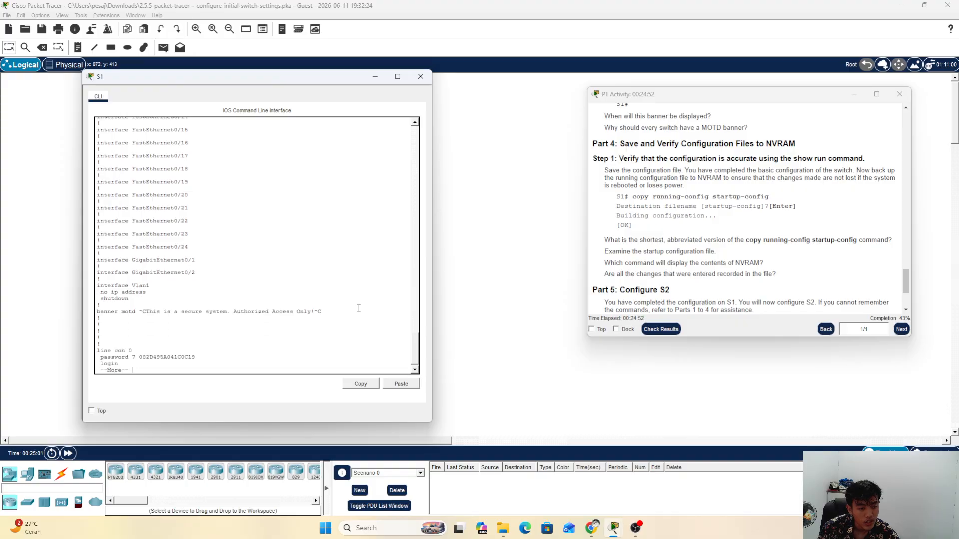
{"action": "key", "text": "Return"}
{"action": "key", "text": "Return"}
{"action": "key", "text": "Return"}
{"action": "key", "text": "Return"}
{"action": "key", "text": "Return"}
{"action": "key", "text": "Return"}
{"action": "key", "text": "Return"}
{"action": "key", "text": "Return"}
{"action": "key", "text": "Return"}
{"action": "key", "text": "Return"}
{"action": "key", "text": "Return"}
{"action": "key", "text": "Return"}
{"action": "key", "text": "Return"}
{"action": "key", "text": "Return"}
{"action": "key", "text": "Return"}
{"action": "key", "text": "Return"}
{"action": "key", "text": "Return"}
{"action": "key", "text": "Return"}
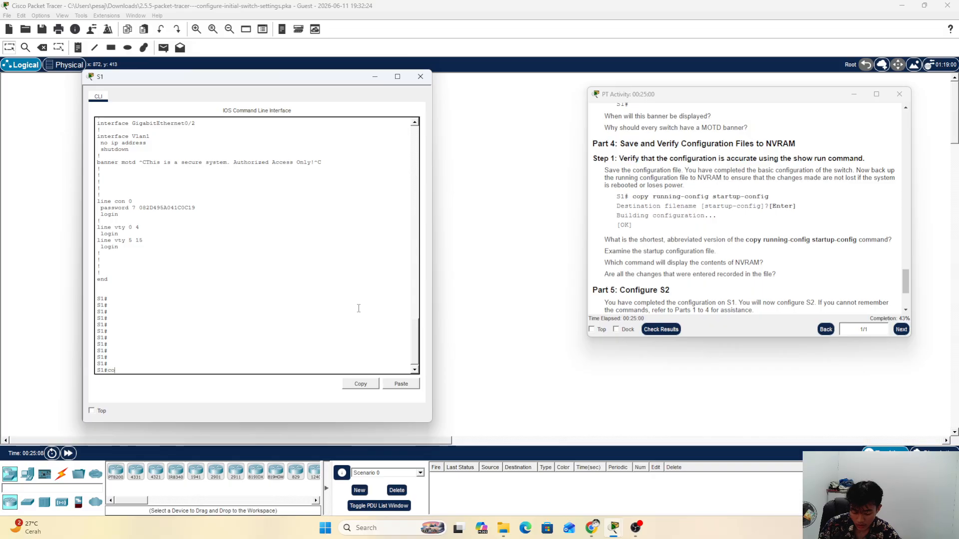
Step: Save S1's config with copy running-config startup-config, accepting the default startup-config filename
{"action": "type", "text": "config"}
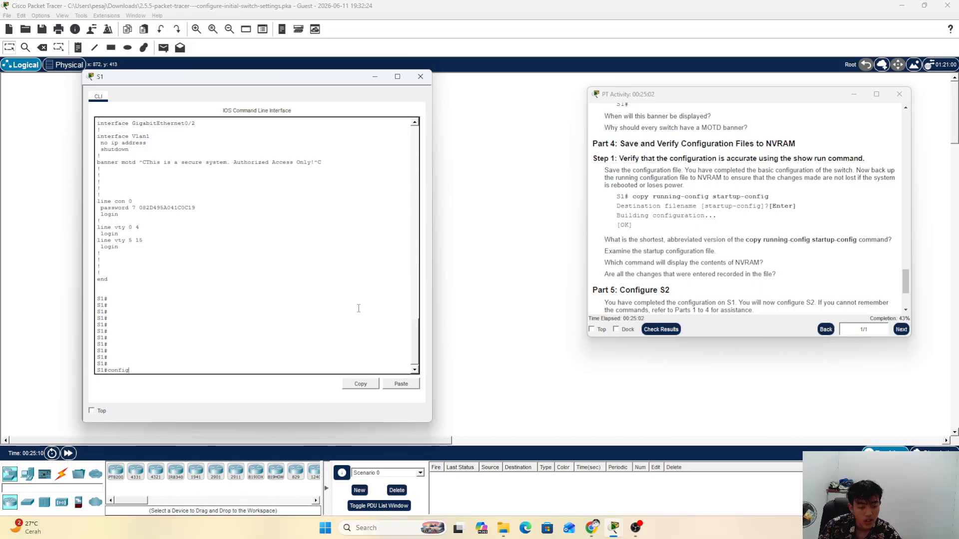
{"action": "type", "text": " ru"}
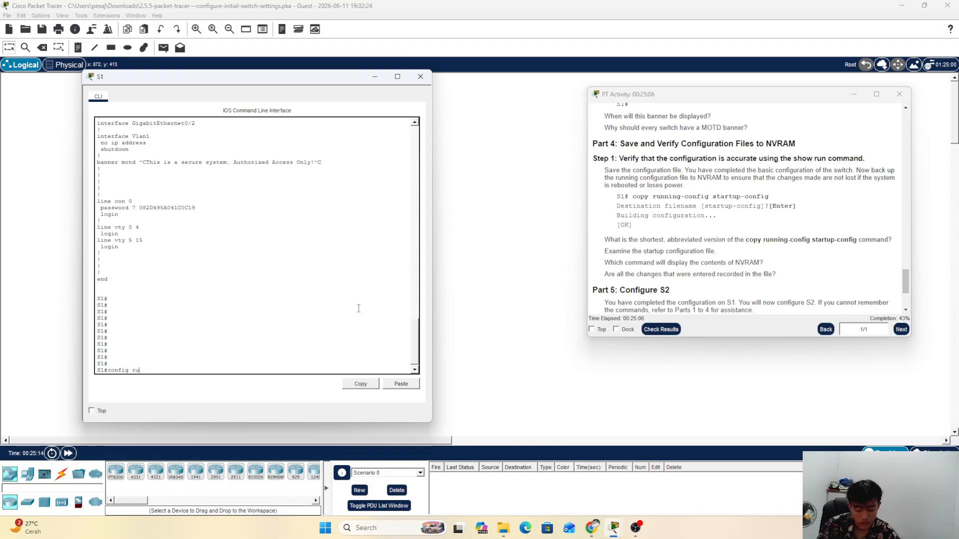
{"action": "type", "text": "bnning"}
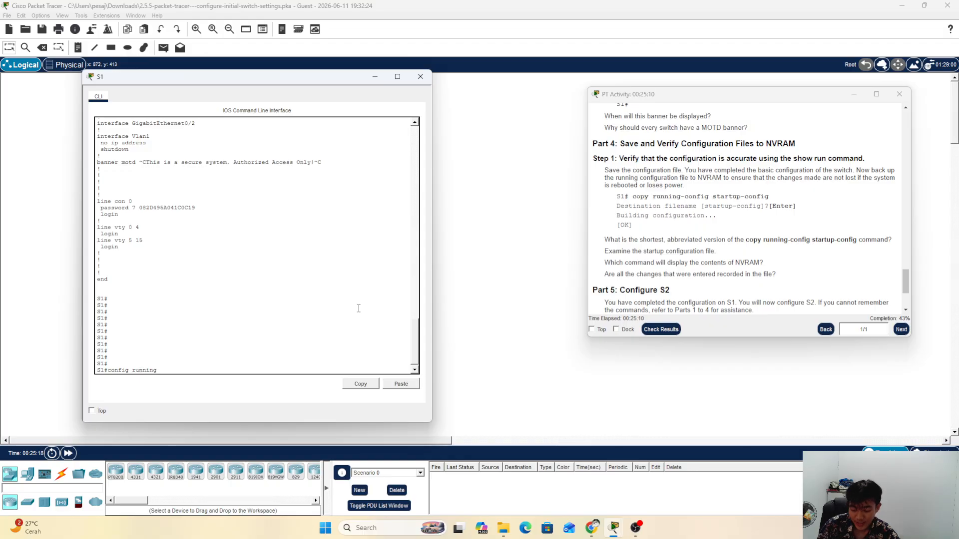
{"action": "type", "text": "-config start"}
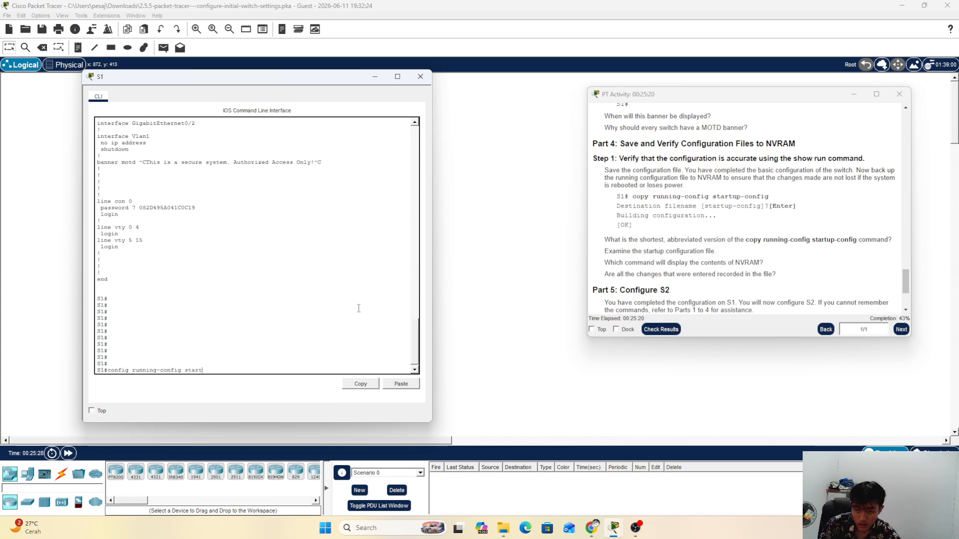
{"action": "type", "text": "up"}
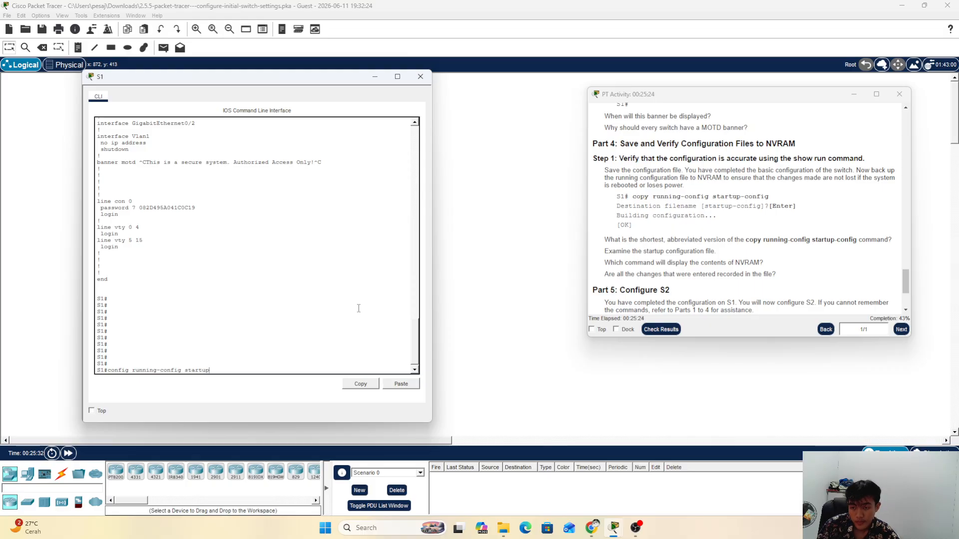
{"action": "type", "text": "-config"}
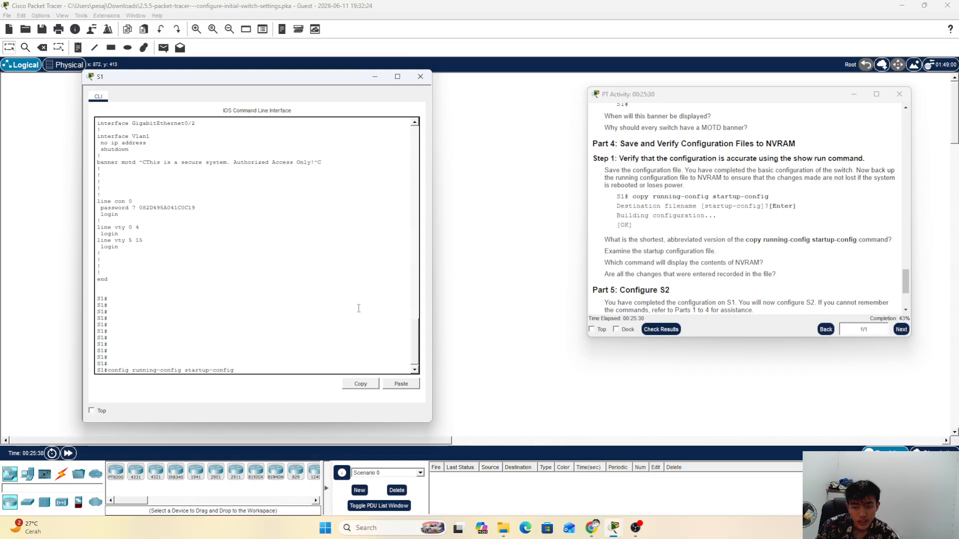
{"action": "key", "text": "Return"}
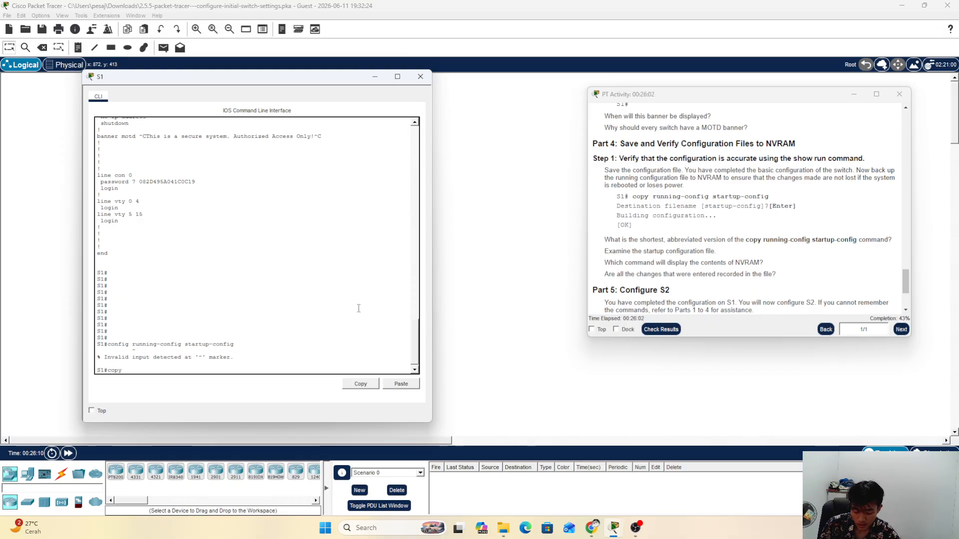
{"action": "type", "text": "runnin"}
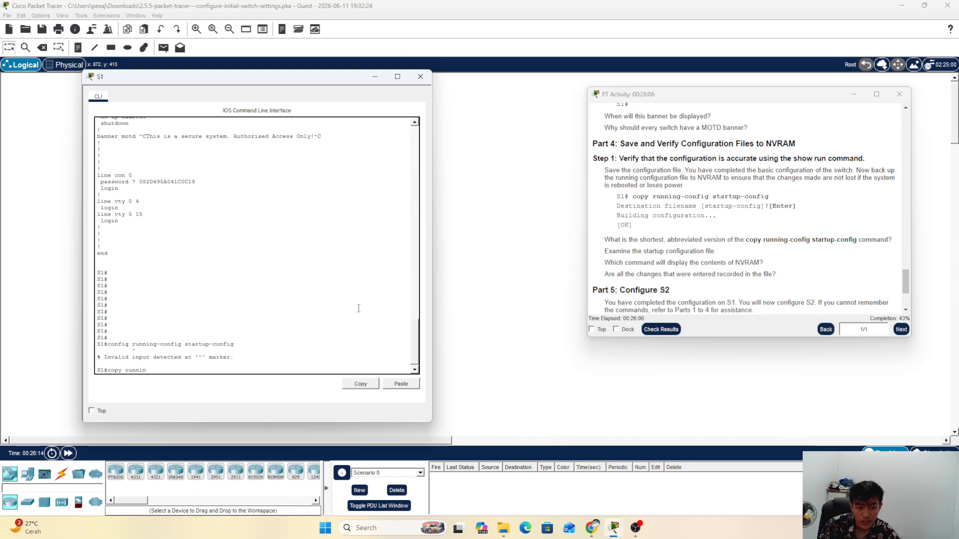
{"action": "type", "text": "g-"}
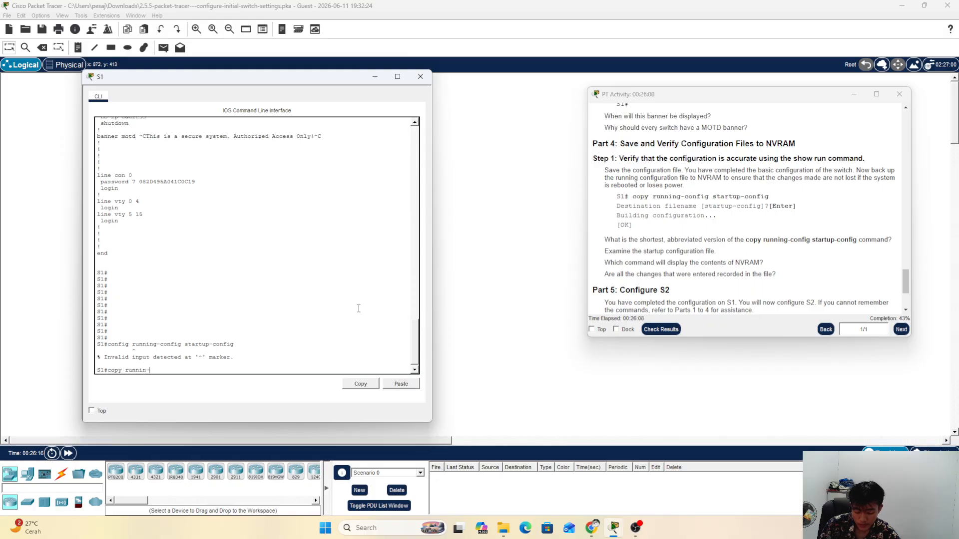
{"action": "type", "text": "running"}
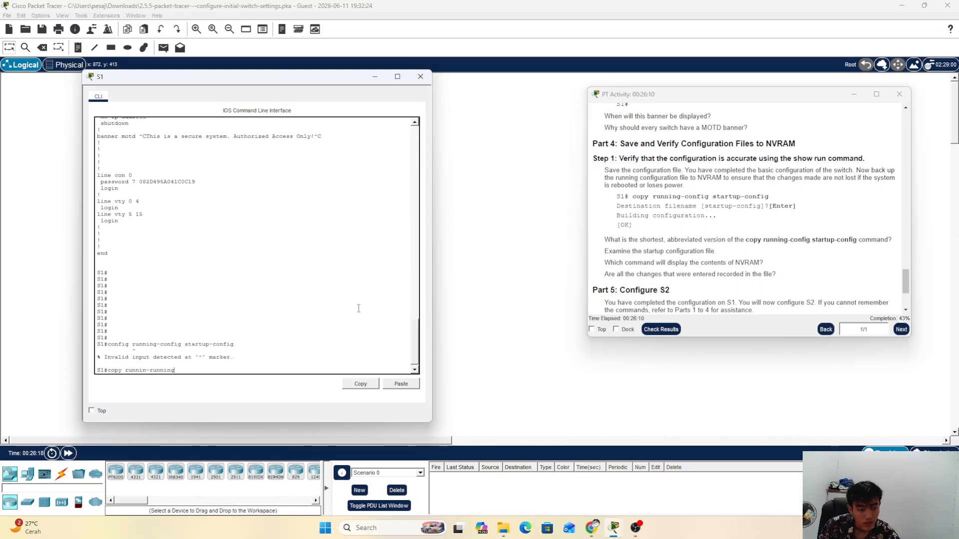
{"action": "key", "text": "BackSpace"}
{"action": "key", "text": "BackSpace"}
{"action": "key", "text": "BackSpace"}
{"action": "key", "text": "BackSpace"}
{"action": "key", "text": "BackSpace"}
{"action": "key", "text": "BackSpace"}
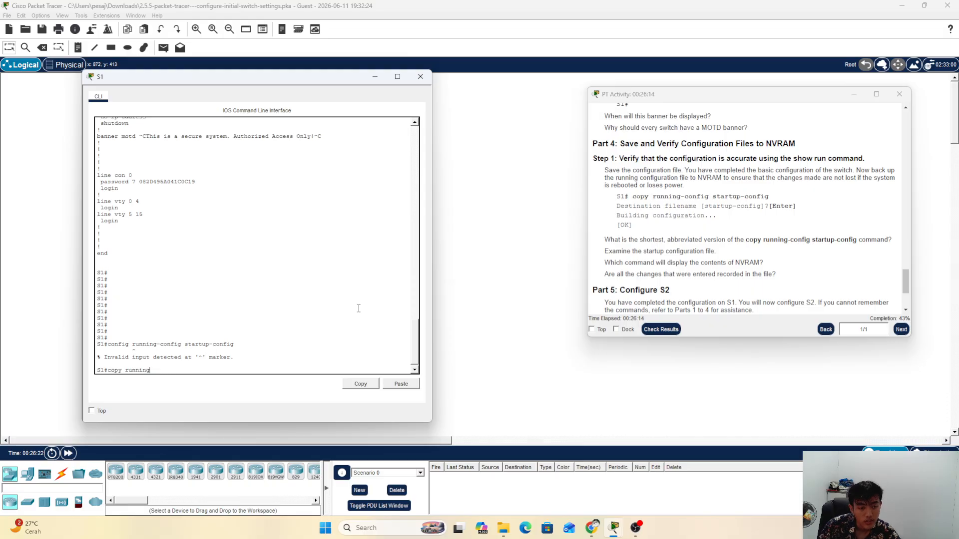
{"action": "type", "text": "g-con"}
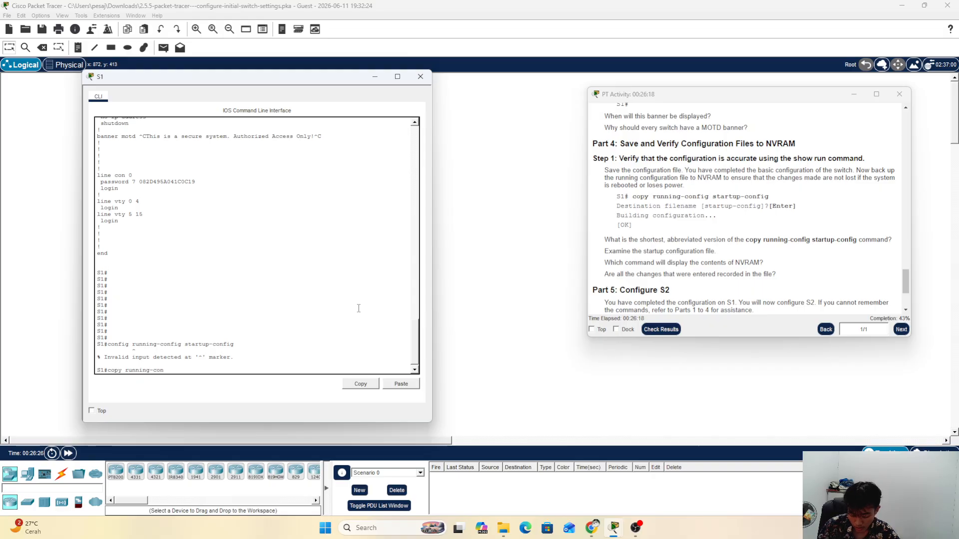
{"action": "type", "text": "fig"}
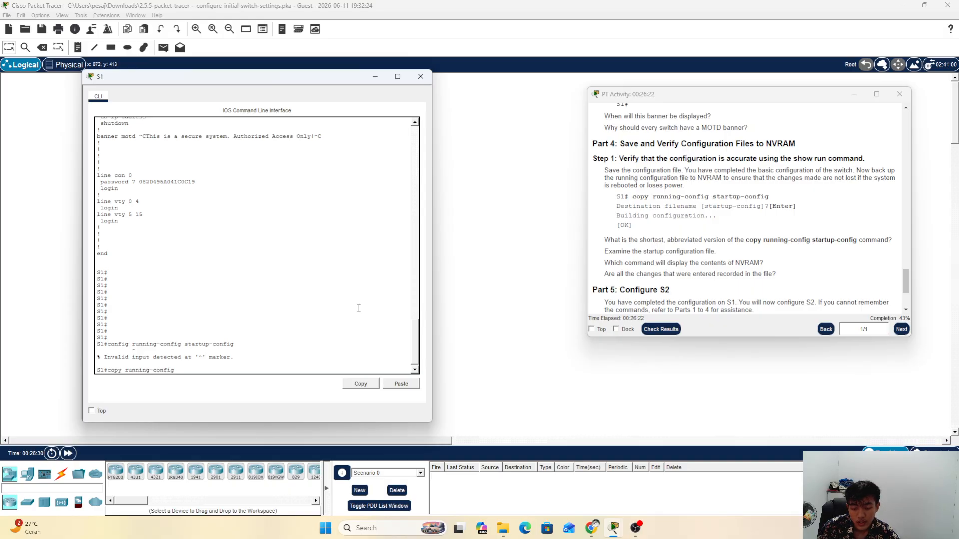
{"action": "type", "text": " startup"}
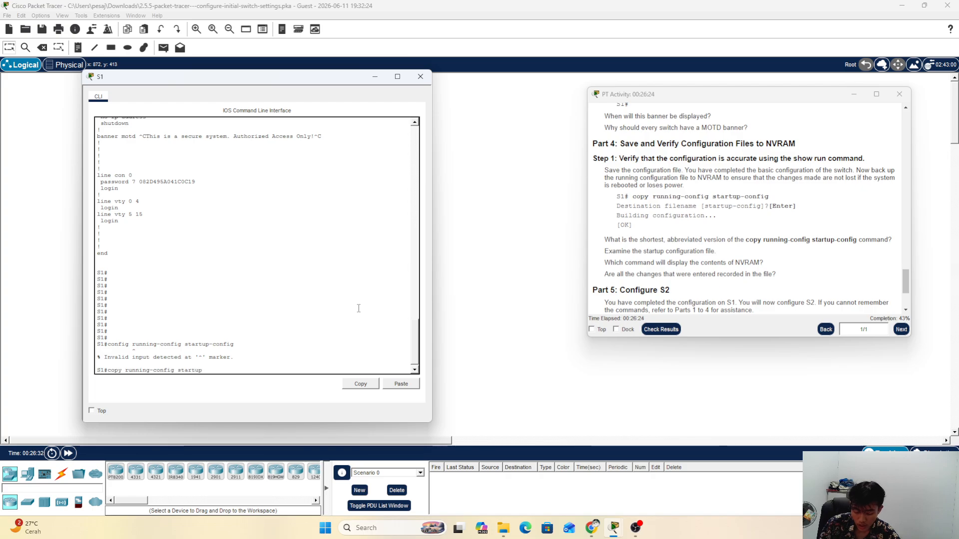
{"action": "type", "text": "-con"}
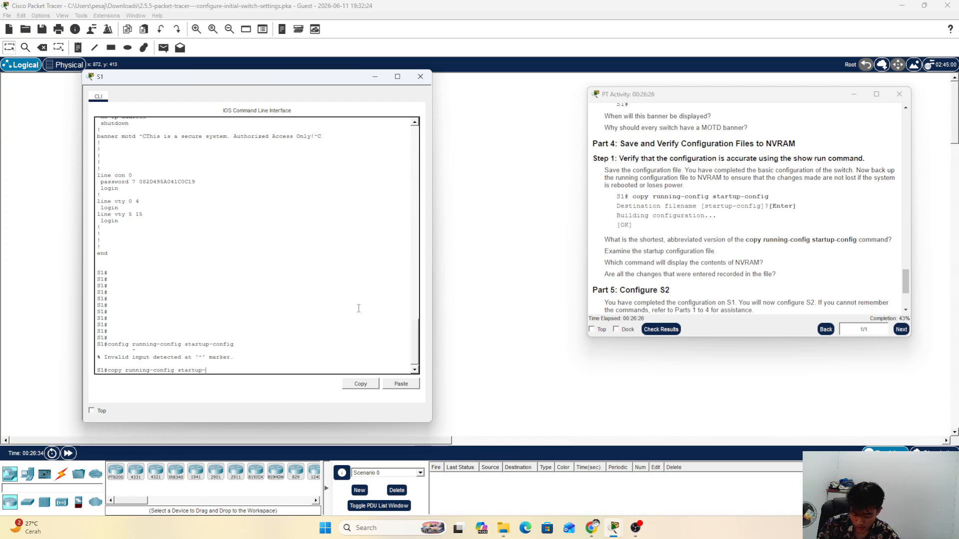
{"action": "type", "text": "fig"}
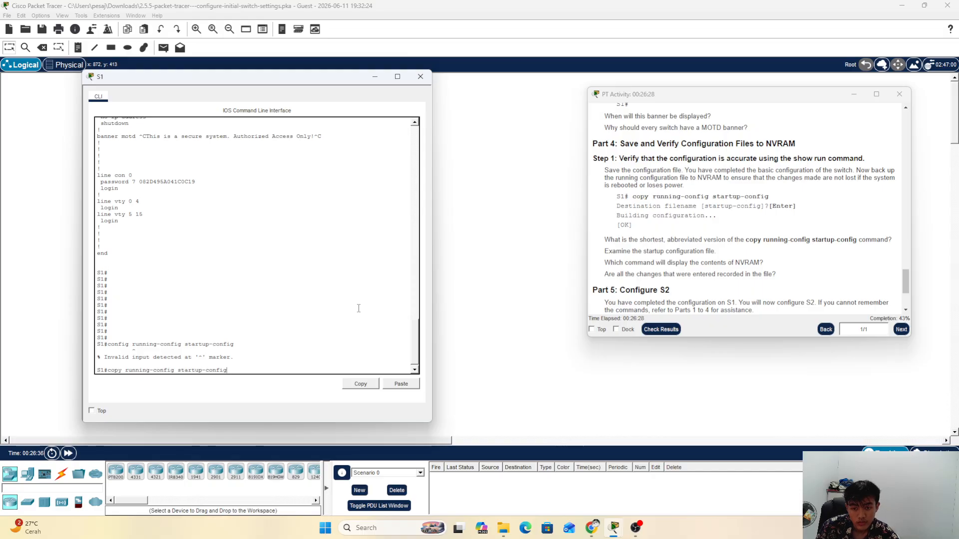
{"action": "key", "text": "Return"}
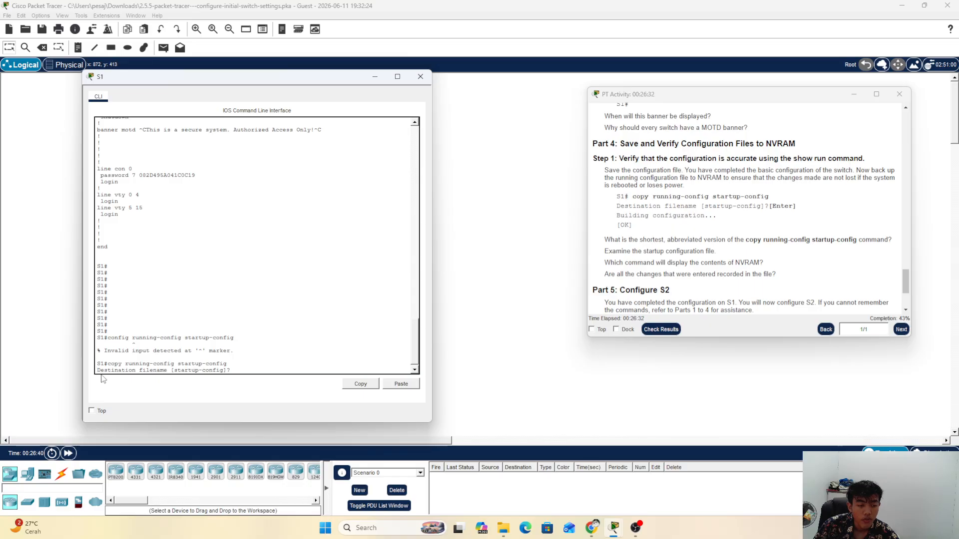
{"action": "left_click_drag", "start_coordinate": [99, 370], "coordinate": [231, 374]}
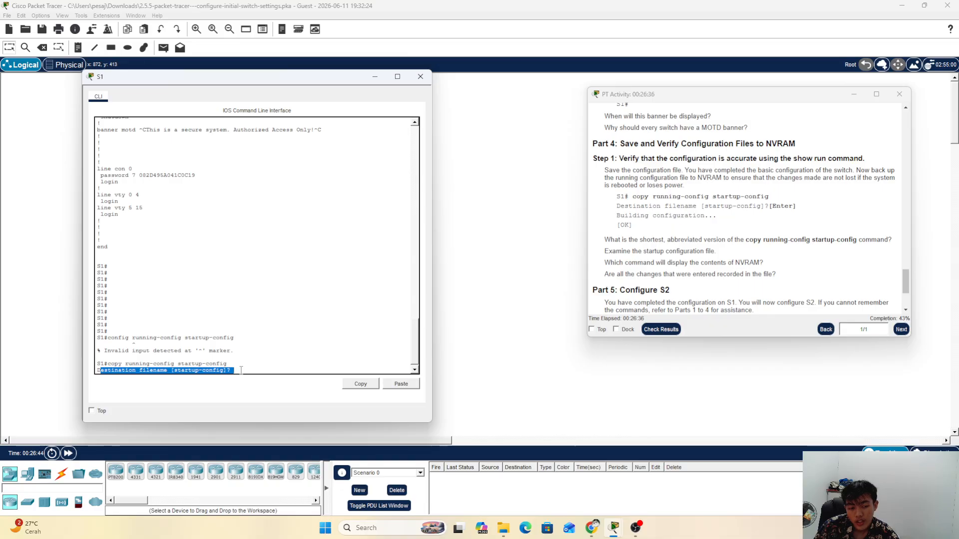
{"action": "left_click", "coordinate": [242, 370]}
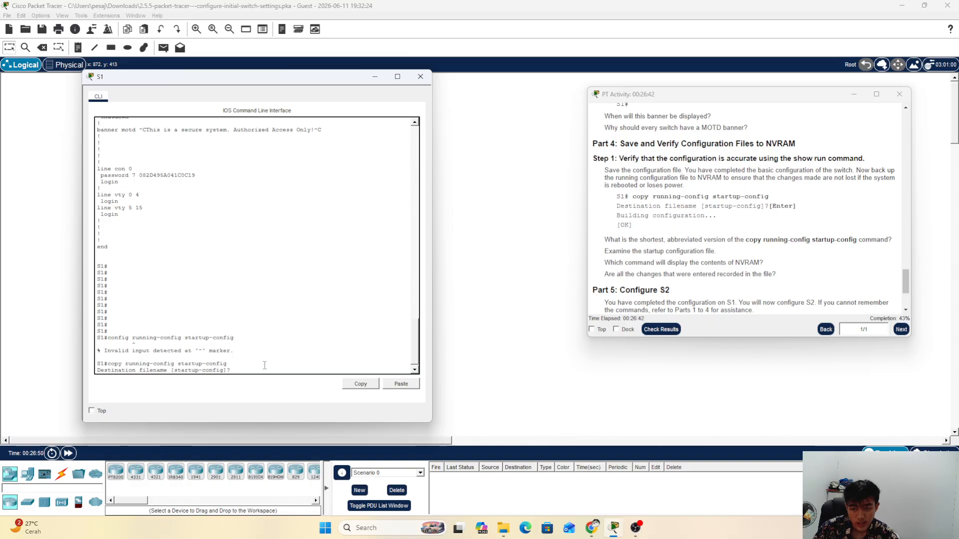
{"action": "key", "text": "Return"}
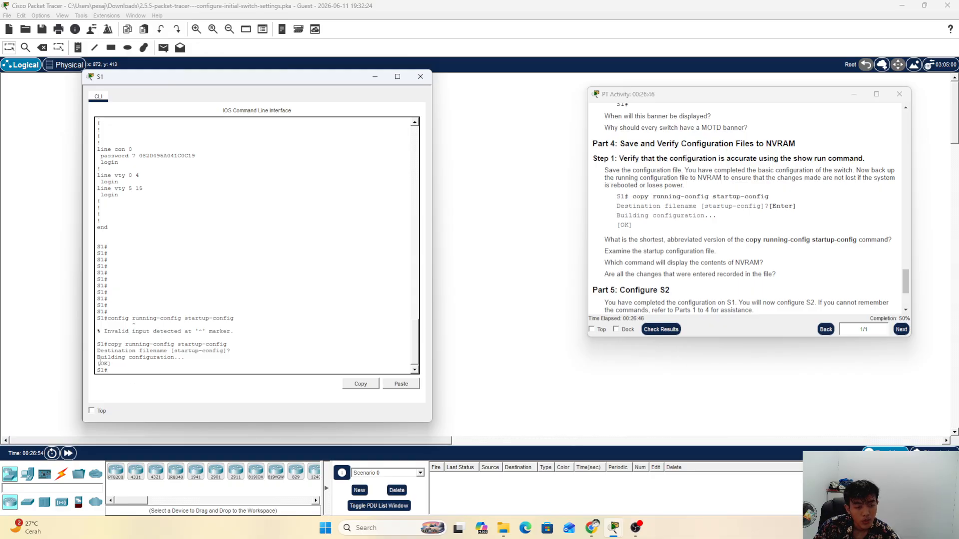
Step: Review the [OK] save result and the instructions' question about recorded changes
{"action": "left_click_drag", "start_coordinate": [110, 352], "coordinate": [94, 365]}
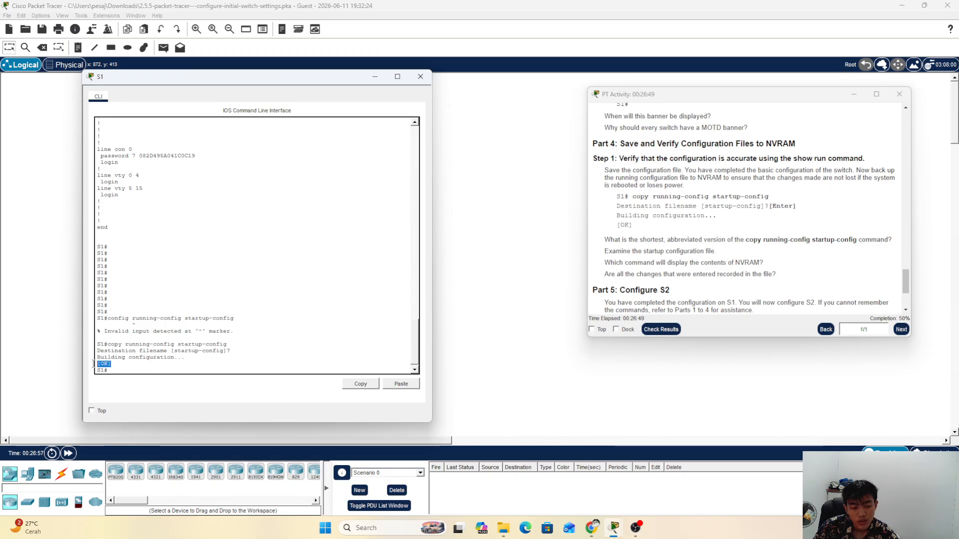
{"action": "left_click", "coordinate": [130, 366]}
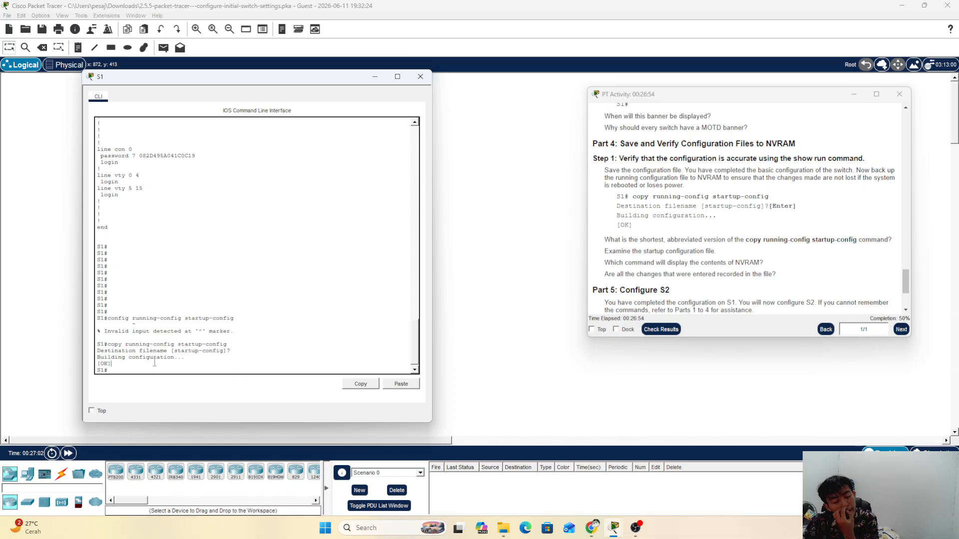
{"action": "left_click", "coordinate": [765, 262]}
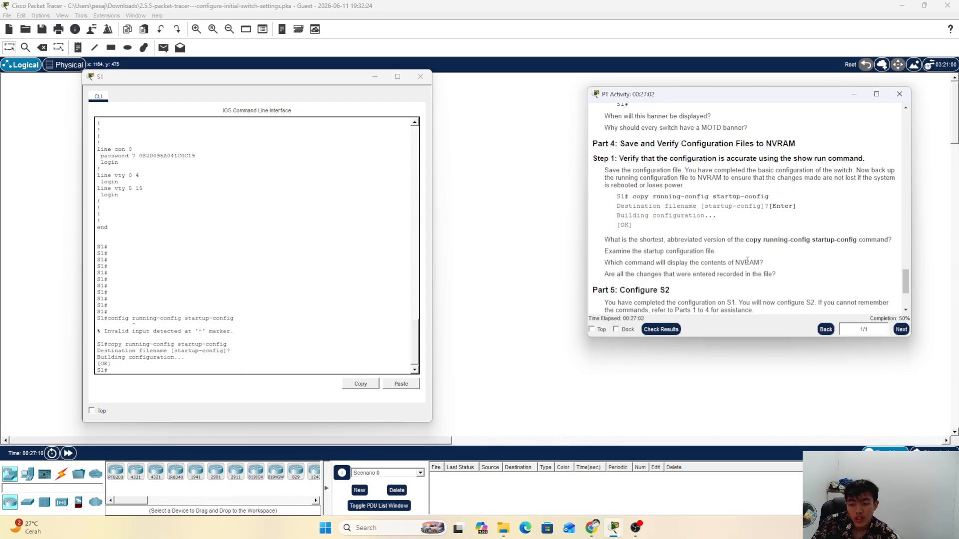
{"action": "left_click_drag", "start_coordinate": [605, 274], "coordinate": [688, 270]}
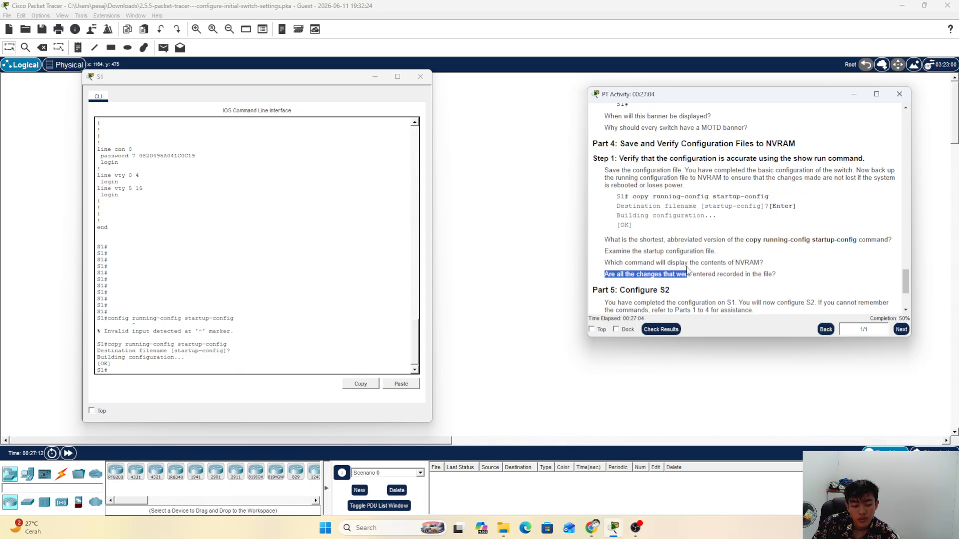
{"action": "left_click", "coordinate": [688, 271]}
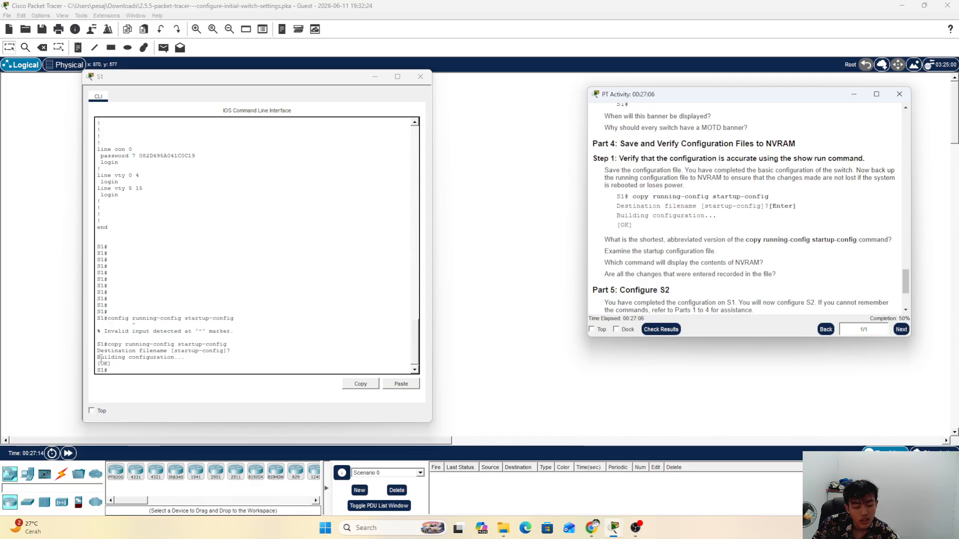
{"action": "left_click", "coordinate": [128, 371]}
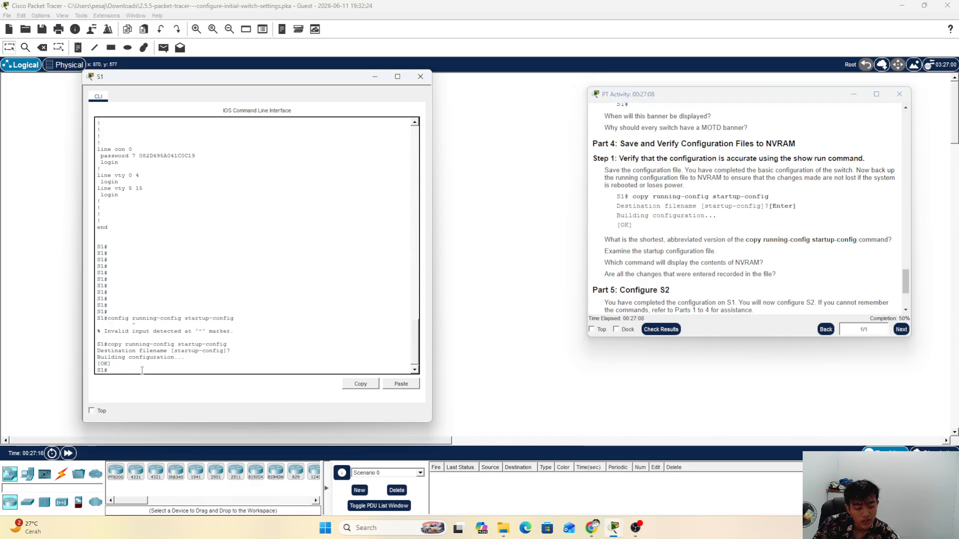
Step: Run show startup-config and compare the encrypted enable secret with the plain enable password line
{"action": "type", "text": "show"}
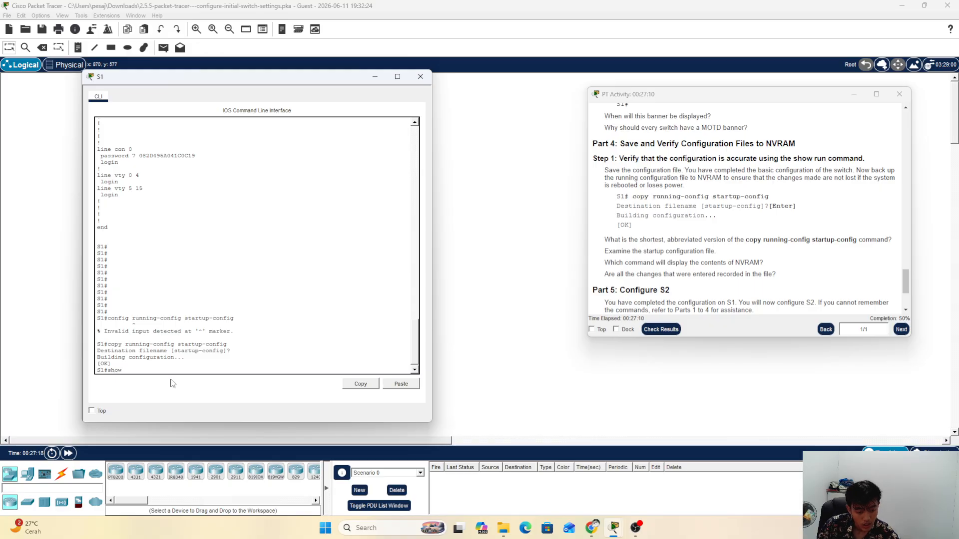
{"action": "type", "text": " s"}
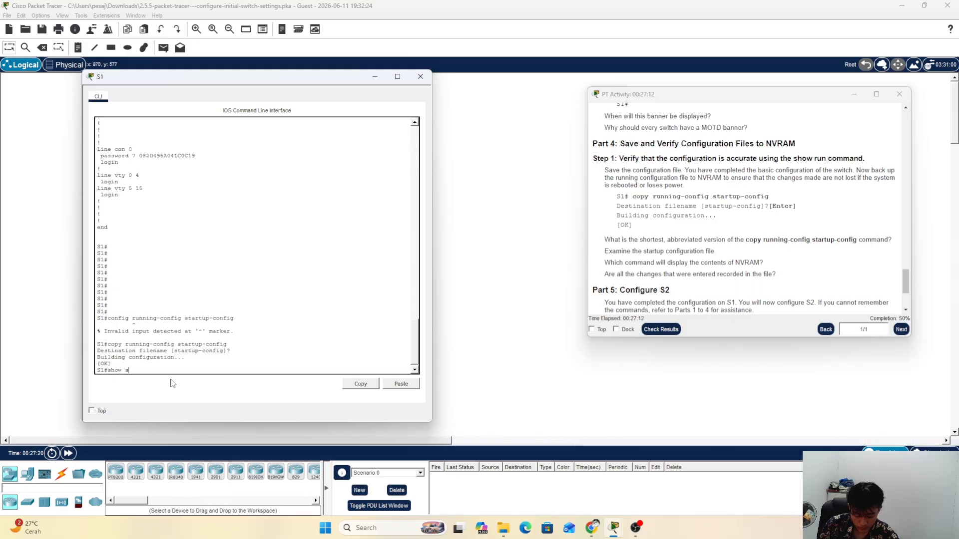
{"action": "type", "text": "tartu"}
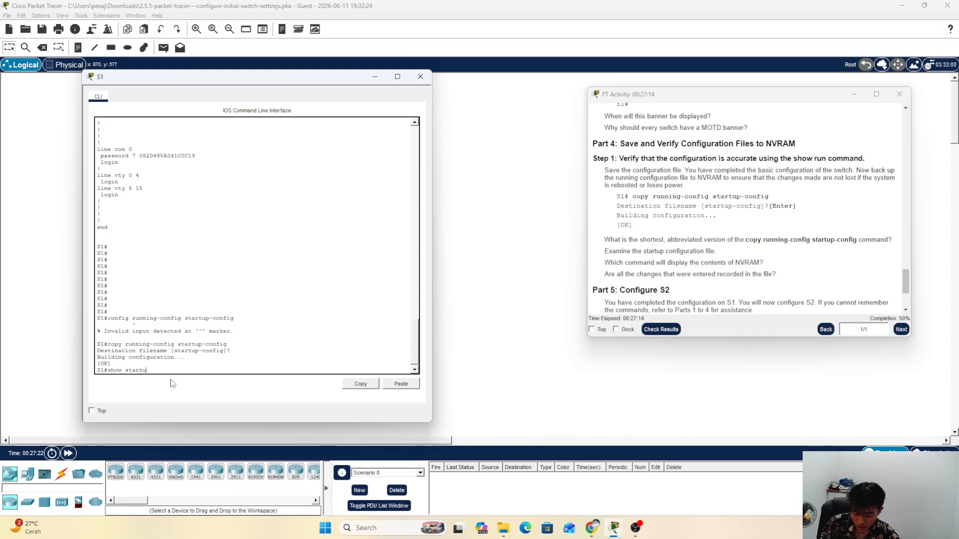
{"action": "type", "text": "p-config"}
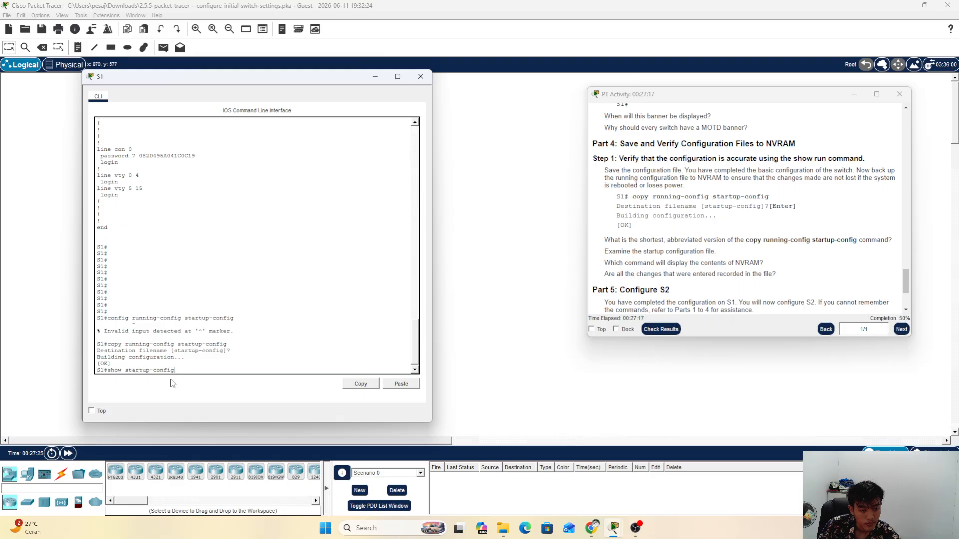
{"action": "key", "text": "Return"}
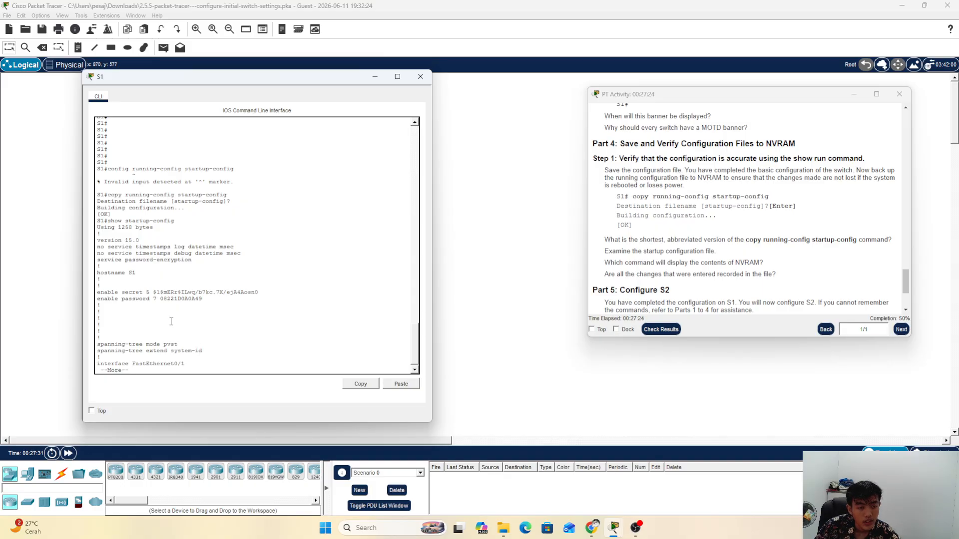
{"action": "left_click_drag", "start_coordinate": [97, 292], "coordinate": [186, 293]}
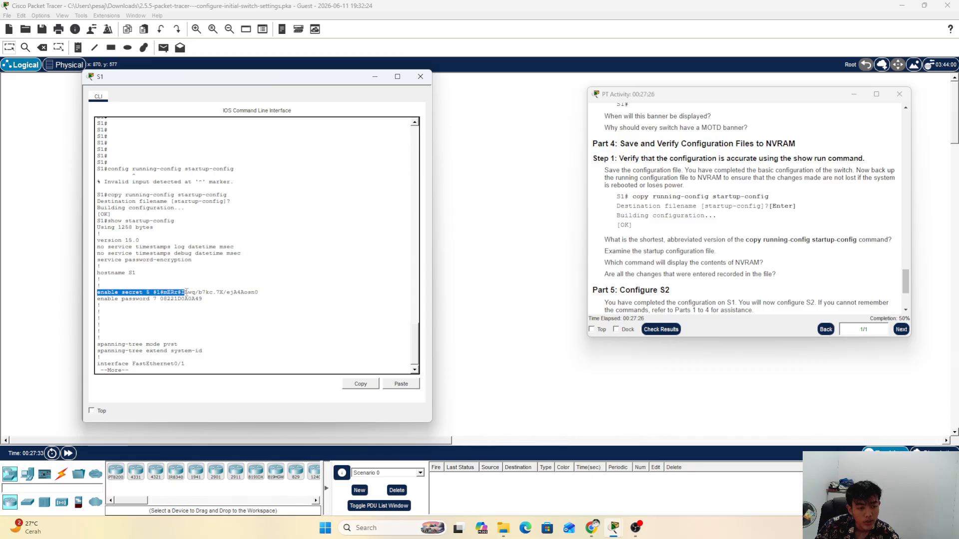
{"action": "left_click_drag", "start_coordinate": [100, 299], "coordinate": [191, 298]}
{"action": "left_click", "coordinate": [192, 298]}
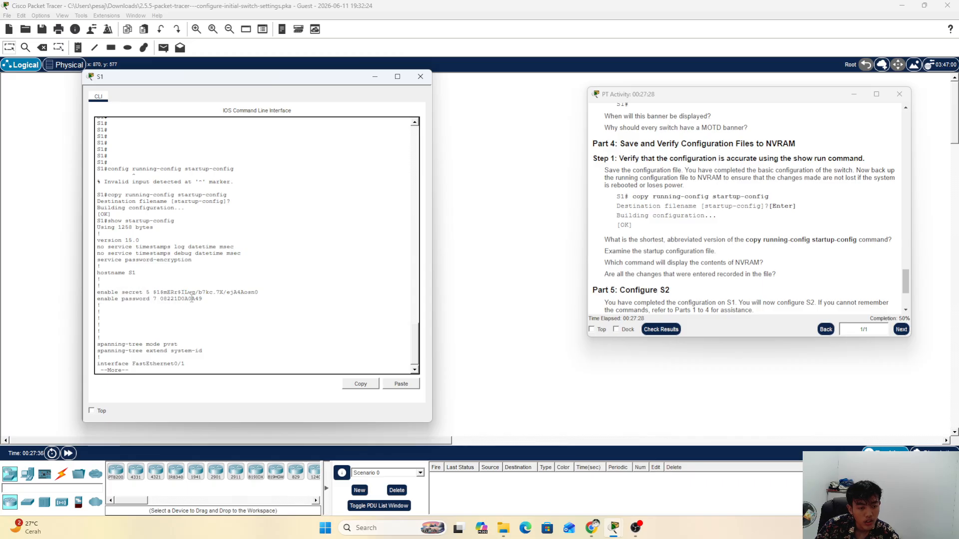
{"action": "left_click_drag", "start_coordinate": [97, 293], "coordinate": [276, 295]}
{"action": "left_click", "coordinate": [199, 310]}
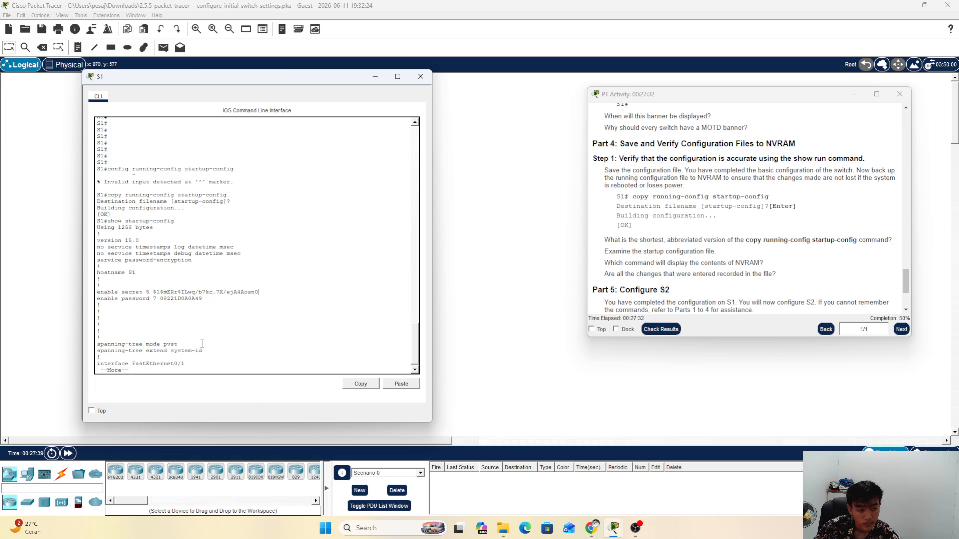
Step: Page through the startup configuration past the MOTD banner, then scroll the instructions to Part 5: Configure S2
{"action": "key", "text": "Return"}
{"action": "key", "text": "Return"}
{"action": "key", "text": "Return"}
{"action": "key", "text": "Return"}
{"action": "key", "text": "Return"}
{"action": "key", "text": "Return"}
{"action": "key", "text": "Return"}
{"action": "key", "text": "Return"}
{"action": "key", "text": "Return"}
{"action": "key", "text": "Return"}
{"action": "key", "text": "Return"}
{"action": "key", "text": "Return"}
{"action": "key", "text": "Return"}
{"action": "key", "text": "Return"}
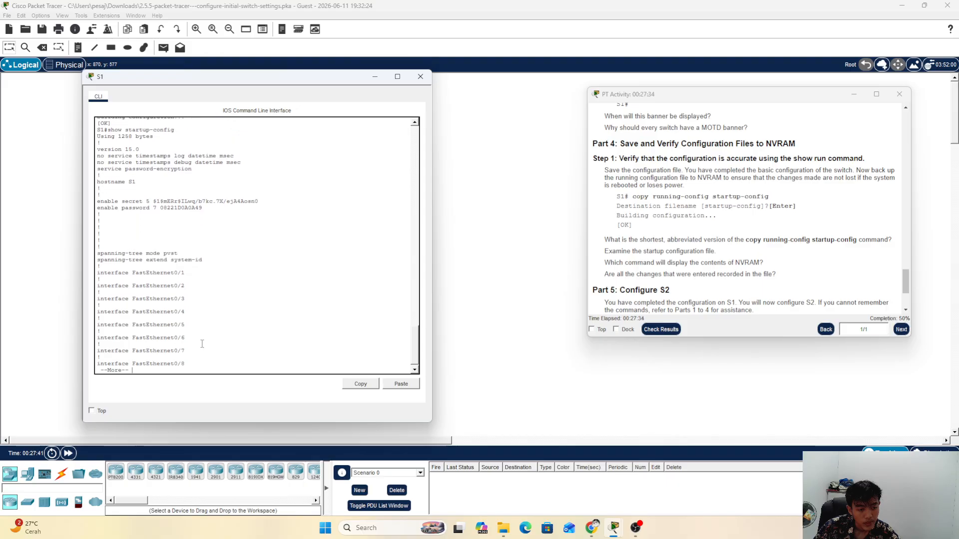
{"action": "key", "text": "Return"}
{"action": "key", "text": "Return"}
{"action": "key", "text": "Return"}
{"action": "key", "text": "Return"}
{"action": "key", "text": "Return"}
{"action": "key", "text": "Return"}
{"action": "key", "text": "Return"}
{"action": "key", "text": "Return"}
{"action": "key", "text": "Return"}
{"action": "key", "text": "Return"}
{"action": "key", "text": "Return"}
{"action": "key", "text": "Return"}
{"action": "key", "text": "Return"}
{"action": "key", "text": "Return"}
{"action": "key", "text": "Return"}
{"action": "key", "text": "Return"}
{"action": "key", "text": "Return"}
{"action": "key", "text": "Return"}
{"action": "key", "text": "Return"}
{"action": "key", "text": "Return"}
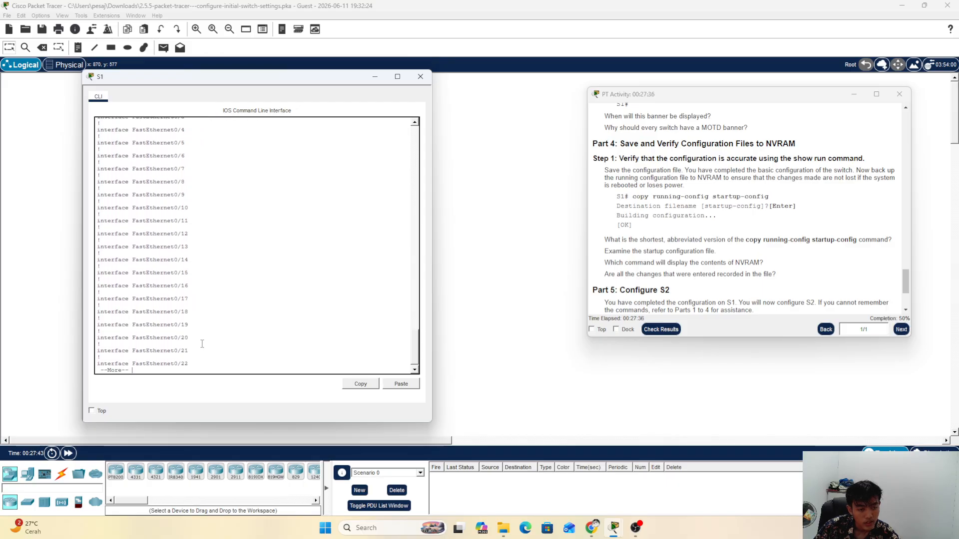
{"action": "key", "text": "Return"}
{"action": "key", "text": "Return"}
{"action": "key", "text": "Return"}
{"action": "key", "text": "Return"}
{"action": "key", "text": "Return"}
{"action": "key", "text": "Return"}
{"action": "key", "text": "Return"}
{"action": "key", "text": "Return"}
{"action": "key", "text": "Return"}
{"action": "key", "text": "Return"}
{"action": "key", "text": "Return"}
{"action": "key", "text": "Return"}
{"action": "key", "text": "Return"}
{"action": "key", "text": "Return"}
{"action": "key", "text": "Return"}
{"action": "key", "text": "Return"}
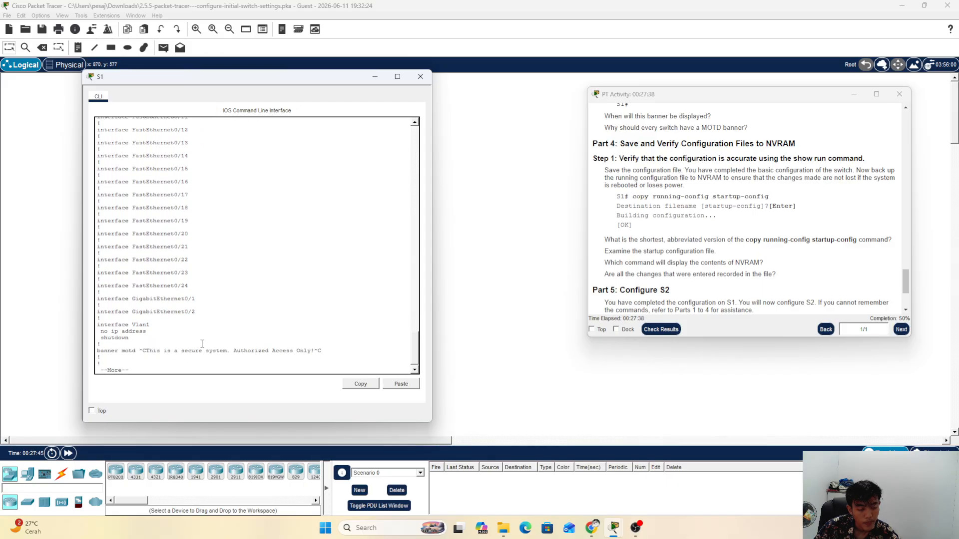
{"action": "key", "text": "Return"}
{"action": "key", "text": "Return"}
{"action": "key", "text": "Return"}
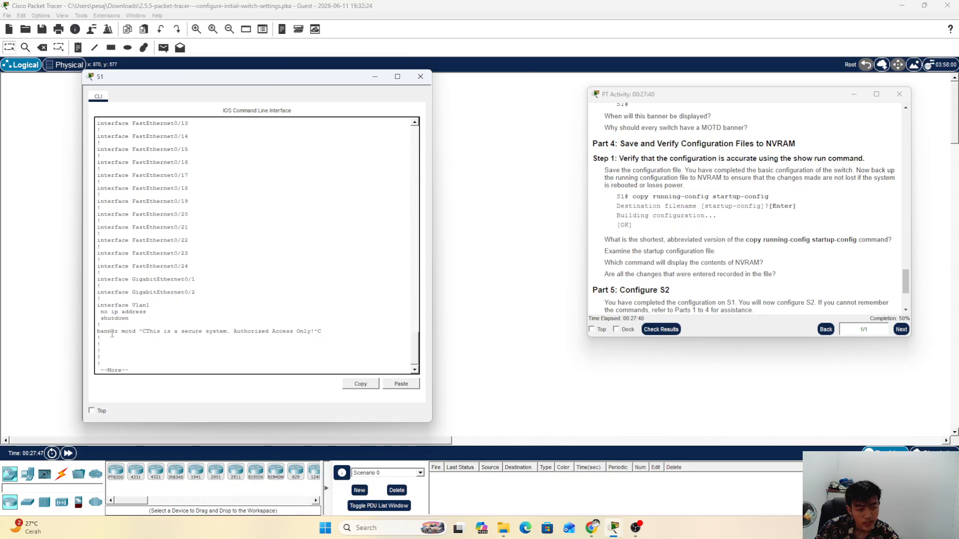
{"action": "left_click_drag", "start_coordinate": [112, 334], "coordinate": [322, 334]}
{"action": "key", "text": "Return"}
{"action": "key", "text": "Return"}
{"action": "key", "text": "Return"}
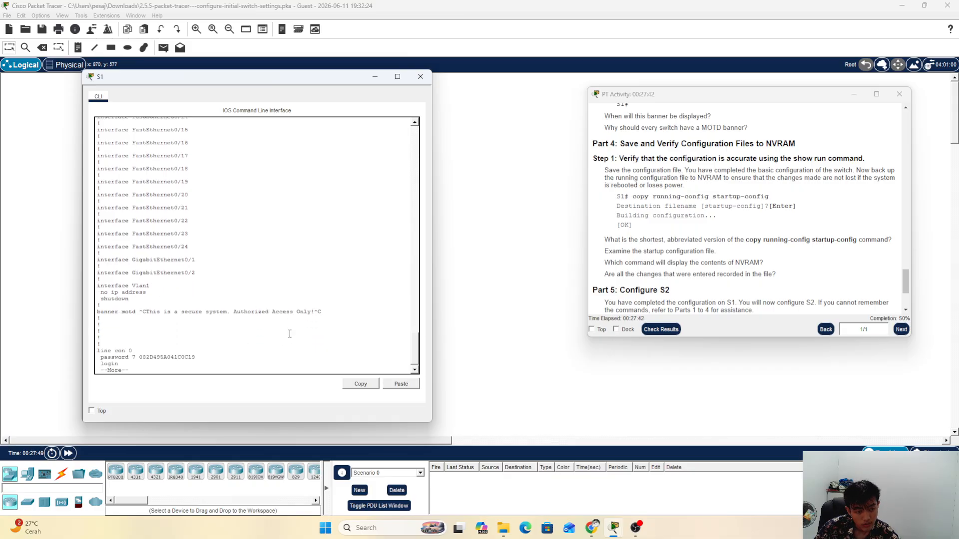
{"action": "key", "text": "Return"}
{"action": "key", "text": "Return"}
{"action": "key", "text": "Return"}
{"action": "key", "text": "Return"}
{"action": "key", "text": "Return"}
{"action": "key", "text": "Return"}
{"action": "key", "text": "Return"}
{"action": "key", "text": "Return"}
{"action": "key", "text": "Return"}
{"action": "key", "text": "Return"}
{"action": "key", "text": "Return"}
{"action": "key", "text": "Return"}
{"action": "key", "text": "Return"}
{"action": "key", "text": "Return"}
{"action": "key", "text": "Return"}
{"action": "key", "text": "Return"}
{"action": "key", "text": "Return"}
{"action": "key", "text": "Return"}
{"action": "key", "text": "Return"}
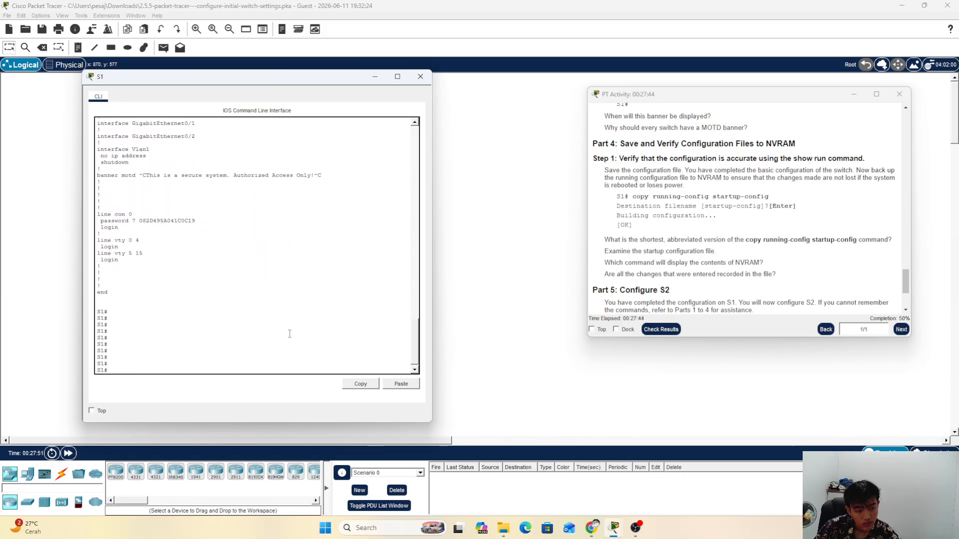
{"action": "key", "text": "Return"}
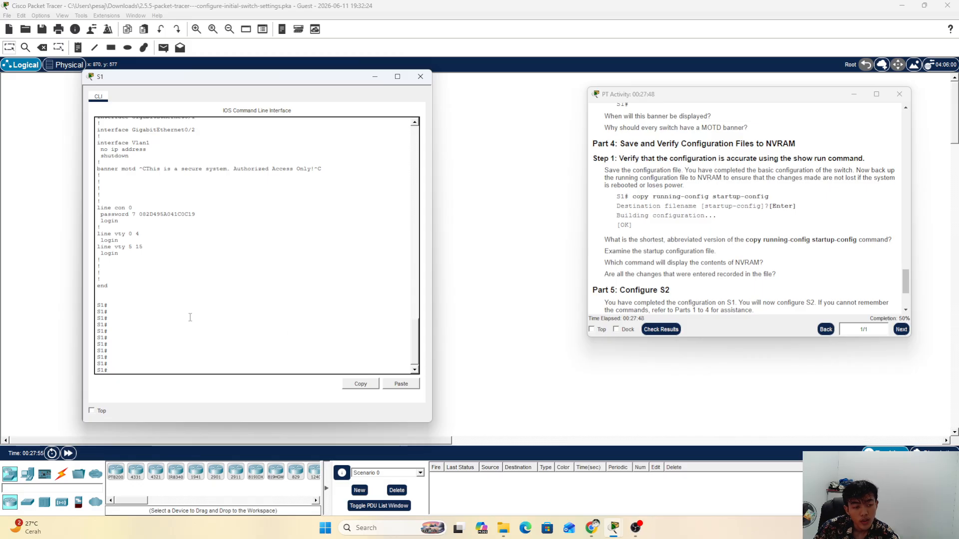
{"action": "scroll", "coordinate": [232, 312], "scroll_direction": "up", "scroll_amount": 2}
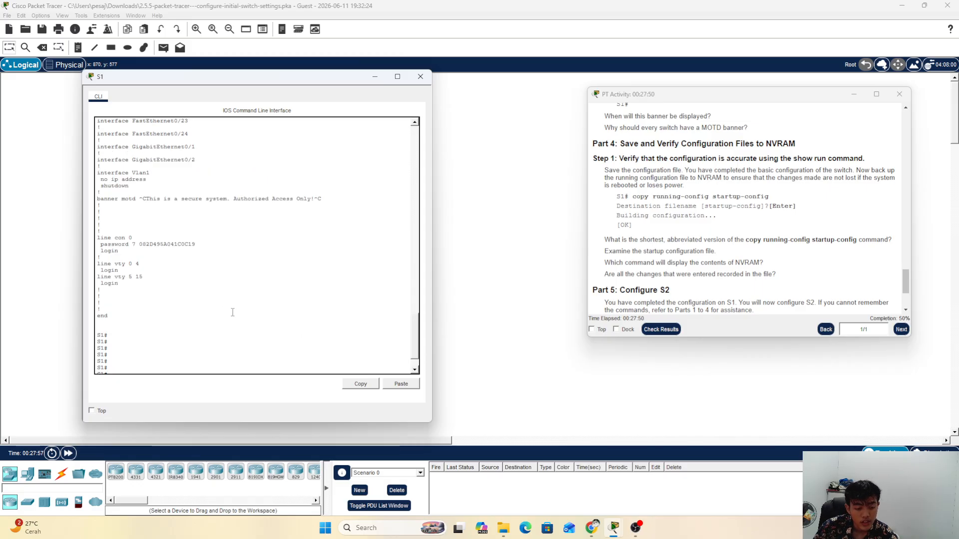
{"action": "scroll", "coordinate": [233, 312], "scroll_direction": "down", "scroll_amount": 2}
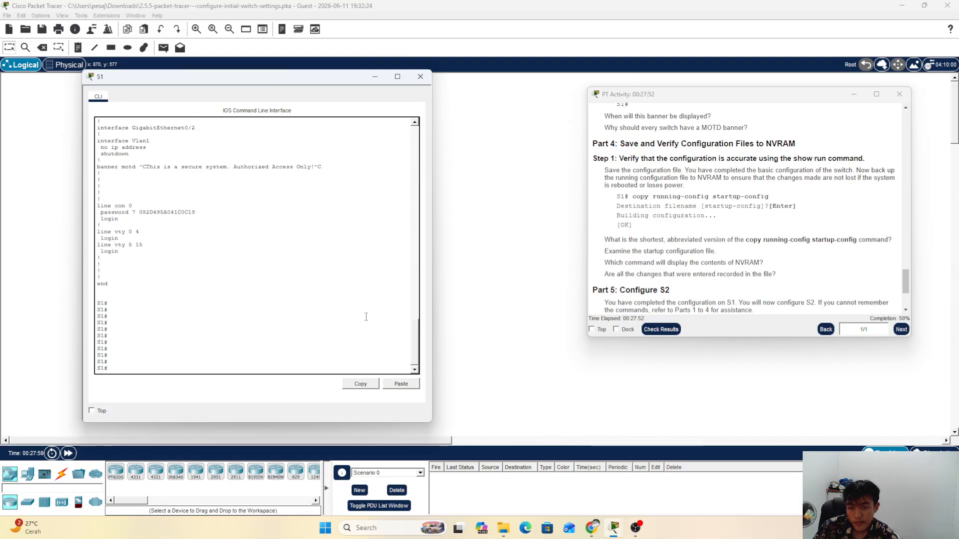
{"action": "scroll", "coordinate": [754, 280], "scroll_direction": "down", "scroll_amount": 3}
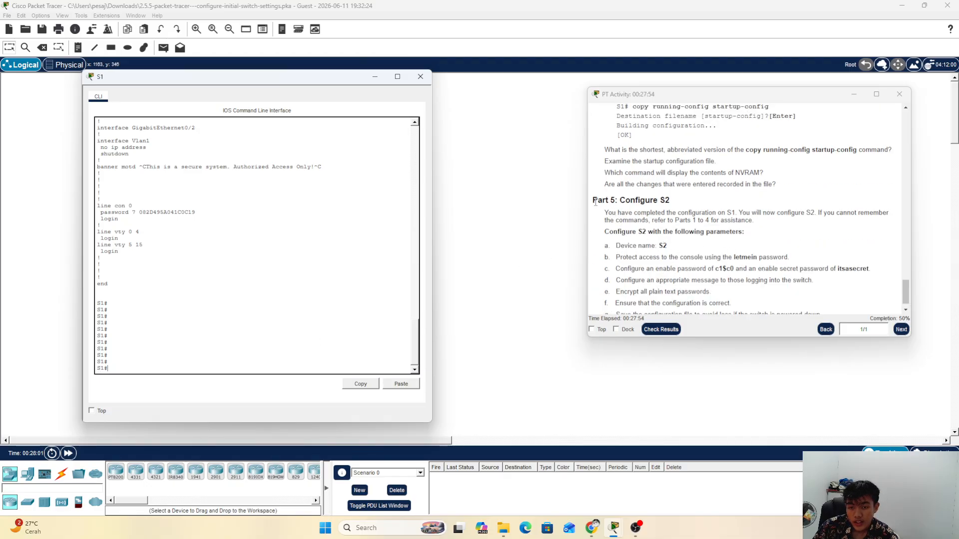
Step: Open the S2 switch's CLI console from the topology and move it to the left
{"action": "left_click_drag", "start_coordinate": [592, 201], "coordinate": [675, 196]}
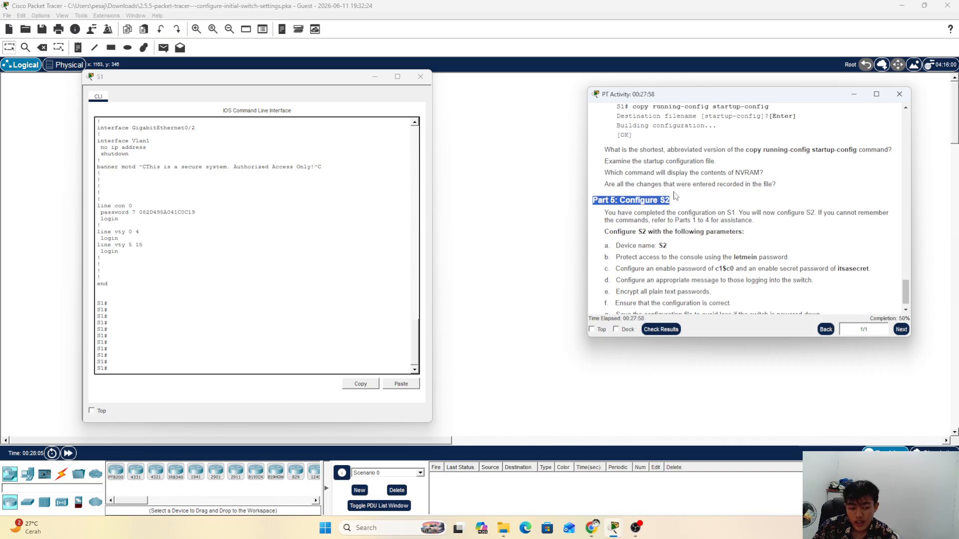
{"action": "left_click", "coordinate": [783, 231]}
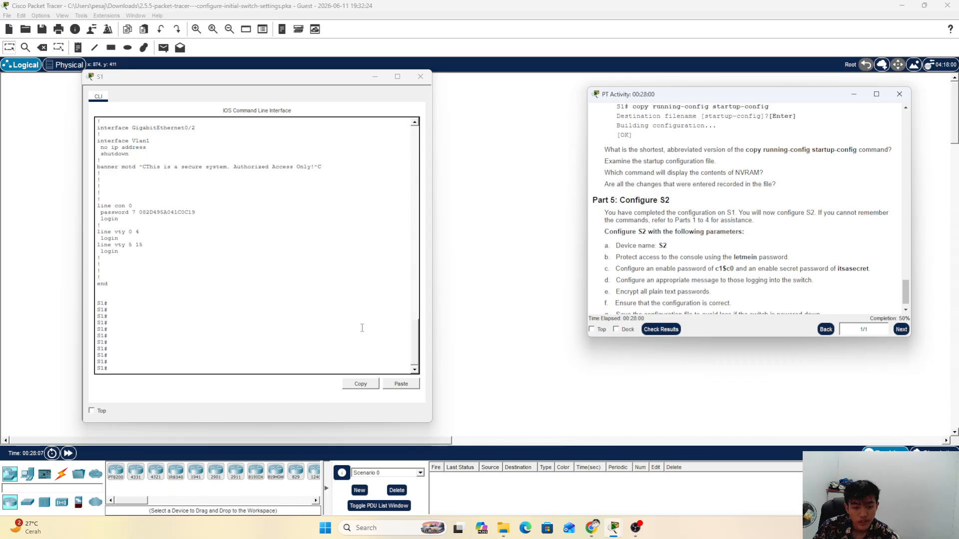
{"action": "left_click", "coordinate": [497, 184]}
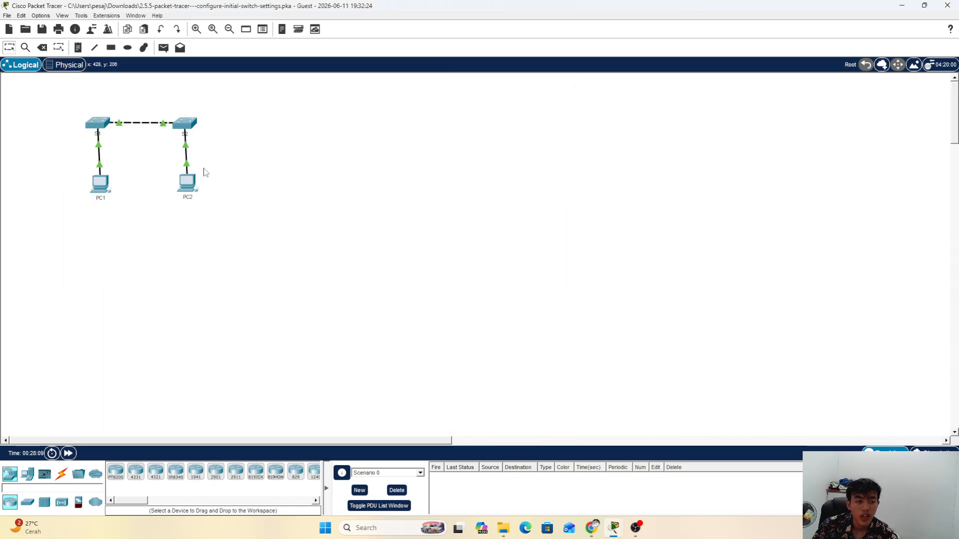
{"action": "left_click", "coordinate": [189, 125]}
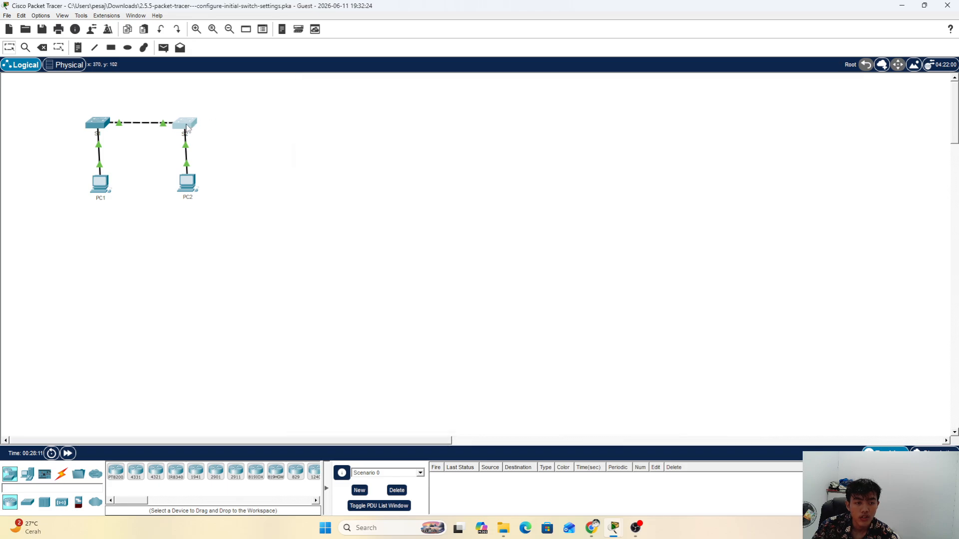
{"action": "left_click", "coordinate": [189, 126]}
{"action": "left_click_drag", "start_coordinate": [483, 86], "coordinate": [306, 90]}
Step: Bring the activity instructions beside S2 and wake the S2 console to a Switch> prompt
{"action": "mouse_move", "coordinate": [614, 528]}
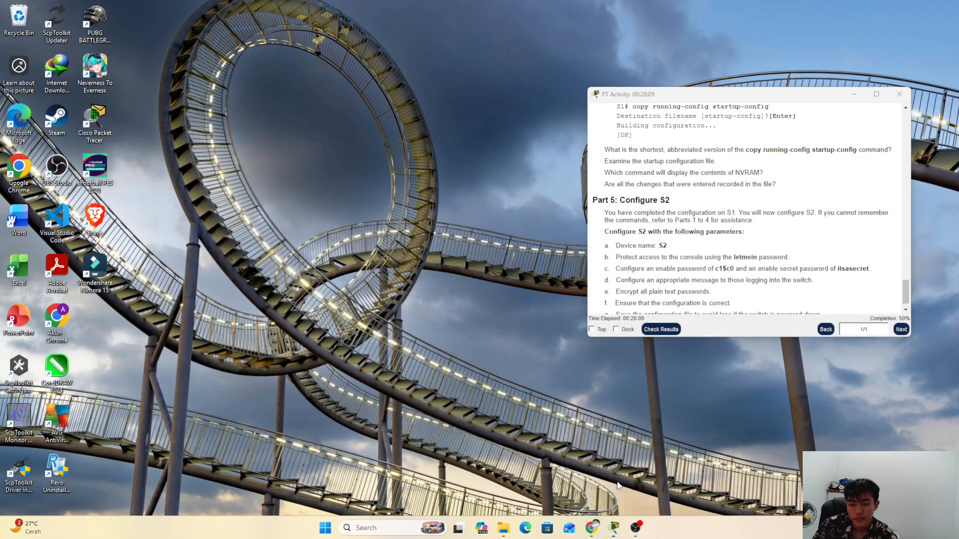
{"action": "left_click", "coordinate": [604, 477]}
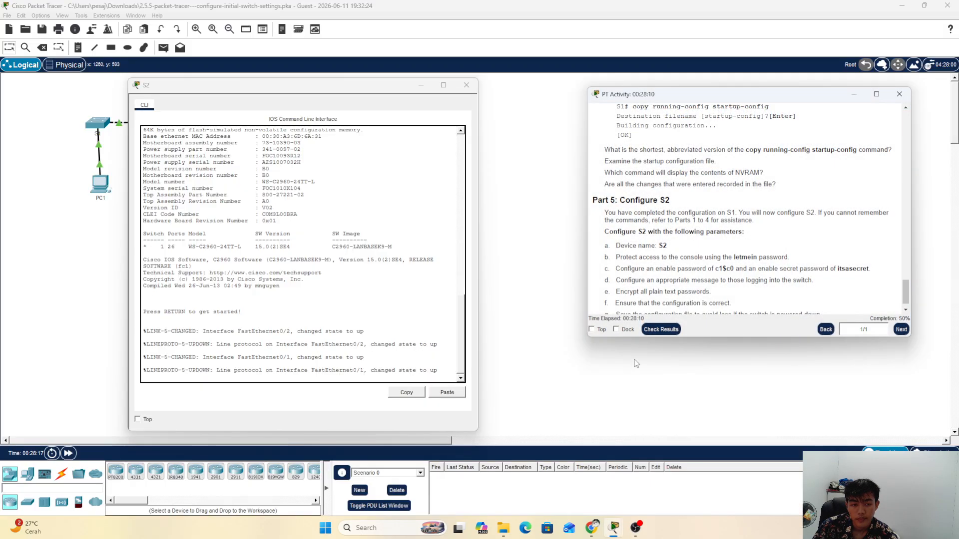
{"action": "left_click", "coordinate": [444, 373]}
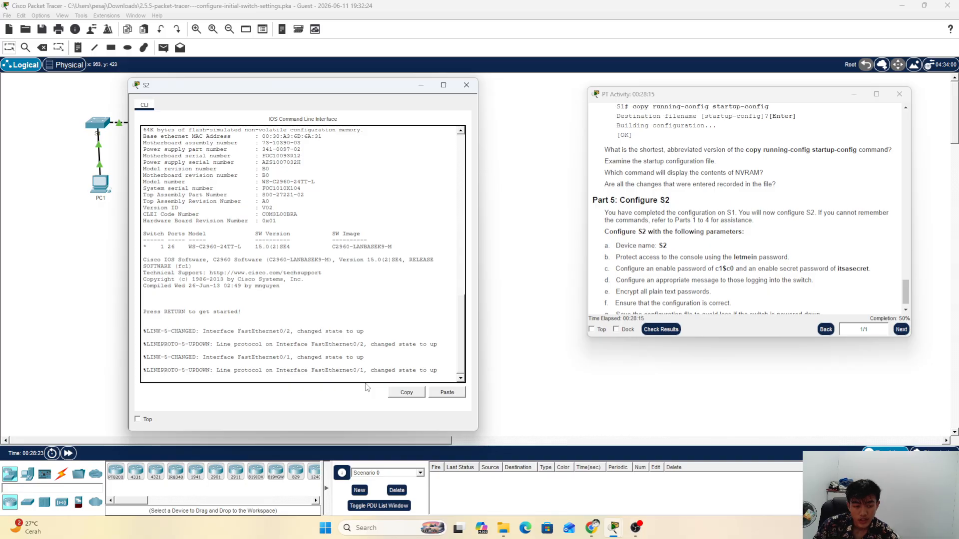
{"action": "key", "text": "Return"}
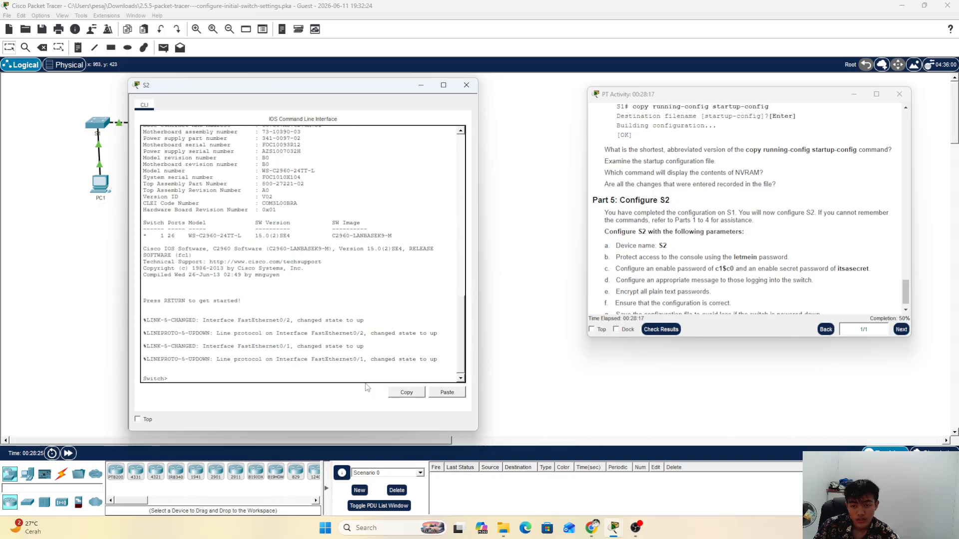
{"action": "scroll", "coordinate": [704, 280], "scroll_direction": "down", "scroll_amount": 1}
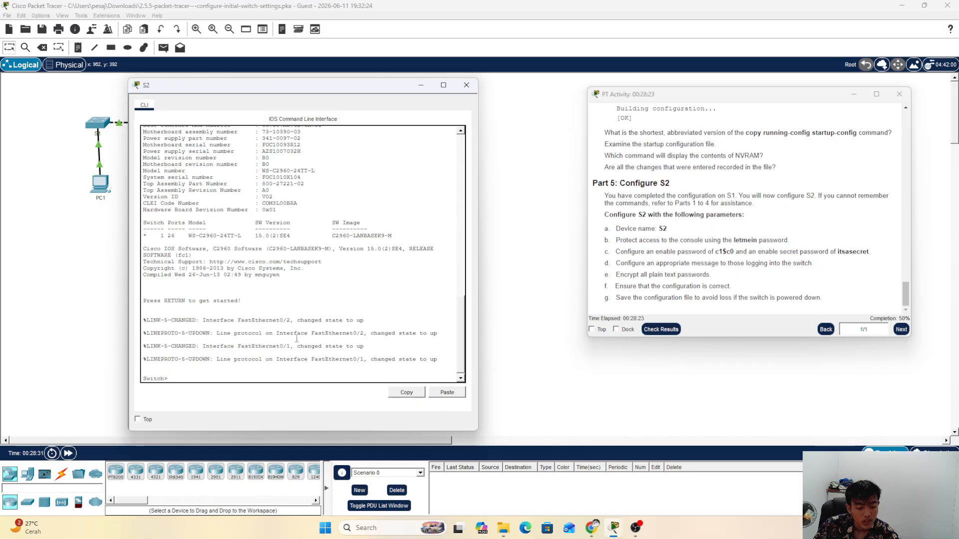
{"action": "key", "text": "Return"}
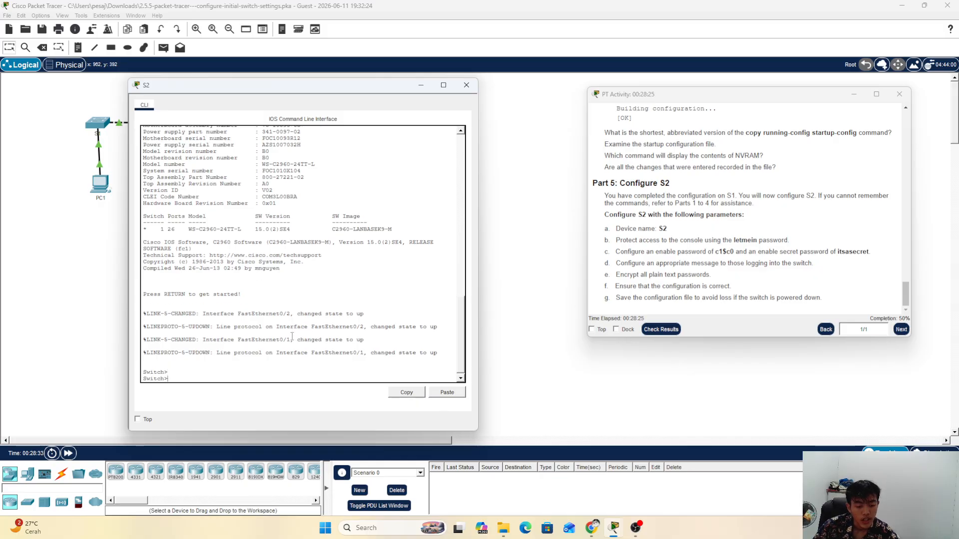
Step: Enter privileged mode with en, then global configuration mode with conf t
{"action": "type", "text": "en"}
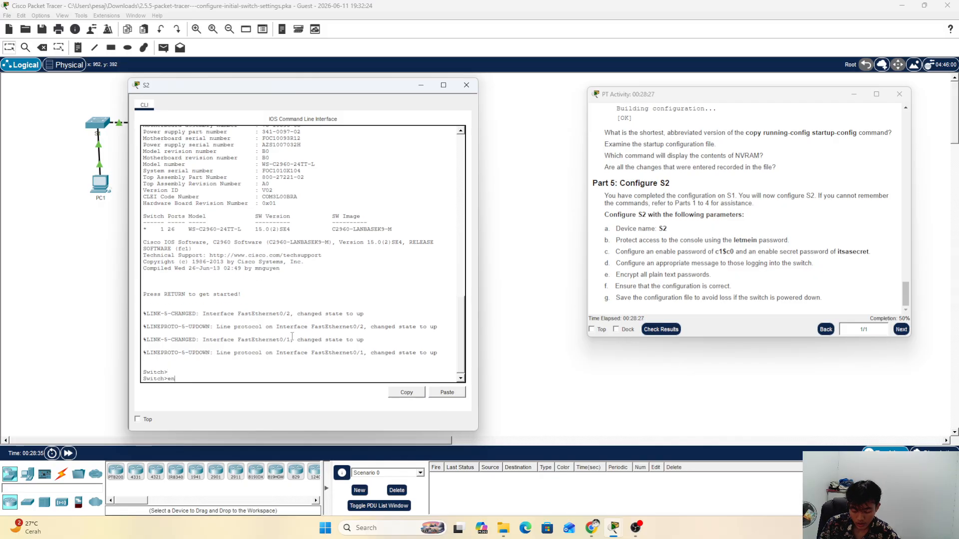
{"action": "key", "text": "Return"}
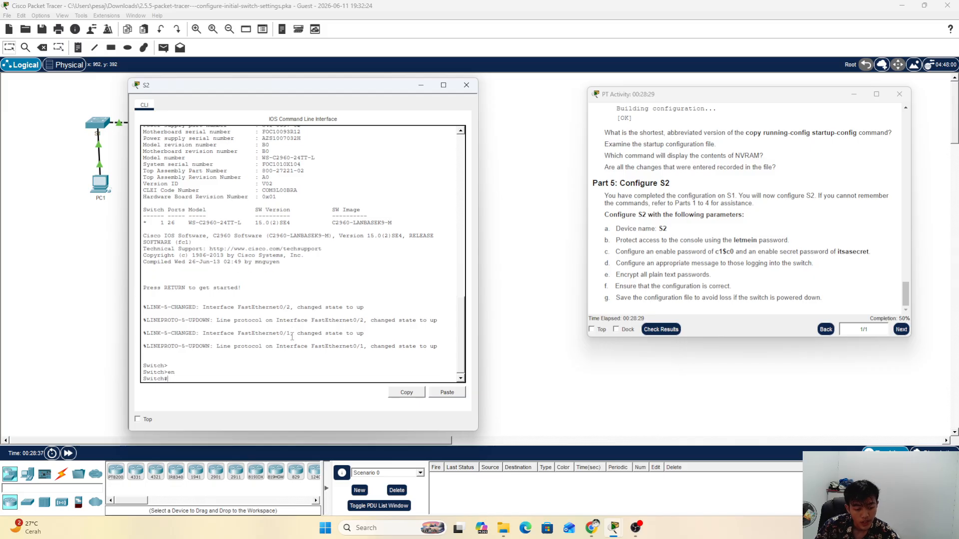
{"action": "type", "text": "conf"}
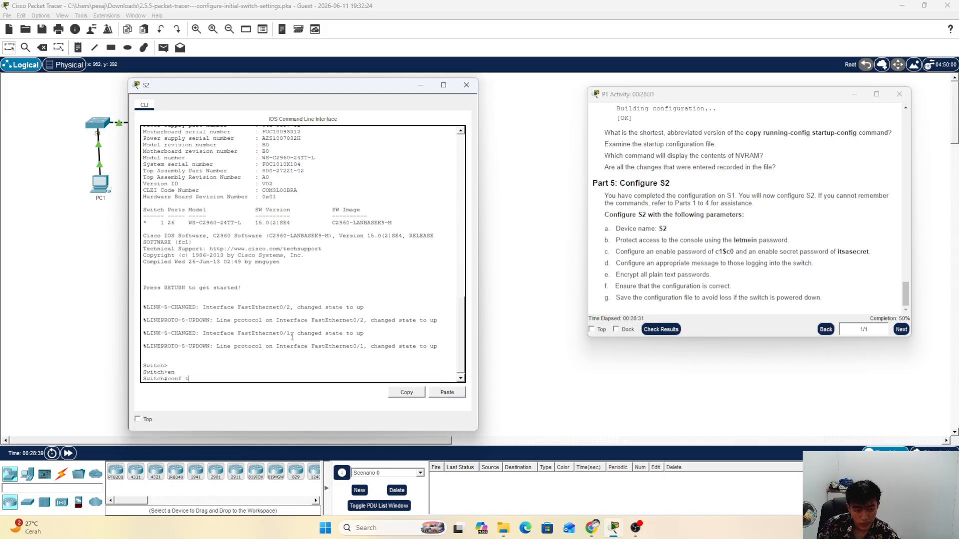
{"action": "type", "text": " t"}
{"action": "key", "text": "Return"}
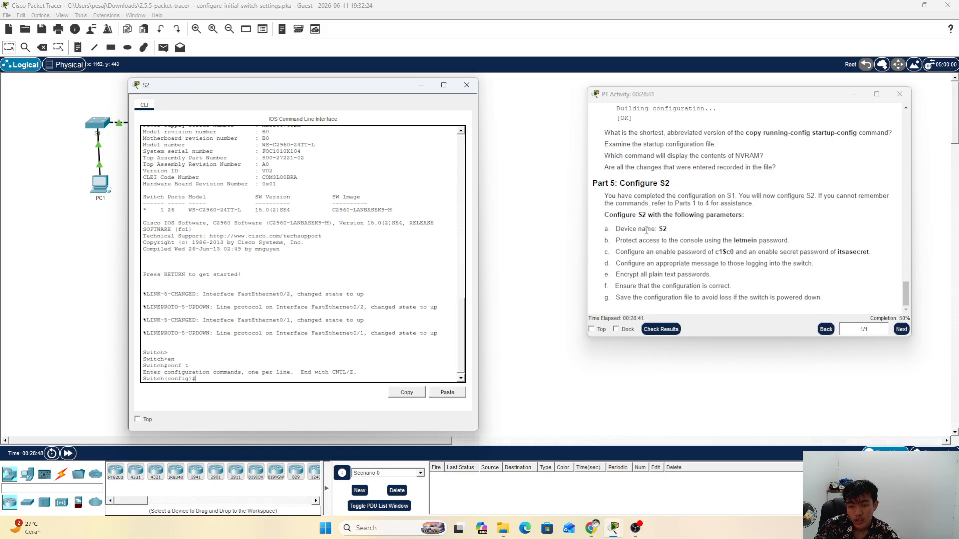
Step: Rename the switch to S2 with the hostname command
{"action": "left_click_drag", "start_coordinate": [647, 230], "coordinate": [691, 233]}
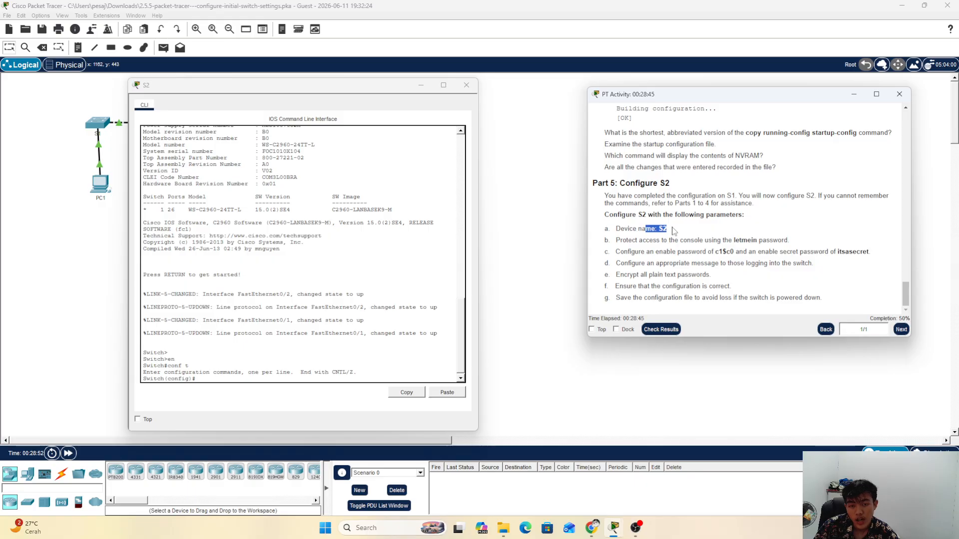
{"action": "left_click", "coordinate": [276, 368]}
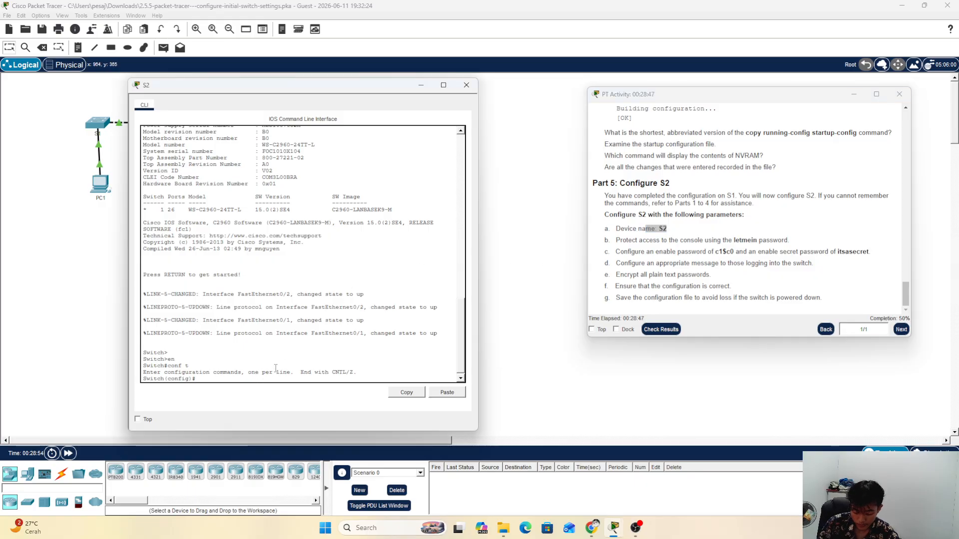
{"action": "type", "text": "hostname"}
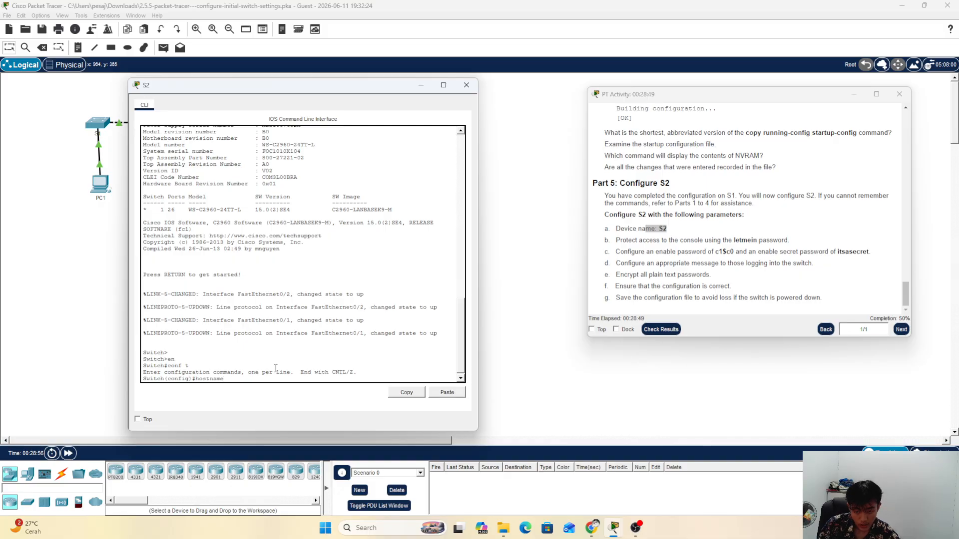
{"action": "type", "text": " S2"}
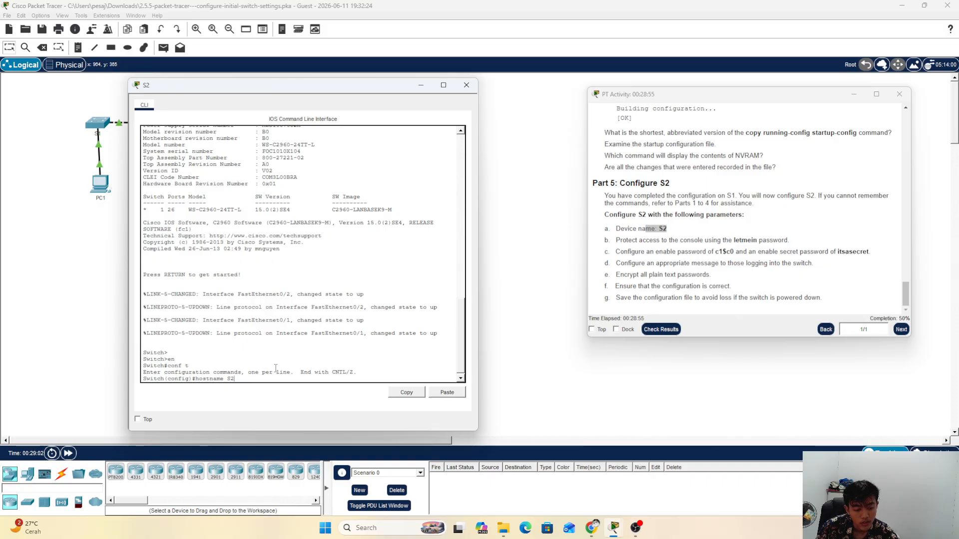
{"action": "key", "text": "Return"}
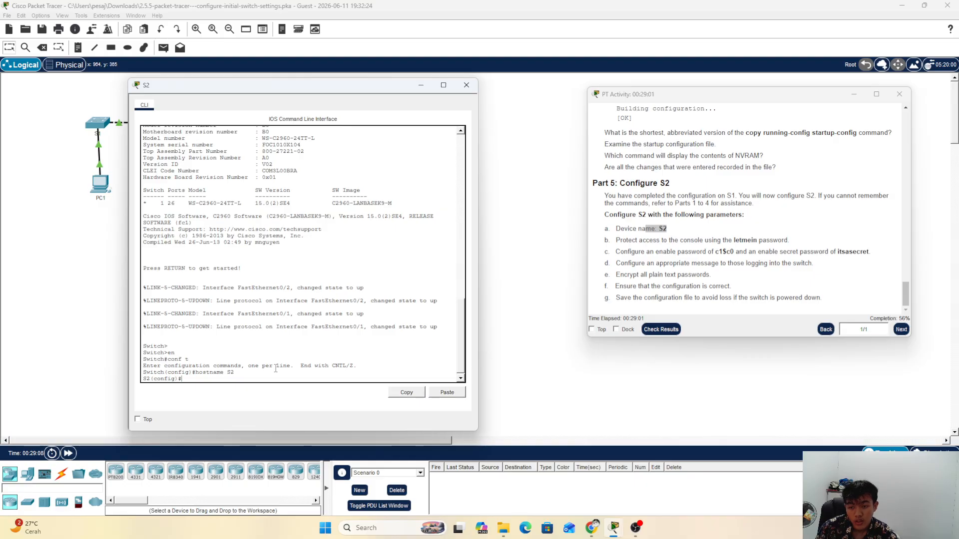
Step: On line console 0, set the console password required by instruction b
{"action": "left_click_drag", "start_coordinate": [680, 240], "coordinate": [788, 241]}
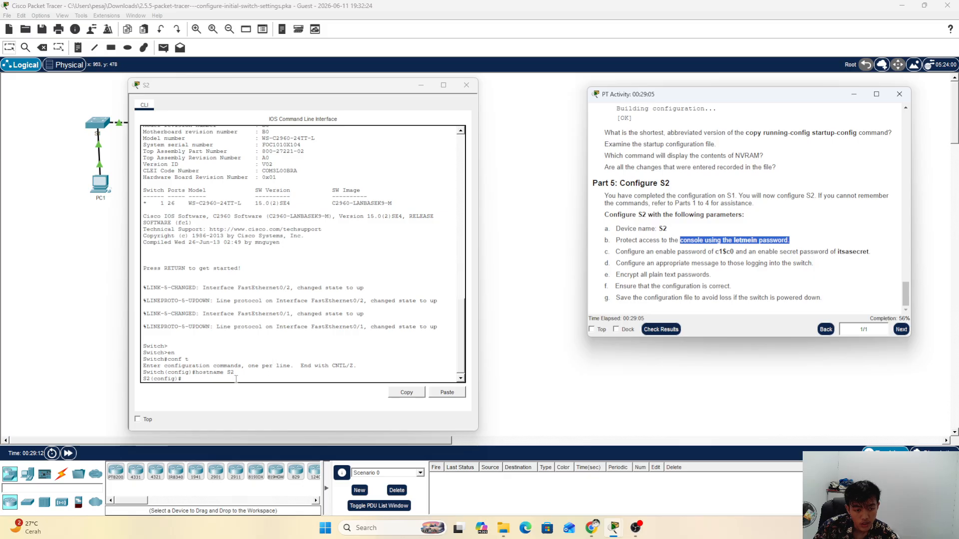
{"action": "left_click", "coordinate": [404, 382]}
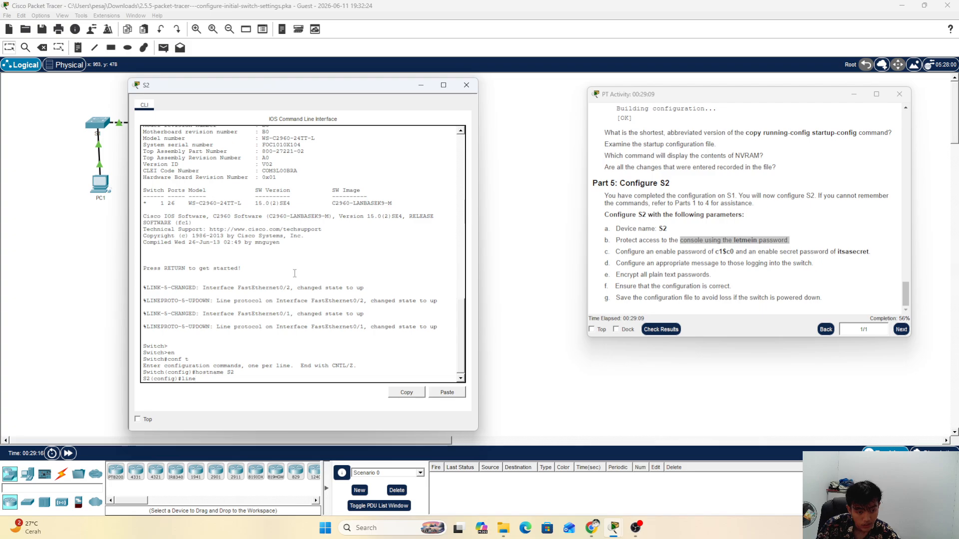
{"action": "type", "text": "console"}
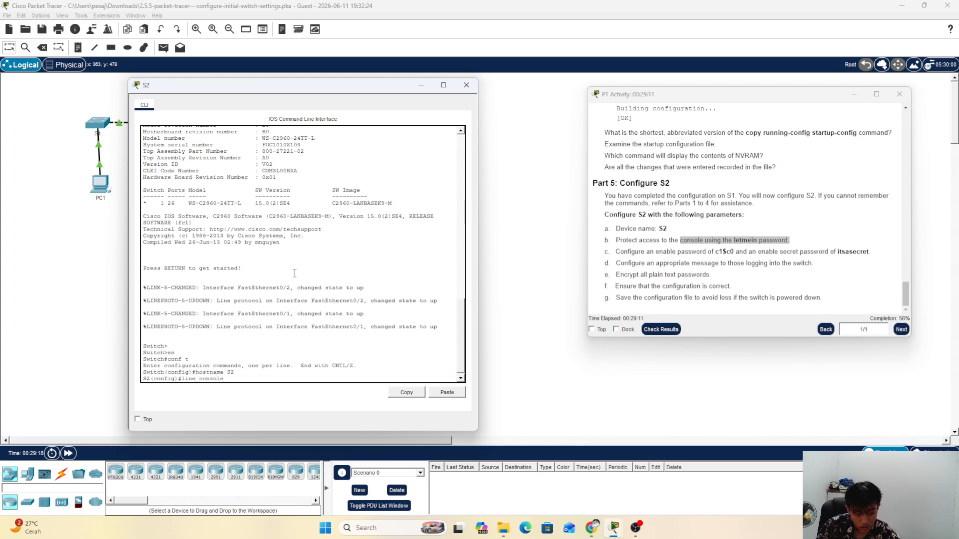
{"action": "type", "text": " 0"}
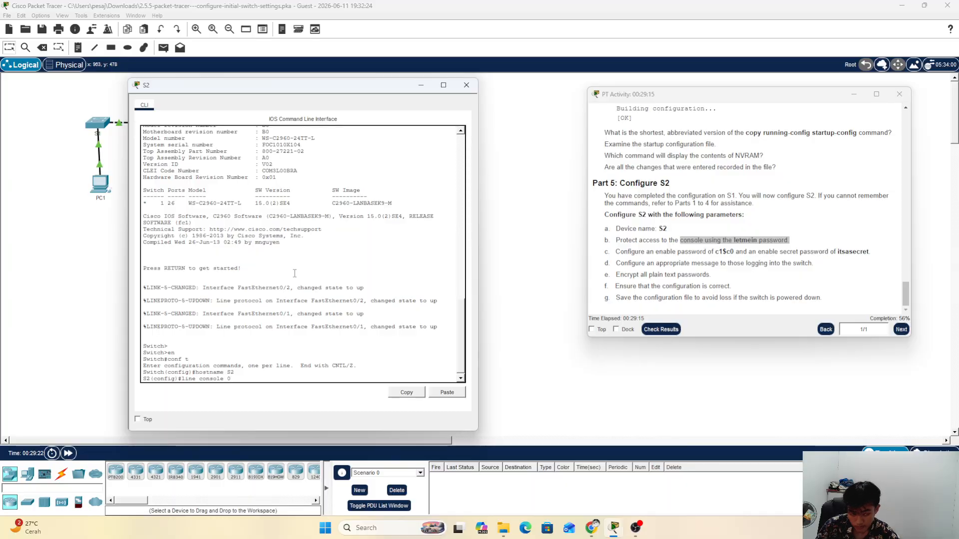
{"action": "key", "text": "Return"}
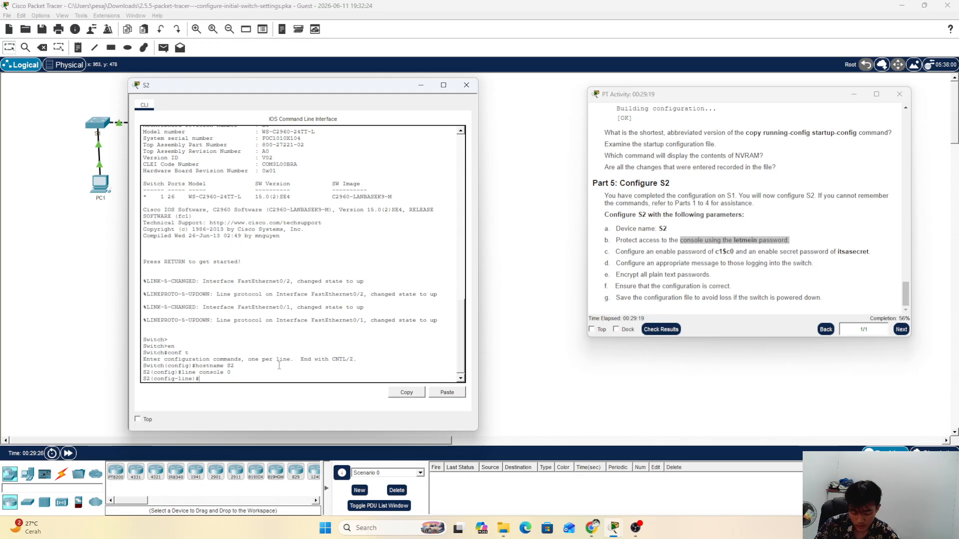
{"action": "type", "text": "passwo"}
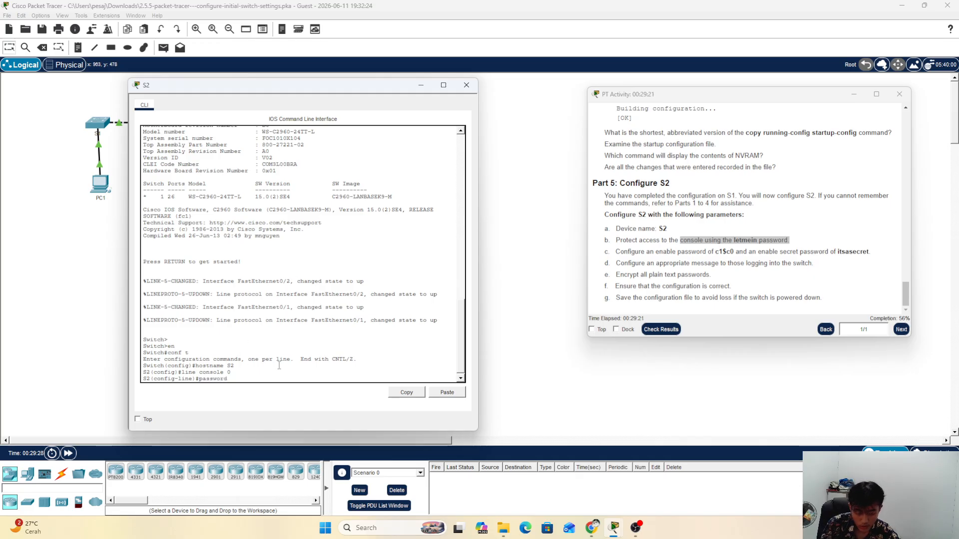
{"action": "type", "text": "rd "}
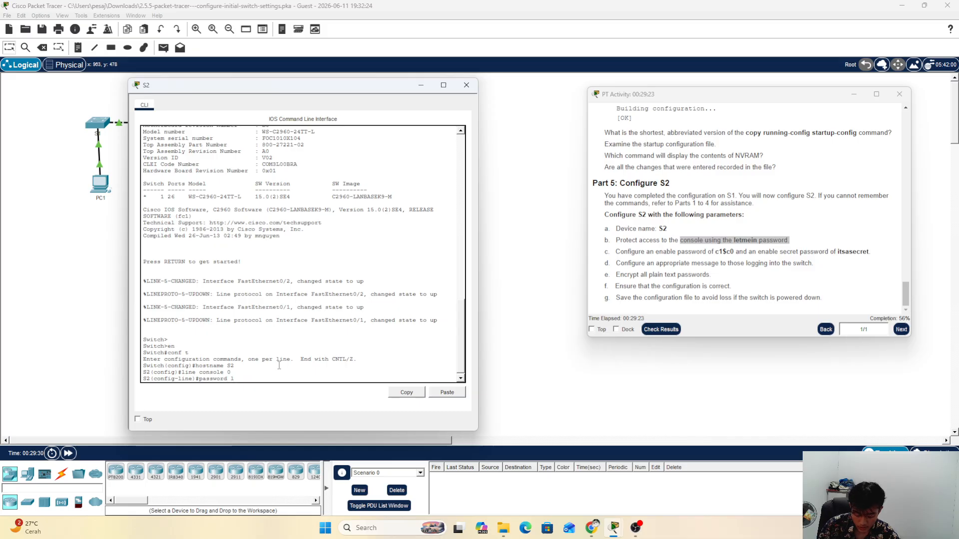
{"action": "type", "text": "letmein"}
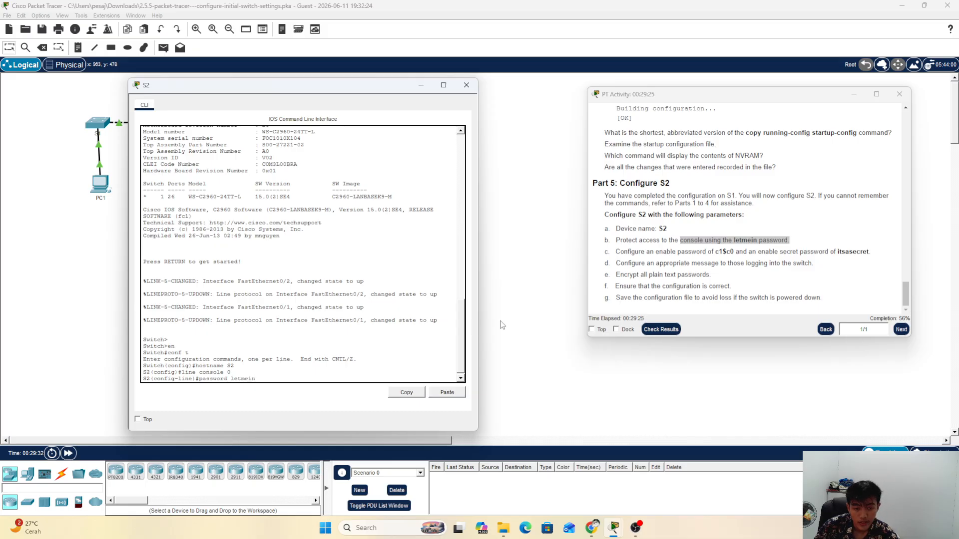
{"action": "left_click", "coordinate": [776, 262]}
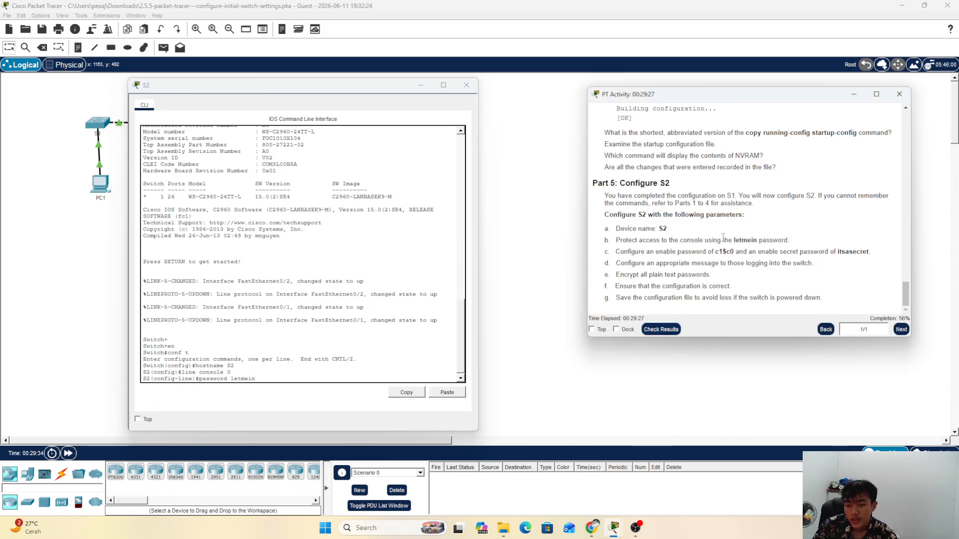
{"action": "left_click_drag", "start_coordinate": [724, 237], "coordinate": [782, 235]}
{"action": "left_click", "coordinate": [776, 237]}
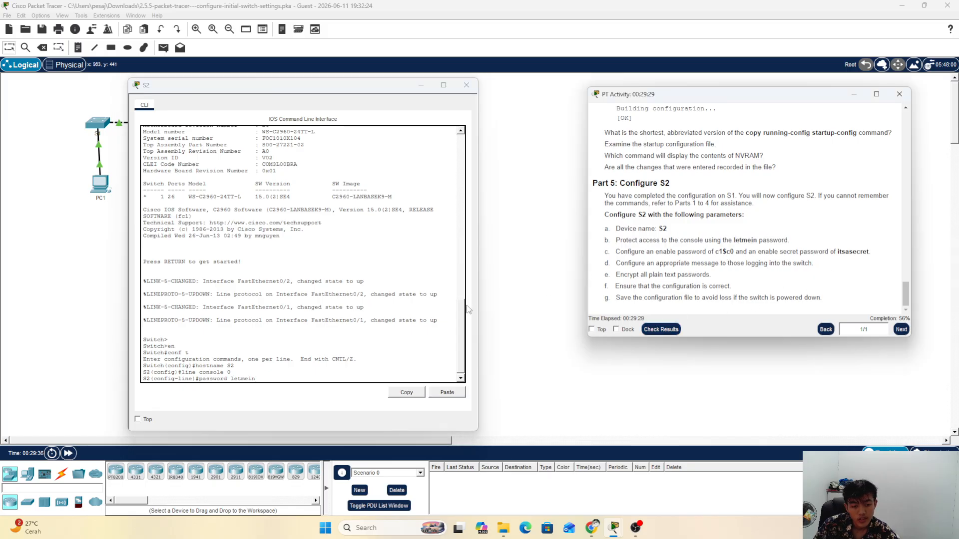
{"action": "left_click", "coordinate": [396, 366]}
{"action": "key", "text": "Return"}
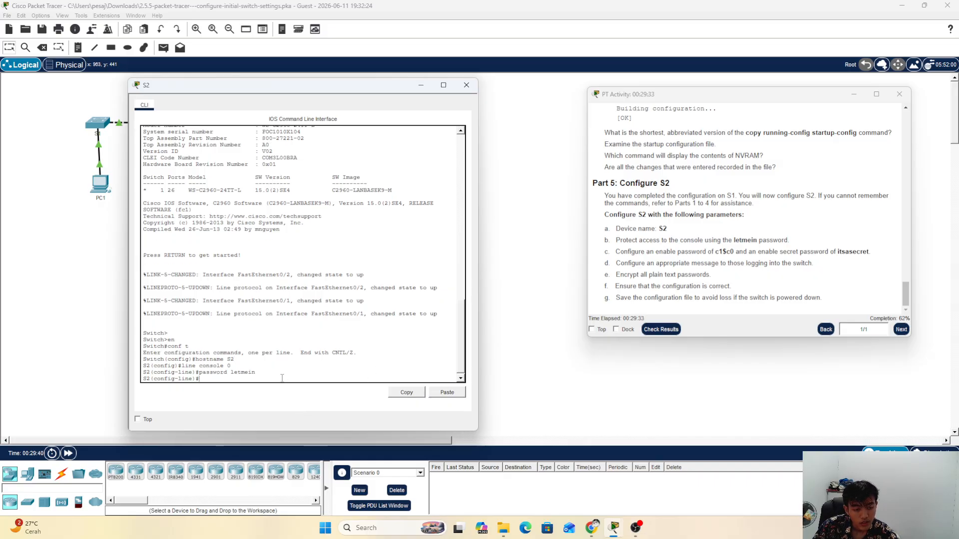
Step: Require login on the console line and exit back to global configuration
{"action": "type", "text": "l"}
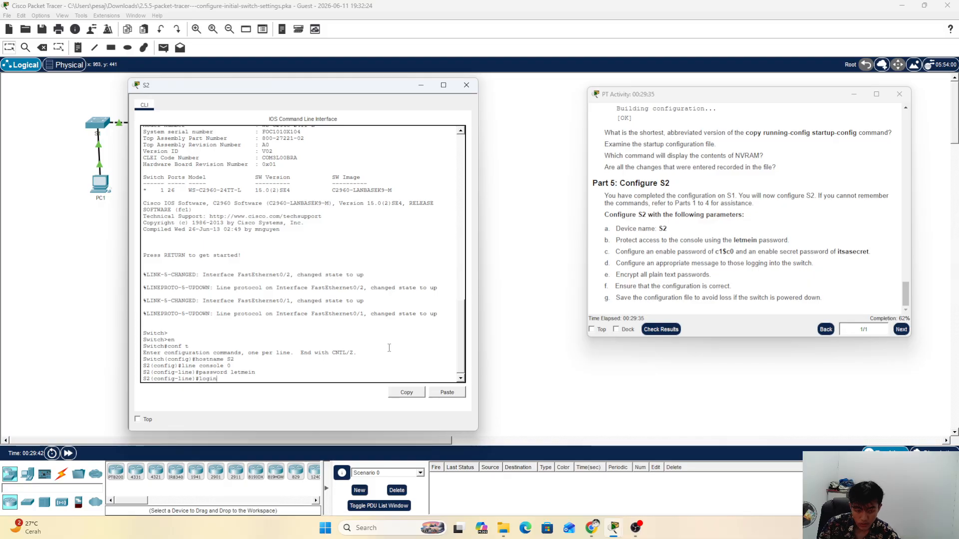
{"action": "type", "text": "ogin"}
{"action": "key", "text": "Return"}
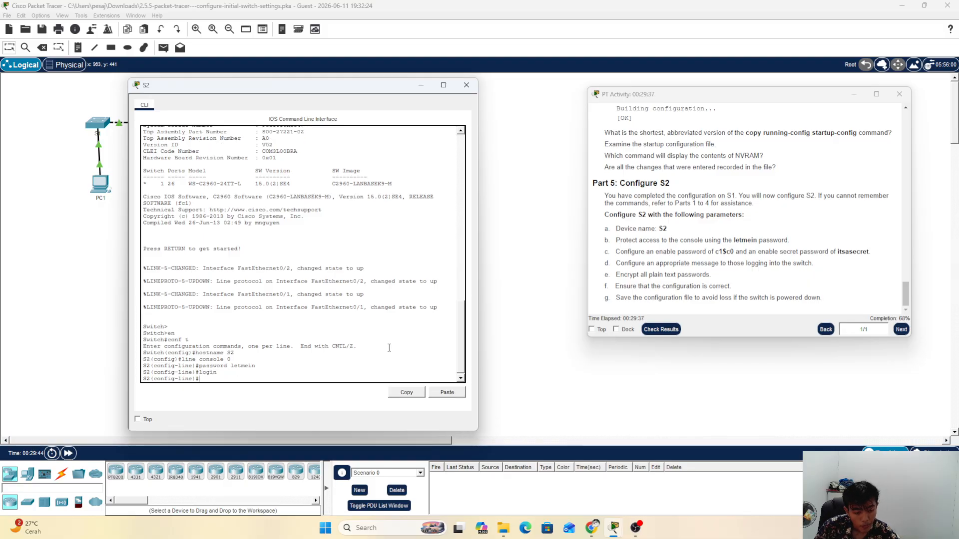
{"action": "type", "text": "exit"}
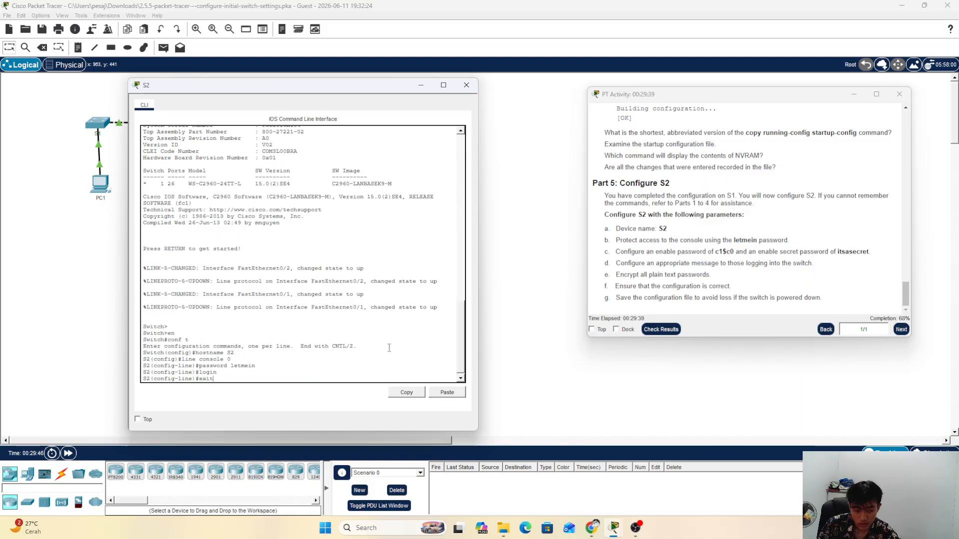
{"action": "key", "text": "Return"}
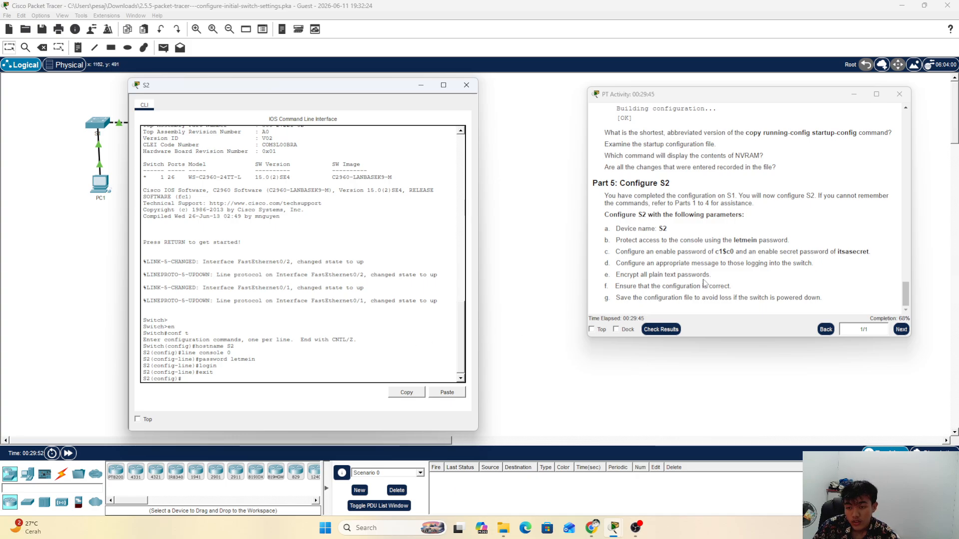
Step: Set S2's enable password to the value given in instruction c
{"action": "left_click_drag", "start_coordinate": [679, 252], "coordinate": [749, 252]}
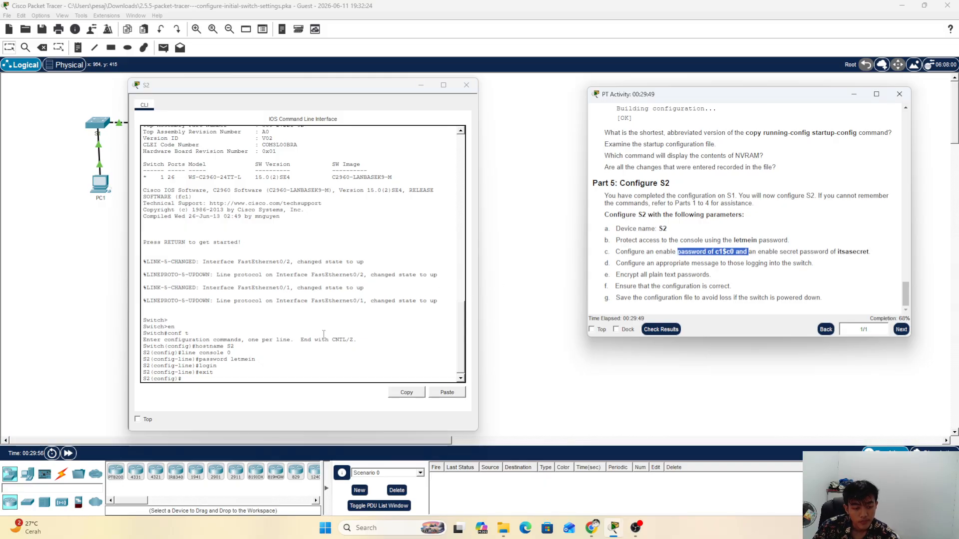
{"action": "left_click", "coordinate": [317, 373]}
{"action": "type", "text": "e"}
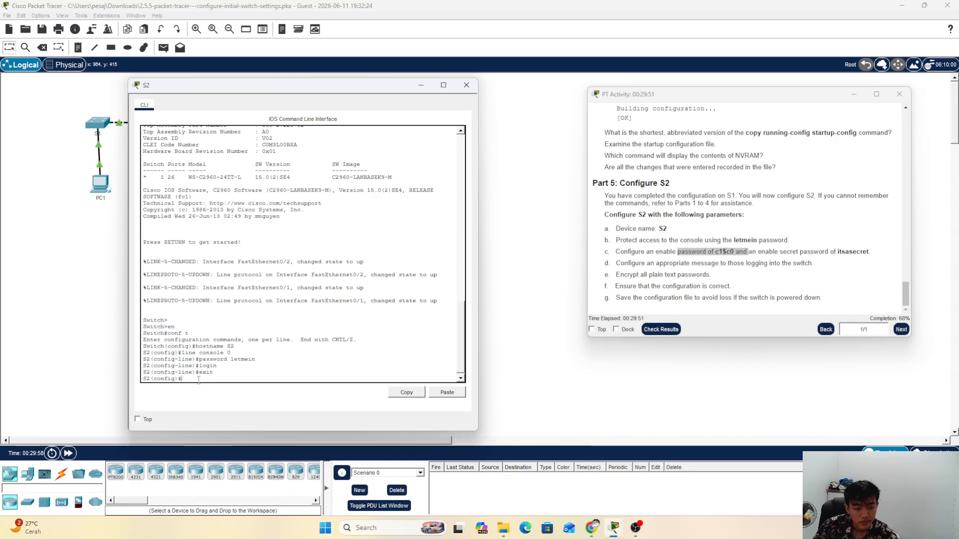
{"action": "type", "text": "nable"}
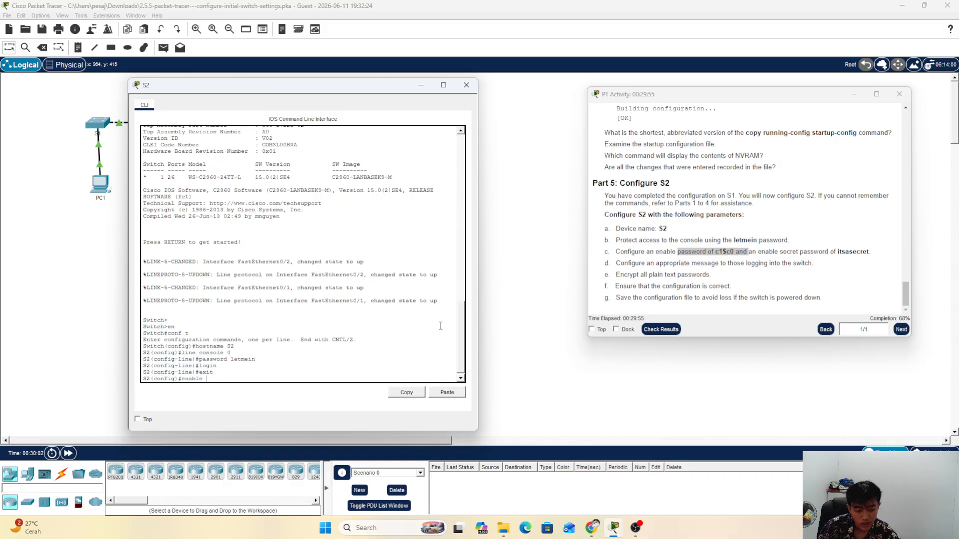
{"action": "type", "text": " passw"}
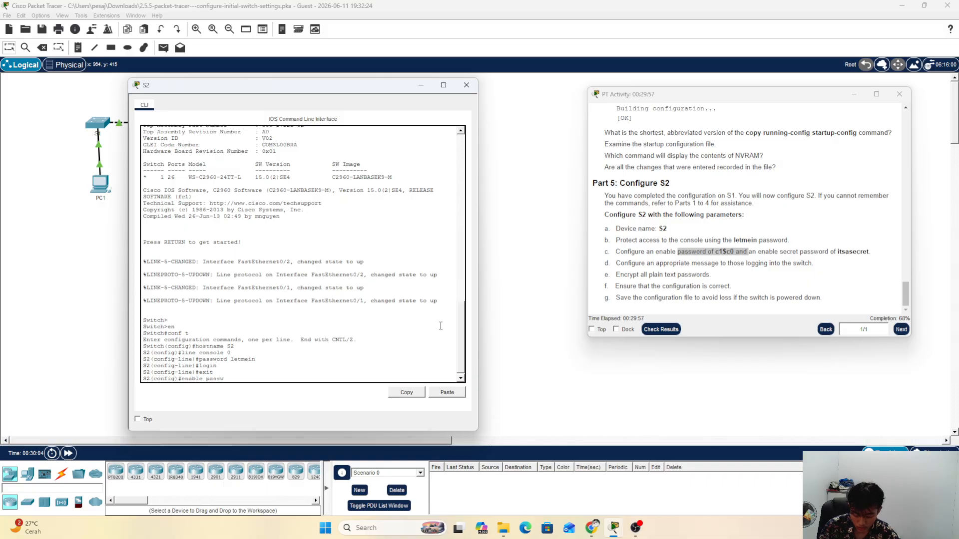
{"action": "type", "text": "ord "}
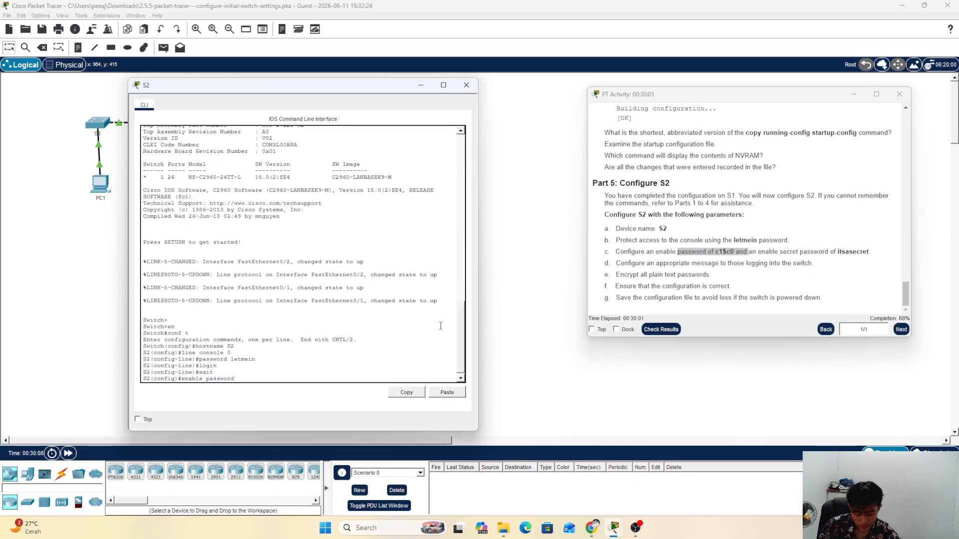
{"action": "type", "text": "c"}
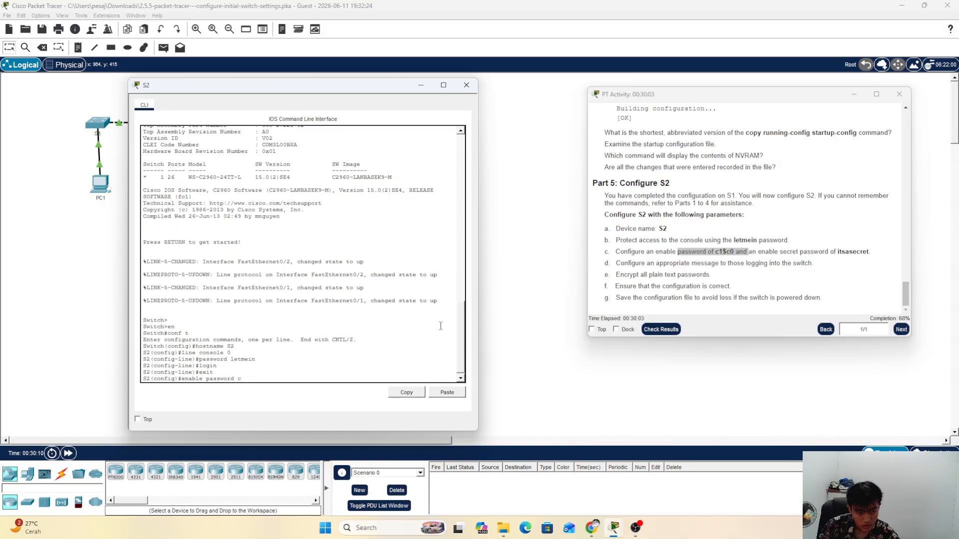
{"action": "type", "text": "1$c0"}
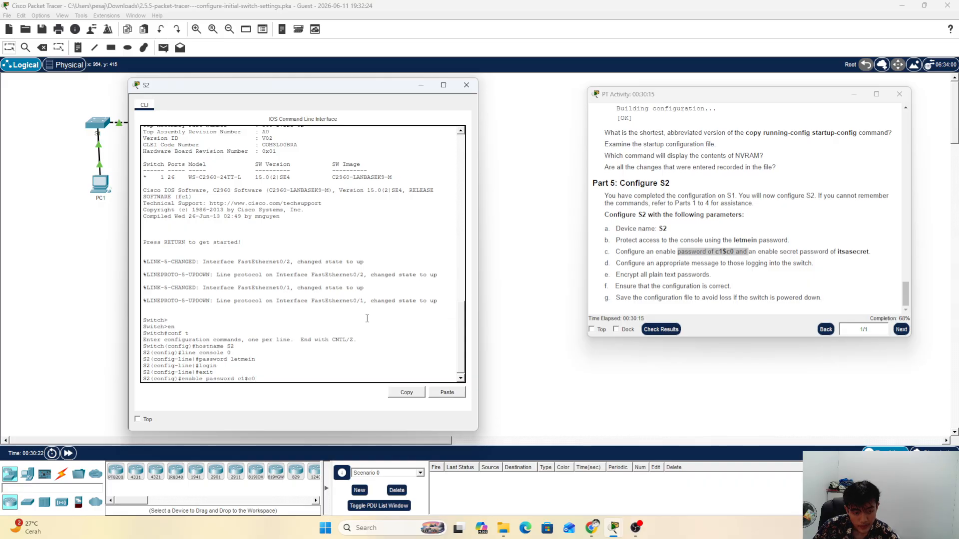
{"action": "key", "text": "Return"}
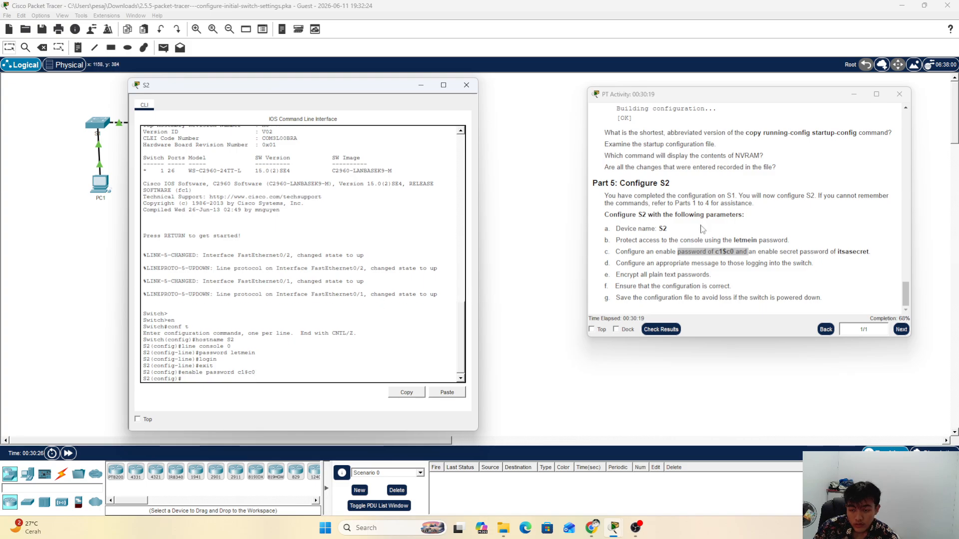
Step: Set S2's enable secret to the activity's required secret value
{"action": "left_click", "coordinate": [724, 251]}
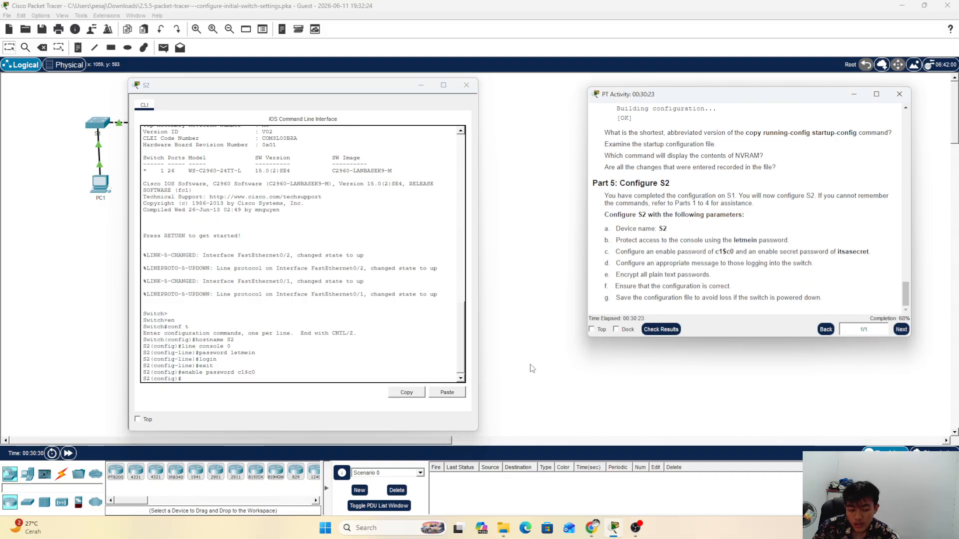
{"action": "left_click", "coordinate": [192, 379]}
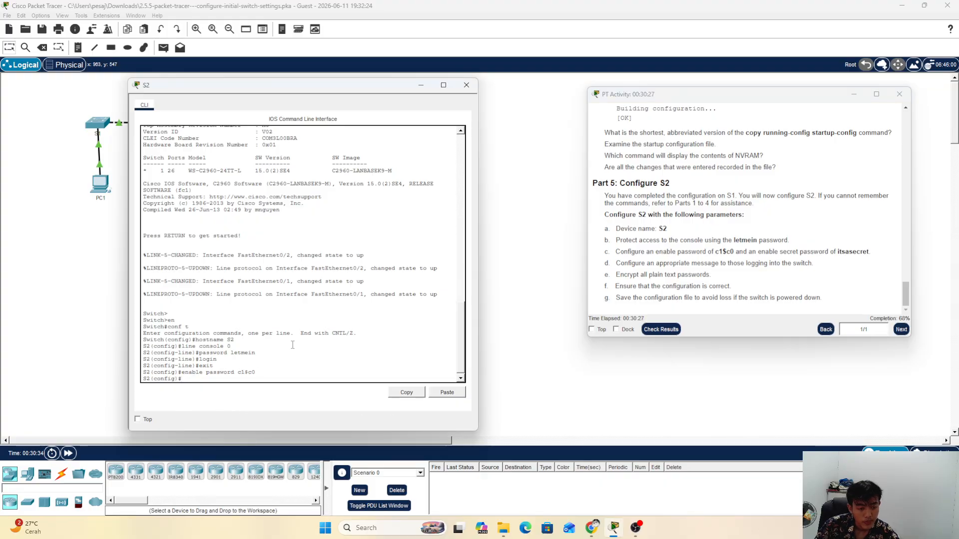
{"action": "type", "text": "enable"}
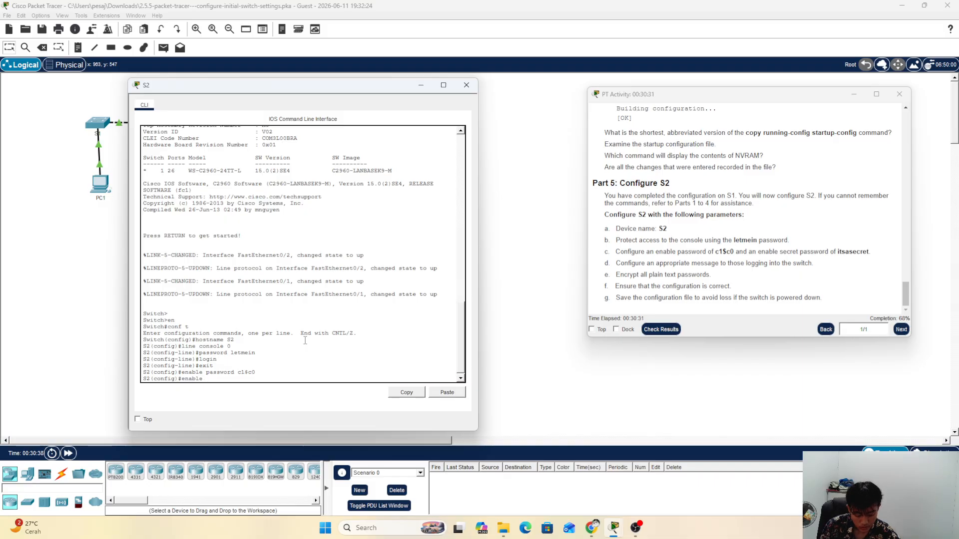
{"action": "type", "text": " secret"}
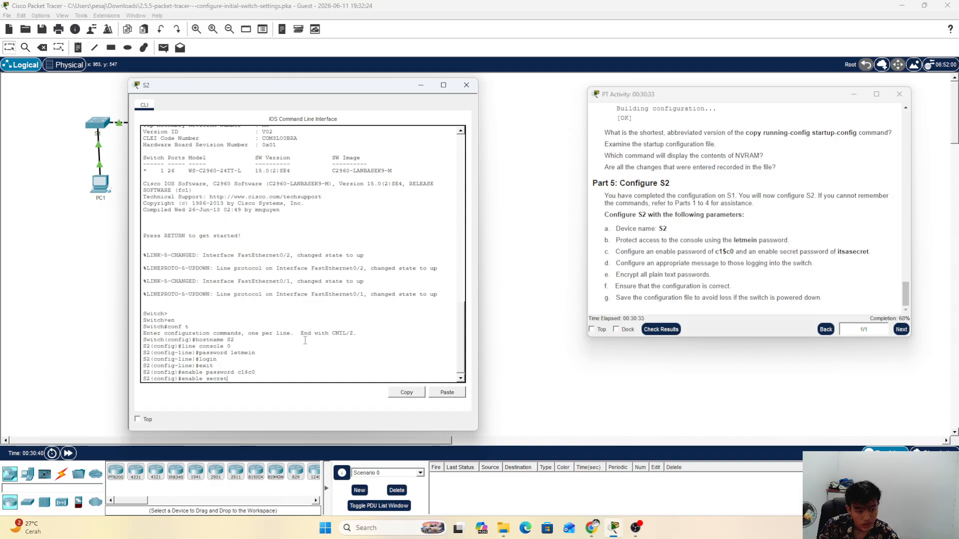
{"action": "type", "text": " it"}
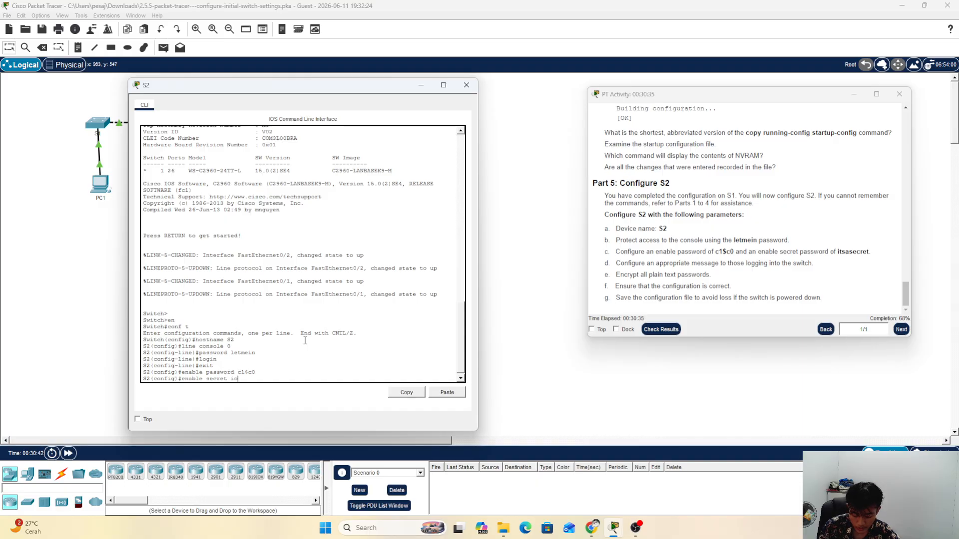
{"action": "key", "text": "BackSpace"}
{"action": "key", "text": "BackSpace"}
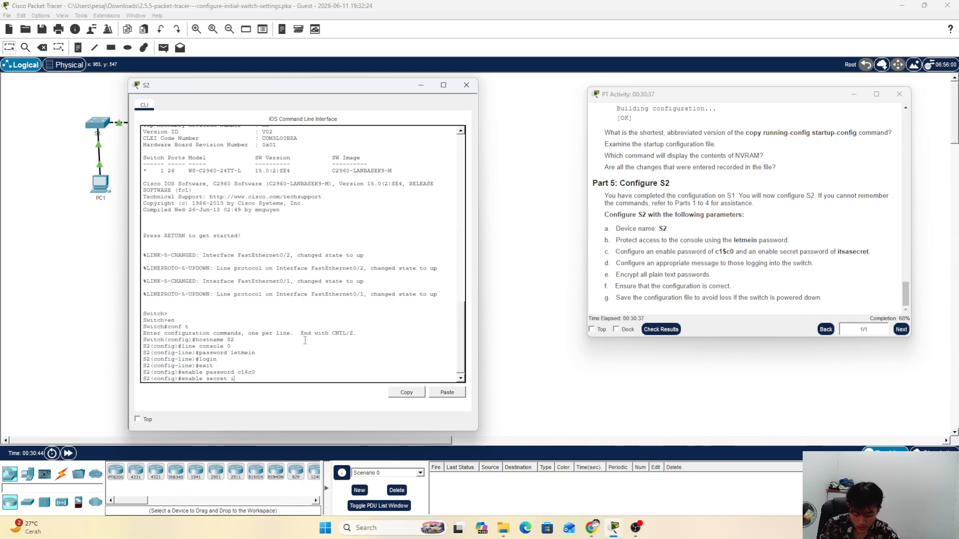
{"action": "type", "text": "ts"}
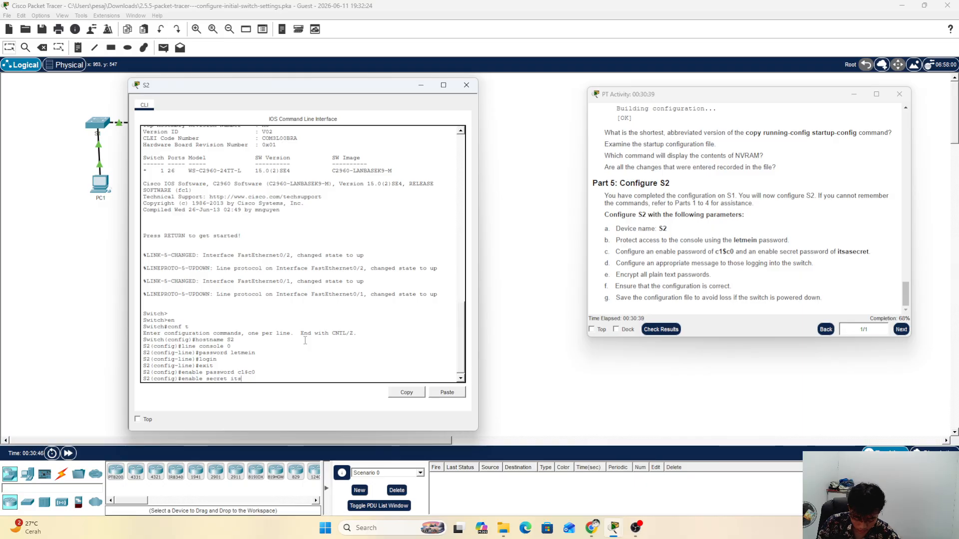
{"action": "type", "text": "a"}
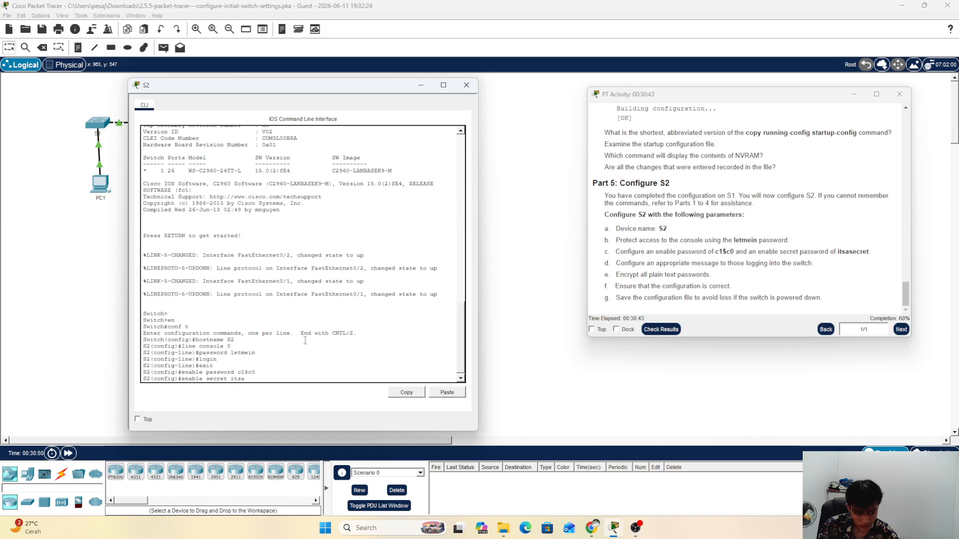
{"action": "type", "text": "secret"}
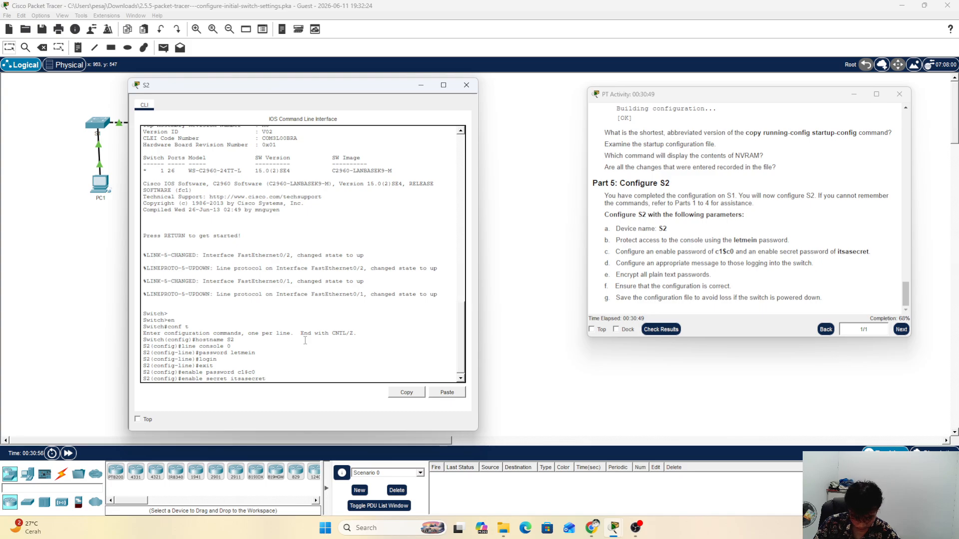
{"action": "key", "text": "Return"}
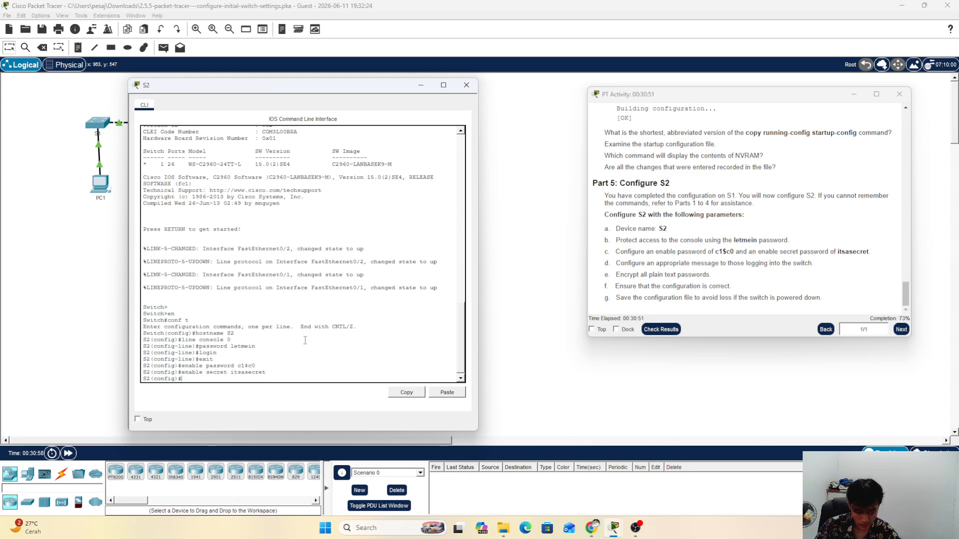
Step: Configure the MOTD banner "Authorized Access Only!" on S2
{"action": "left_click", "coordinate": [682, 274]}
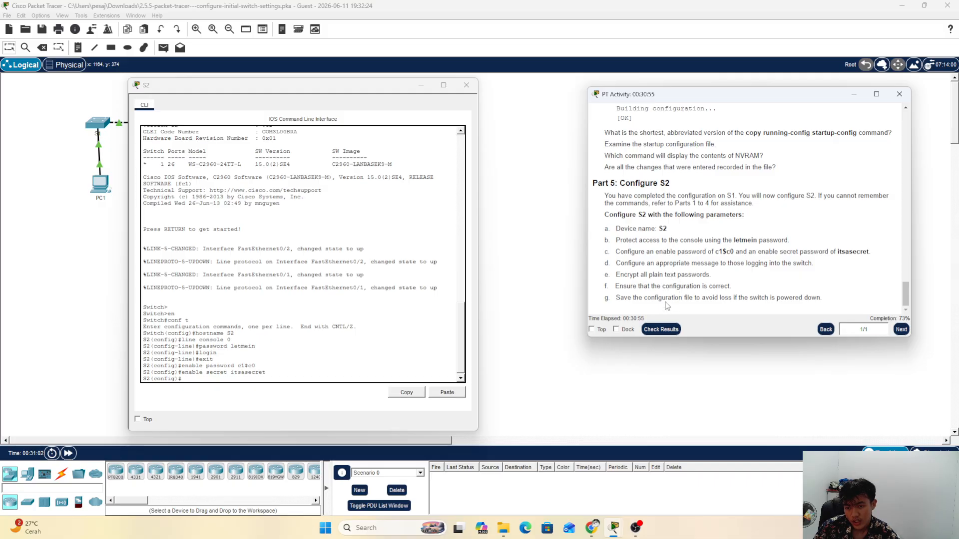
{"action": "left_click", "coordinate": [250, 388]}
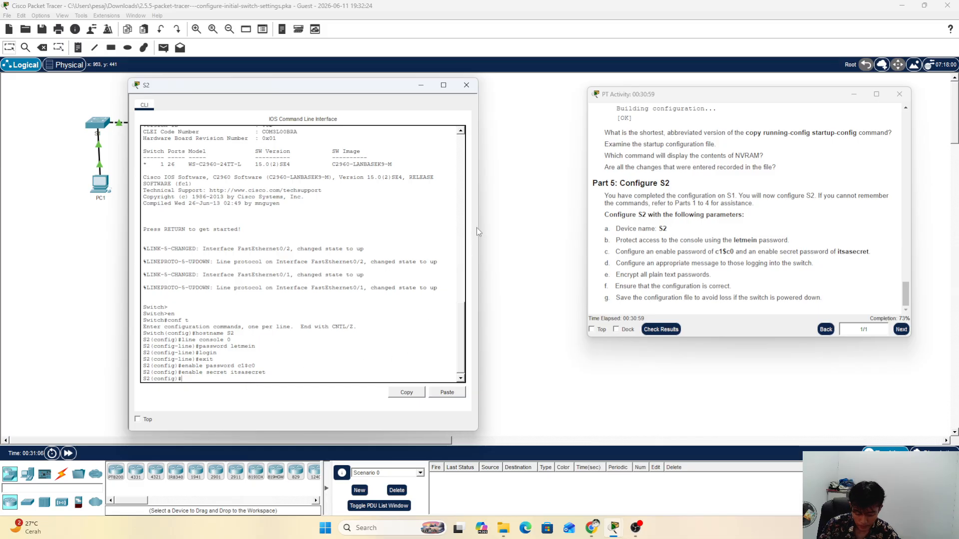
{"action": "type", "text": "ban"}
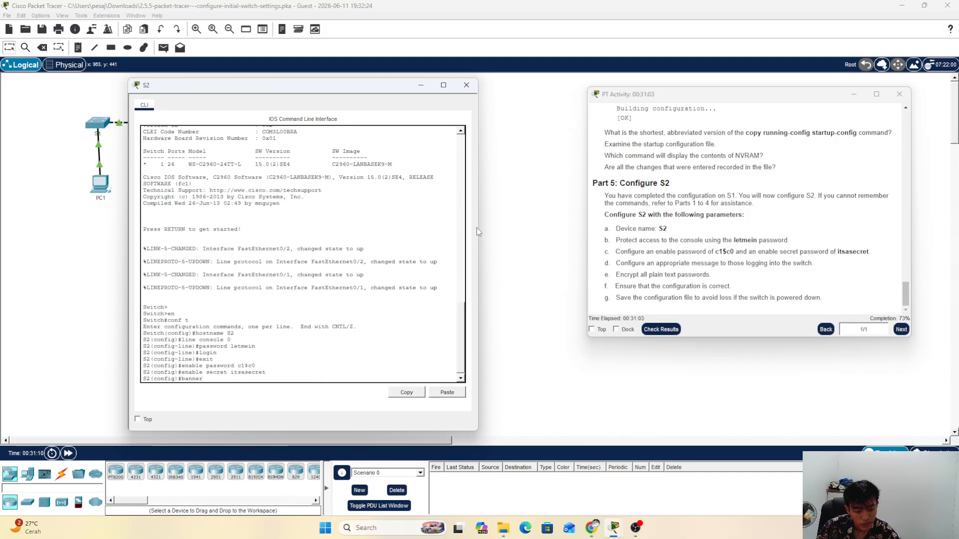
{"action": "type", "text": "ner motfd"}
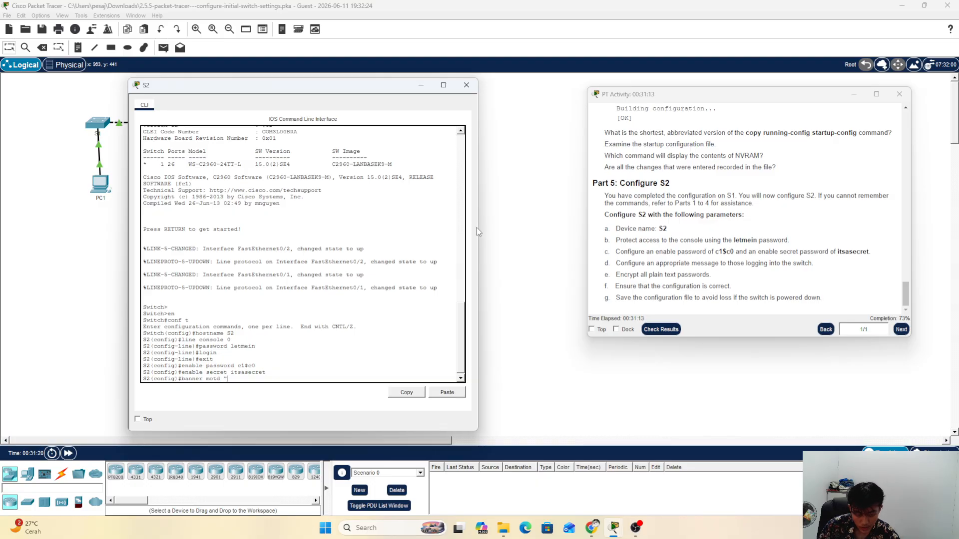
{"action": "type", "text": "\"Auth"}
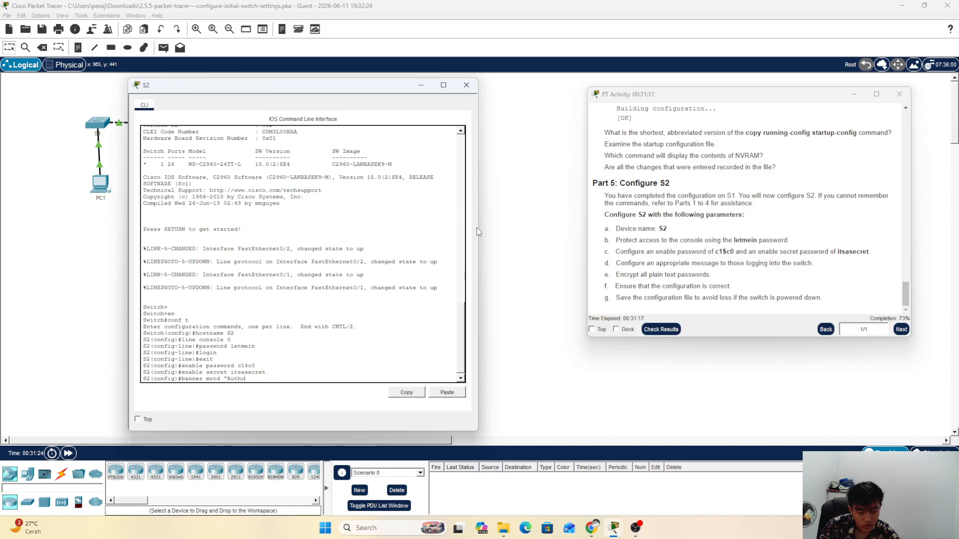
{"action": "type", "text": "orized"}
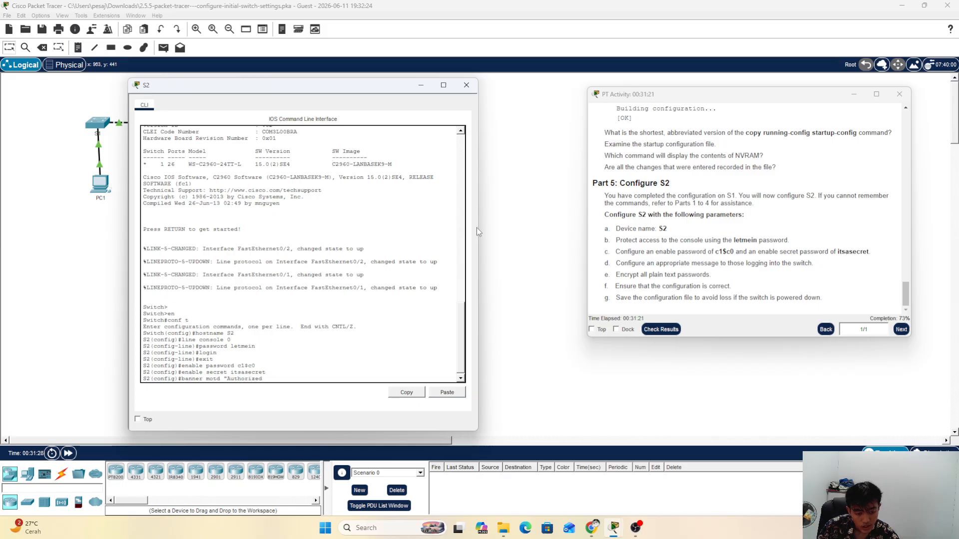
{"action": "type", "text": " Access"}
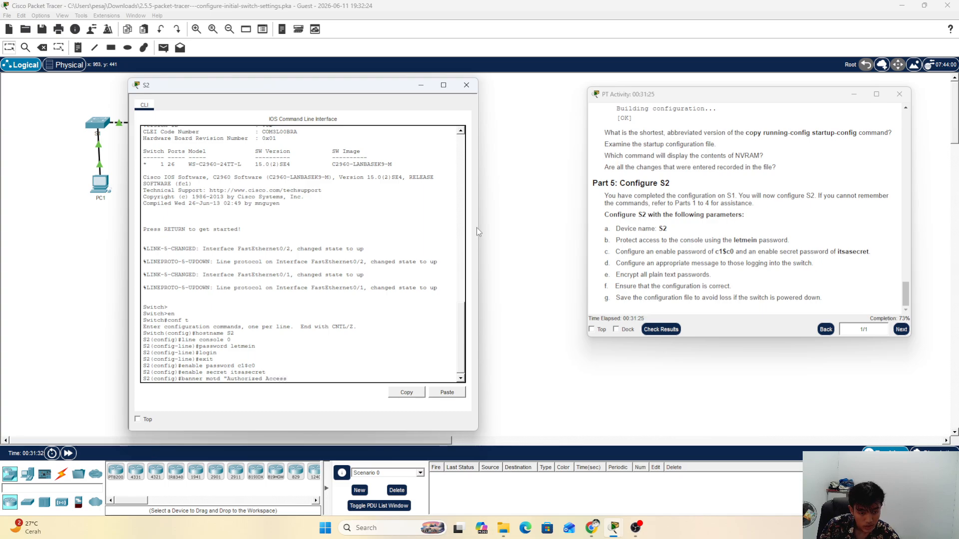
{"action": "type", "text": " Only"}
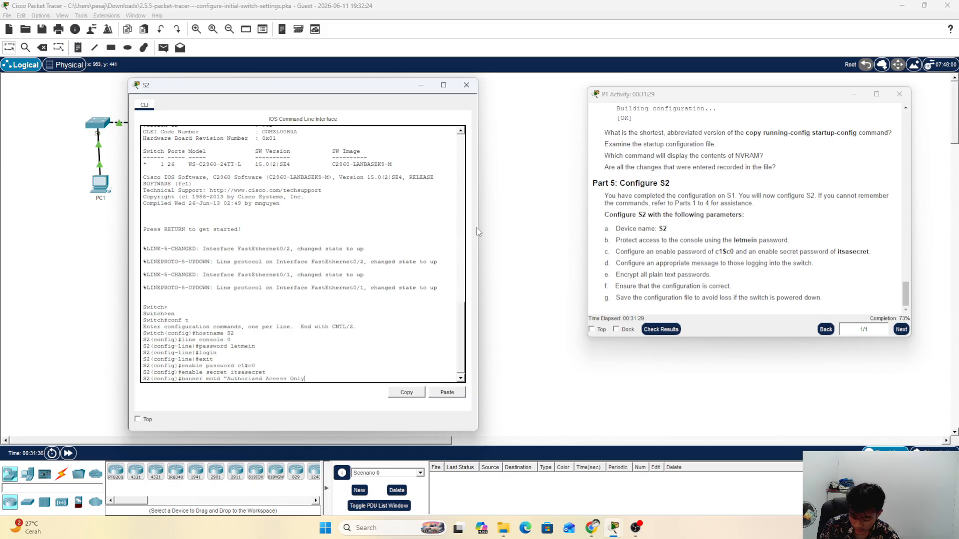
{"action": "type", "text": "!"}
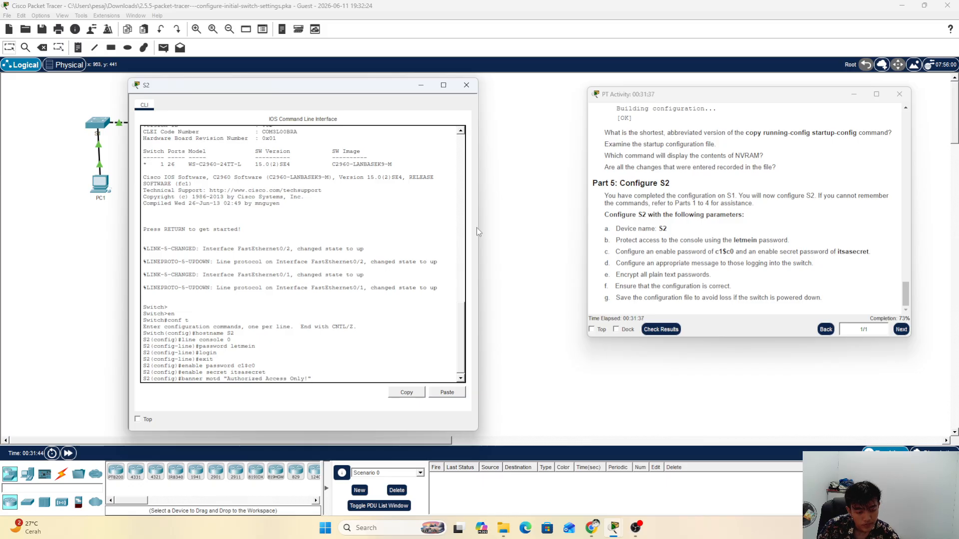
{"action": "key", "text": "Return"}
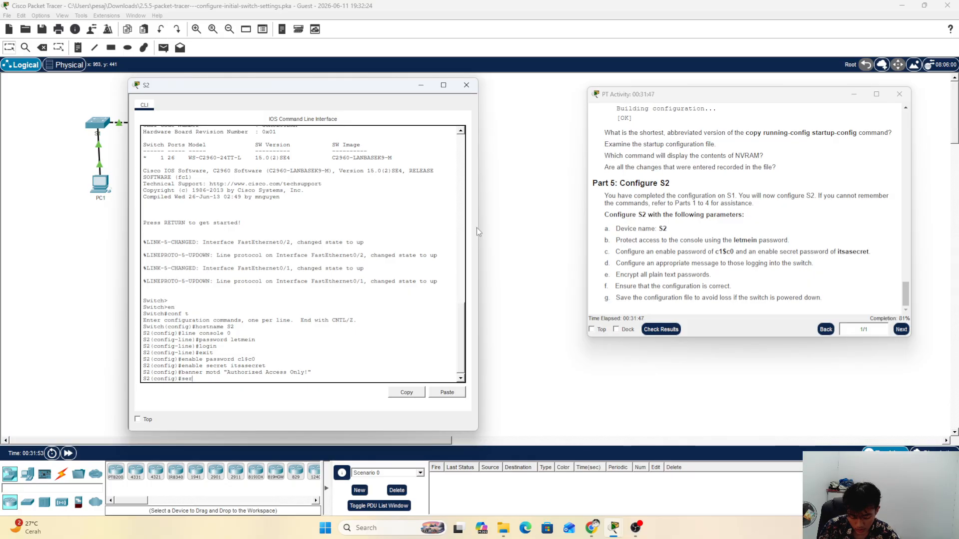
Step: Apply service password-encryption on S2 to encrypt all plain-text passwords
{"action": "type", "text": "service"}
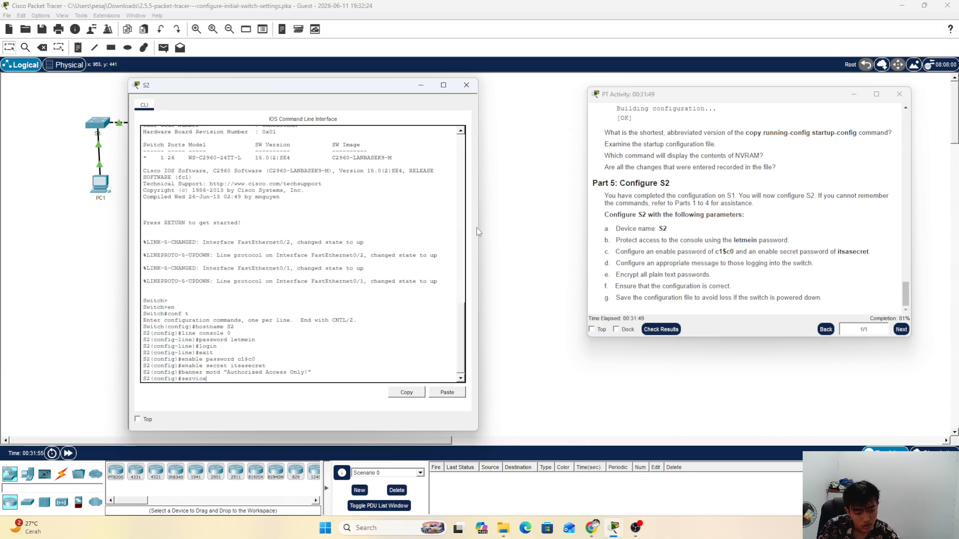
{"action": "type", "text": " pa"}
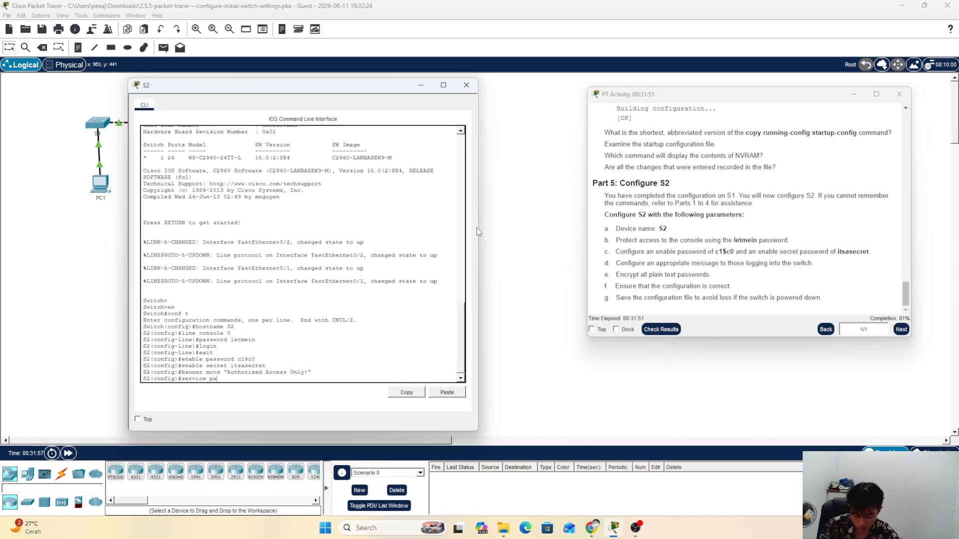
{"action": "type", "text": "ssword"}
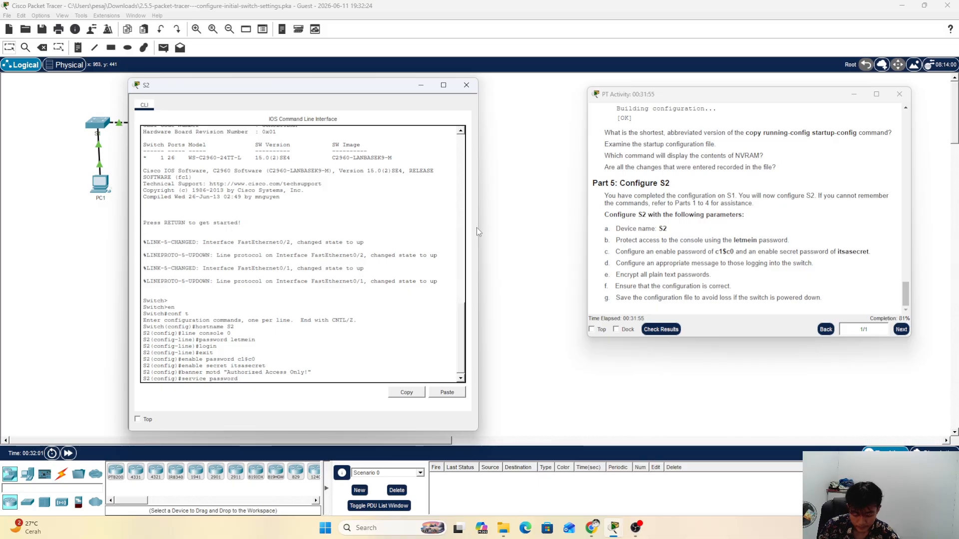
{"action": "type", "text": "-encr"}
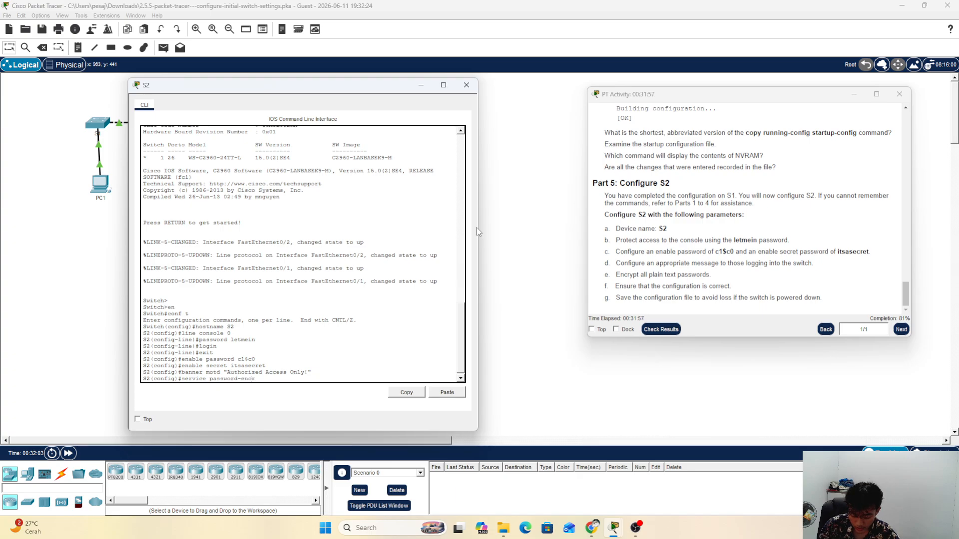
{"action": "type", "text": "ypti"}
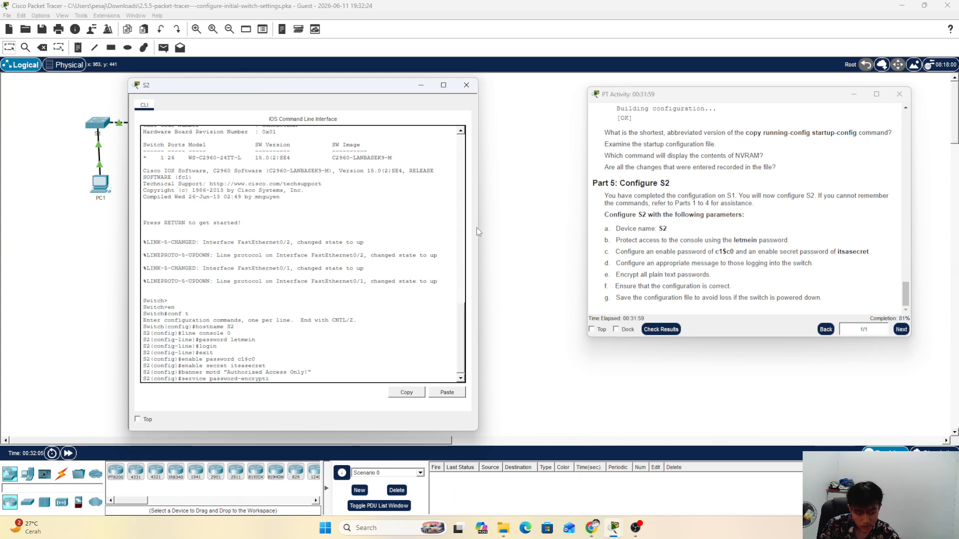
{"action": "type", "text": "on"}
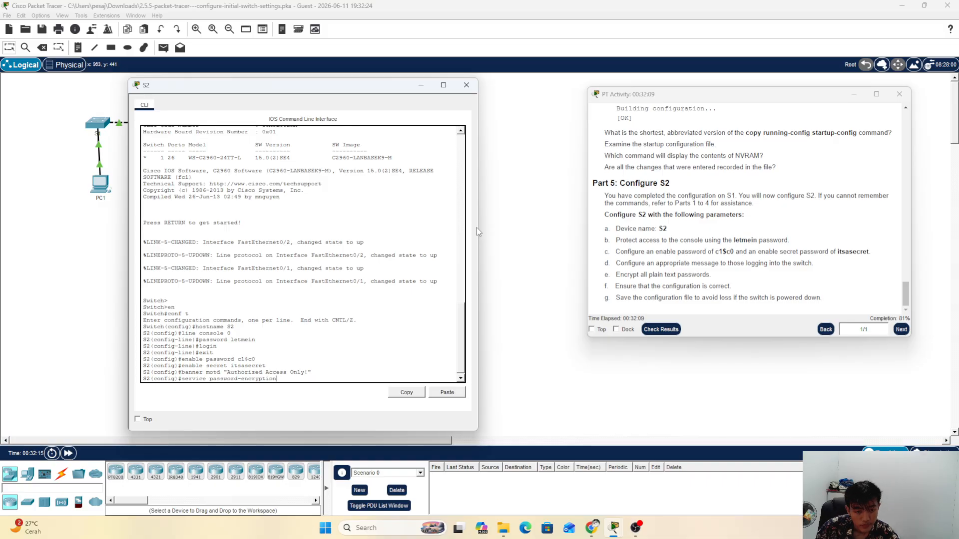
{"action": "key", "text": "Return"}
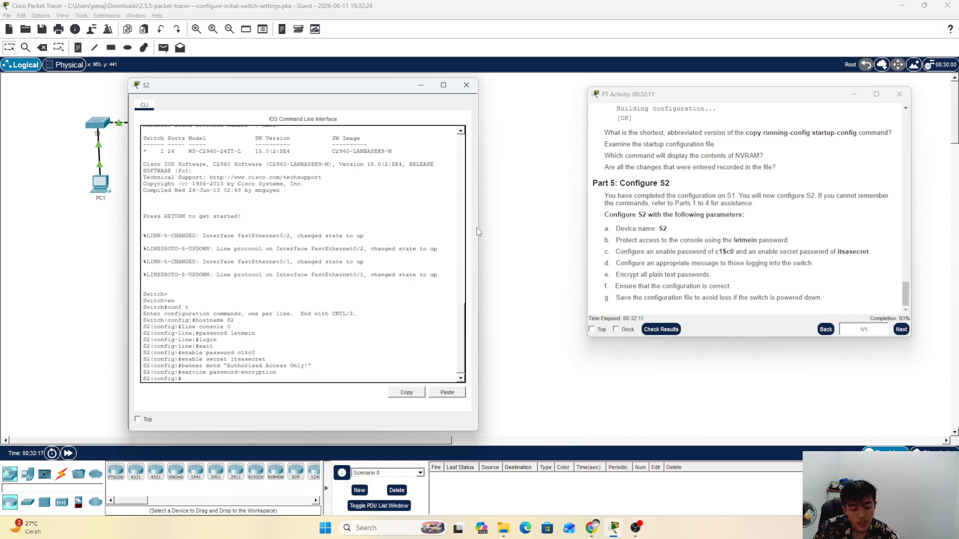
{"action": "type", "text": "exit"}
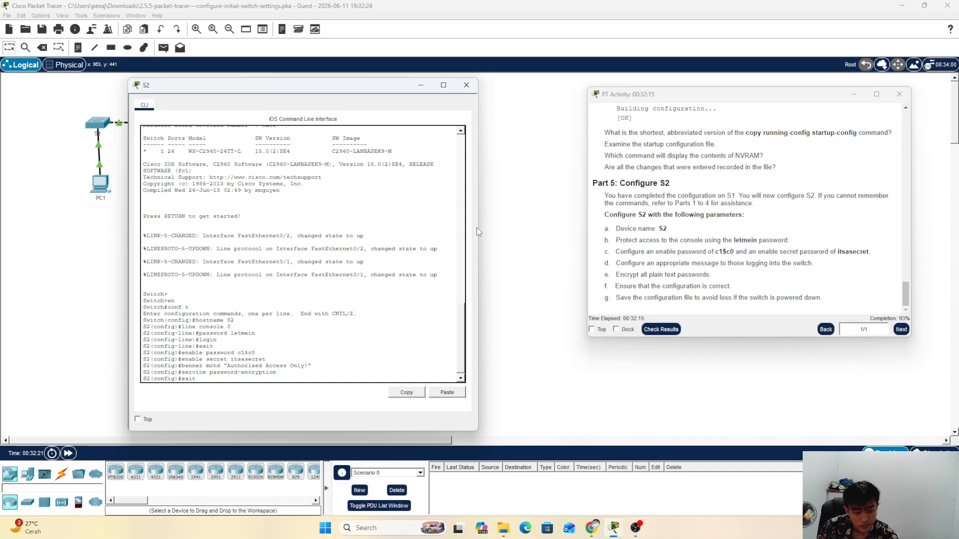
Step: Exit to privileged mode and list the running configuration with show run
{"action": "key", "text": "Return"}
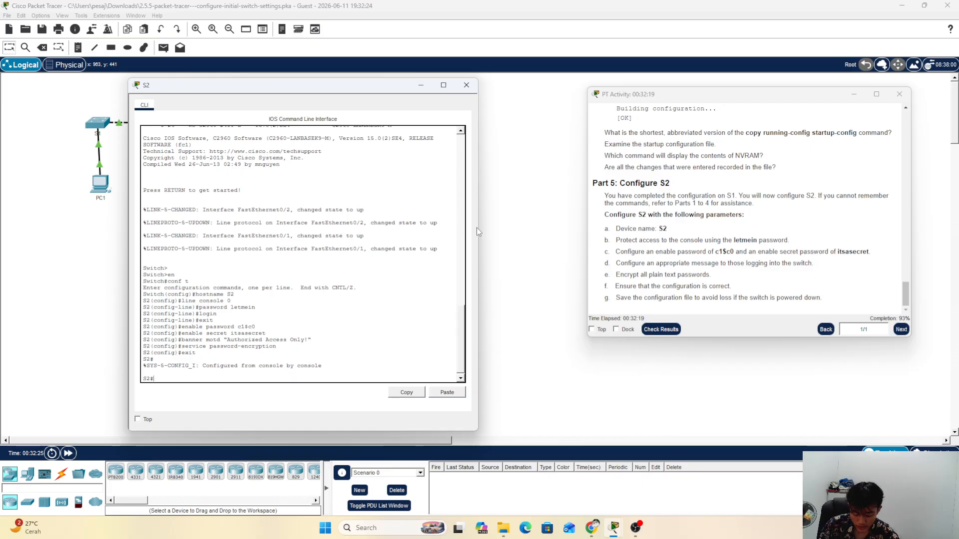
{"action": "type", "text": "show ru"}
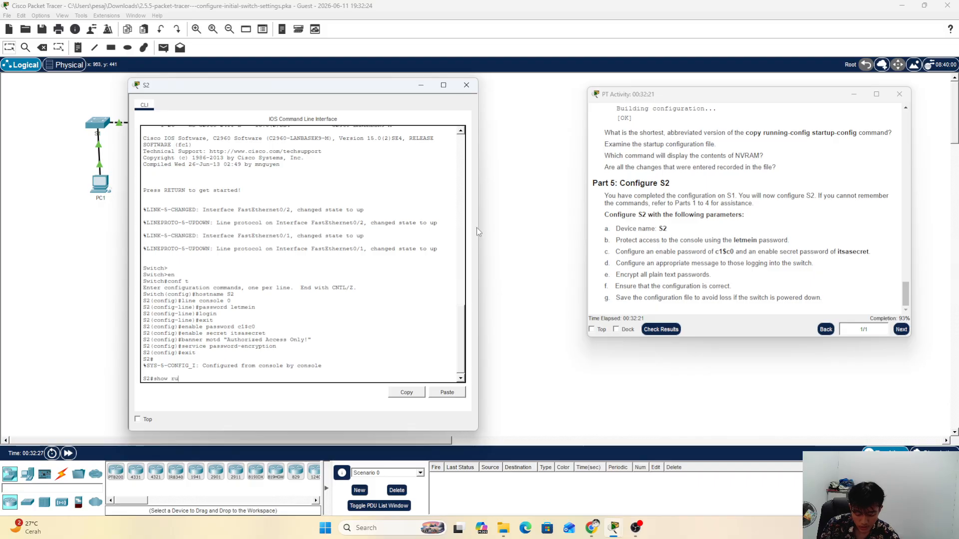
{"action": "type", "text": "n"}
{"action": "key", "text": "Return"}
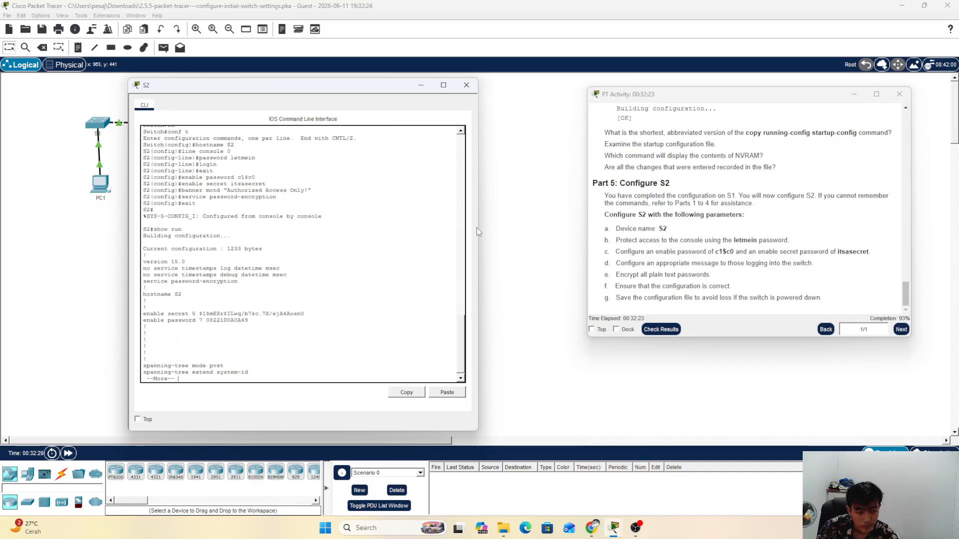
{"action": "key", "text": "Return"}
{"action": "key", "text": "Return"}
{"action": "key", "text": "Return"}
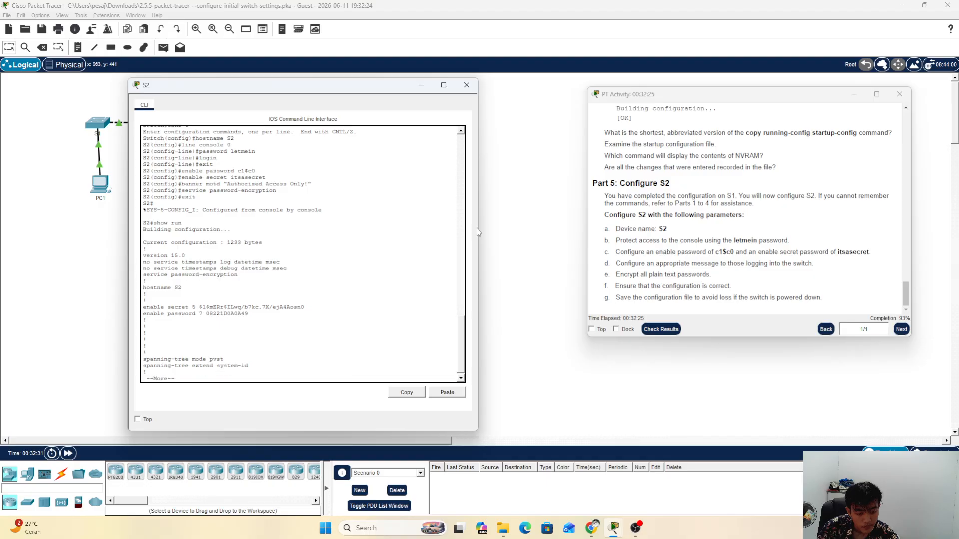
{"action": "key", "text": "Return"}
{"action": "key", "text": "Return"}
{"action": "key", "text": "Return"}
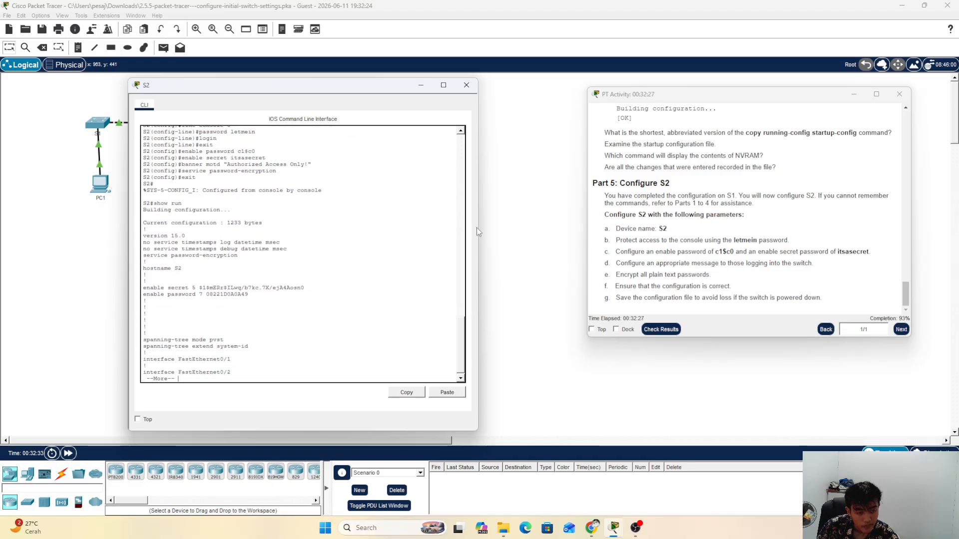
{"action": "key", "text": "Return"}
{"action": "key", "text": "Return"}
{"action": "key", "text": "Return"}
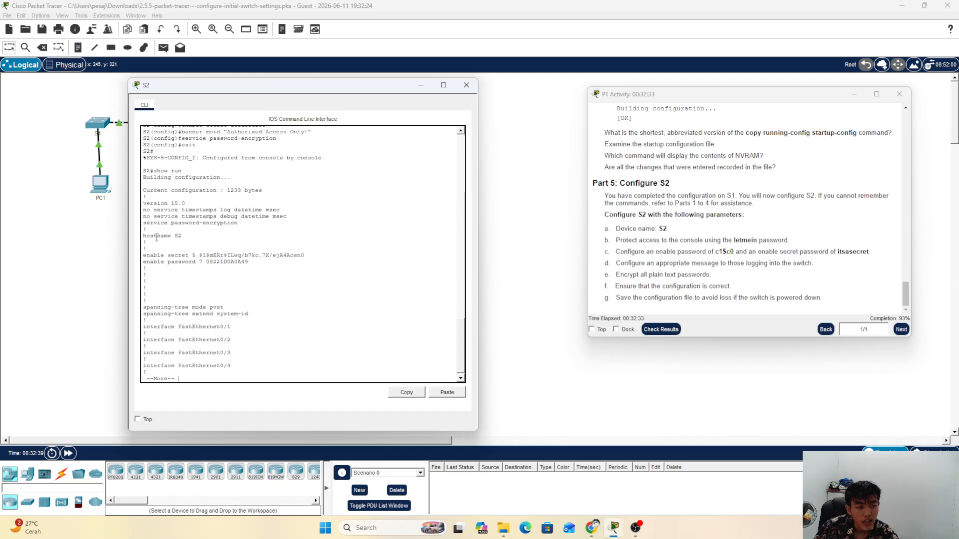
Step: Check the hostname S2 line and the encrypted enable secret and password lines
{"action": "left_click_drag", "start_coordinate": [146, 237], "coordinate": [200, 241]}
{"action": "left_click", "coordinate": [227, 262]}
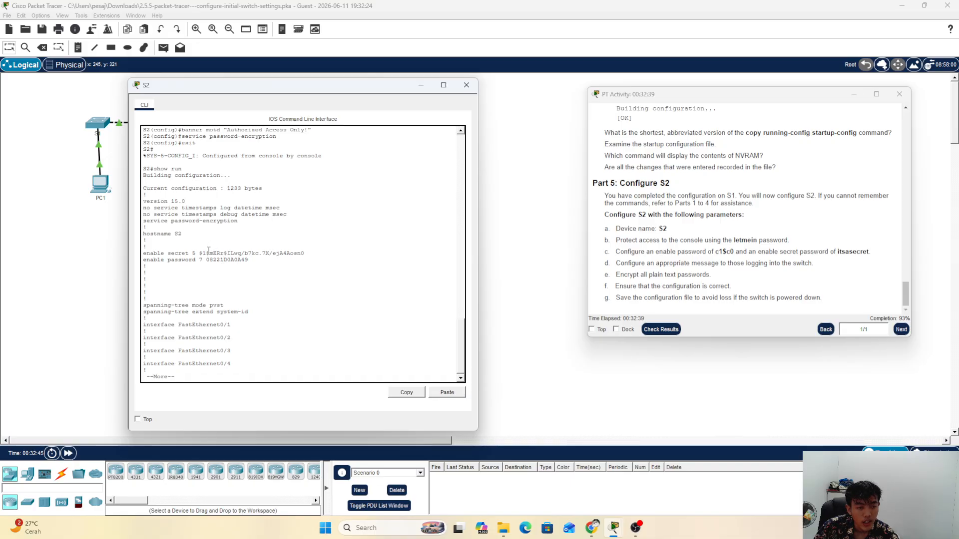
{"action": "left_click_drag", "start_coordinate": [209, 248], "coordinate": [253, 268]}
{"action": "left_click", "coordinate": [247, 262]}
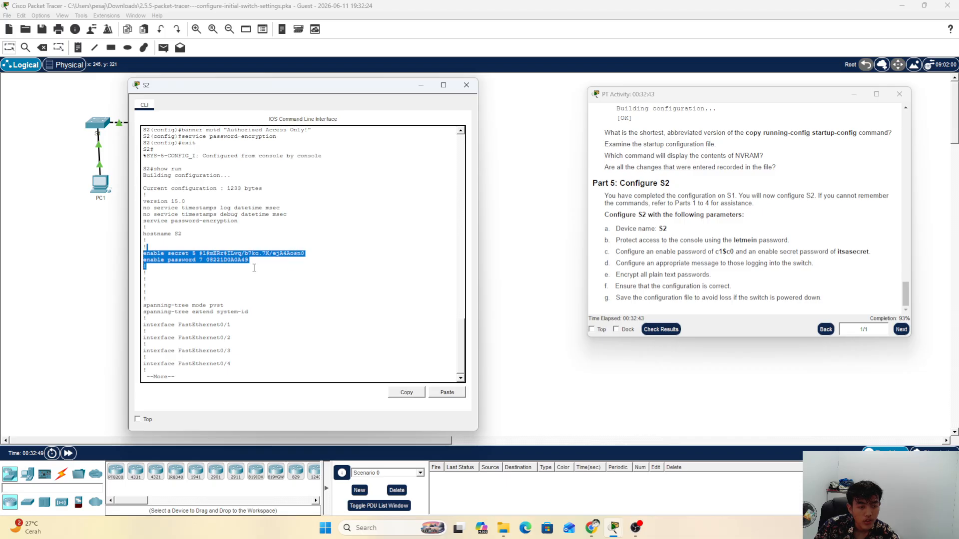
{"action": "left_click", "coordinate": [261, 269]}
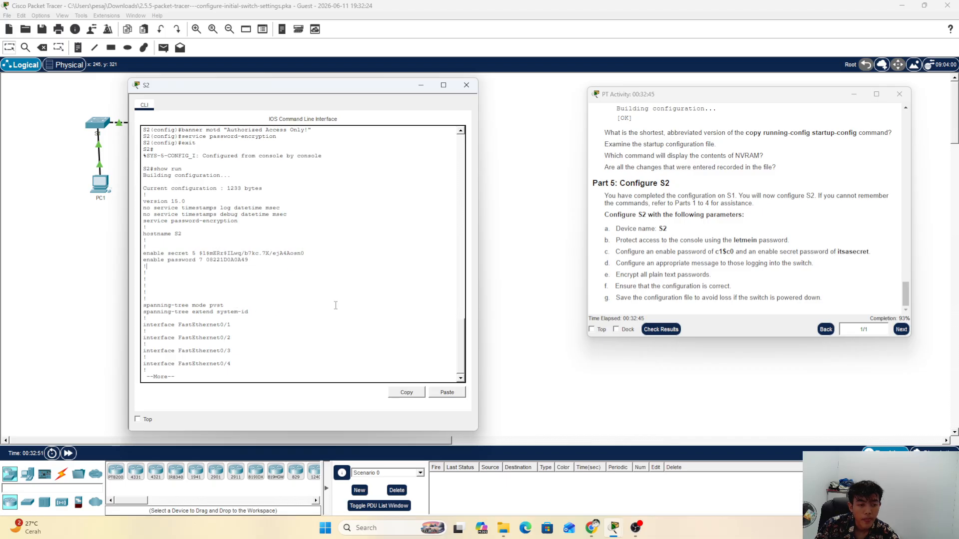
Step: Page through the rest of the configuration, past the banner and line settings, to the end
{"action": "key", "text": "Return"}
{"action": "key", "text": "Return"}
{"action": "key", "text": "Return"}
{"action": "key", "text": "Return"}
{"action": "key", "text": "Return"}
{"action": "key", "text": "Return"}
{"action": "key", "text": "Return"}
{"action": "key", "text": "Return"}
{"action": "key", "text": "Return"}
{"action": "key", "text": "Return"}
{"action": "key", "text": "Return"}
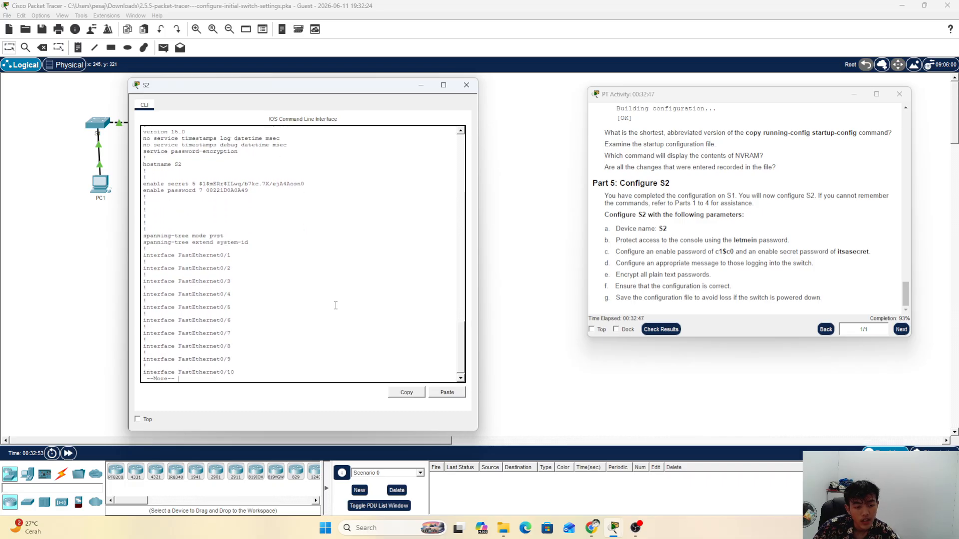
{"action": "key", "text": "Return"}
{"action": "key", "text": "Return"}
{"action": "key", "text": "Return"}
{"action": "key", "text": "Return"}
{"action": "key", "text": "Return"}
{"action": "key", "text": "Return"}
{"action": "key", "text": "Return"}
{"action": "key", "text": "Return"}
{"action": "key", "text": "Return"}
{"action": "key", "text": "Return"}
{"action": "key", "text": "Return"}
{"action": "key", "text": "Return"}
{"action": "key", "text": "Return"}
{"action": "key", "text": "Return"}
{"action": "key", "text": "Return"}
{"action": "key", "text": "Return"}
{"action": "key", "text": "Return"}
{"action": "key", "text": "Return"}
{"action": "key", "text": "Return"}
{"action": "key", "text": "Return"}
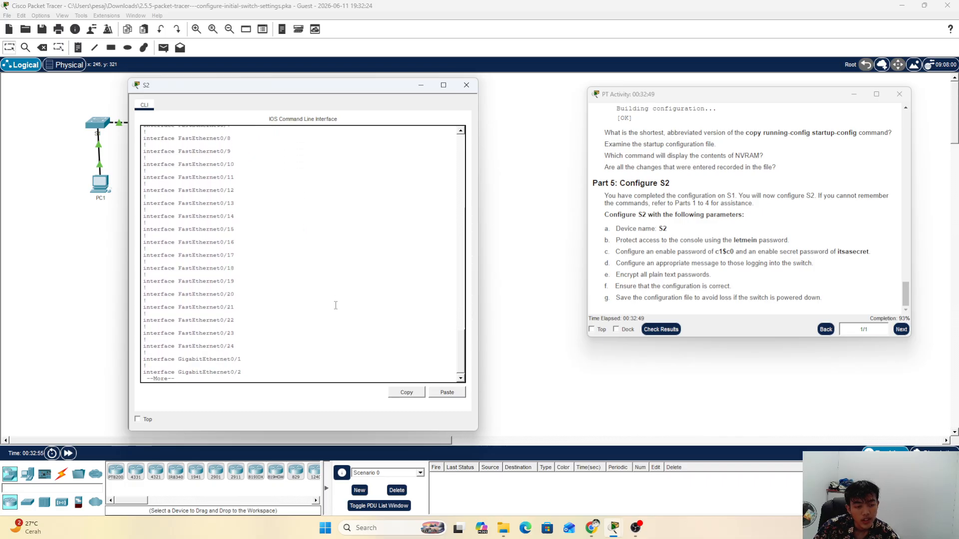
{"action": "key", "text": "Return"}
{"action": "key", "text": "Return"}
{"action": "key", "text": "Return"}
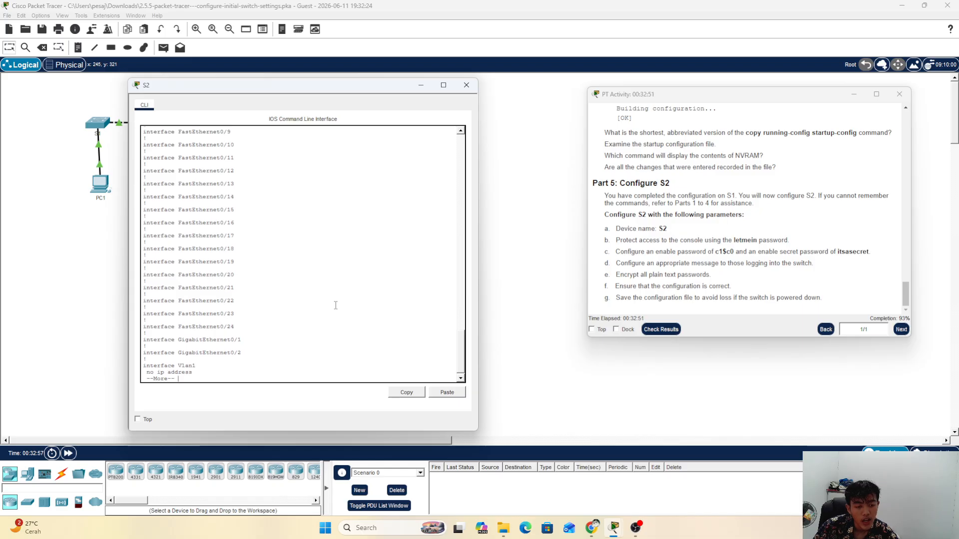
{"action": "key", "text": "Return"}
{"action": "key", "text": "Return"}
{"action": "key", "text": "Return"}
{"action": "key", "text": "Return"}
{"action": "key", "text": "Return"}
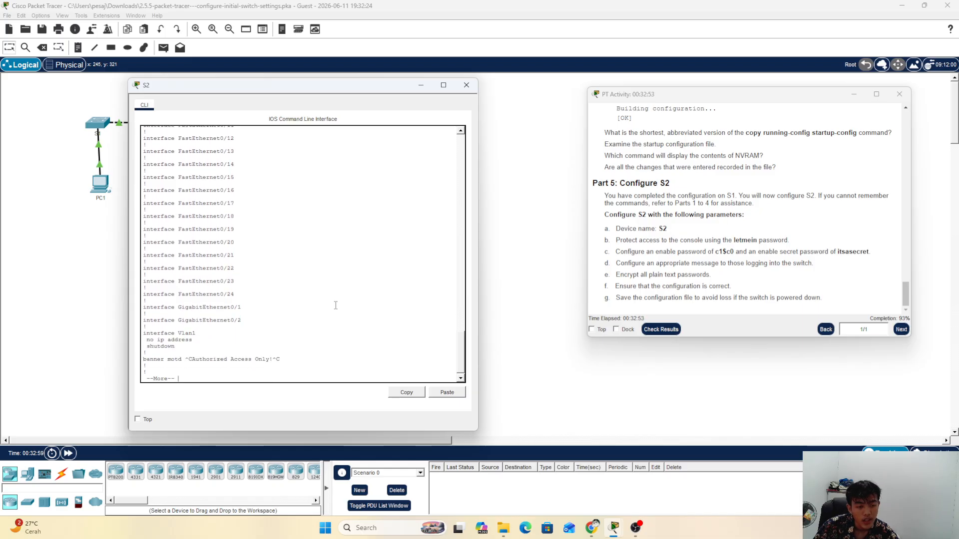
{"action": "key", "text": "Return"}
{"action": "key", "text": "Return"}
{"action": "key", "text": "Return"}
{"action": "key", "text": "Return"}
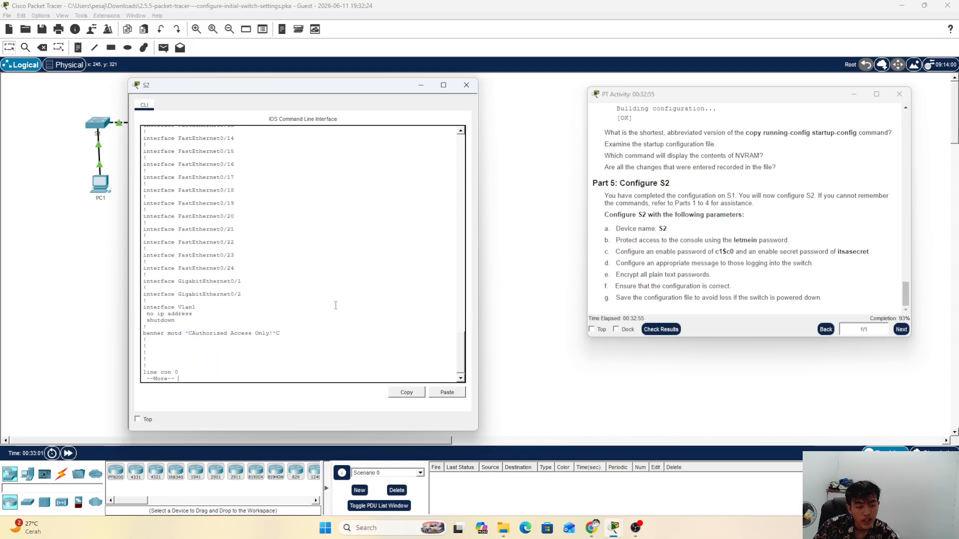
{"action": "key", "text": "Return"}
{"action": "key", "text": "Return"}
{"action": "key", "text": "Return"}
{"action": "key", "text": "Return"}
{"action": "key", "text": "Return"}
{"action": "key", "text": "Return"}
{"action": "key", "text": "Return"}
{"action": "key", "text": "Return"}
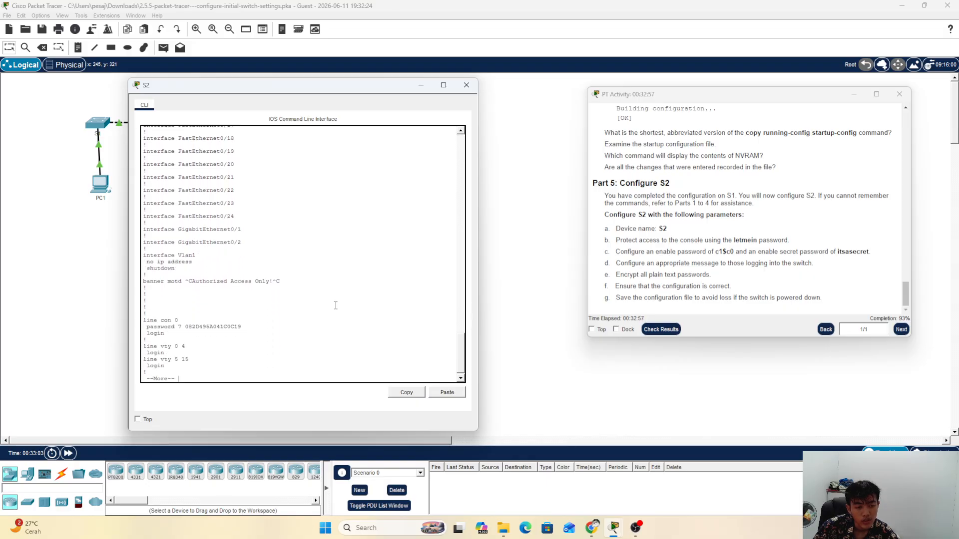
{"action": "key", "text": "Return"}
{"action": "key", "text": "Return"}
{"action": "key", "text": "Return"}
{"action": "key", "text": "Return"}
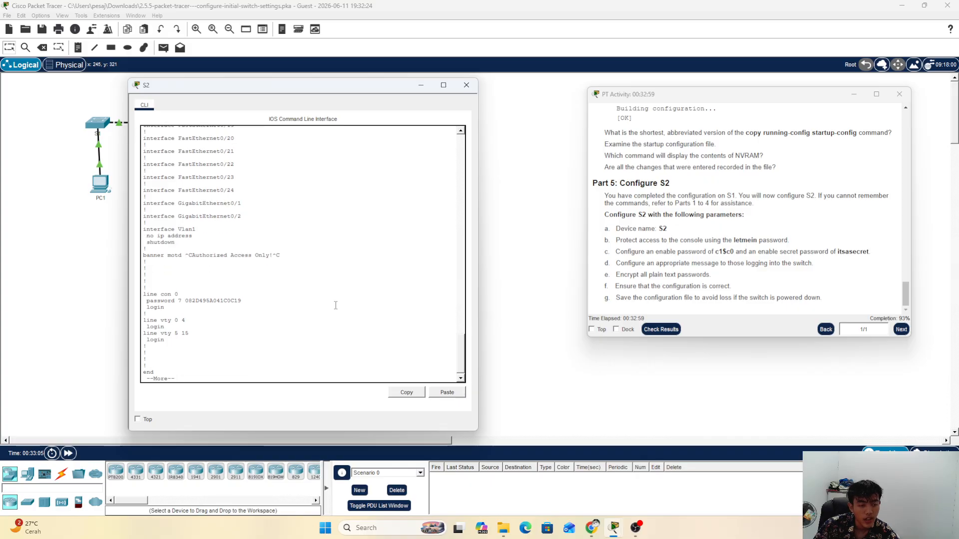
{"action": "key", "text": "Return"}
{"action": "key", "text": "Return"}
{"action": "key", "text": "Return"}
{"action": "key", "text": "Return"}
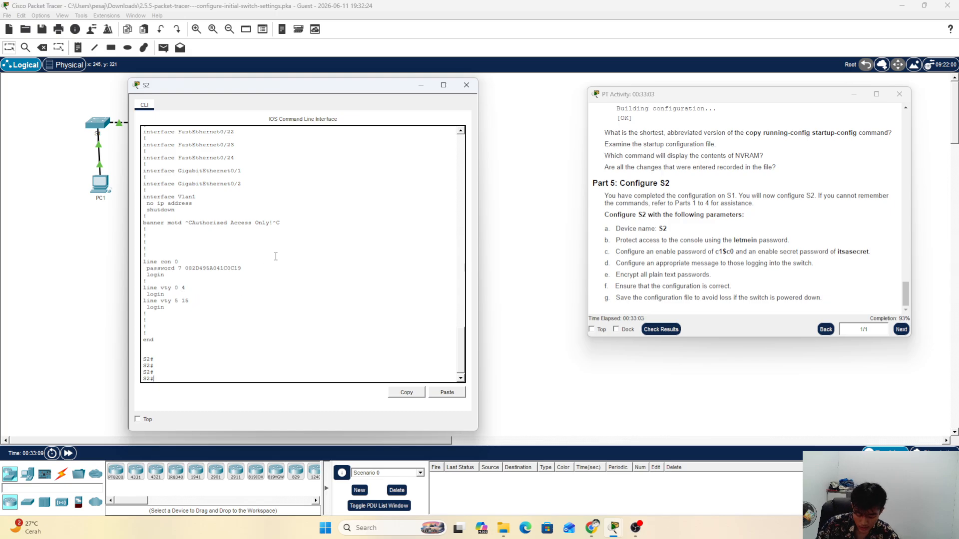
Step: Run copy running-config startup-config, accepting the default filename, and confirm [OK]
{"action": "type", "text": "coppy"}
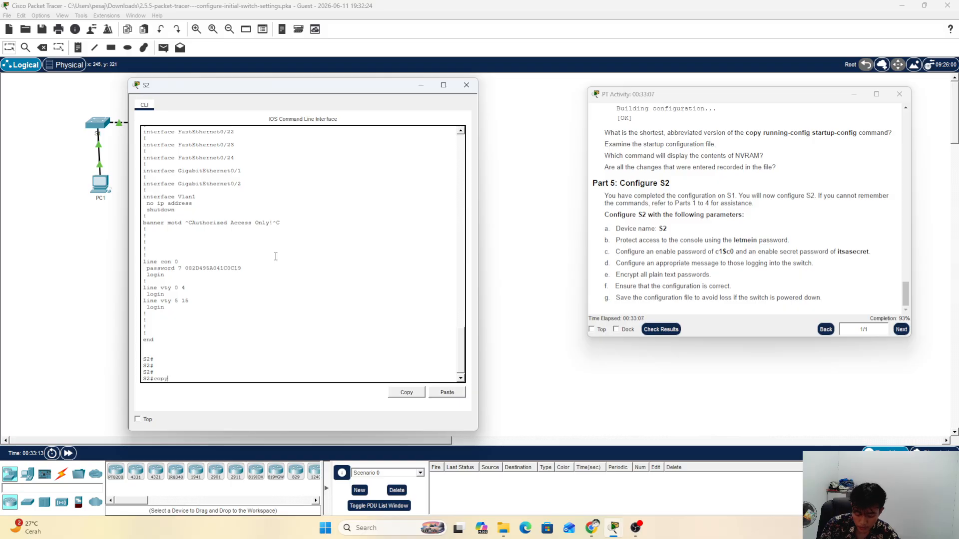
{"action": "type", "text": "py running-config"}
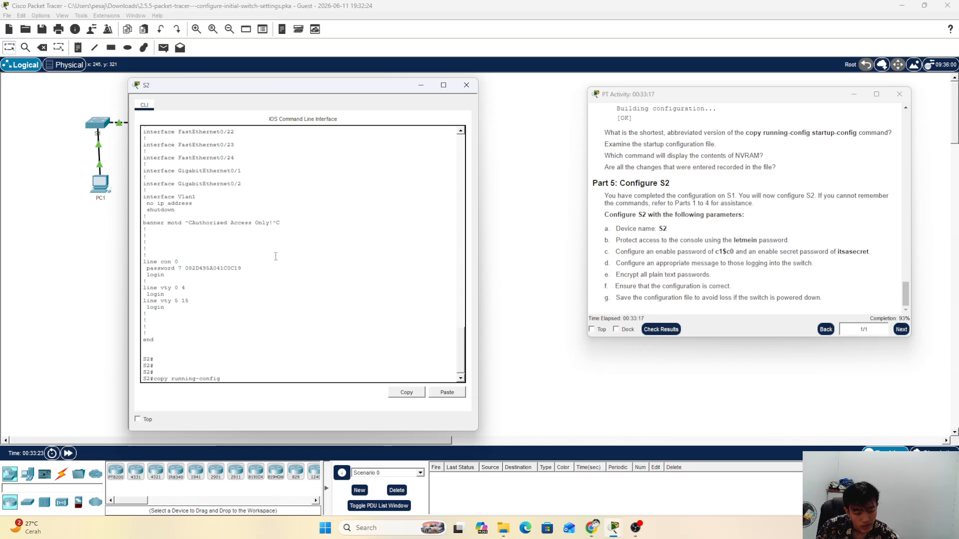
{"action": "type", "text": "startuc"}
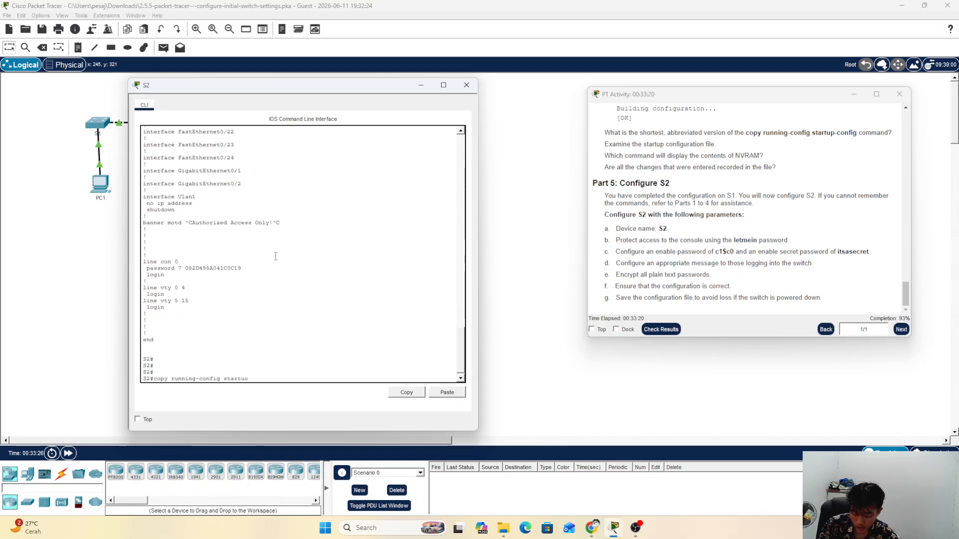
{"action": "key", "text": "BackSpace"}
{"action": "type", "text": "p-"}
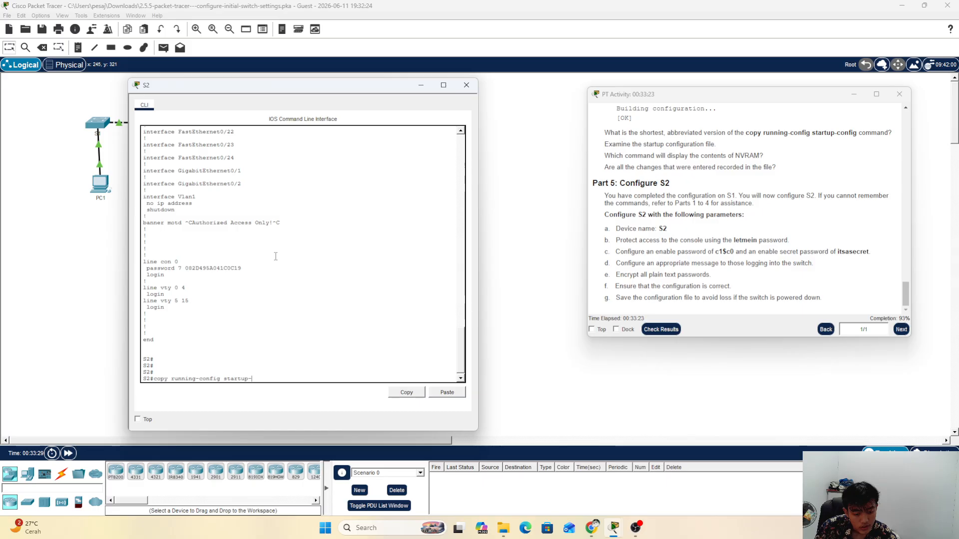
{"action": "type", "text": "confi"}
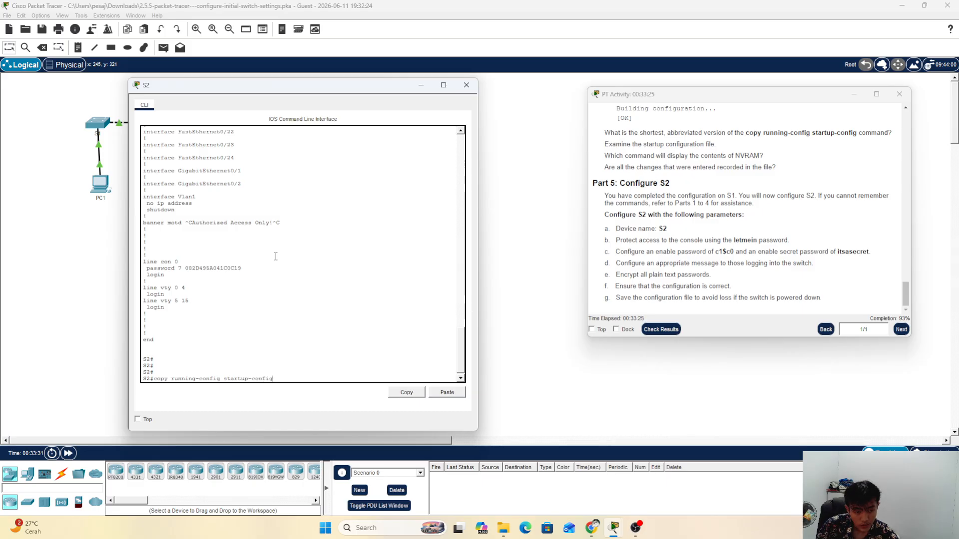
{"action": "type", "text": "g"}
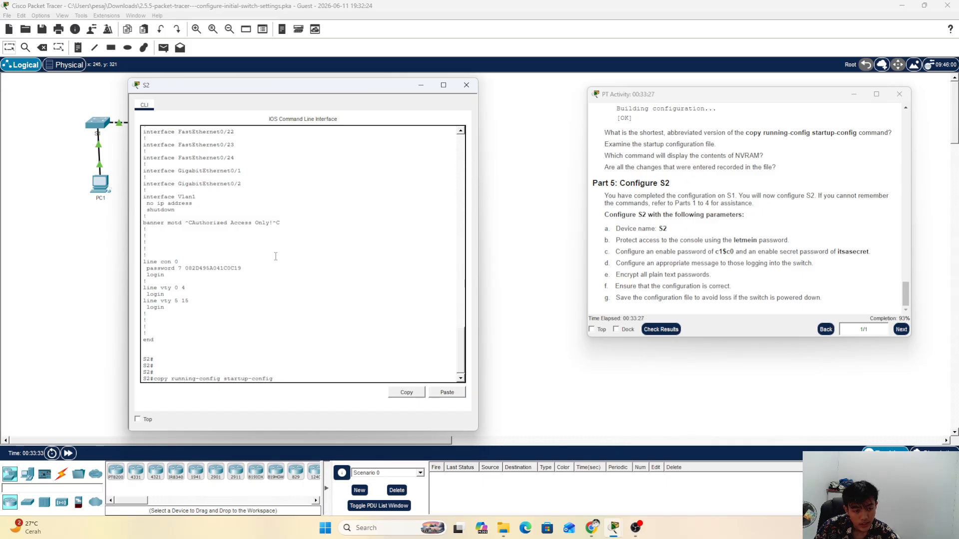
{"action": "key", "text": "Return"}
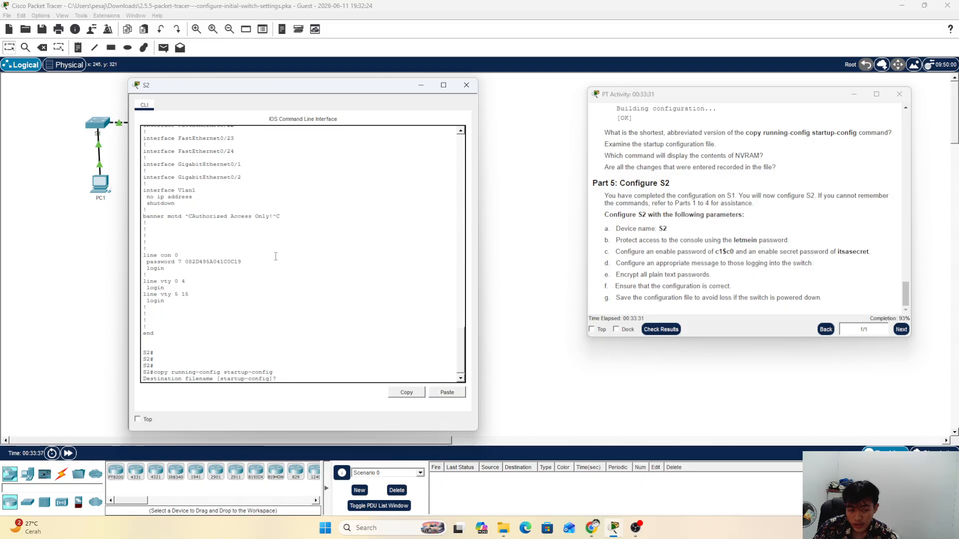
{"action": "key", "text": "Return"}
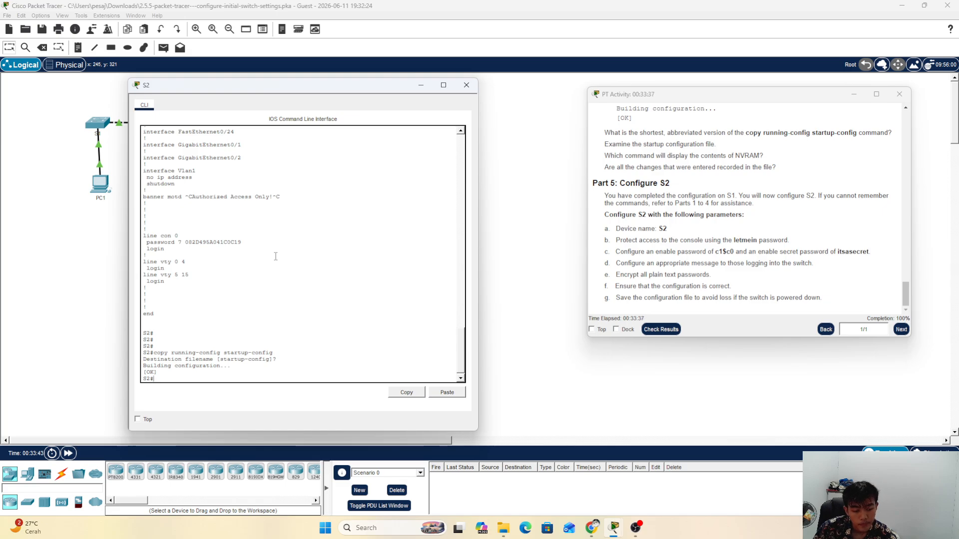
{"action": "key", "text": "Return"}
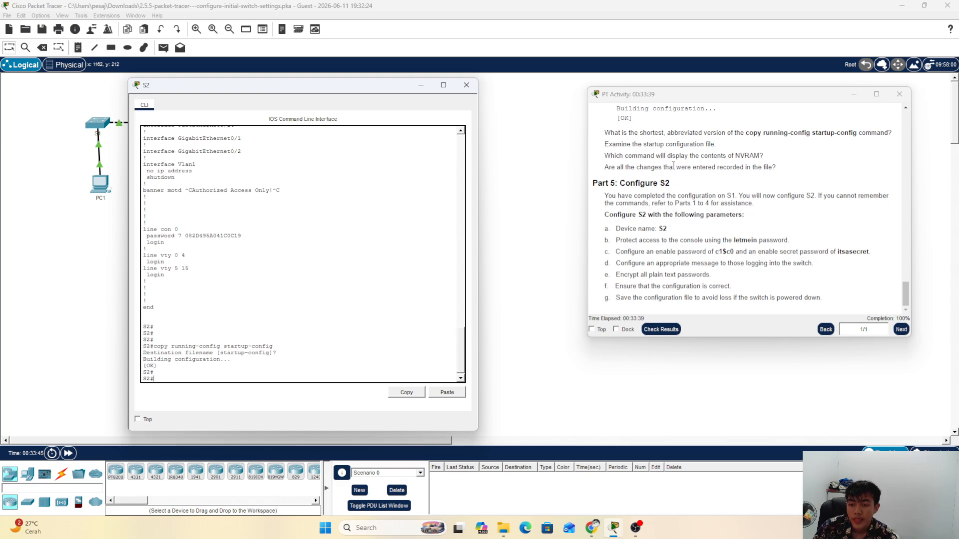
{"action": "left_click", "coordinate": [701, 240]}
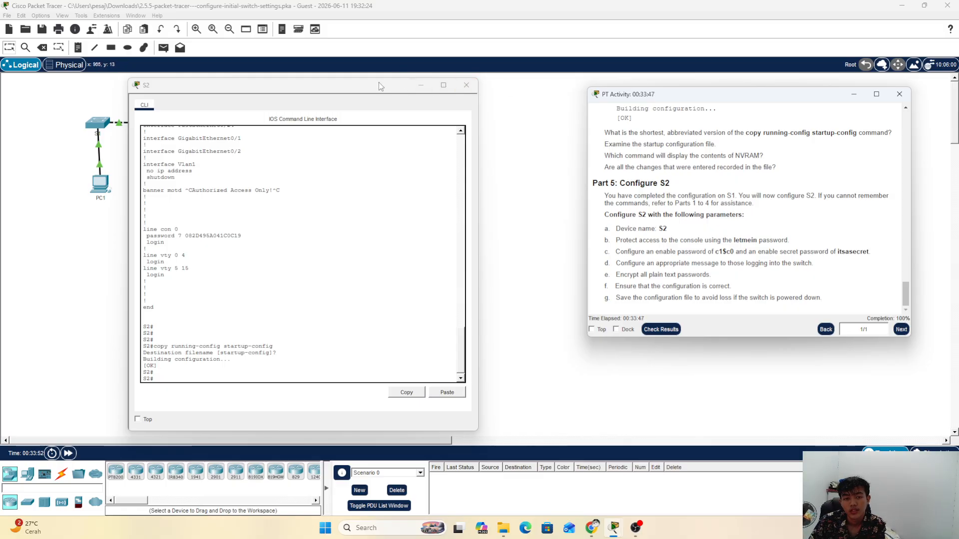
Step: Check PC1's command prompt and IP configuration, then close its window
{"action": "left_click_drag", "start_coordinate": [378, 81], "coordinate": [587, 80]}
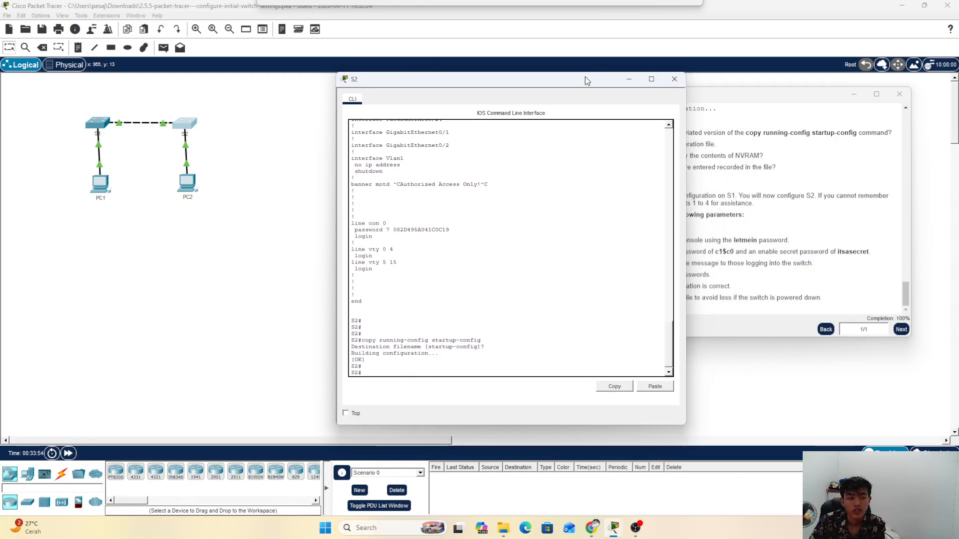
{"action": "left_click", "coordinate": [99, 184]}
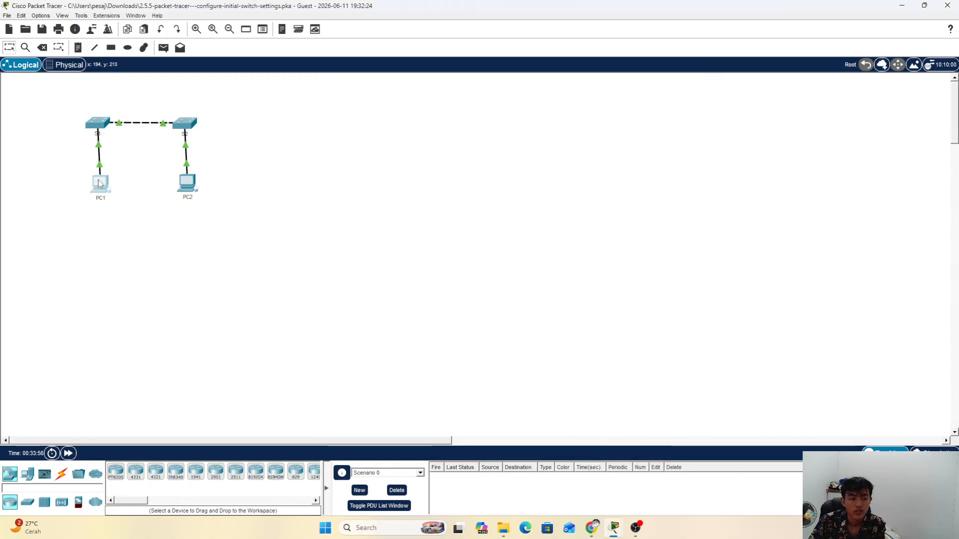
{"action": "left_click", "coordinate": [100, 184]}
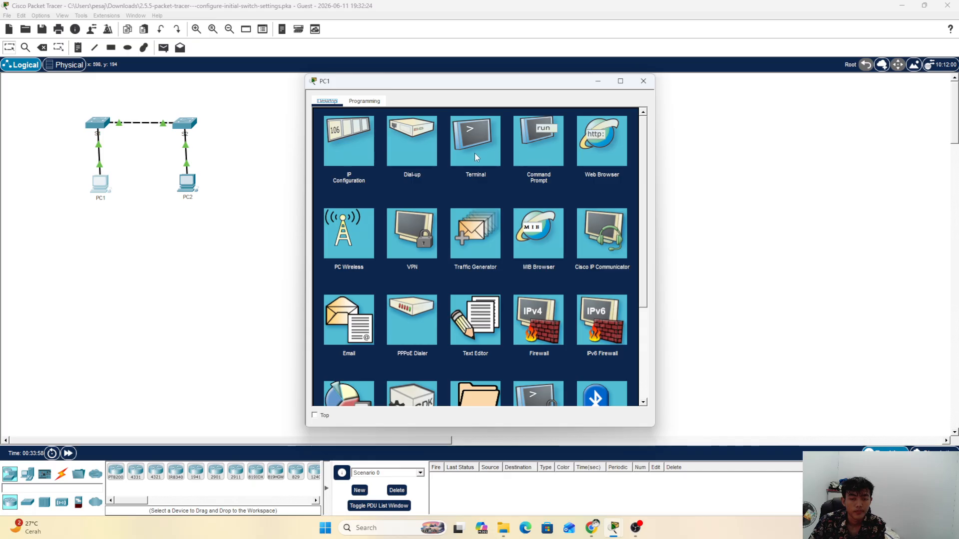
{"action": "left_click", "coordinate": [540, 152]}
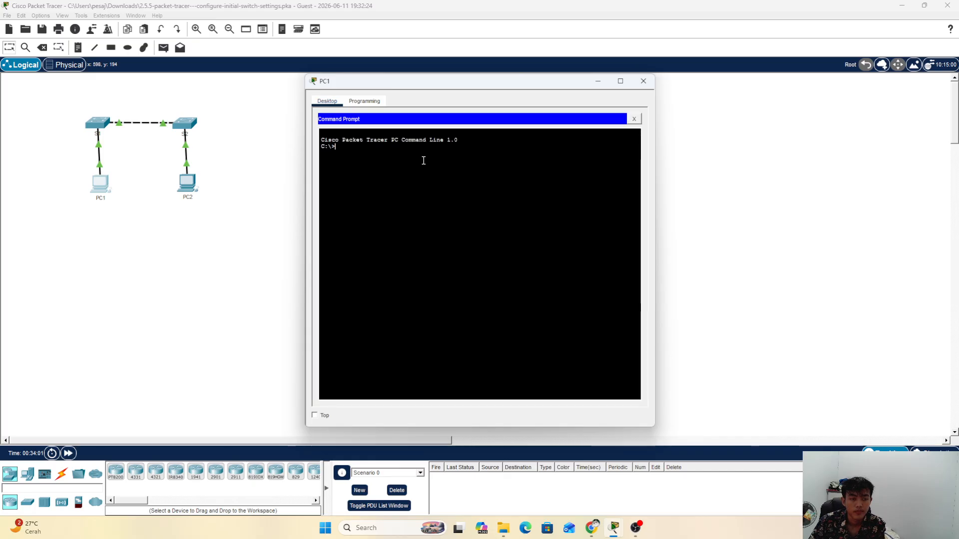
{"action": "left_click", "coordinate": [633, 119]}
{"action": "left_click", "coordinate": [346, 148]}
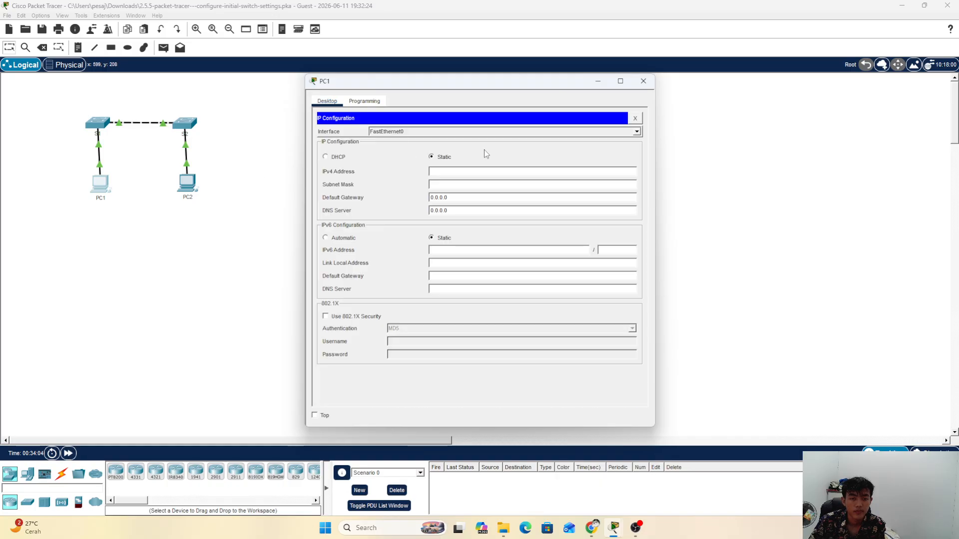
{"action": "left_click", "coordinate": [635, 119]}
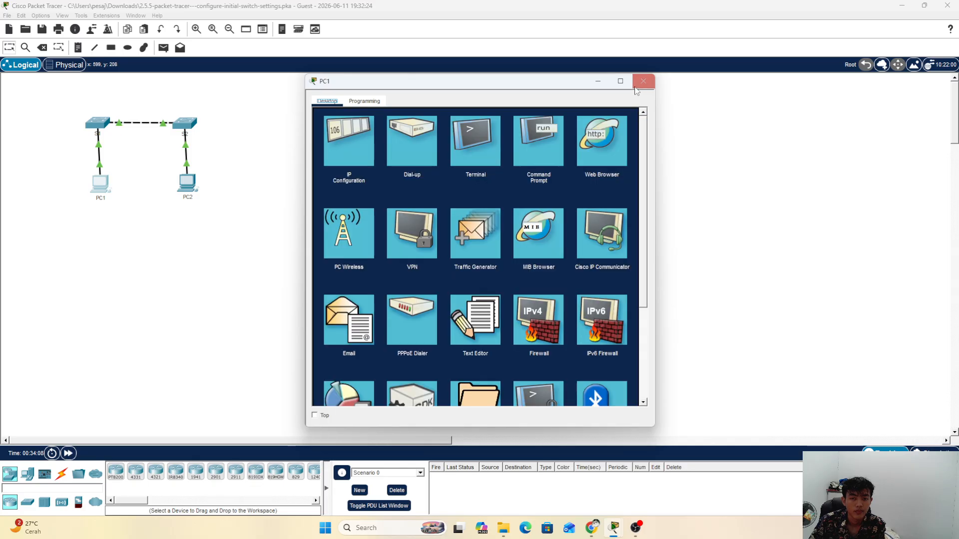
{"action": "left_click", "coordinate": [643, 81]}
Step: Check PC2's IP configuration, then close its window
{"action": "left_click", "coordinate": [188, 188]}
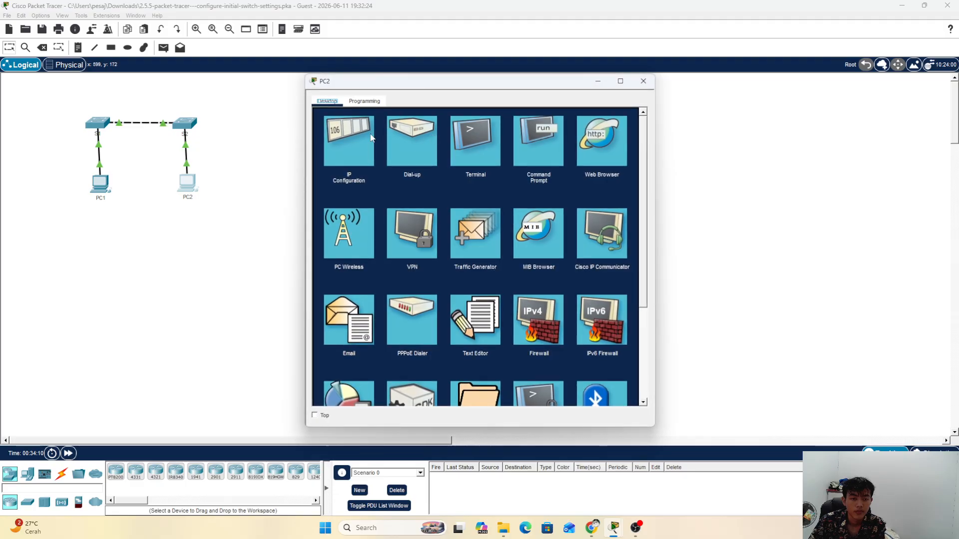
{"action": "left_click", "coordinate": [345, 148]}
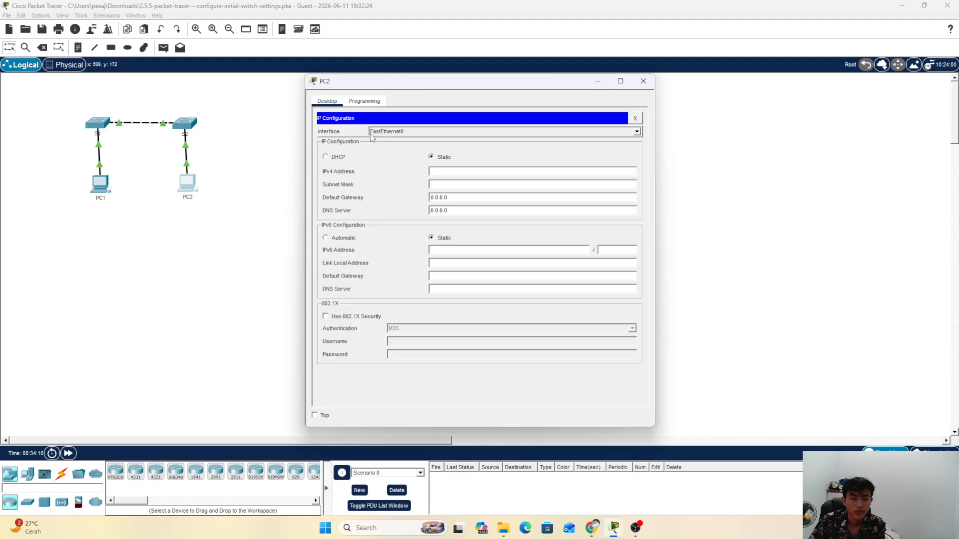
{"action": "left_click", "coordinate": [643, 81]}
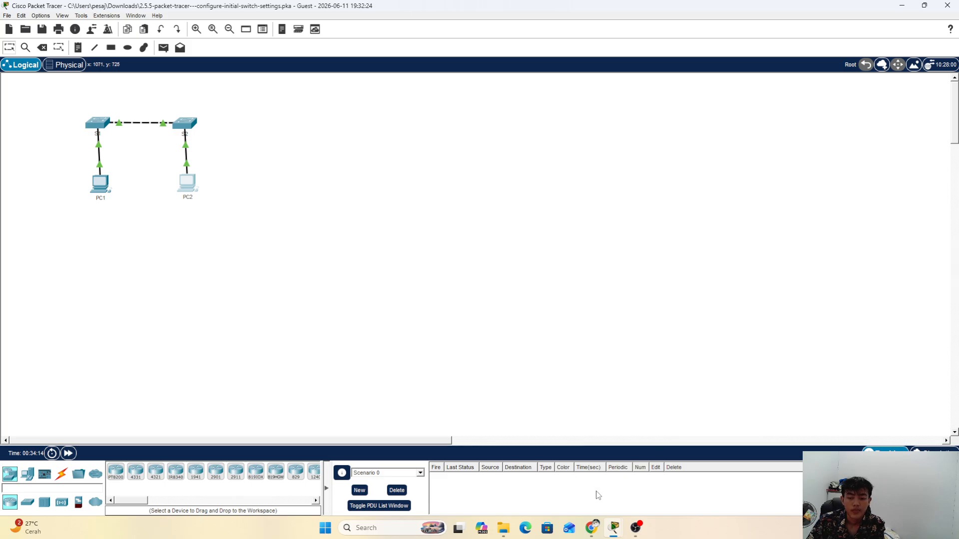
Step: Review the S2 terminal and Part 5 instructions, then bring OBS Studio to the front
{"action": "mouse_move", "coordinate": [614, 528]}
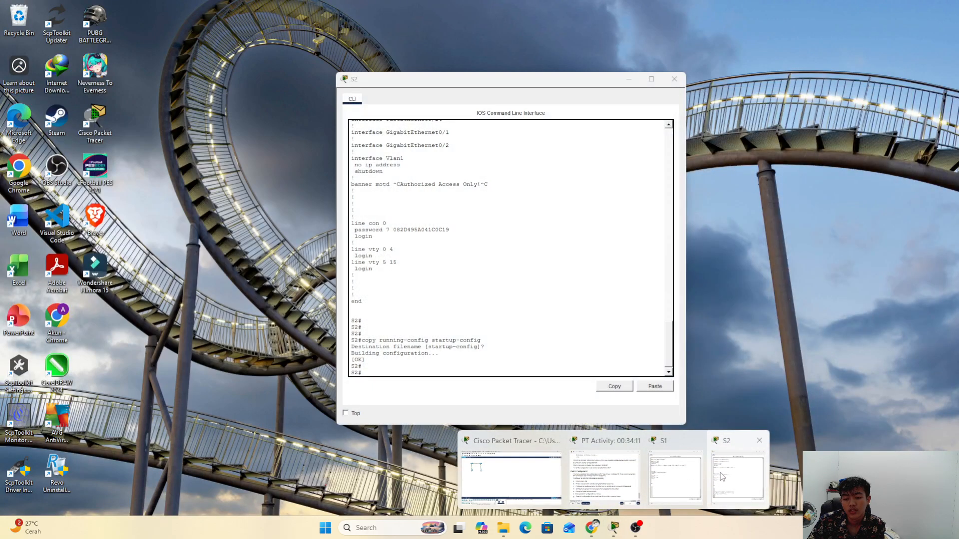
{"action": "left_click", "coordinate": [737, 477]}
{"action": "mouse_move", "coordinate": [633, 477]}
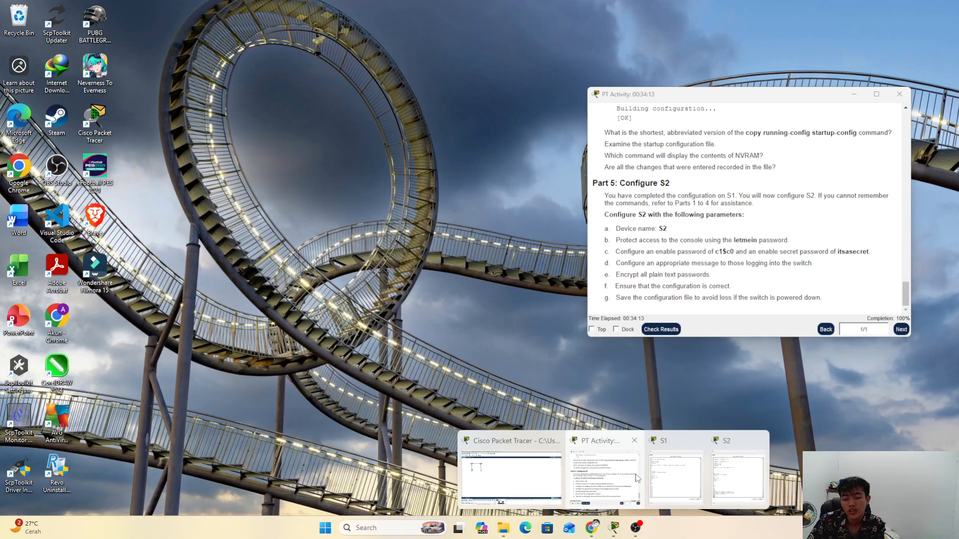
{"action": "left_click", "coordinate": [588, 479]}
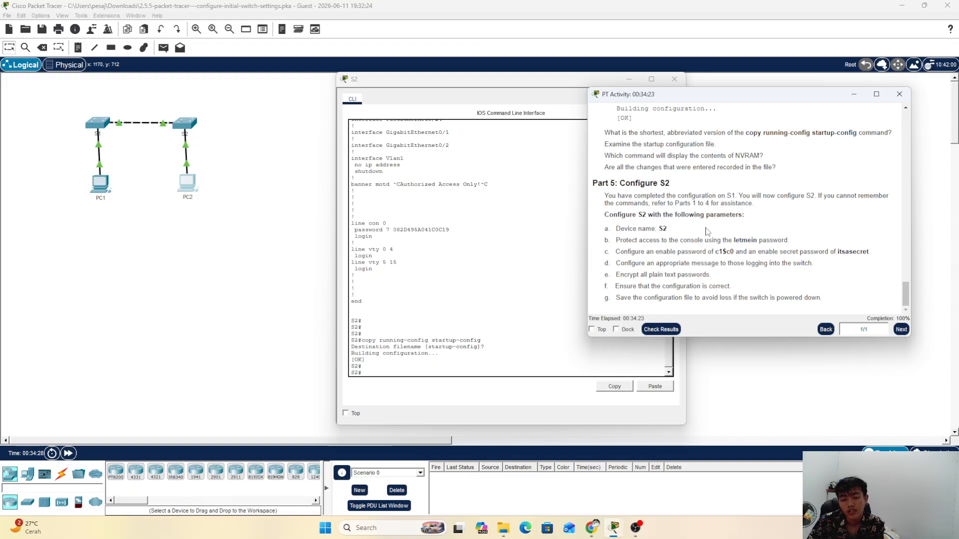
{"action": "scroll", "coordinate": [709, 232], "scroll_direction": "up", "scroll_amount": 3}
{"action": "scroll", "coordinate": [716, 252], "scroll_direction": "down", "scroll_amount": 3}
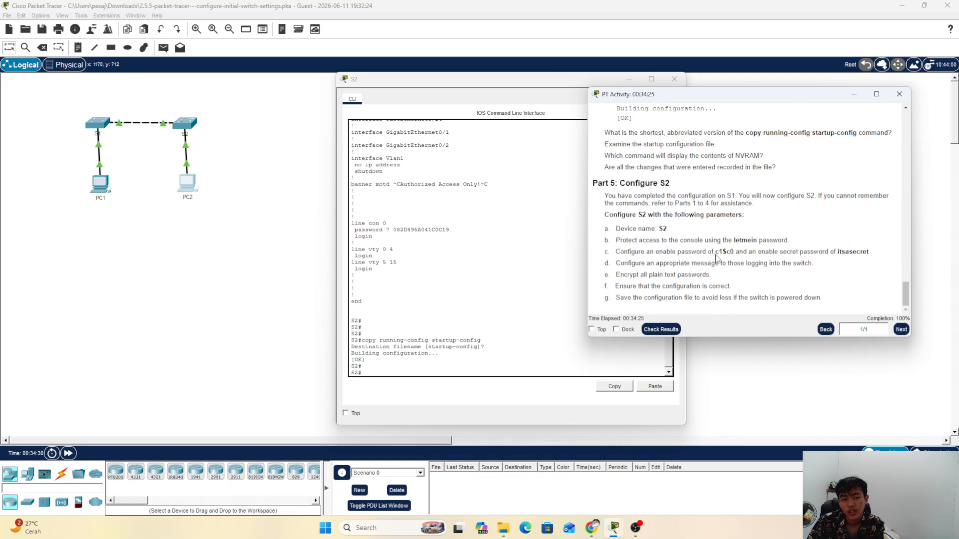
{"action": "left_click", "coordinate": [228, 138]}
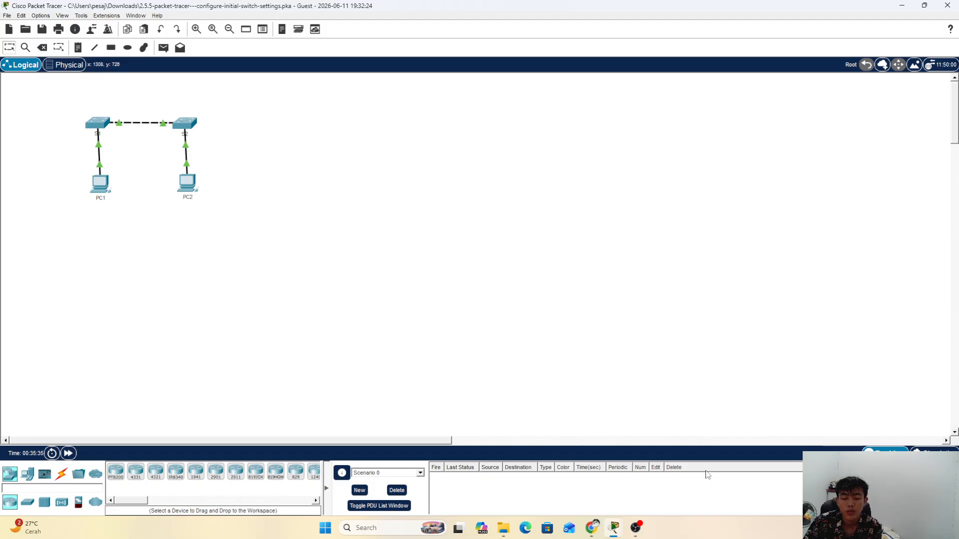
{"action": "left_click", "coordinate": [636, 527]}
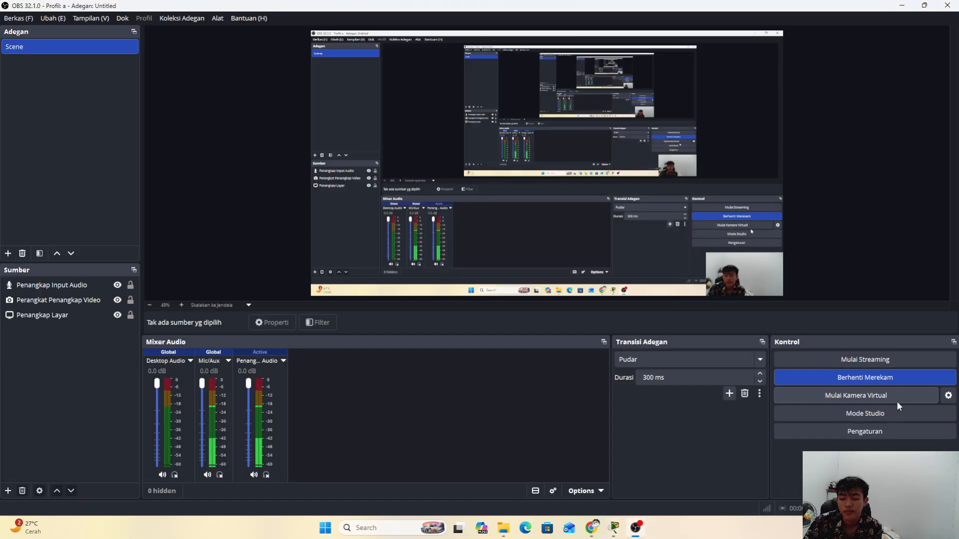